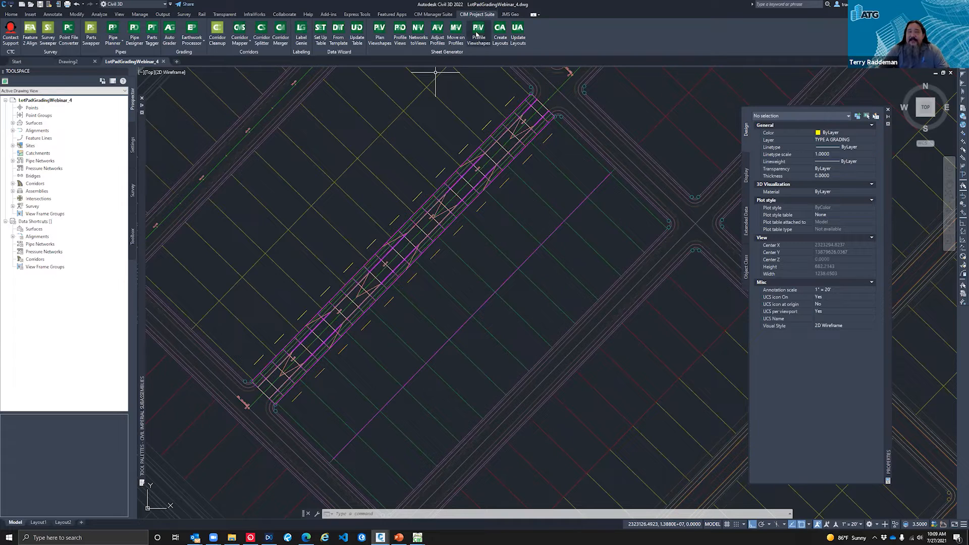
Step: Examine the subdivision lot layout and the set of road assemblies placed beside it
{"action": "mouse_move", "coordinate": [465, 93]}
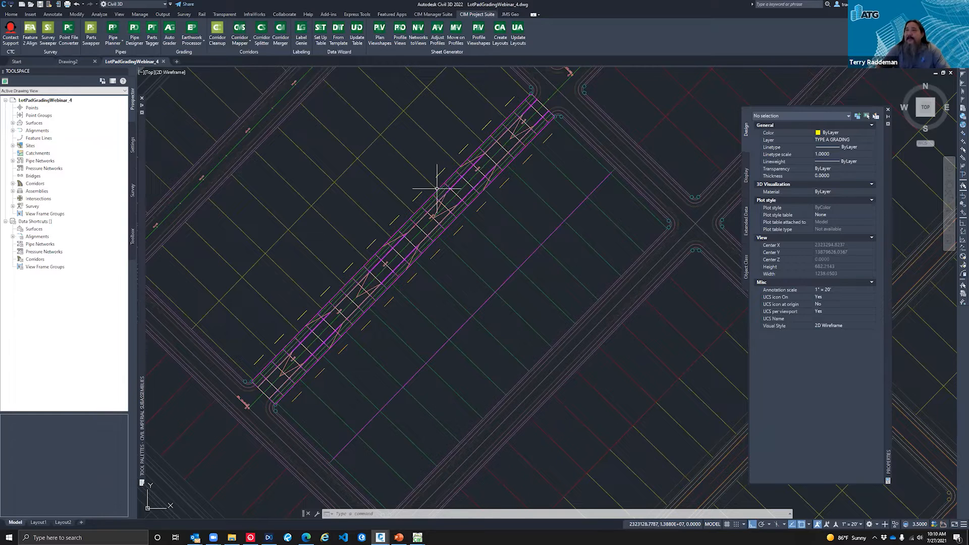
{"action": "scroll", "coordinate": [385, 202], "scroll_direction": "down", "scroll_amount": 2}
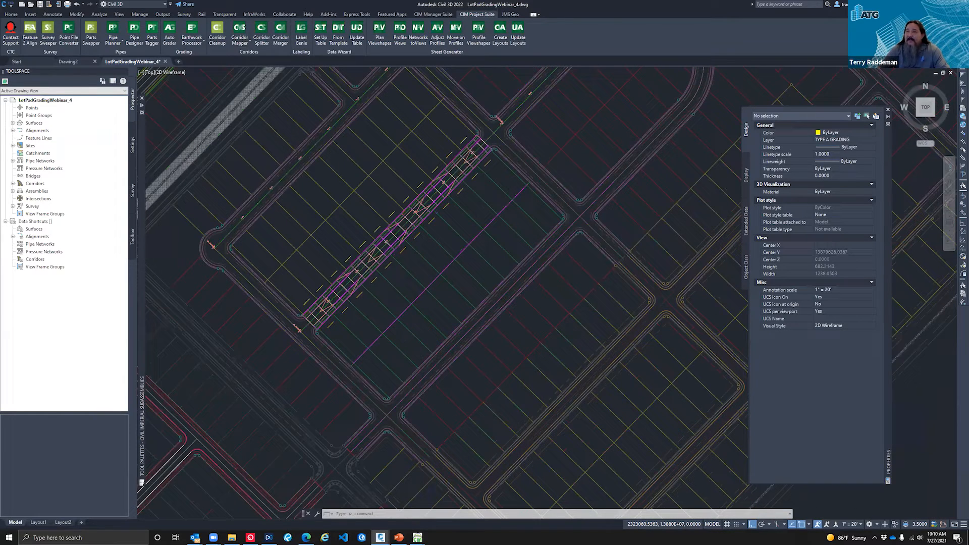
{"action": "scroll", "coordinate": [392, 217], "scroll_direction": "down", "scroll_amount": 2}
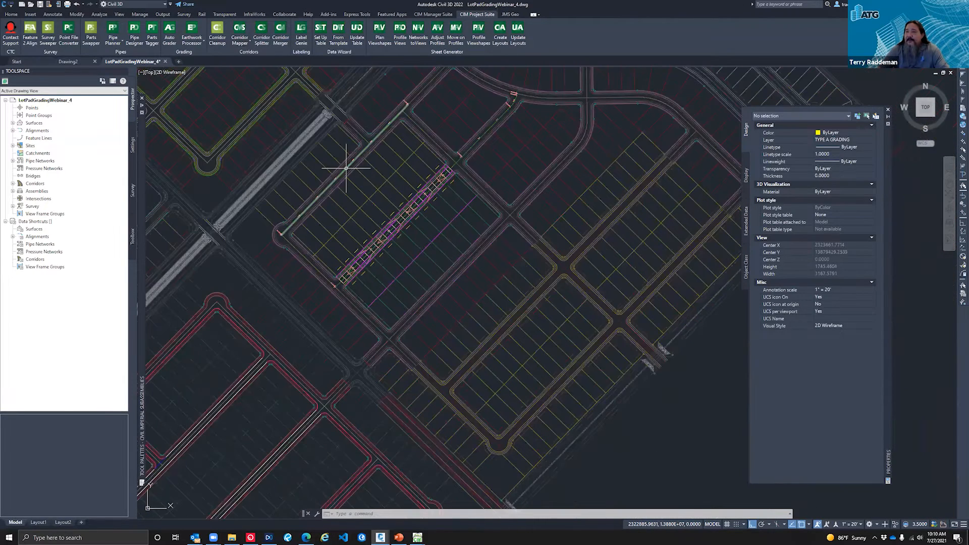
{"action": "scroll", "coordinate": [353, 161], "scroll_direction": "down", "scroll_amount": 2}
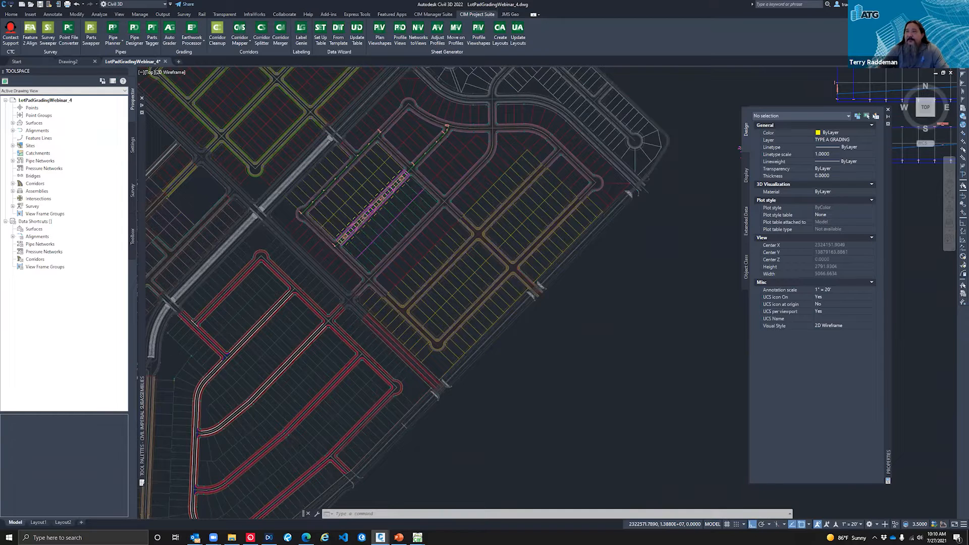
{"action": "scroll", "coordinate": [579, 184], "scroll_direction": "down", "scroll_amount": 4}
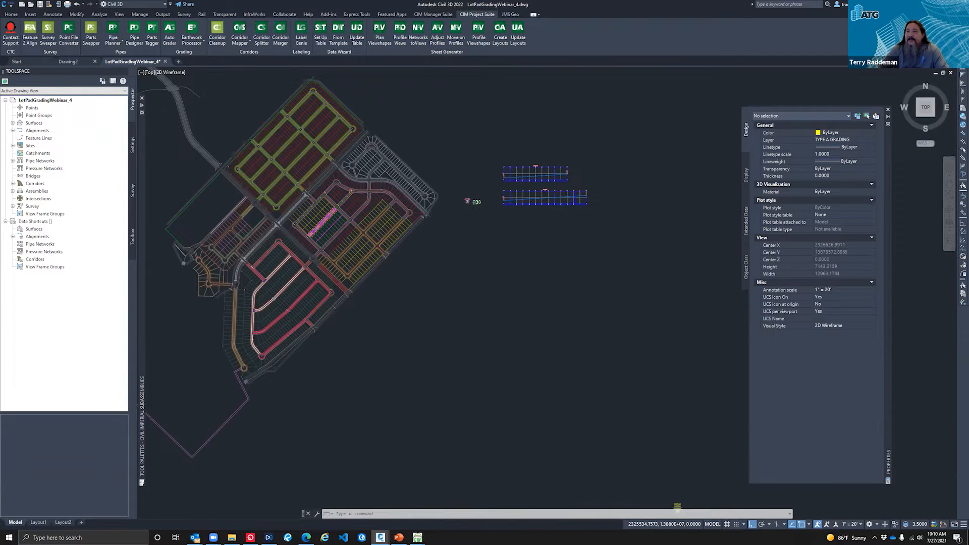
{"action": "scroll", "coordinate": [473, 202], "scroll_direction": "up", "scroll_amount": 10}
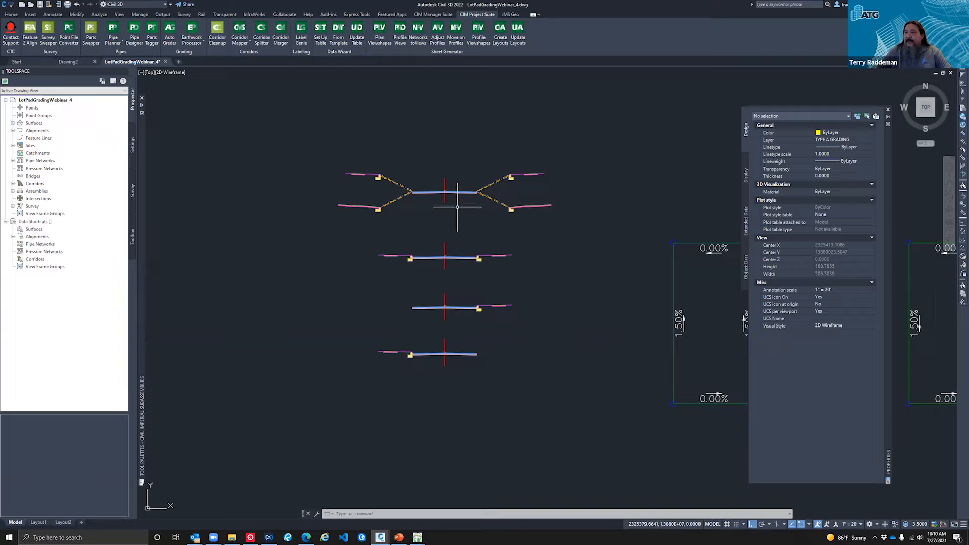
{"action": "scroll", "coordinate": [448, 237], "scroll_direction": "up", "scroll_amount": 2}
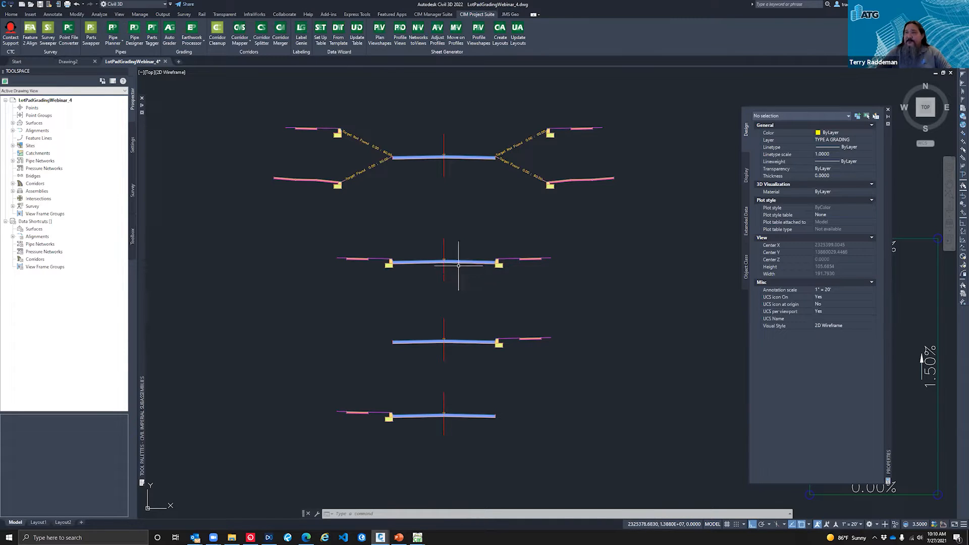
{"action": "scroll", "coordinate": [451, 269], "scroll_direction": "up", "scroll_amount": 4}
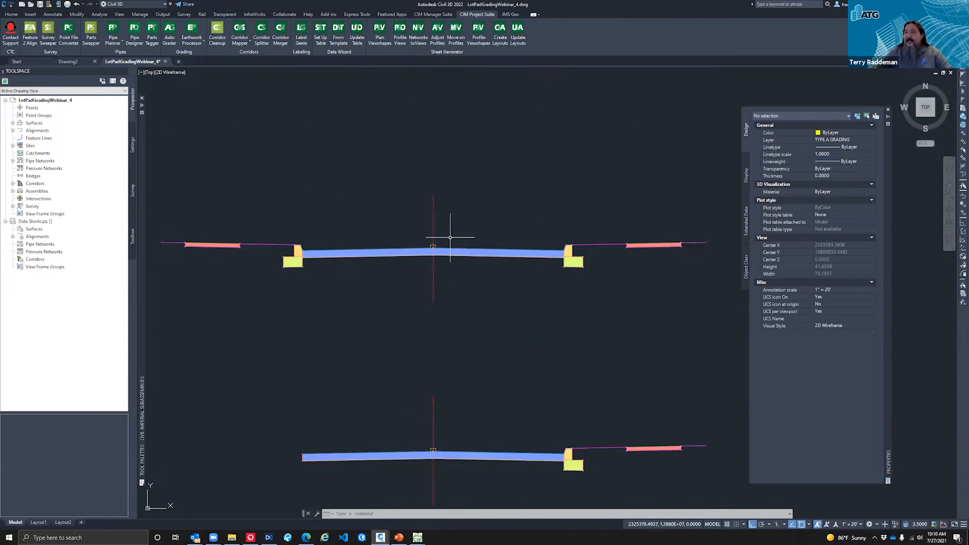
Step: Inspect the 50' ROW assembly along with the neighbouring lot grading templates and profile views, and clear the selection
{"action": "left_click", "coordinate": [432, 227]}
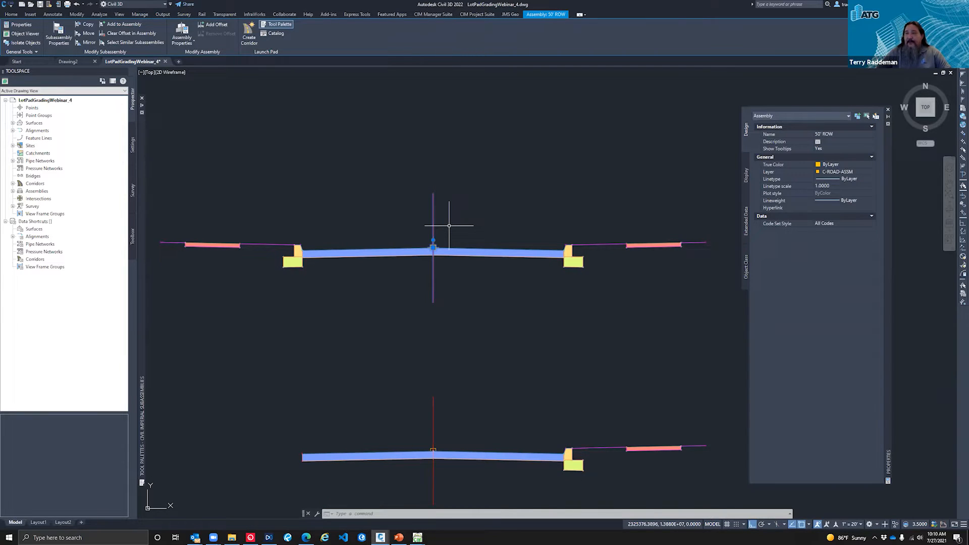
{"action": "scroll", "coordinate": [371, 247], "scroll_direction": "down", "scroll_amount": 8}
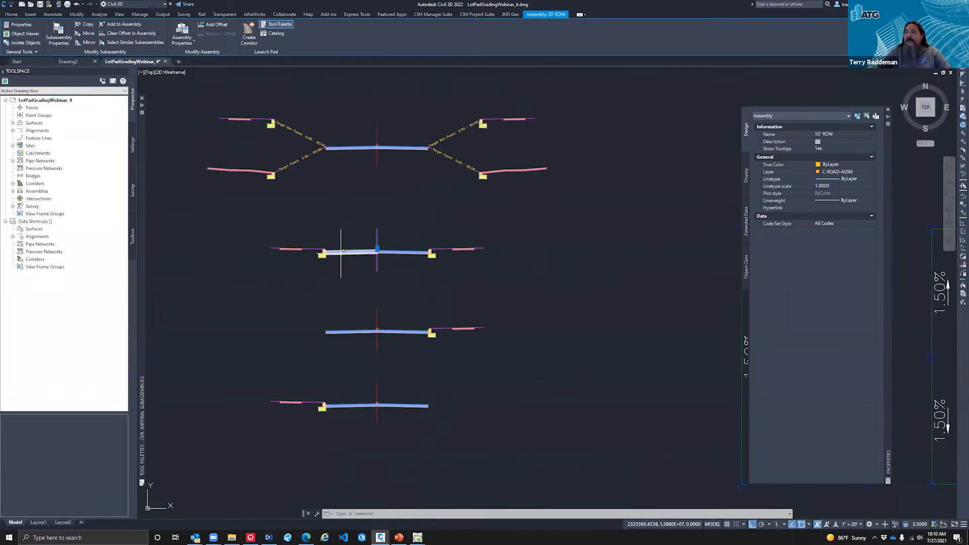
{"action": "scroll", "coordinate": [338, 257], "scroll_direction": "down", "scroll_amount": 3}
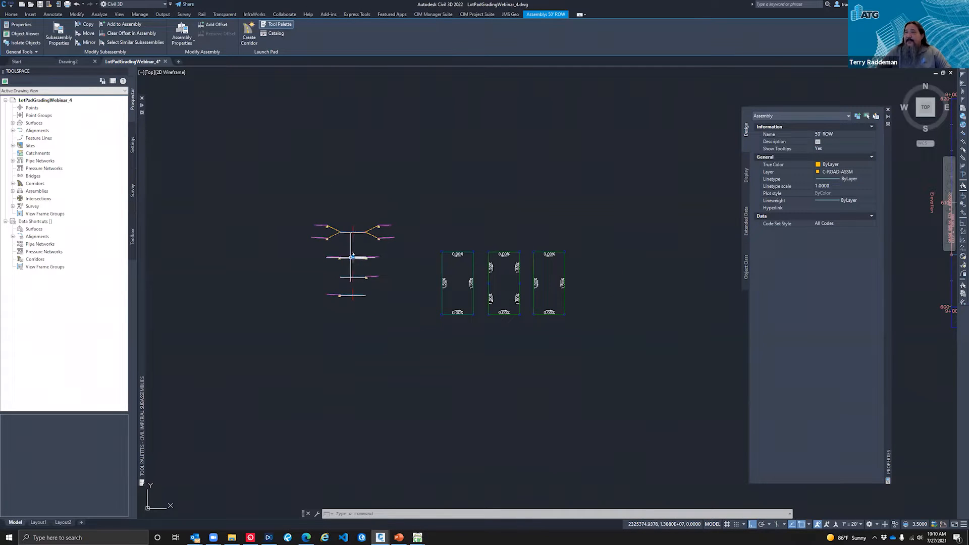
{"action": "scroll", "coordinate": [343, 258], "scroll_direction": "down", "scroll_amount": 5}
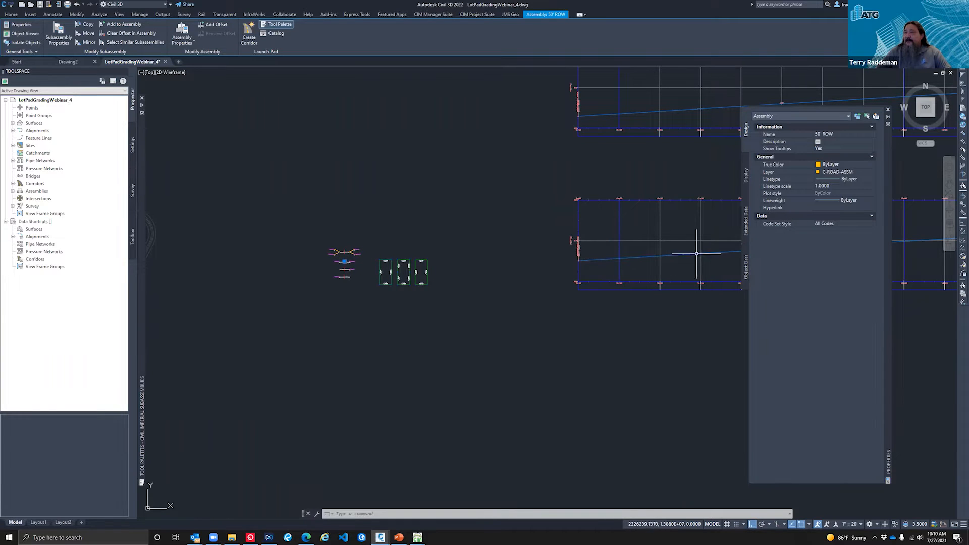
{"action": "scroll", "coordinate": [343, 263], "scroll_direction": "up", "scroll_amount": 5}
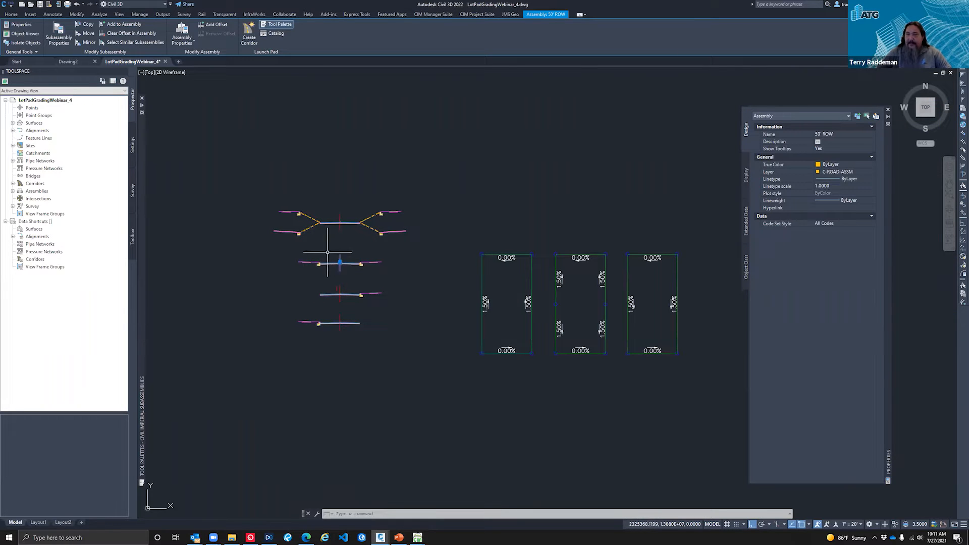
{"action": "scroll", "coordinate": [331, 259], "scroll_direction": "up", "scroll_amount": 1}
{"action": "scroll", "coordinate": [342, 261], "scroll_direction": "up", "scroll_amount": 2}
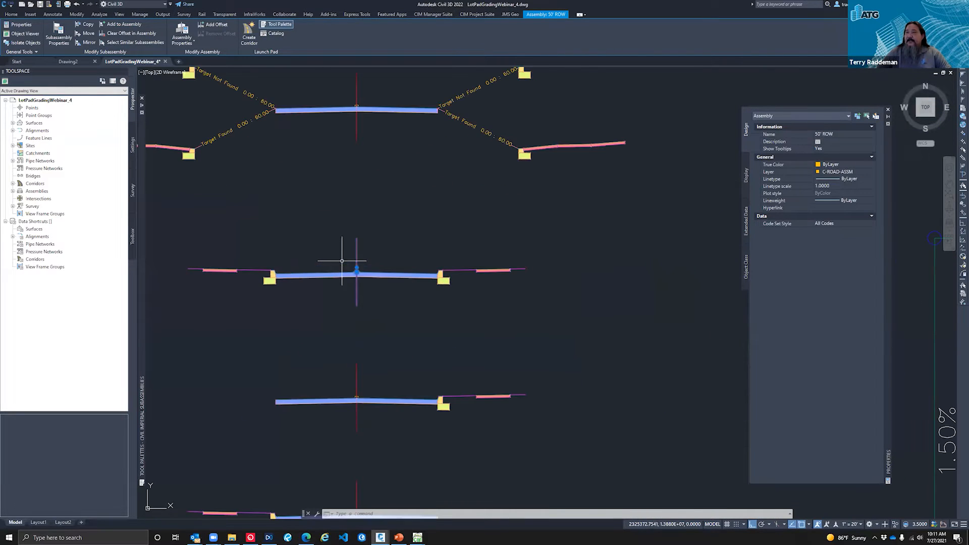
{"action": "key", "text": "Escape"}
{"action": "key", "text": "Escape"}
{"action": "key", "text": "Escape"}
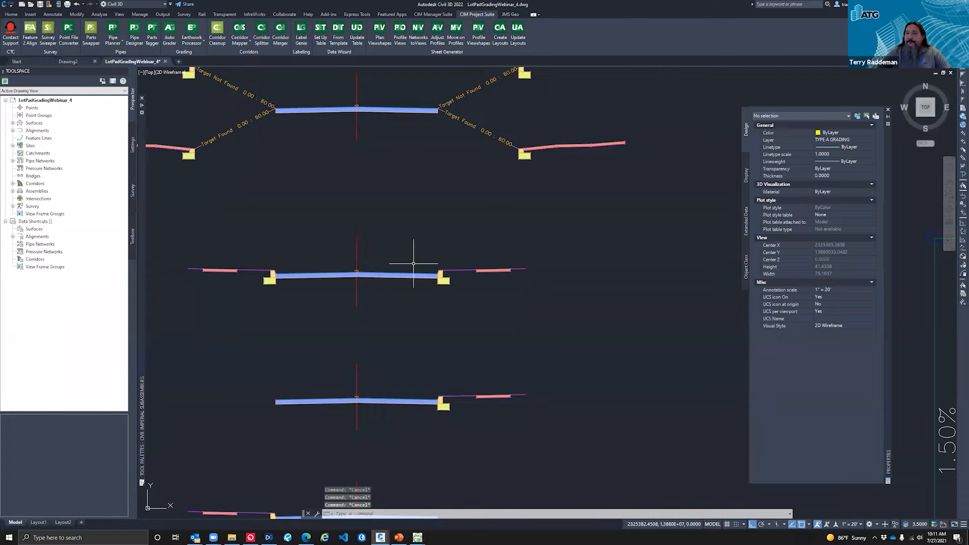
Step: Move the Civil Imperial Subassemblies tool palette to the other side of the road assemblies, beside the properties palette
{"action": "scroll", "coordinate": [357, 303], "scroll_direction": "down", "scroll_amount": 1}
{"action": "scroll", "coordinate": [364, 301], "scroll_direction": "up", "scroll_amount": 2}
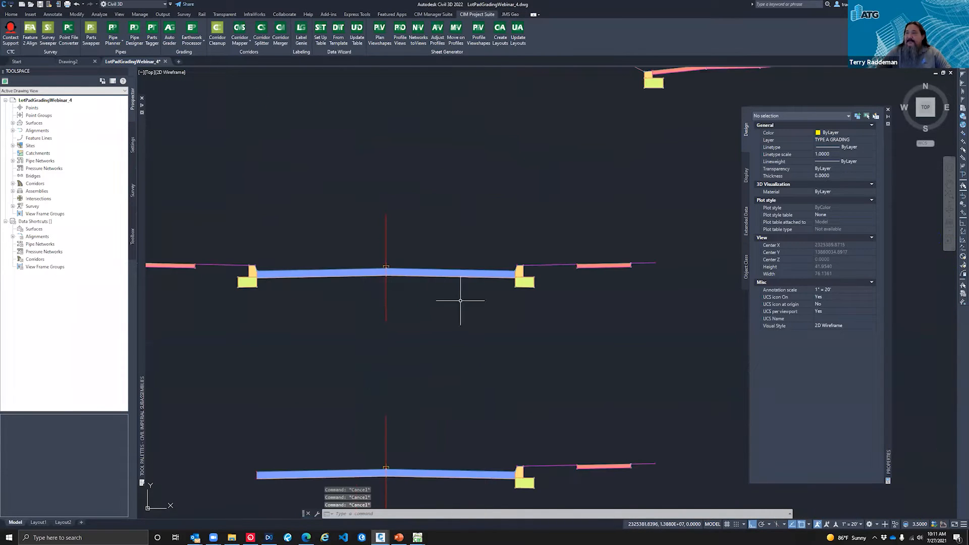
{"action": "left_click_drag", "start_coordinate": [168, 188], "coordinate": [657, 192]}
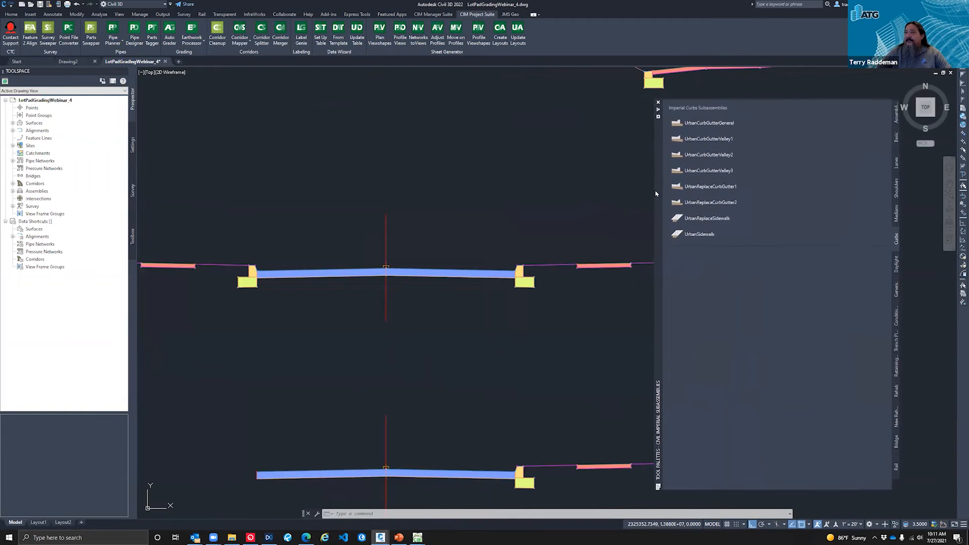
Step: Review the properties of the BasicLaneTransition lane in the uppermost assembly and the available Imperial lane subassemblies
{"action": "scroll", "coordinate": [381, 258], "scroll_direction": "down", "scroll_amount": 4}
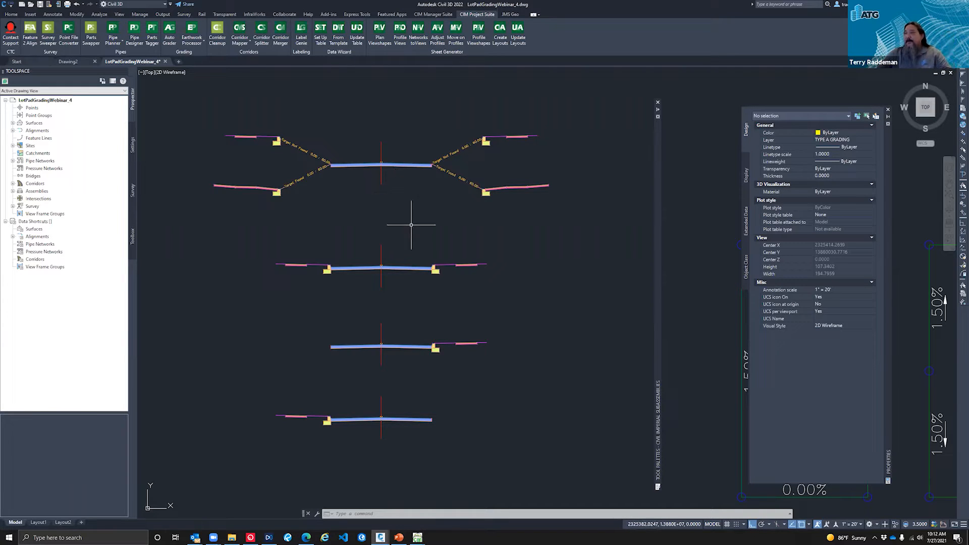
{"action": "scroll", "coordinate": [358, 225], "scroll_direction": "down", "scroll_amount": 2}
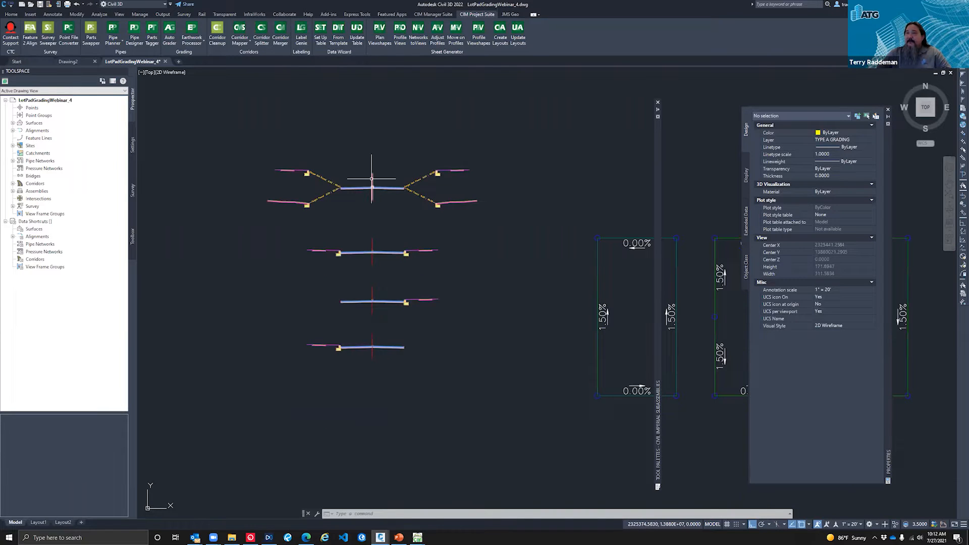
{"action": "scroll", "coordinate": [373, 182], "scroll_direction": "up", "scroll_amount": 2}
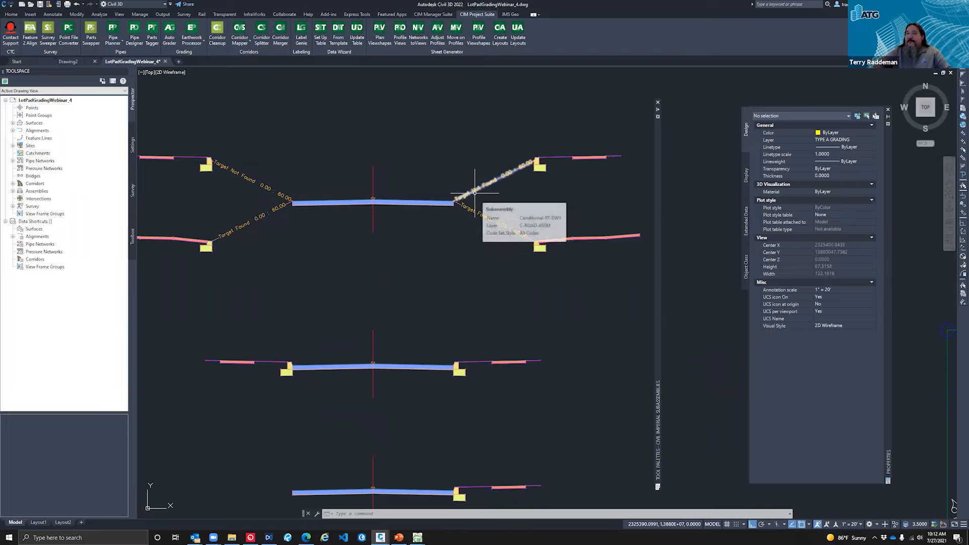
{"action": "left_click", "coordinate": [404, 203]}
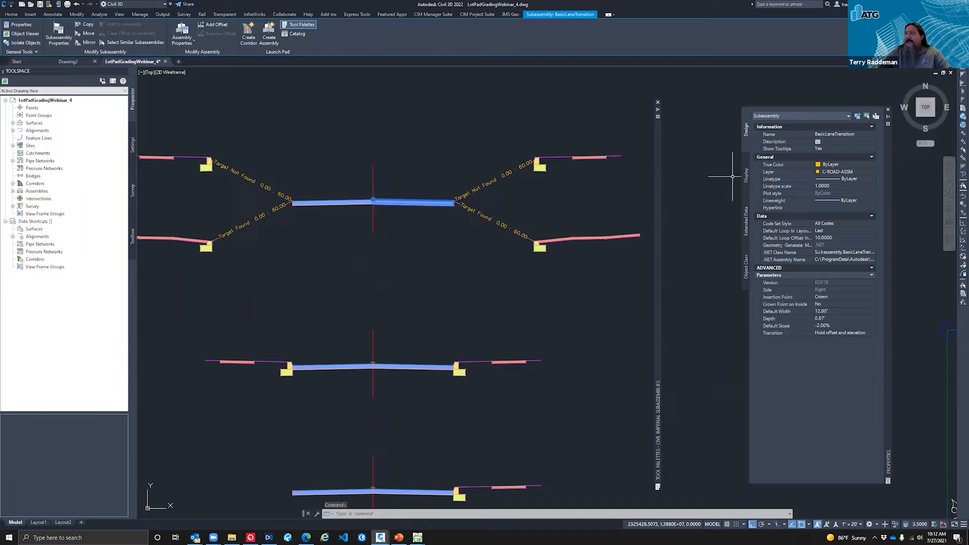
{"action": "mouse_move", "coordinate": [656, 165]}
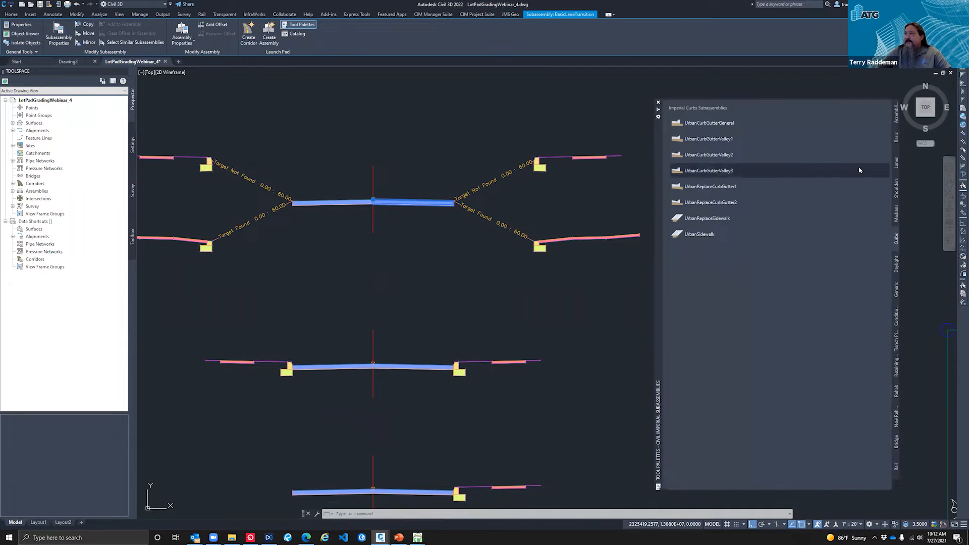
{"action": "left_click", "coordinate": [897, 163]}
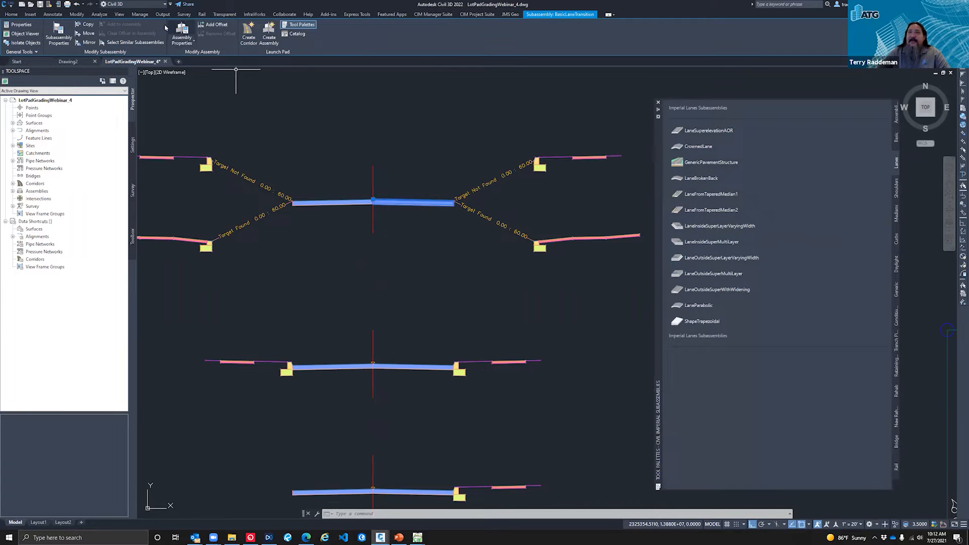
{"action": "left_click", "coordinate": [120, 15]}
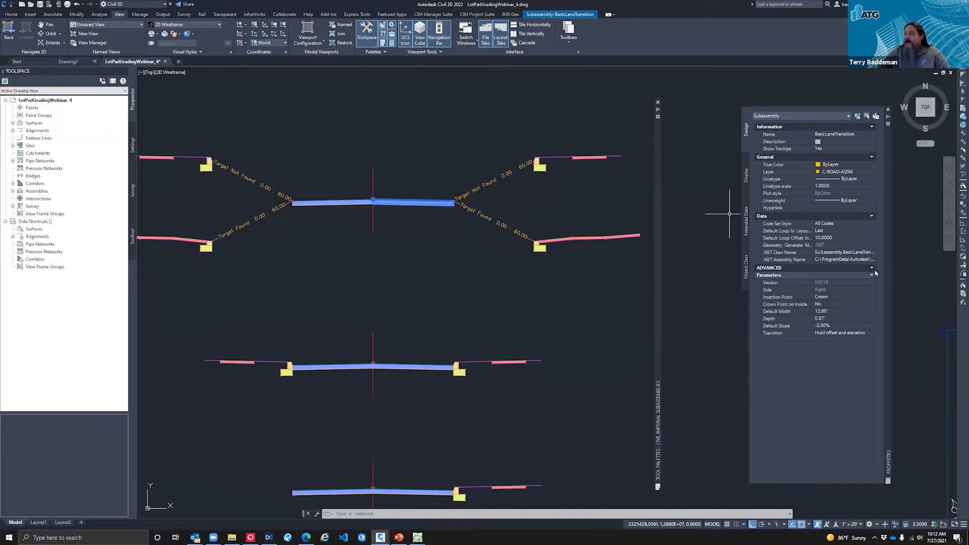
Step: Display the Imperial conditional subassemblies in the tool palette and clear the lane selection
{"action": "mouse_move", "coordinate": [660, 112]}
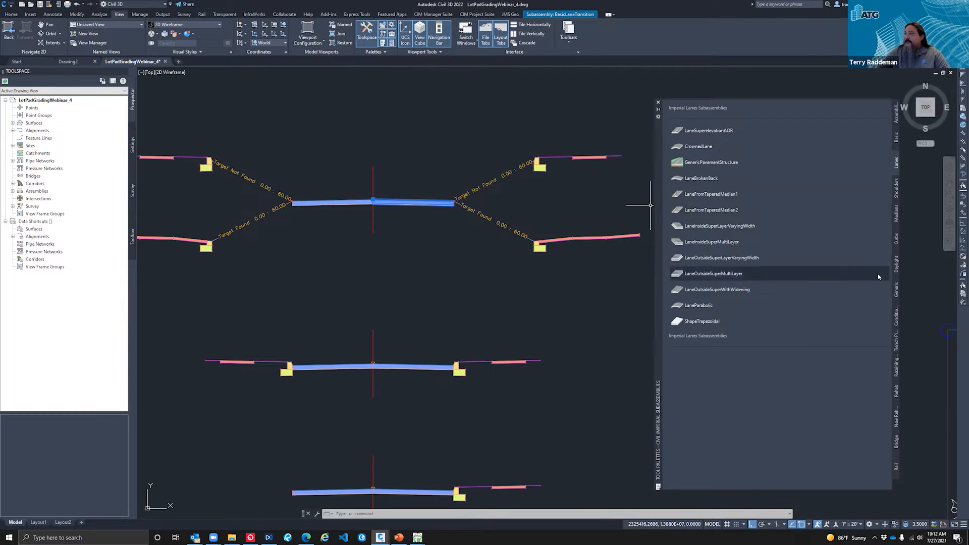
{"action": "left_click", "coordinate": [897, 316]}
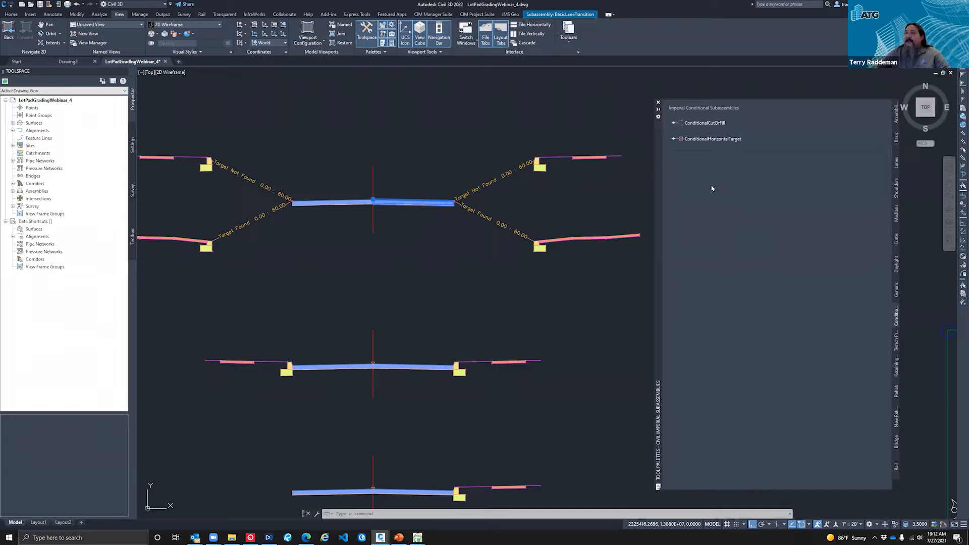
{"action": "mouse_move", "coordinate": [700, 144]}
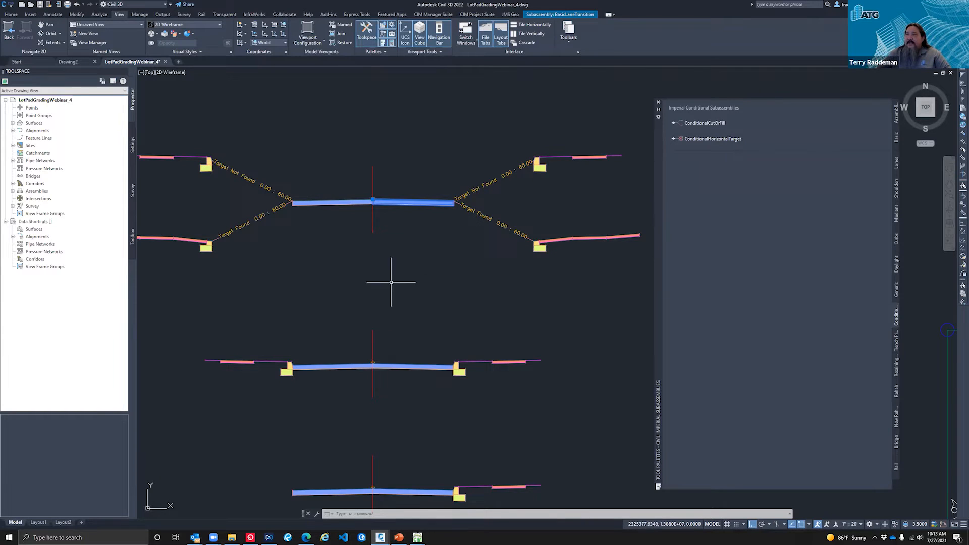
{"action": "scroll", "coordinate": [391, 282], "scroll_direction": "down", "scroll_amount": 3}
{"action": "scroll", "coordinate": [385, 234], "scroll_direction": "up", "scroll_amount": 5}
{"action": "key", "text": "Escape"}
{"action": "key", "text": "Escape"}
{"action": "key", "text": "Escape"}
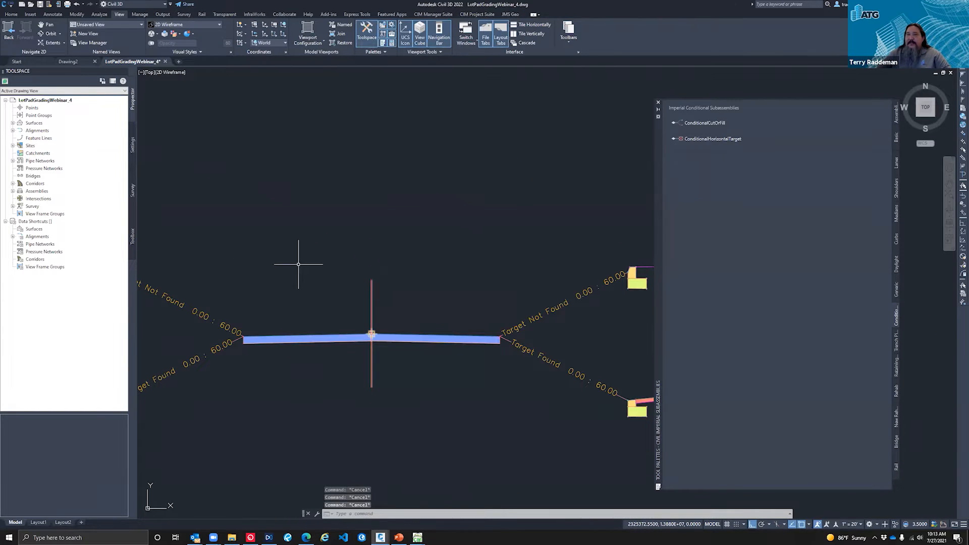
Step: Create an assembly named Road B with the Basic style and All Codes set, placing its baseline above the existing assemblies
{"action": "scroll", "coordinate": [298, 263], "scroll_direction": "down", "scroll_amount": 3}
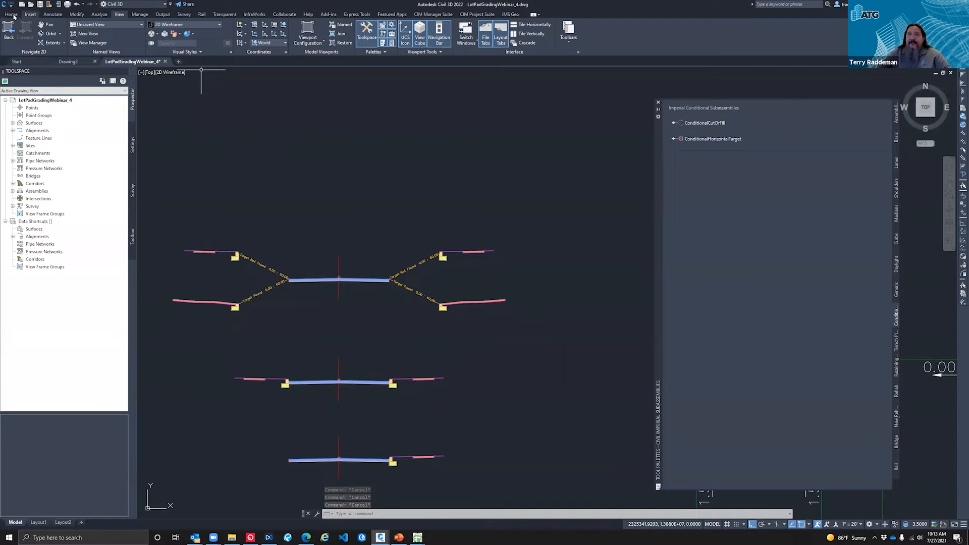
{"action": "left_click", "coordinate": [11, 15]}
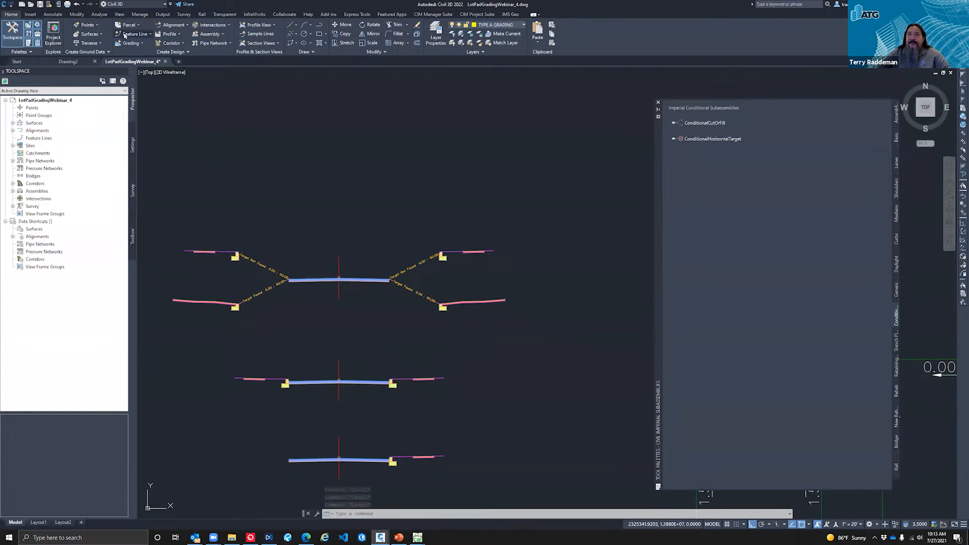
{"action": "left_click", "coordinate": [211, 34]}
{"action": "left_click", "coordinate": [222, 46]}
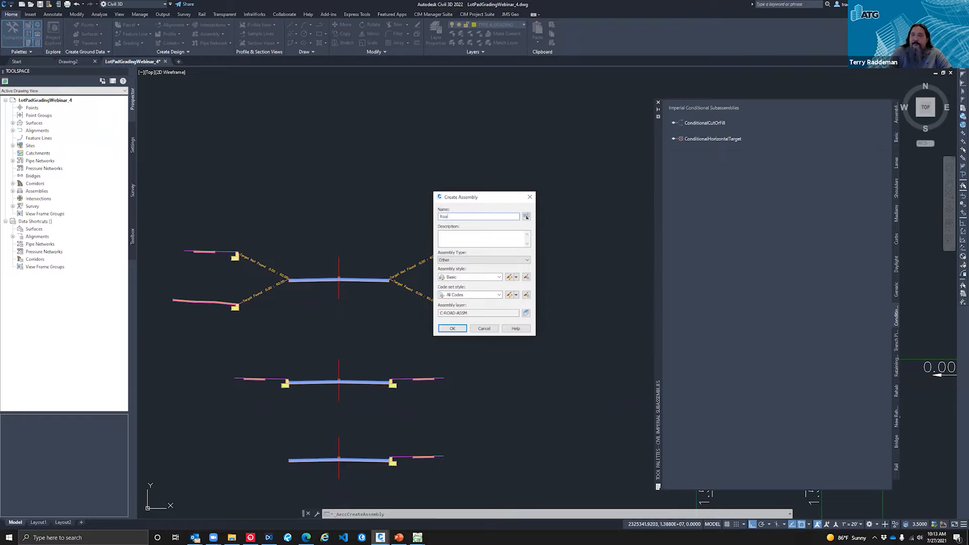
{"action": "type", "text": "Road B"}
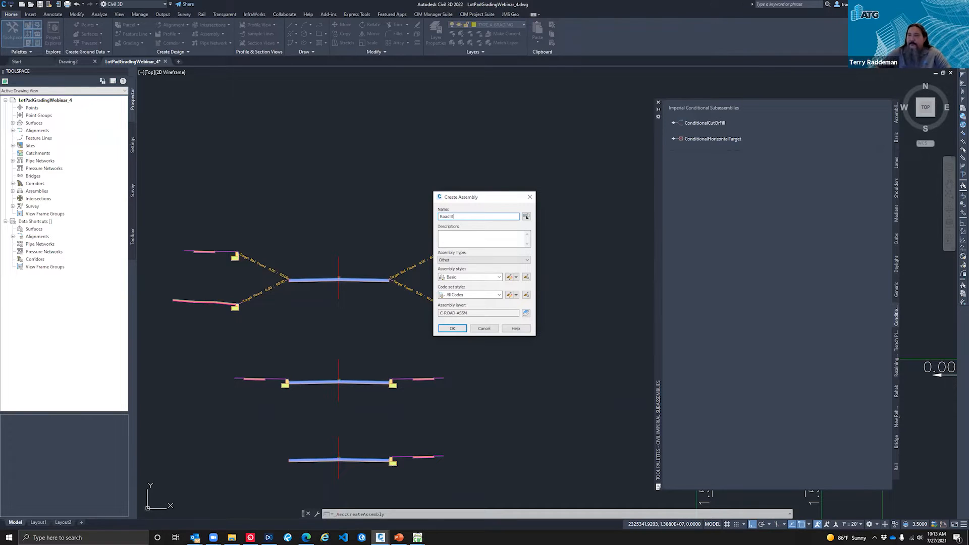
{"action": "left_click", "coordinate": [455, 330]}
{"action": "left_click", "coordinate": [354, 175]}
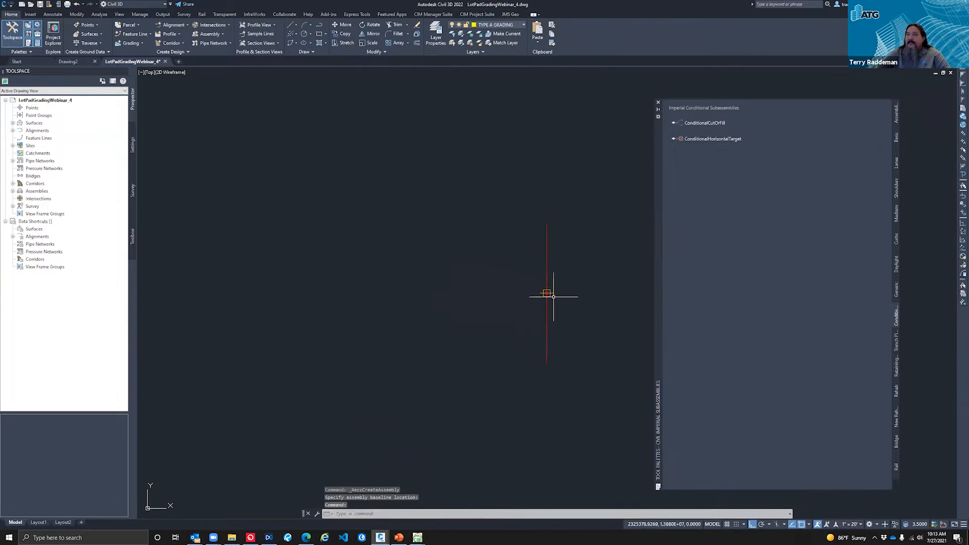
{"action": "scroll", "coordinate": [401, 305], "scroll_direction": "down", "scroll_amount": 10}
{"action": "scroll", "coordinate": [394, 305], "scroll_direction": "up", "scroll_amount": 10}
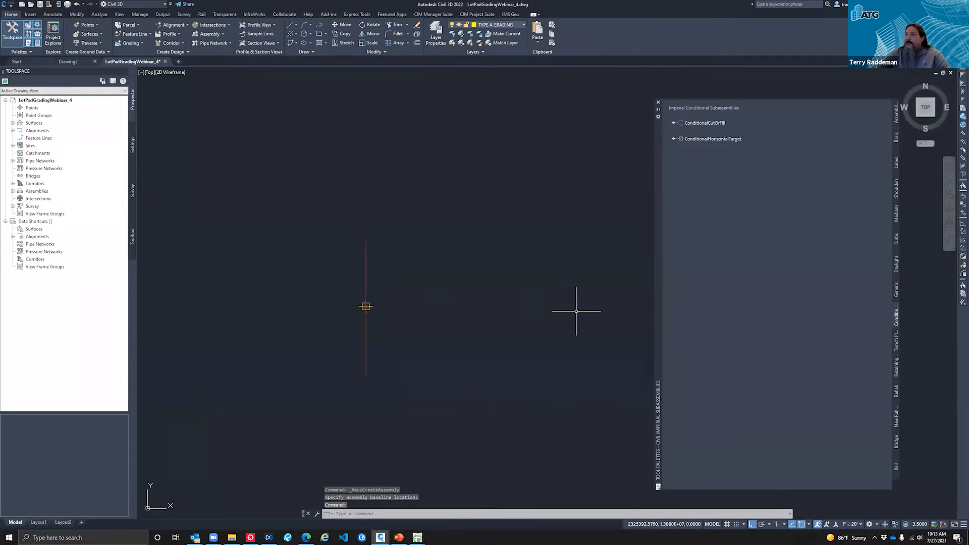
{"action": "scroll", "coordinate": [401, 339], "scroll_direction": "down", "scroll_amount": 3}
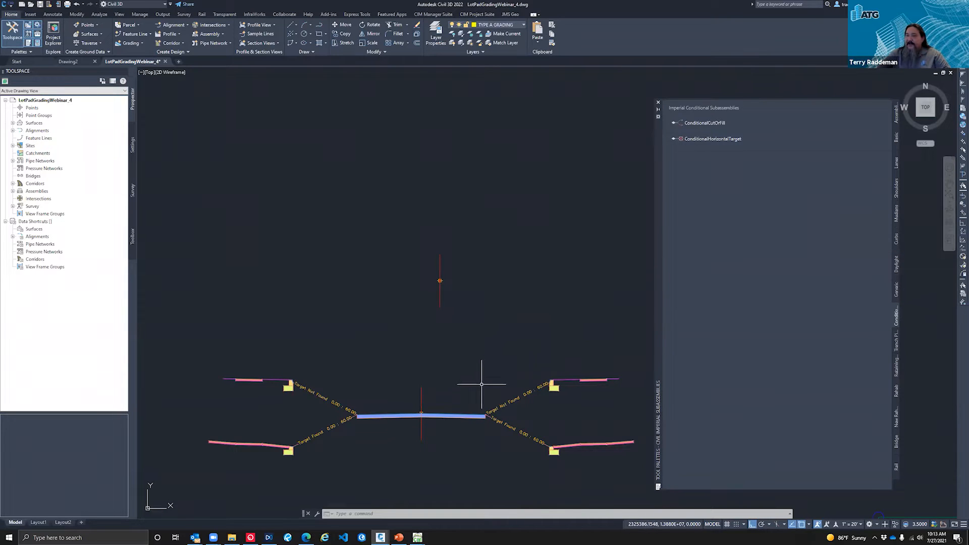
Step: Copy the right BasicLaneTransition lane from the assembly below onto the Road B baseline marker and clear the selection
{"action": "left_click", "coordinate": [456, 415]}
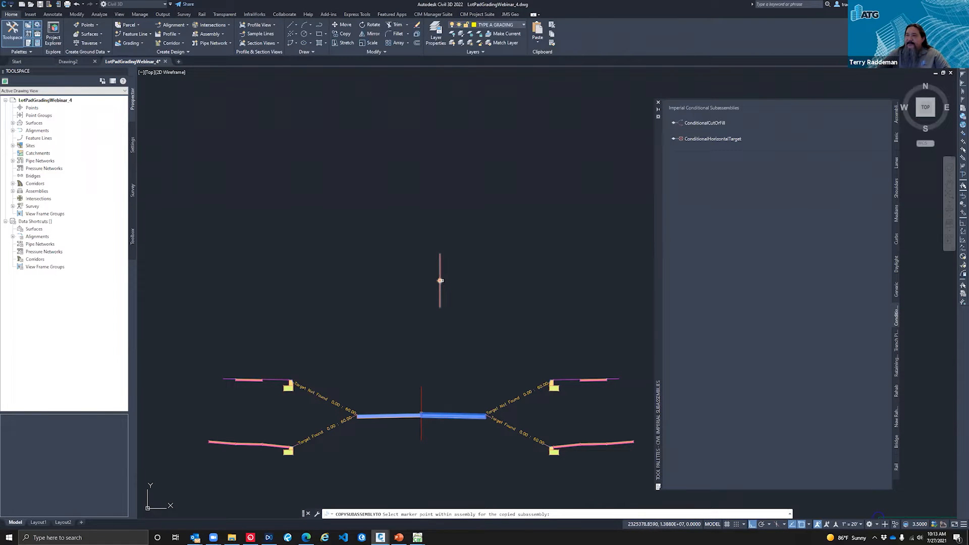
{"action": "left_click", "coordinate": [440, 281]}
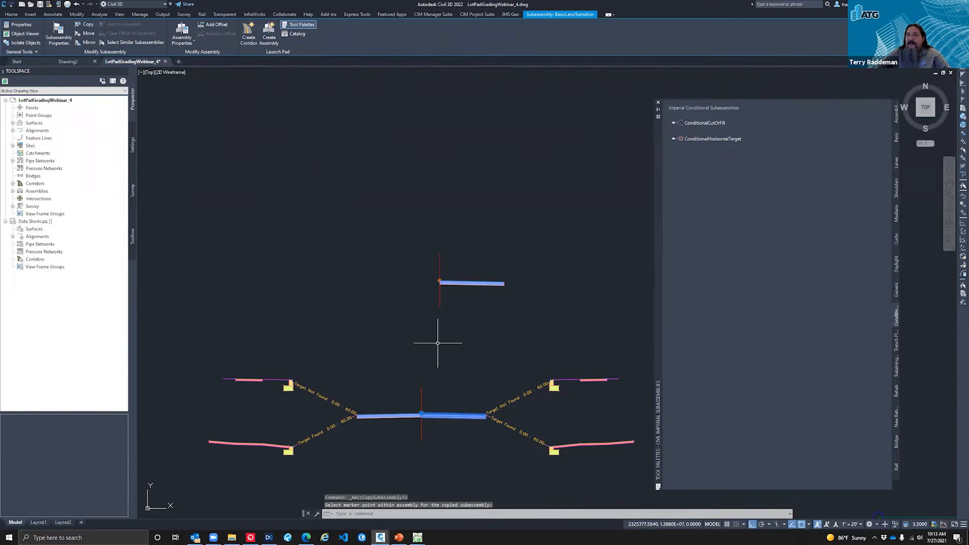
{"action": "key", "text": "Escape"}
{"action": "key", "text": "Escape"}
{"action": "key", "text": "Escape"}
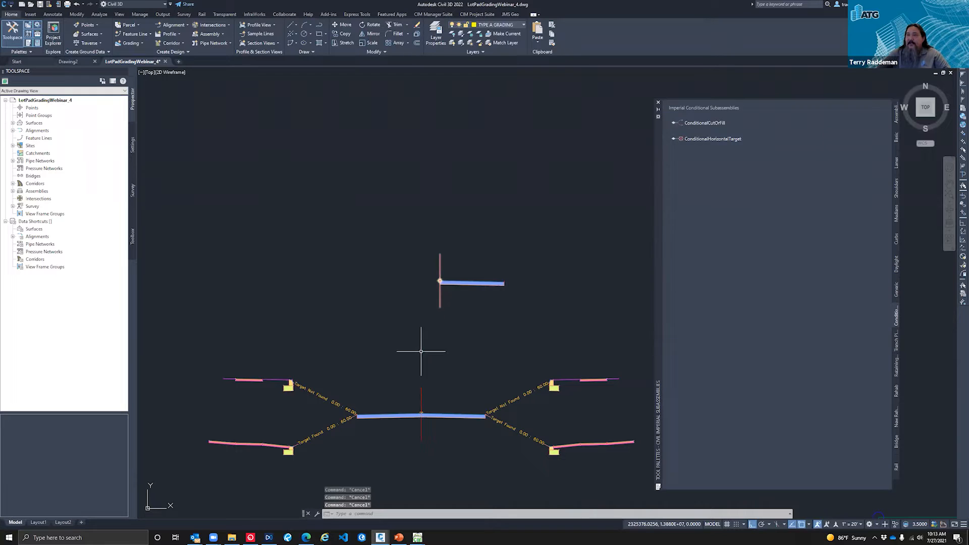
Step: Copy the left BasicLaneTransition lane from the assembly below onto the Road B baseline marker and clear the selection
{"action": "left_click", "coordinate": [406, 415]}
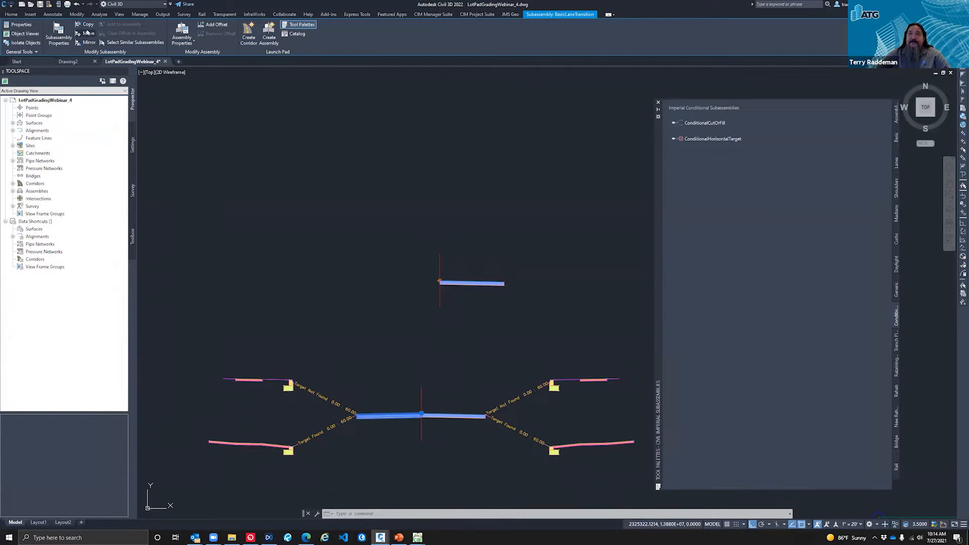
{"action": "left_click", "coordinate": [87, 25]}
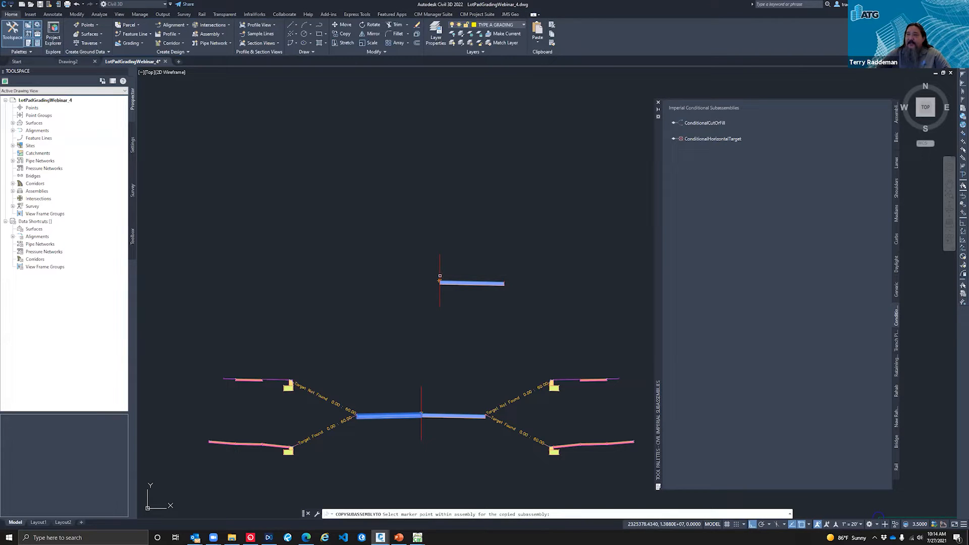
{"action": "left_click", "coordinate": [440, 275]}
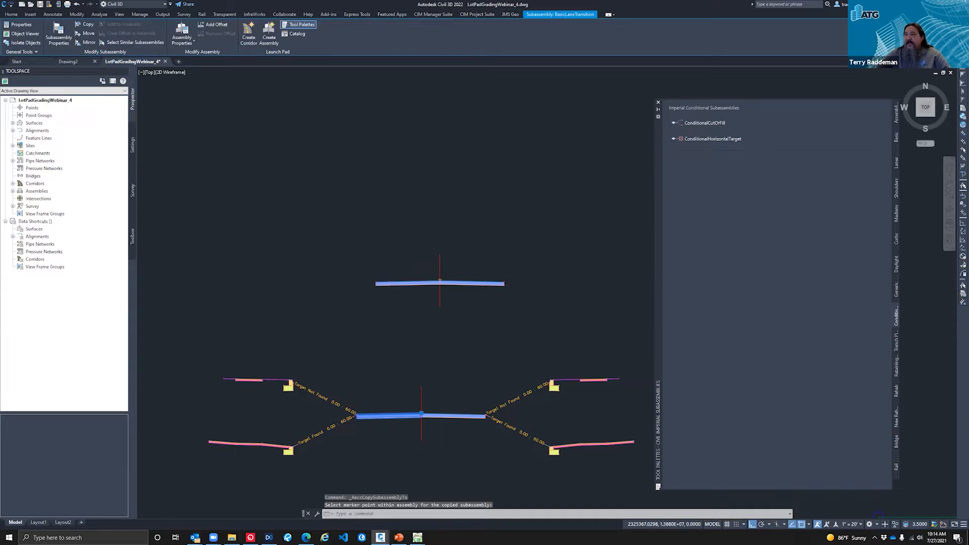
{"action": "scroll", "coordinate": [377, 277], "scroll_direction": "down", "scroll_amount": 2}
{"action": "scroll", "coordinate": [453, 282], "scroll_direction": "up", "scroll_amount": 3}
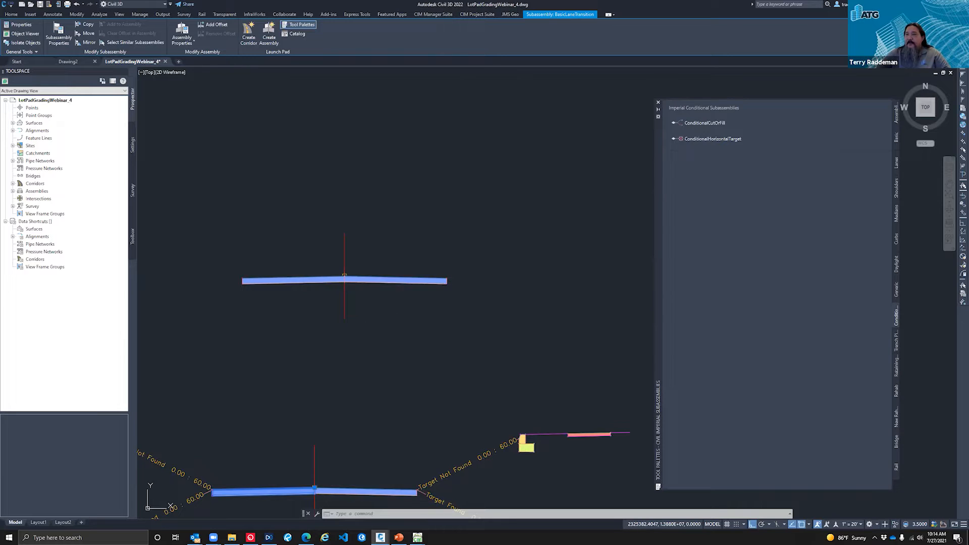
{"action": "key", "text": "Escape"}
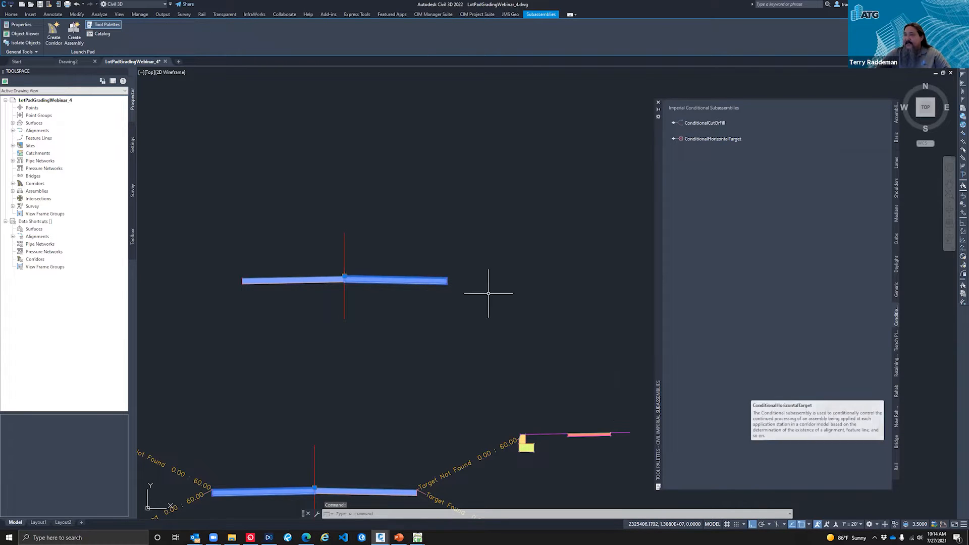
{"action": "key", "text": "Escape"}
Step: With the object properties displayed, attach a ConditionalHorizontalTarget subassembly to the upper outer edge of Road B's right lane
{"action": "left_click", "coordinate": [423, 266]}
{"action": "left_click", "coordinate": [412, 296]}
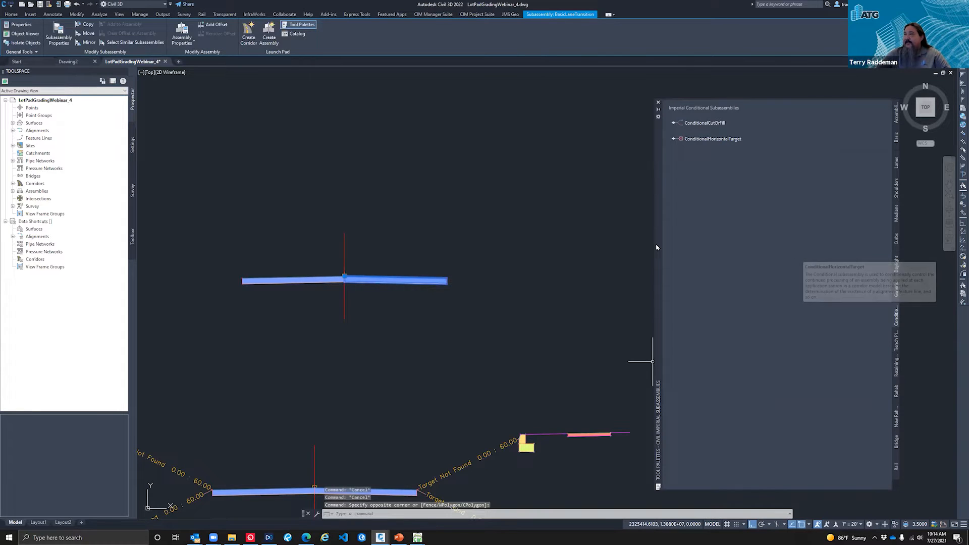
{"action": "key", "text": "ctrl+1"}
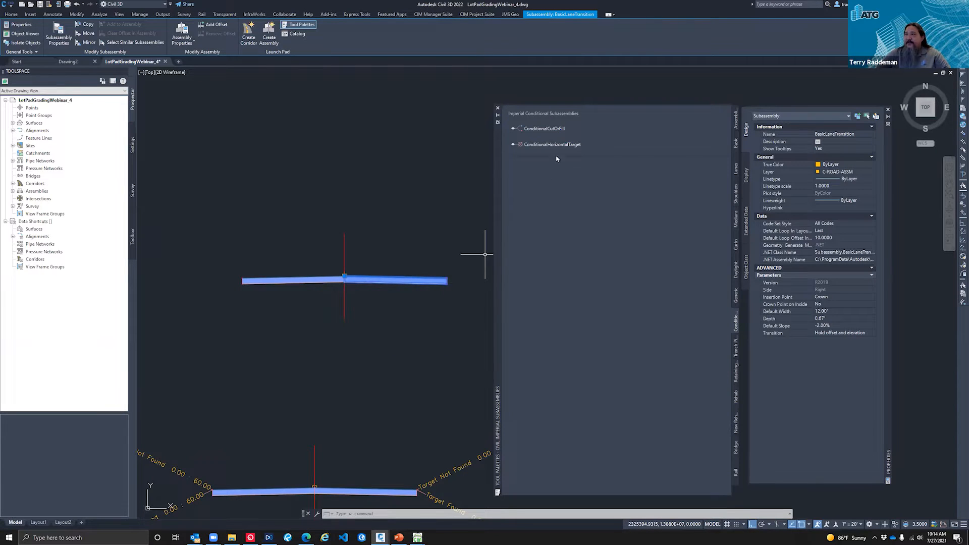
{"action": "left_click", "coordinate": [649, 138]}
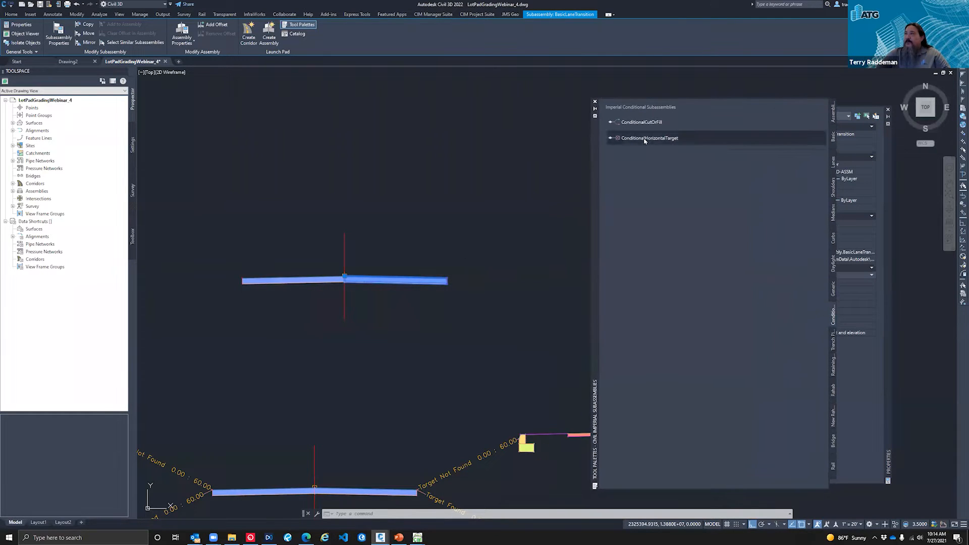
{"action": "scroll", "coordinate": [441, 277], "scroll_direction": "up", "scroll_amount": 5}
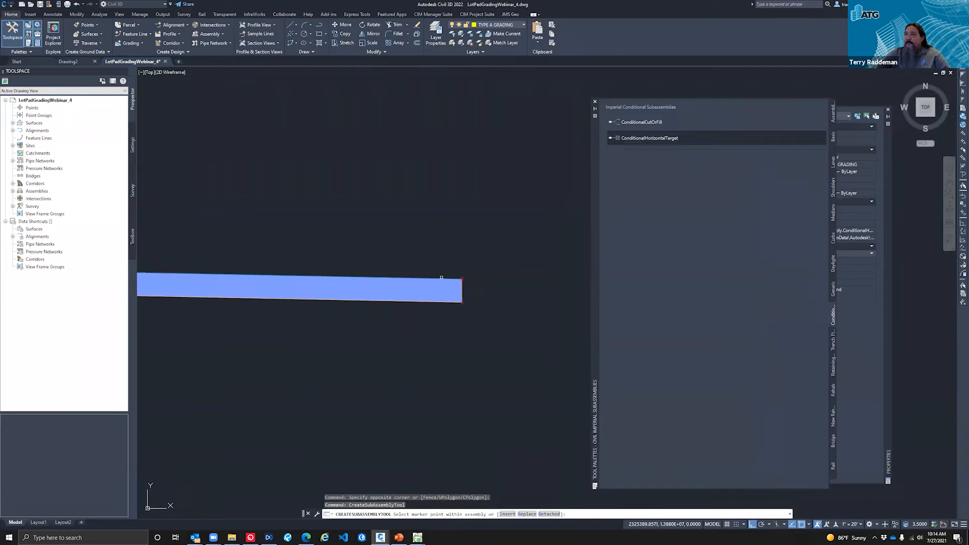
{"action": "scroll", "coordinate": [469, 278], "scroll_direction": "up", "scroll_amount": 4}
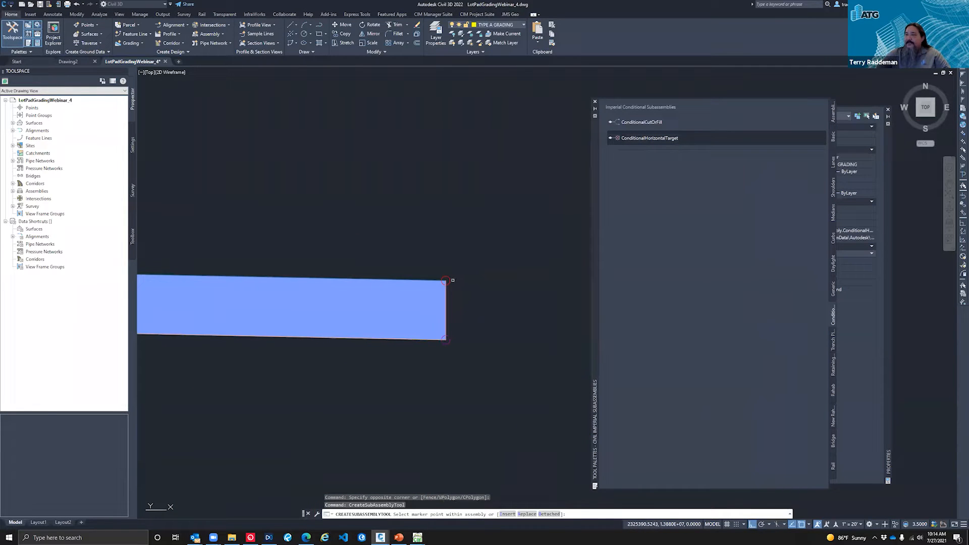
{"action": "scroll", "coordinate": [404, 298], "scroll_direction": "down", "scroll_amount": 8}
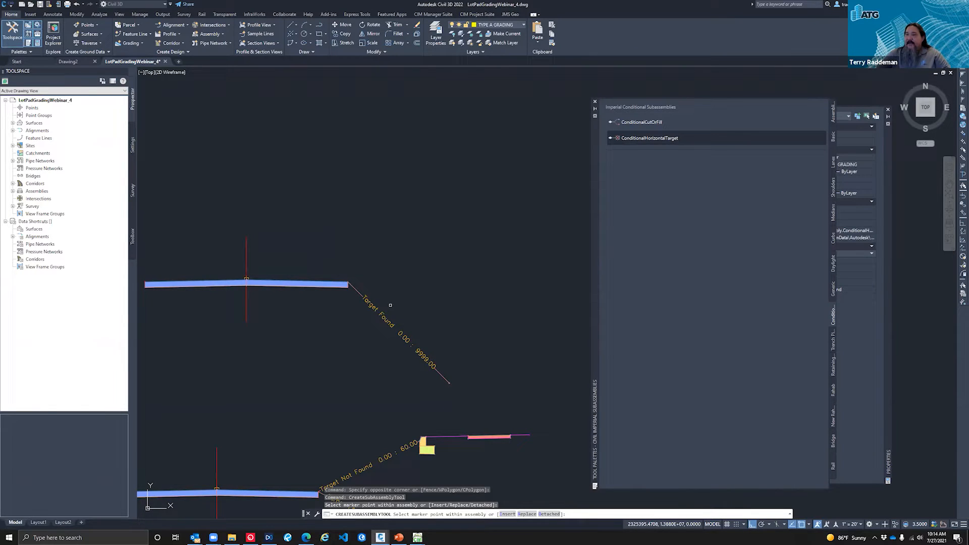
{"action": "scroll", "coordinate": [367, 311], "scroll_direction": "up", "scroll_amount": 2}
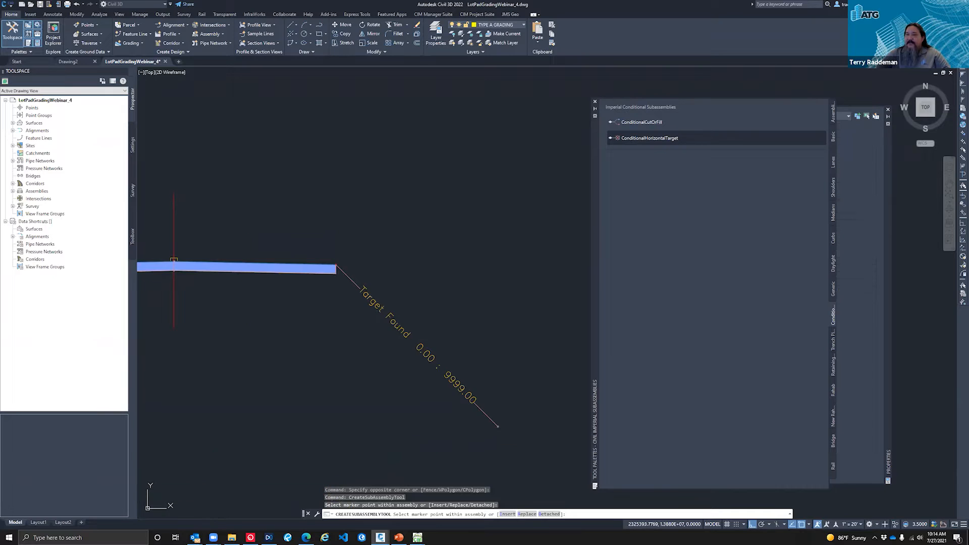
{"action": "key", "text": "Escape"}
Step: Set the layout grade of Road B's Target Found conditional subassembly to 2:1, keeping the tool palette clear of its properties
{"action": "left_click", "coordinate": [384, 311]}
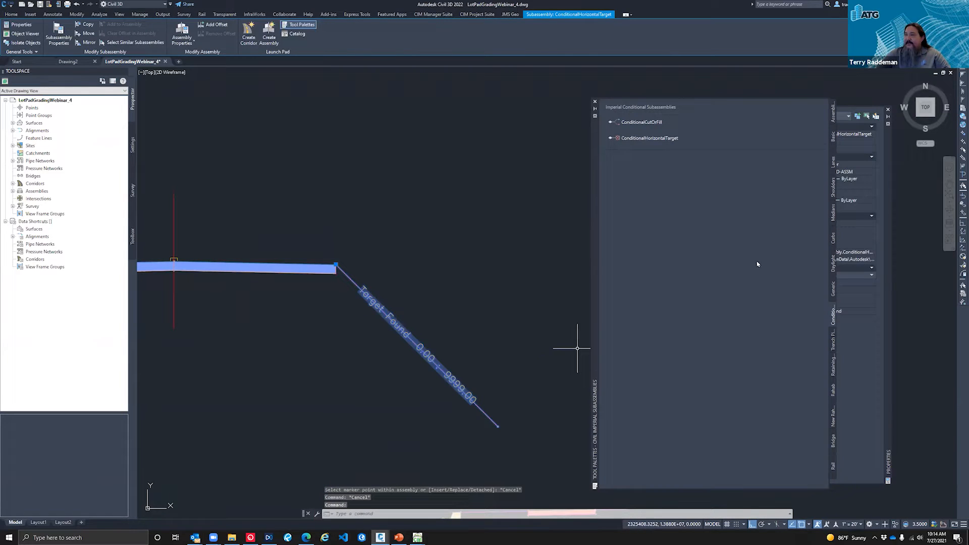
{"action": "left_click_drag", "start_coordinate": [597, 132], "coordinate": [526, 153]}
{"action": "left_click", "coordinate": [846, 313]}
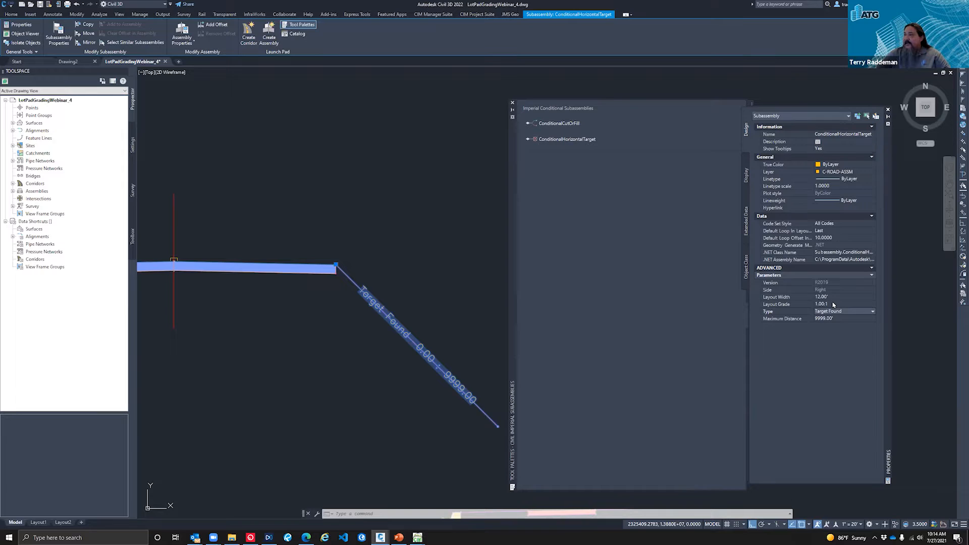
{"action": "left_click", "coordinate": [833, 304]}
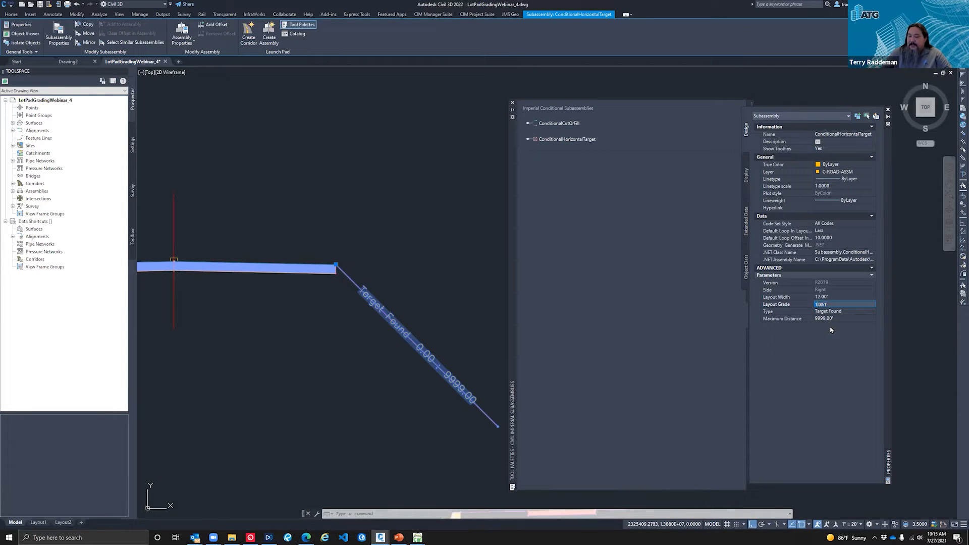
{"action": "key", "text": "Tab"}
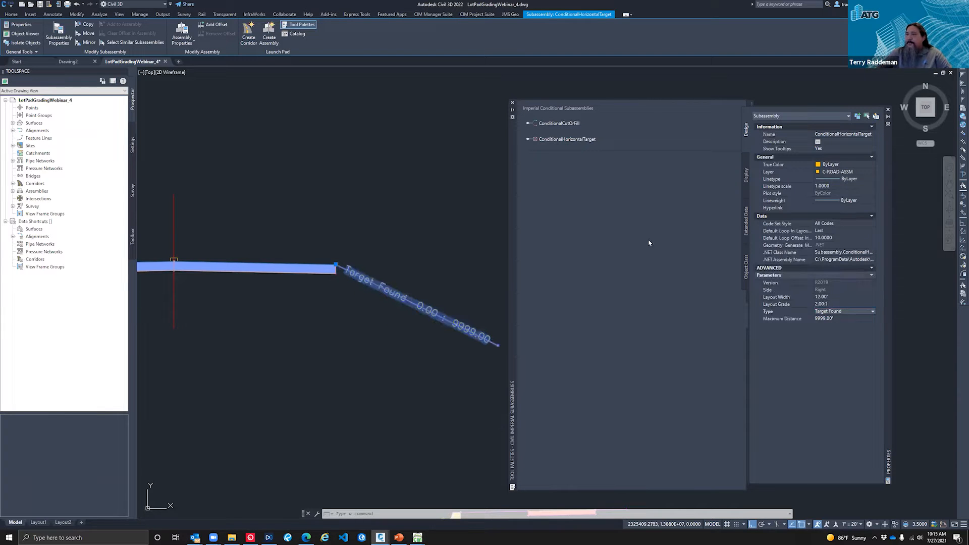
Step: Attach a second ConditionalHorizontalTarget subassembly to the same upper outer edge of Road B's right lane
{"action": "left_click", "coordinate": [566, 140]}
{"action": "scroll", "coordinate": [306, 264], "scroll_direction": "up", "scroll_amount": 3}
{"action": "scroll", "coordinate": [306, 264], "scroll_direction": "up", "scroll_amount": 2}
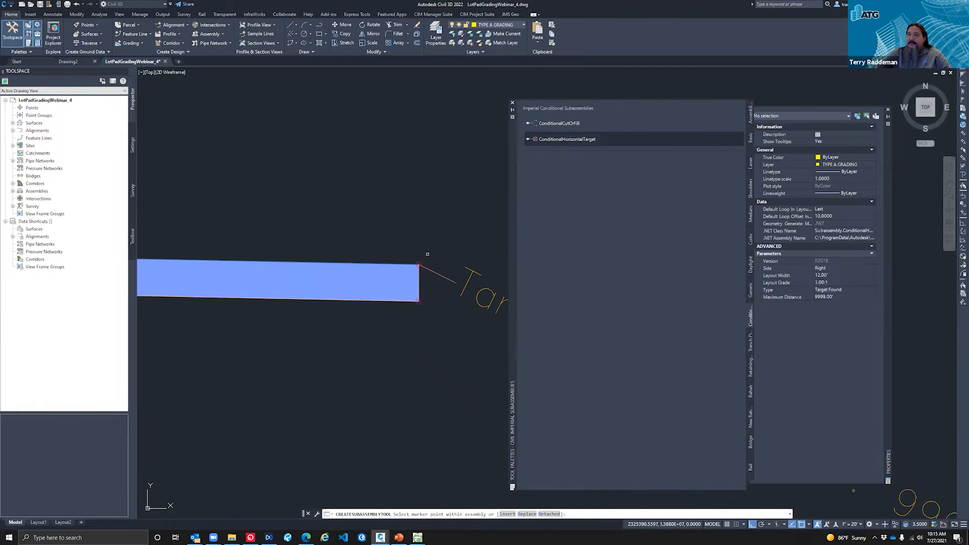
{"action": "scroll", "coordinate": [255, 229], "scroll_direction": "down", "scroll_amount": 5}
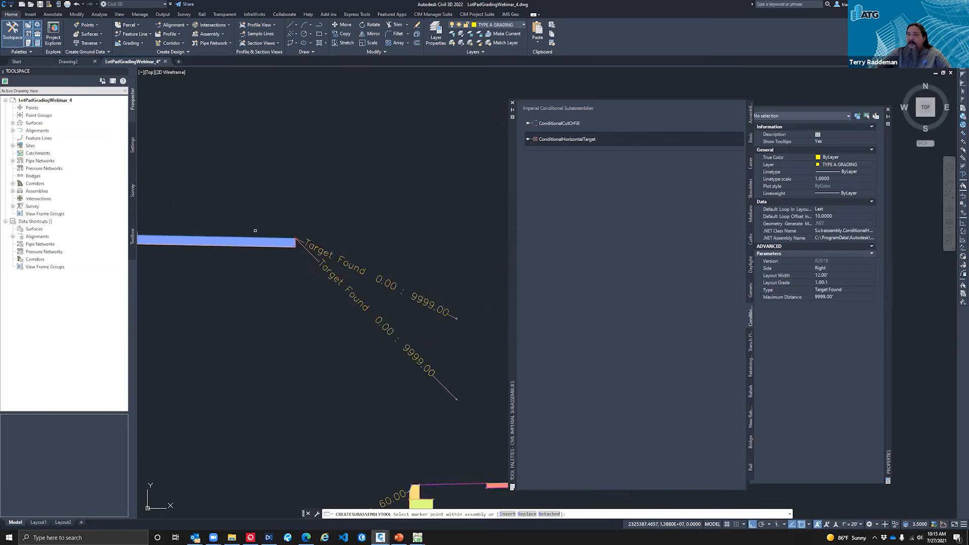
{"action": "key", "text": "Escape"}
Step: Change the type of the steeper, 1:1 conditional subassembly on Road B to Target Not Found and clear the selection
{"action": "scroll", "coordinate": [321, 281], "scroll_direction": "up", "scroll_amount": 2}
{"action": "left_click", "coordinate": [354, 310]}
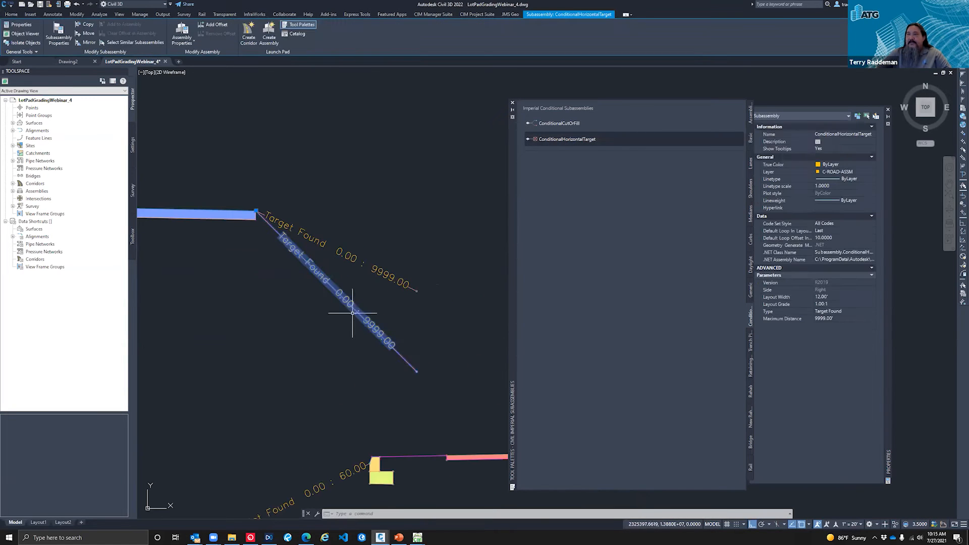
{"action": "left_click", "coordinate": [846, 312]}
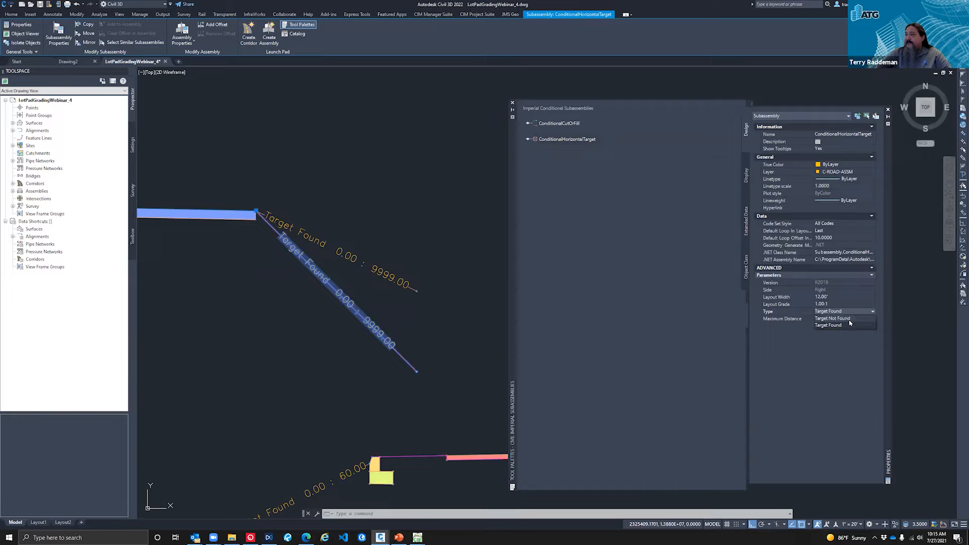
{"action": "left_click", "coordinate": [848, 324]}
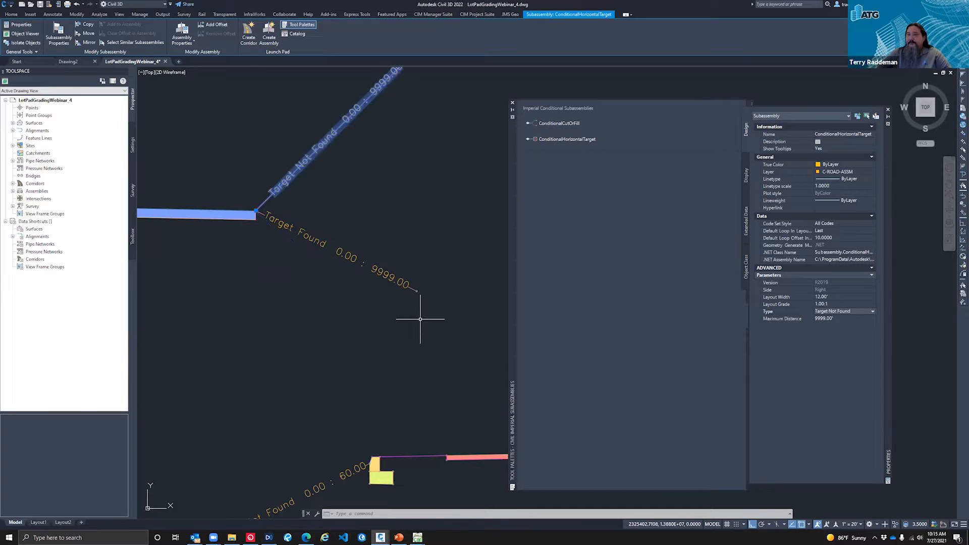
{"action": "scroll", "coordinate": [391, 371], "scroll_direction": "down", "scroll_amount": 2}
{"action": "key", "text": "Escape"}
Step: Set the layout grade of Road B's Target Not Found conditional subassembly to 2:1 and clear the selection
{"action": "left_click", "coordinate": [353, 293]}
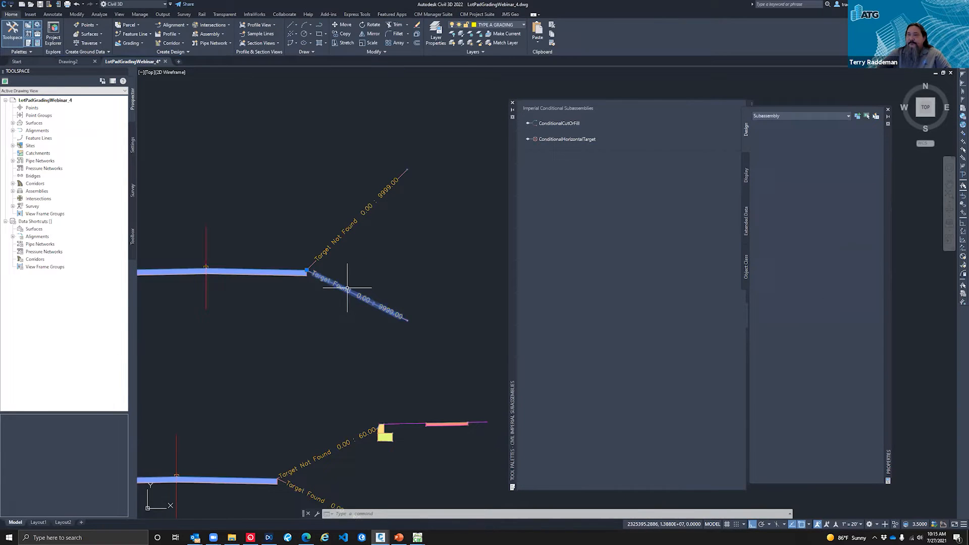
{"action": "left_click", "coordinate": [334, 241]}
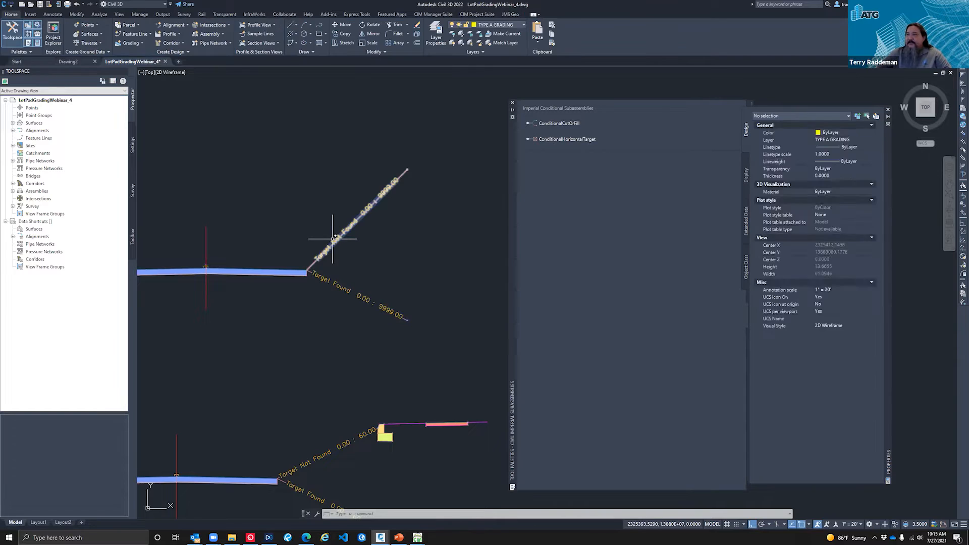
{"action": "left_click", "coordinate": [833, 303]}
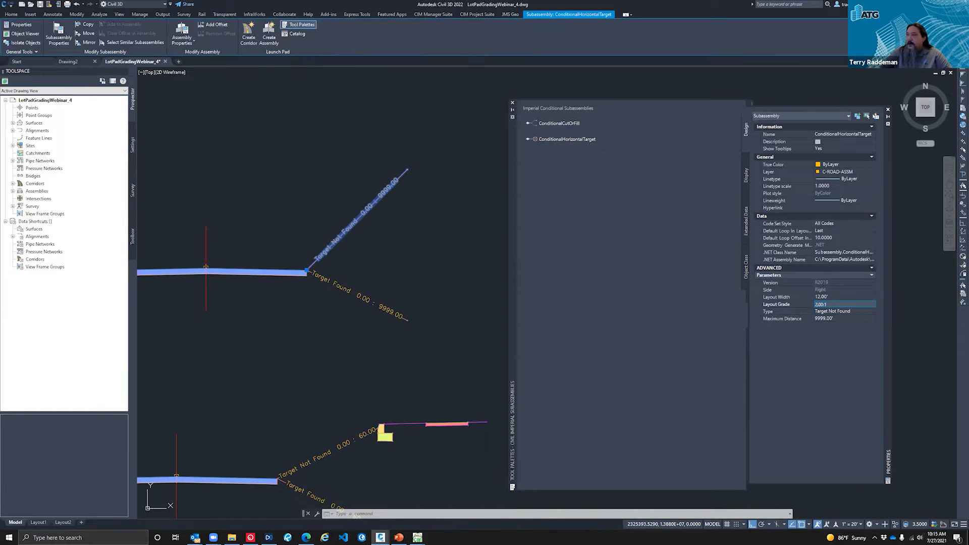
{"action": "key", "text": "Return"}
{"action": "key", "text": "Escape"}
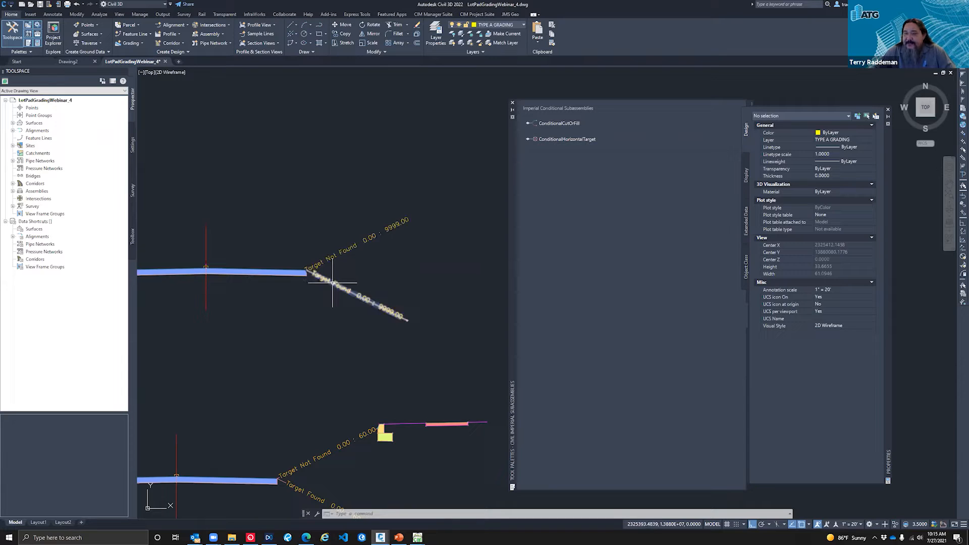
Step: Set the maximum distance of Road B's Target Found conditional subassembly to 60 feet
{"action": "scroll", "coordinate": [286, 305], "scroll_direction": "down", "scroll_amount": 4}
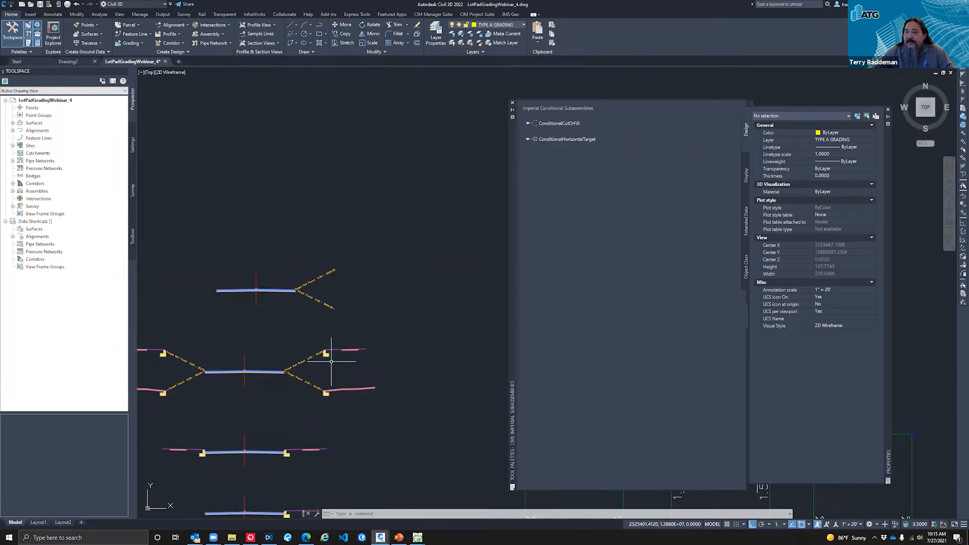
{"action": "scroll", "coordinate": [342, 320], "scroll_direction": "up", "scroll_amount": 3}
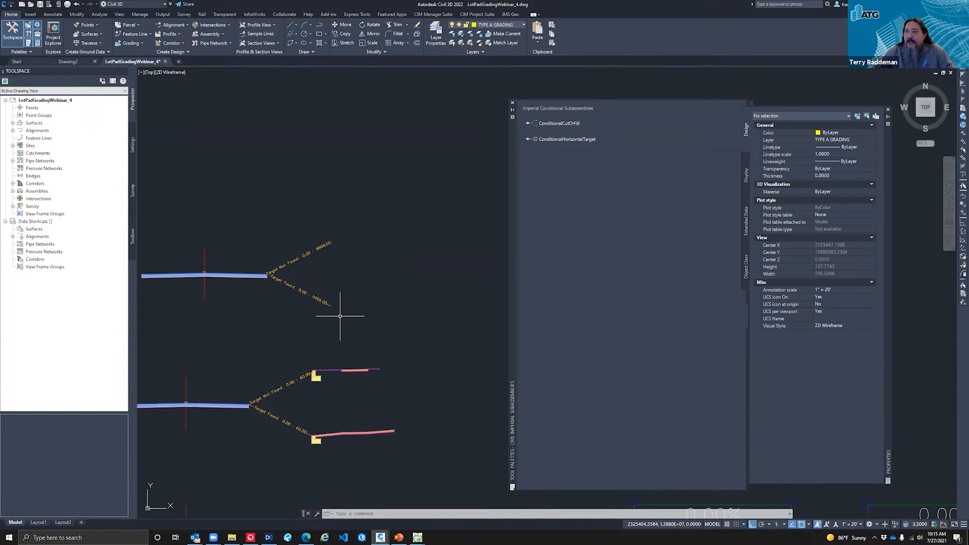
{"action": "left_click", "coordinate": [302, 291]}
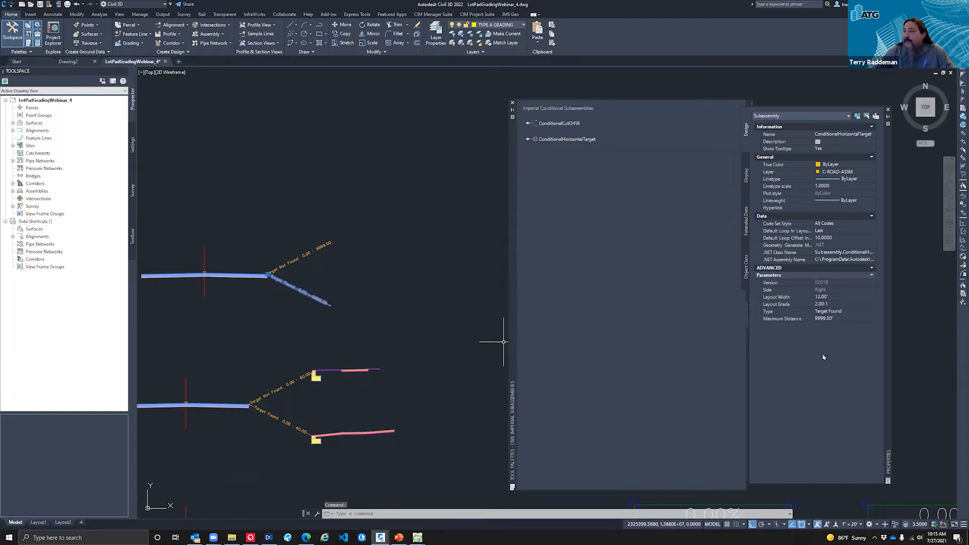
{"action": "left_click", "coordinate": [837, 319]}
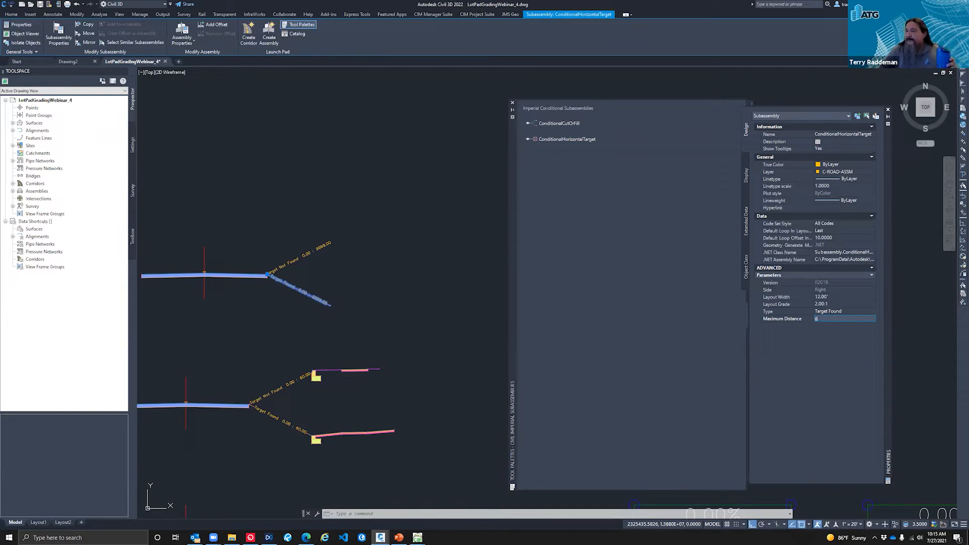
{"action": "key", "text": "Return"}
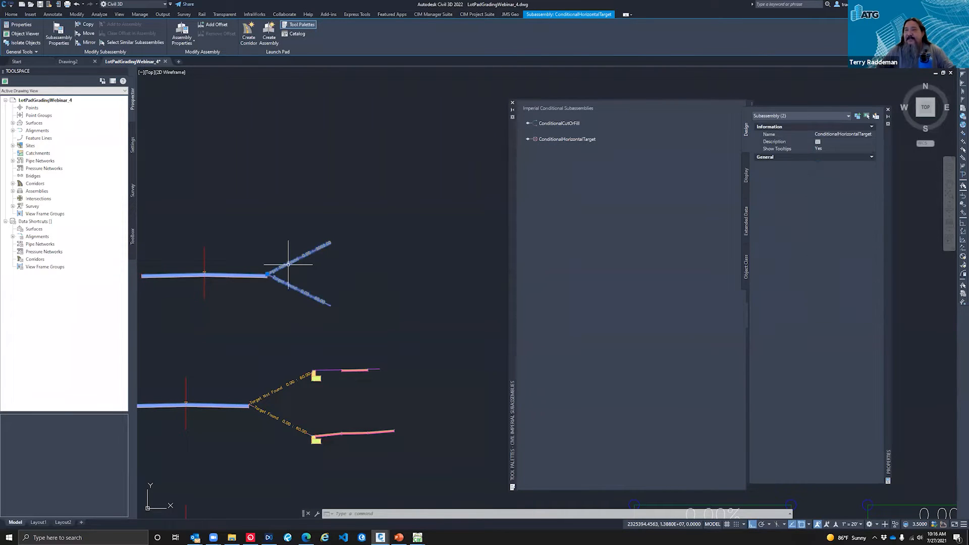
Step: Set the maximum distance of Road B's Target Not Found conditional subassembly to 60 feet
{"action": "key", "text": "Escape"}
{"action": "left_click", "coordinate": [293, 261]}
{"action": "left_click", "coordinate": [389, 277]}
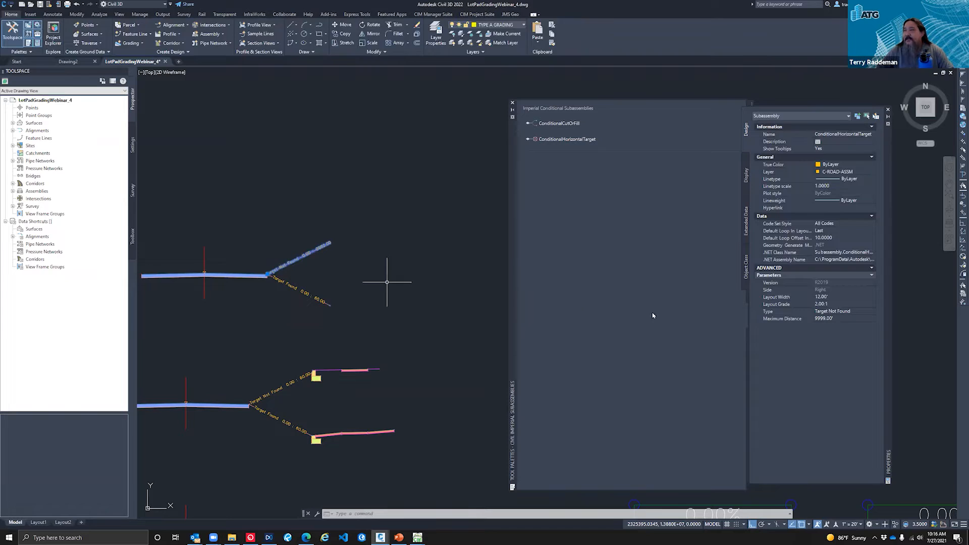
{"action": "left_click", "coordinate": [846, 319]}
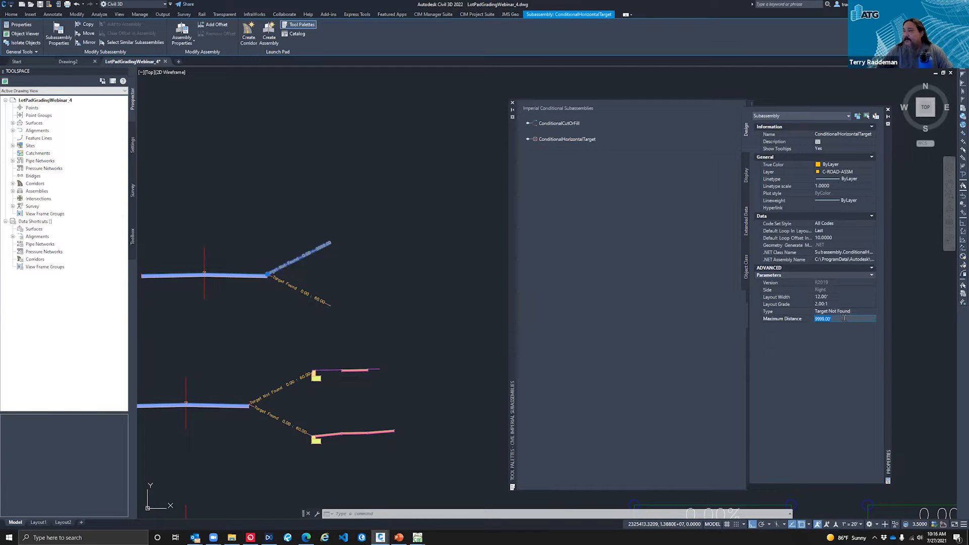
{"action": "type", "text": "60"}
{"action": "key", "text": "Return"}
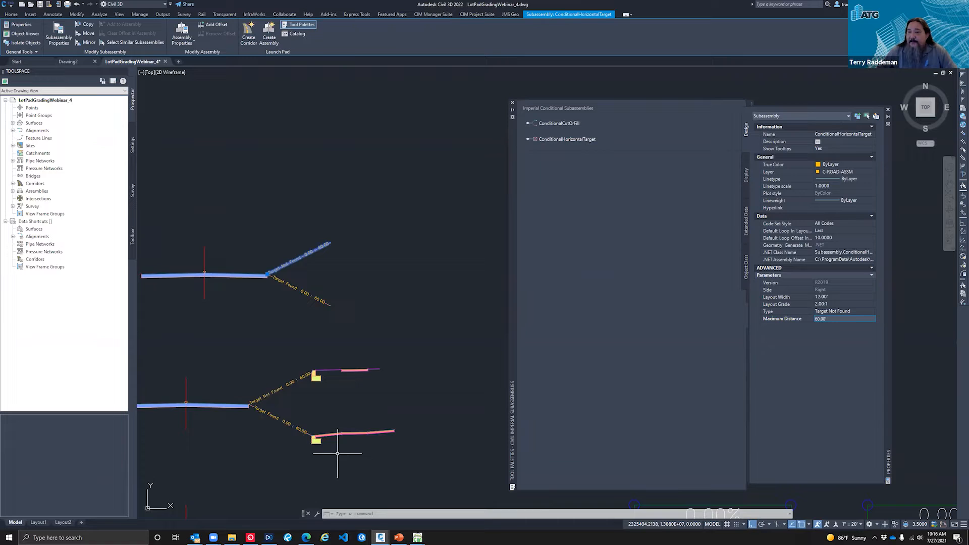
Step: Examine the subassemblies attached behind the curbs of the completed conditional assembly below Road B, including the outermost right one, and clear the selection
{"action": "scroll", "coordinate": [331, 447], "scroll_direction": "up", "scroll_amount": 5}
{"action": "scroll", "coordinate": [348, 390], "scroll_direction": "down", "scroll_amount": 4}
{"action": "scroll", "coordinate": [346, 328], "scroll_direction": "up", "scroll_amount": 2}
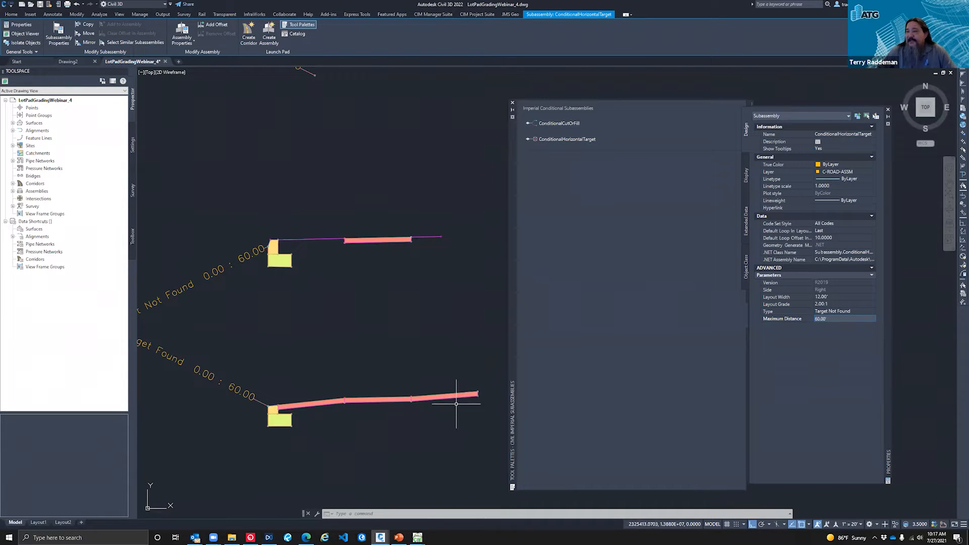
{"action": "scroll", "coordinate": [434, 399], "scroll_direction": "down", "scroll_amount": 2}
{"action": "scroll", "coordinate": [454, 396], "scroll_direction": "up", "scroll_amount": 2}
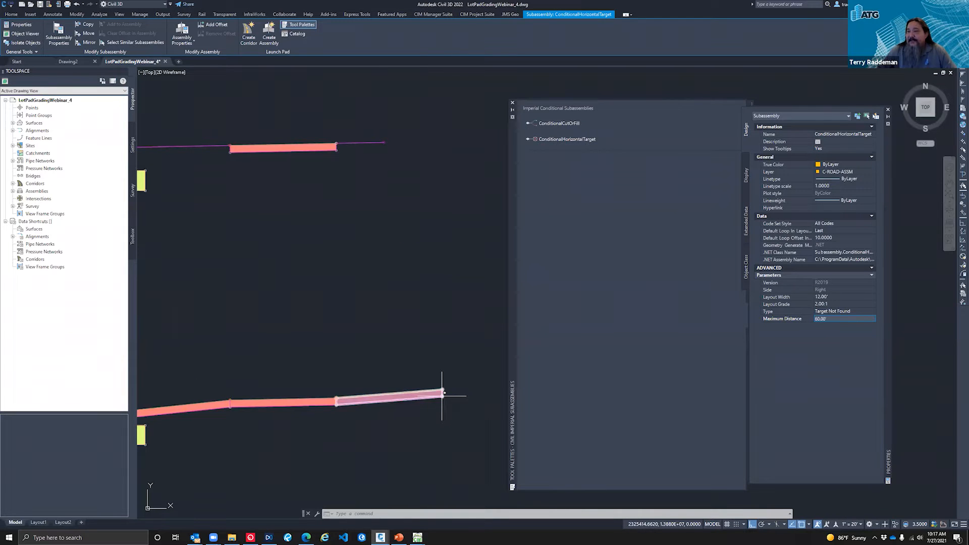
{"action": "left_click", "coordinate": [442, 395]}
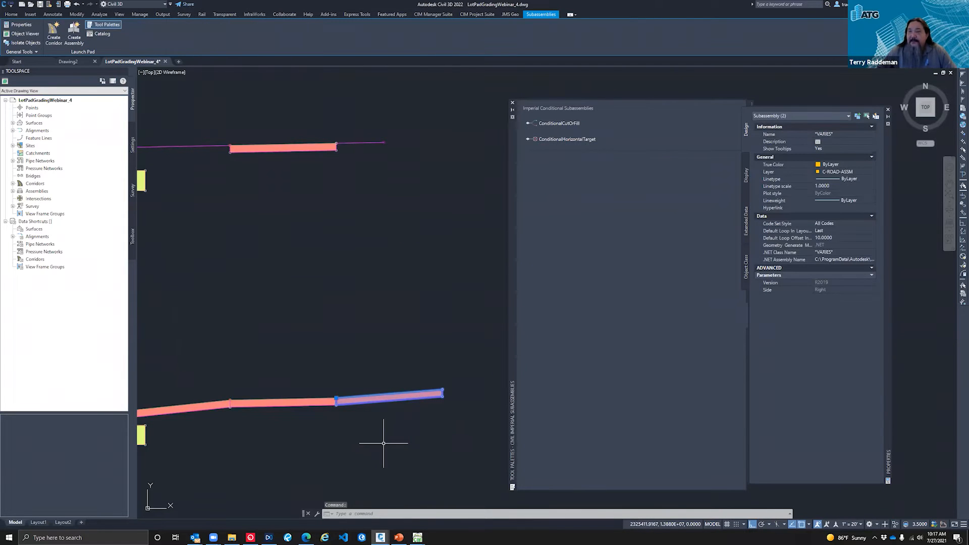
{"action": "scroll", "coordinate": [366, 407], "scroll_direction": "down", "scroll_amount": 2}
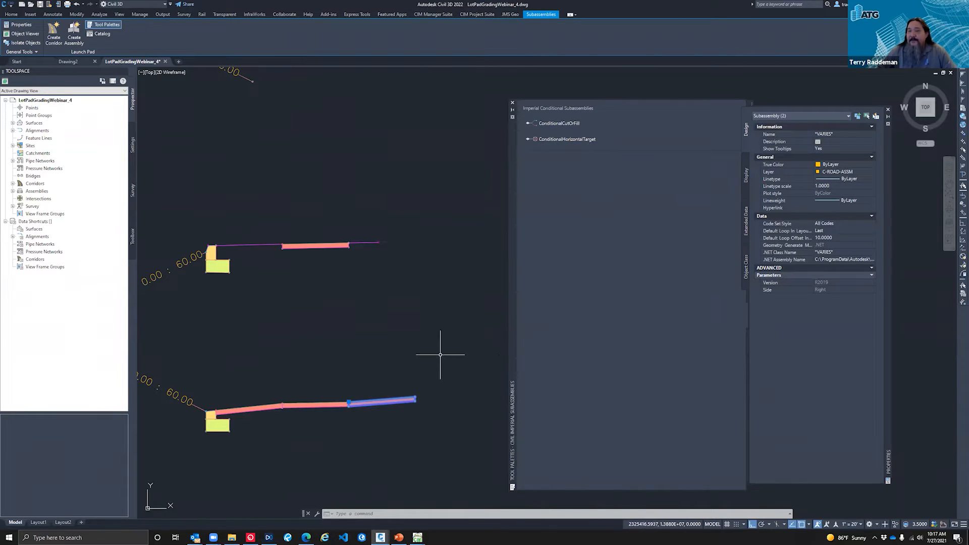
{"action": "scroll", "coordinate": [467, 352], "scroll_direction": "down", "scroll_amount": 4}
{"action": "scroll", "coordinate": [451, 305], "scroll_direction": "down", "scroll_amount": 2}
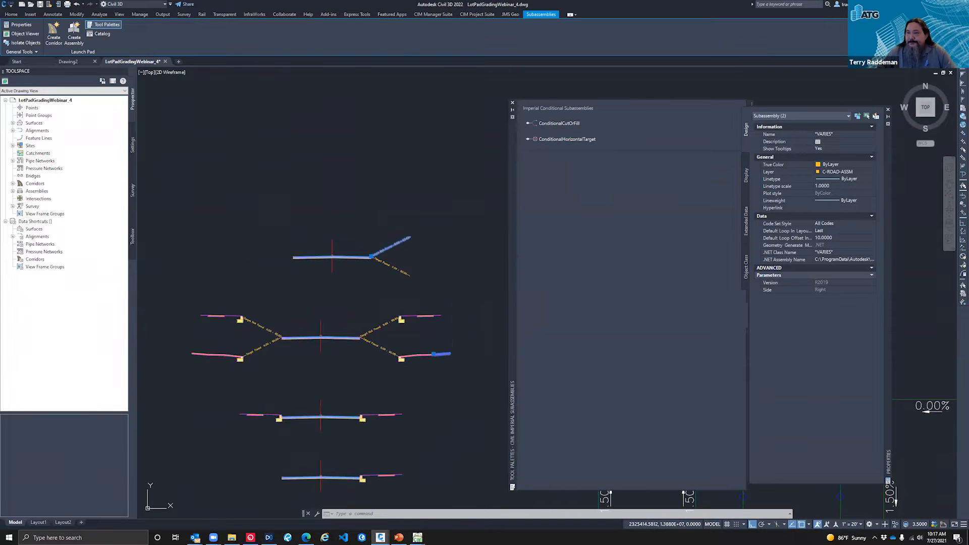
{"action": "key", "text": "Escape"}
{"action": "key", "text": "Escape"}
{"action": "key", "text": "Escape"}
{"action": "scroll", "coordinate": [285, 368], "scroll_direction": "up", "scroll_amount": 3}
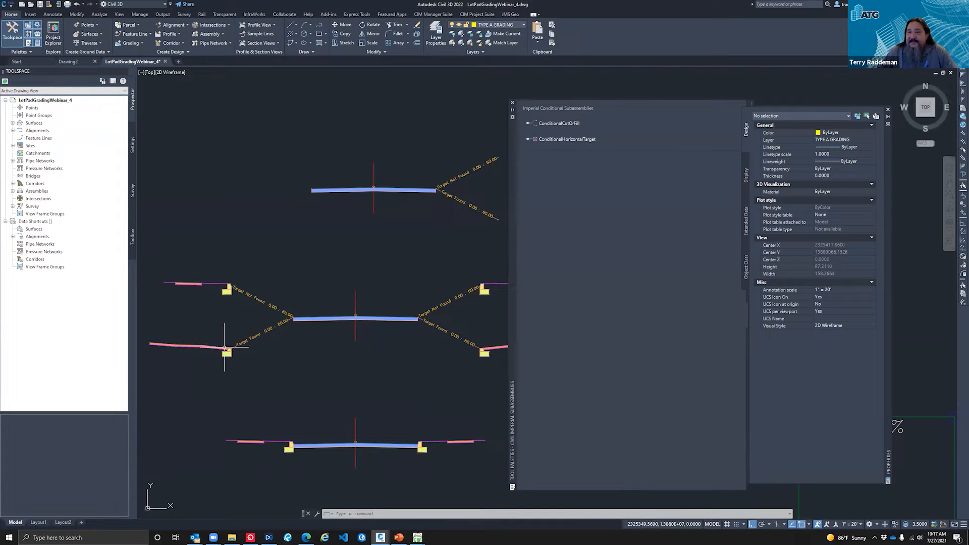
{"action": "key", "text": "Escape"}
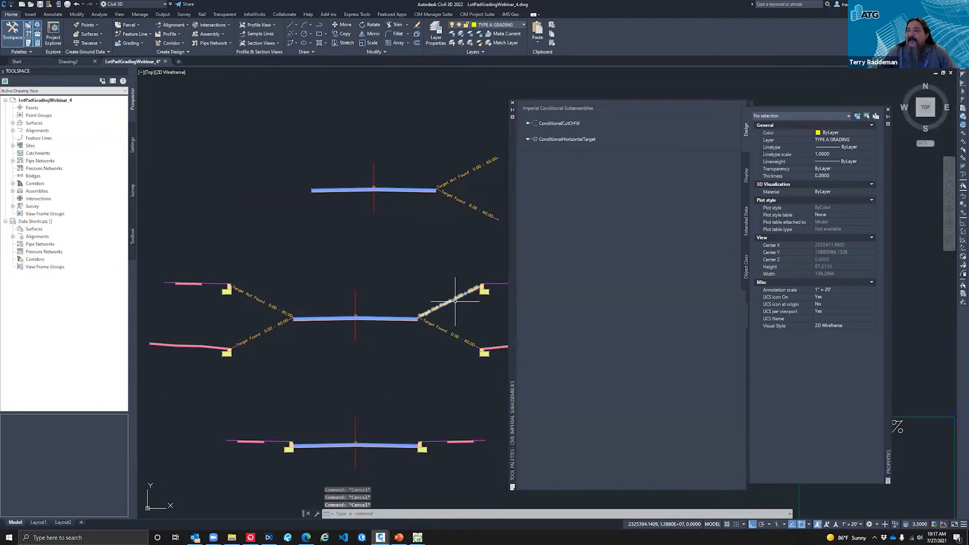
Step: Inspect the properties of the Target Not Found conditional subassemblies on the completed assembly and clear the selection
{"action": "left_click", "coordinate": [455, 301]}
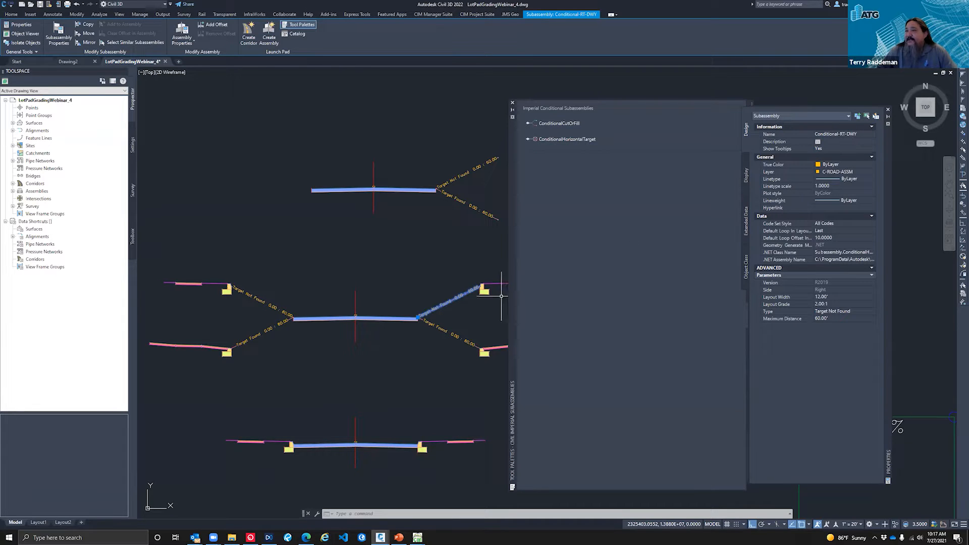
{"action": "key", "text": "Escape"}
{"action": "key", "text": "Escape"}
{"action": "key", "text": "Escape"}
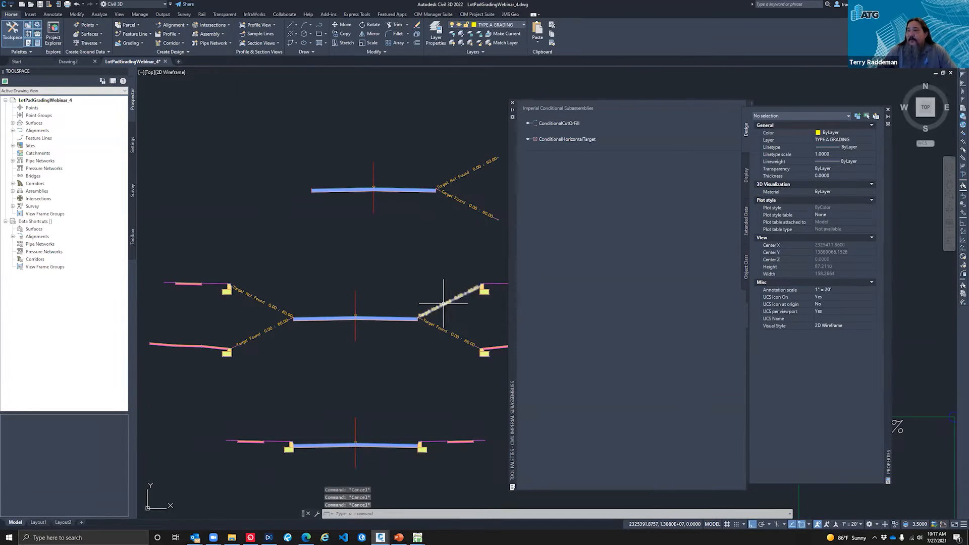
{"action": "left_click", "coordinate": [443, 304]}
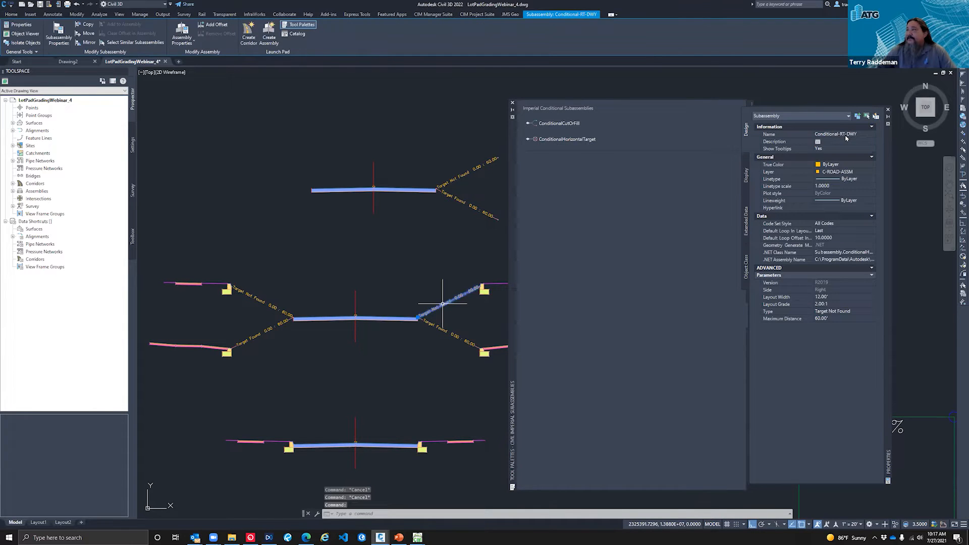
{"action": "left_click", "coordinate": [261, 300]}
{"action": "key", "text": "Escape"}
{"action": "key", "text": "Escape"}
Step: Start a new corridor named Road B using the Road B alignment and the Layout (1) profile
{"action": "scroll", "coordinate": [329, 339], "scroll_direction": "down", "scroll_amount": 5}
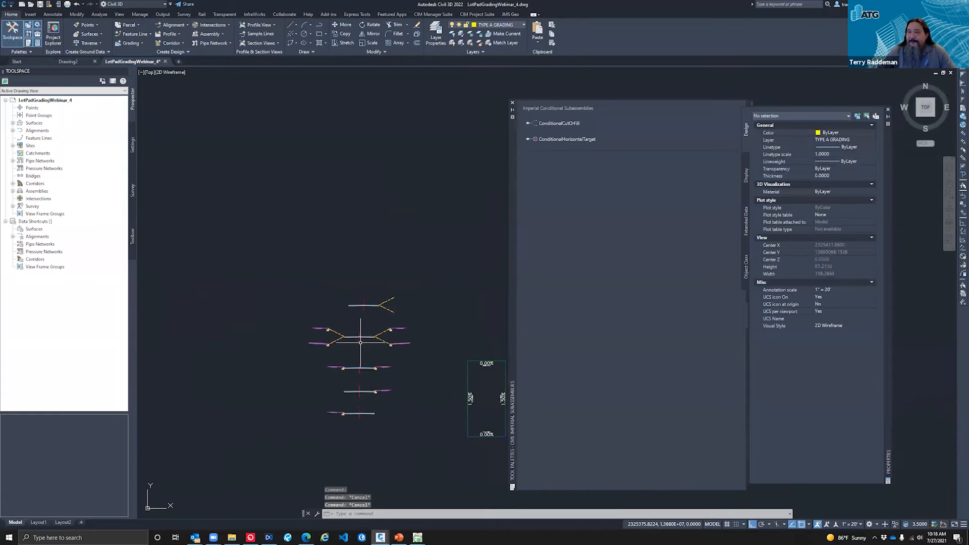
{"action": "scroll", "coordinate": [371, 318], "scroll_direction": "down", "scroll_amount": 5}
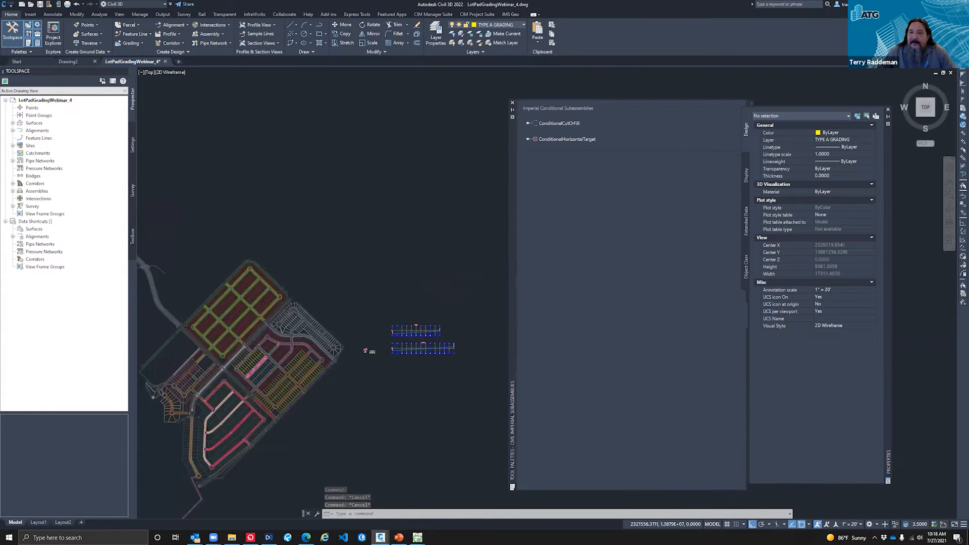
{"action": "scroll", "coordinate": [368, 351], "scroll_direction": "up", "scroll_amount": 2}
{"action": "scroll", "coordinate": [324, 314], "scroll_direction": "up", "scroll_amount": 12}
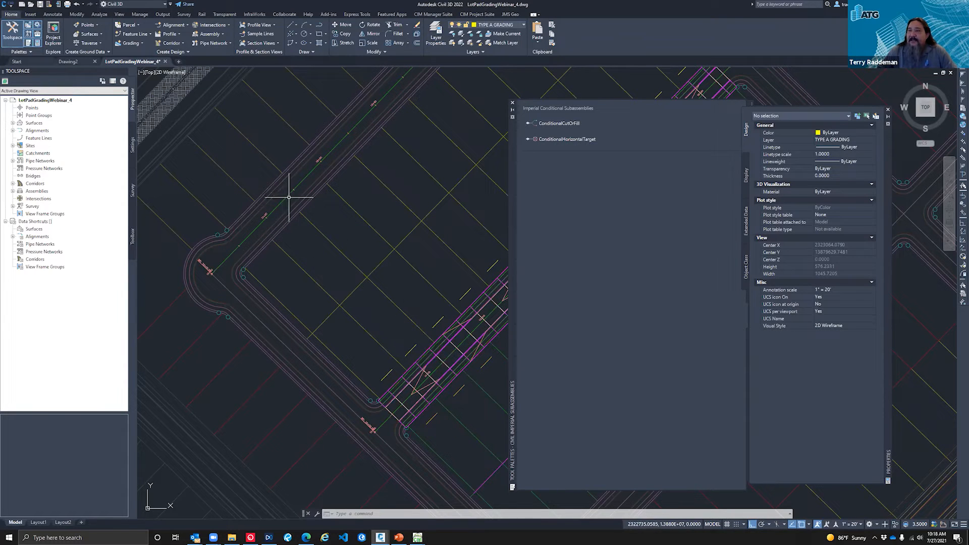
{"action": "left_click", "coordinate": [177, 44]}
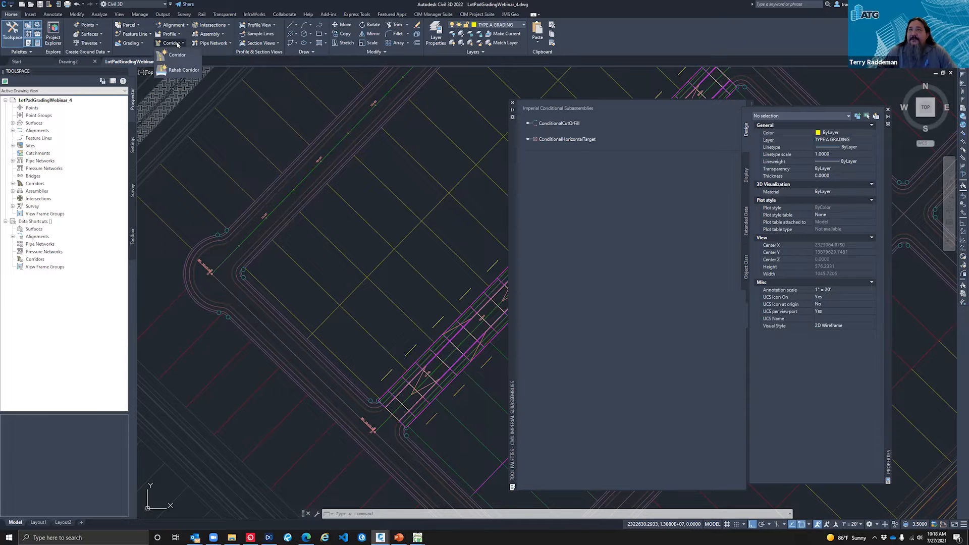
{"action": "left_click", "coordinate": [178, 56]}
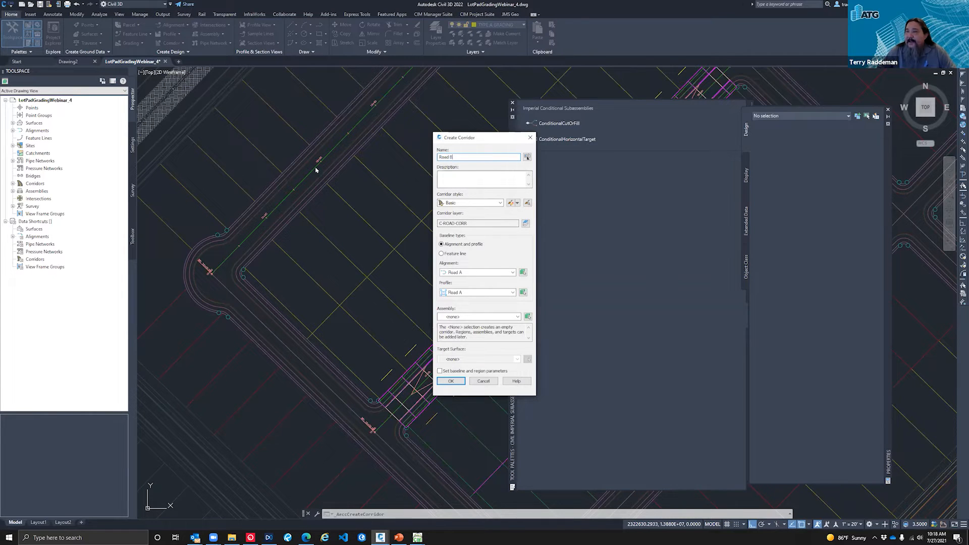
{"action": "left_click", "coordinate": [465, 273]}
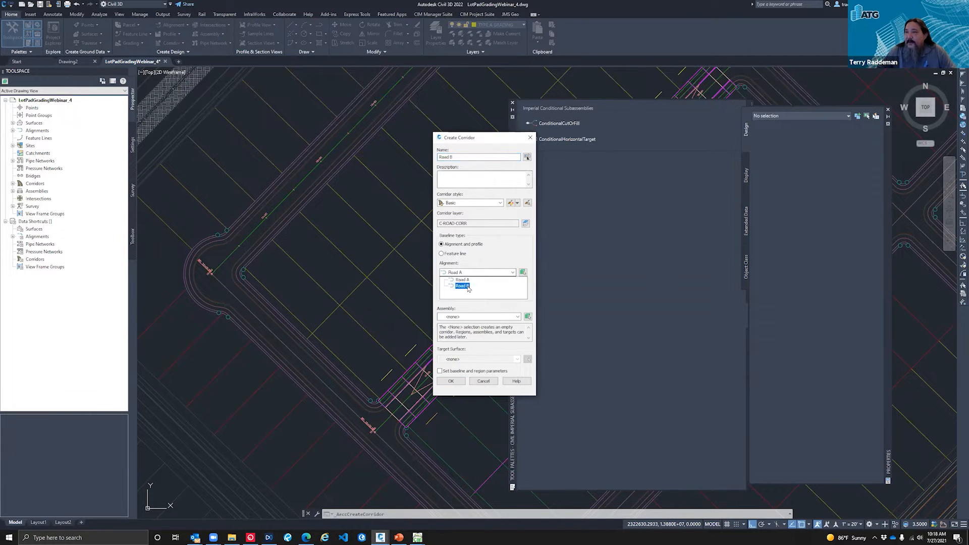
{"action": "left_click", "coordinate": [463, 287]}
{"action": "left_click", "coordinate": [472, 294]}
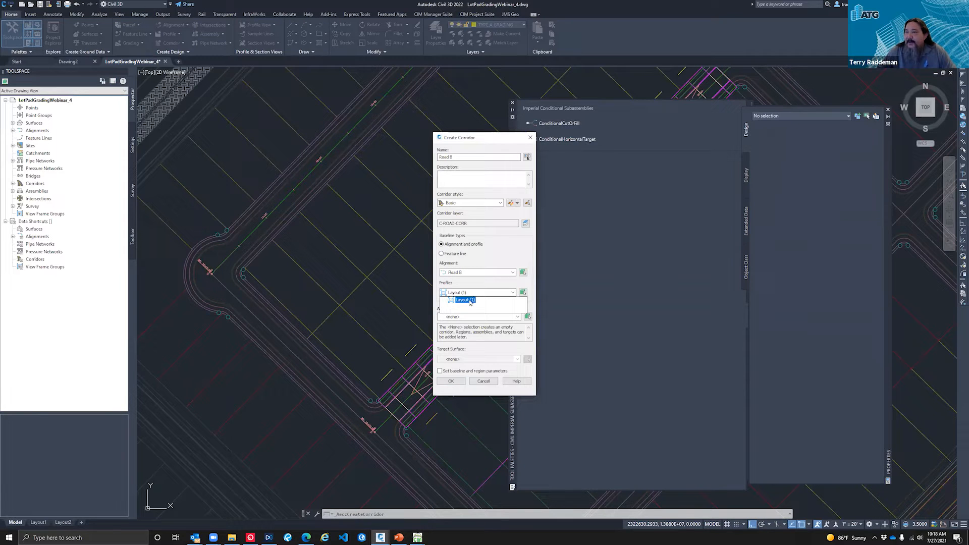
{"action": "left_click", "coordinate": [465, 301]}
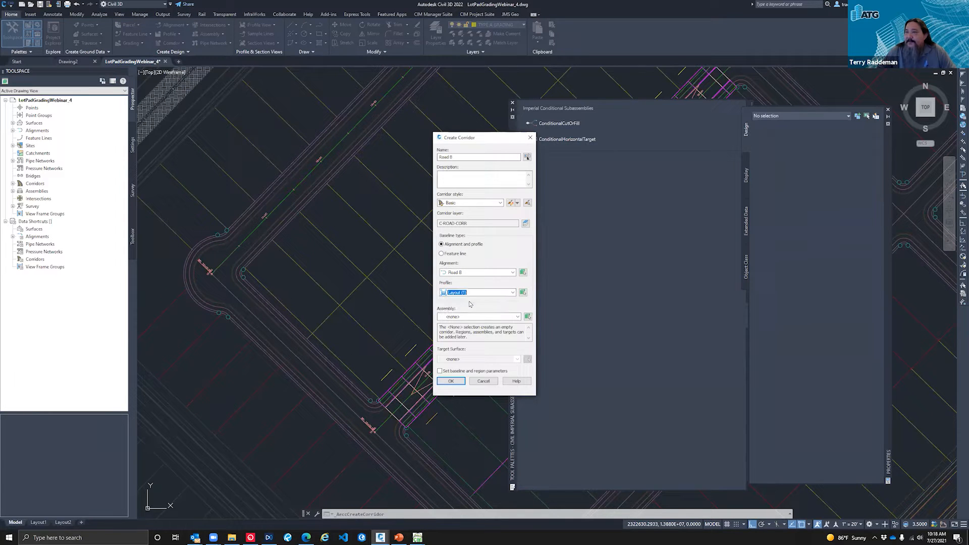
Step: Assign the 50' ROW FULL assembly to the Road B corridor and create it without a target surface
{"action": "left_click", "coordinate": [466, 318]}
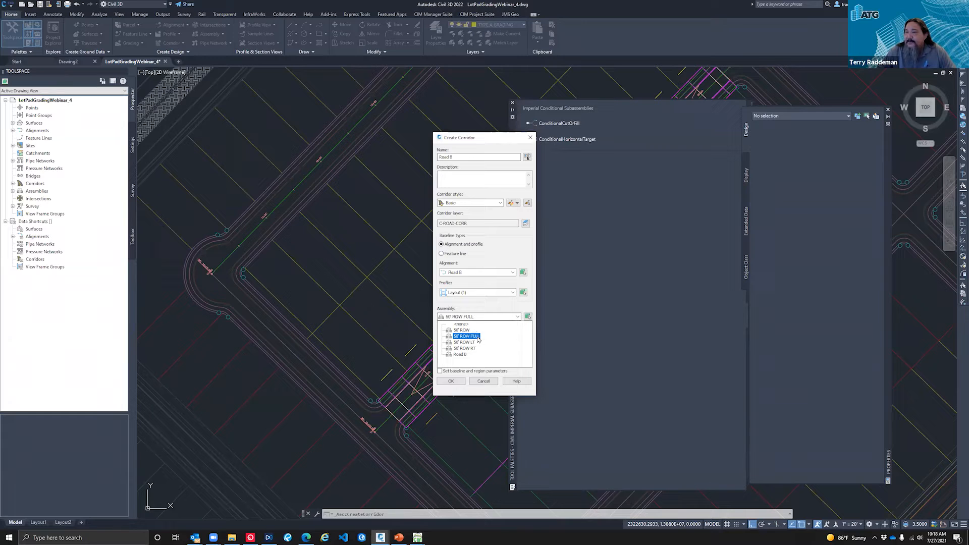
{"action": "left_click", "coordinate": [473, 337]}
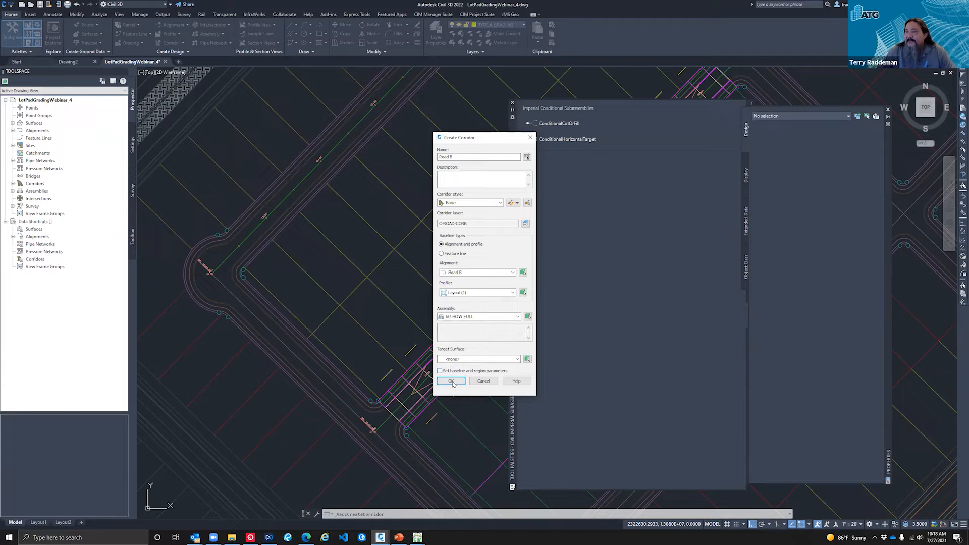
{"action": "left_click", "coordinate": [452, 382]}
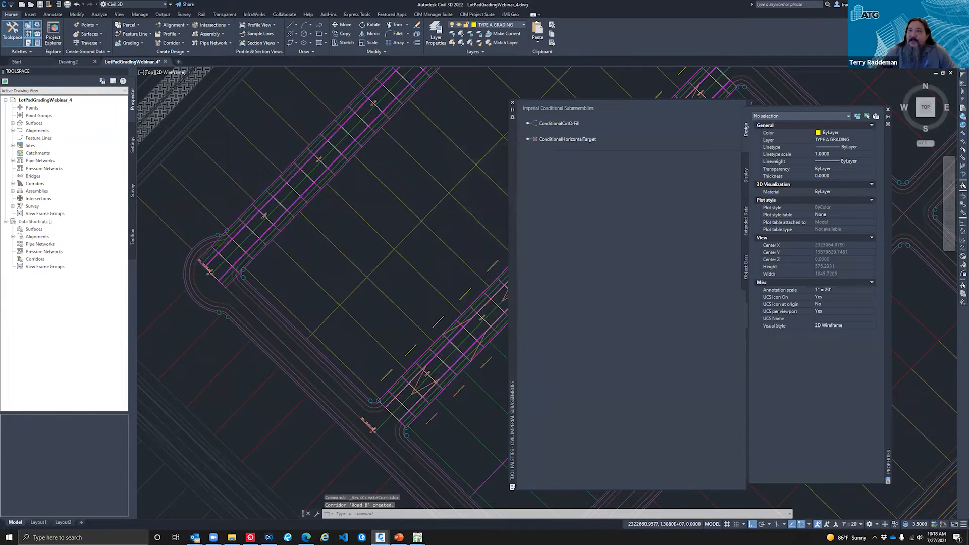
Step: Examine the Road B corridor in plan together with the neighbouring streets, lots and curb returns
{"action": "scroll", "coordinate": [233, 260], "scroll_direction": "down", "scroll_amount": 2}
{"action": "scroll", "coordinate": [227, 260], "scroll_direction": "down", "scroll_amount": 2}
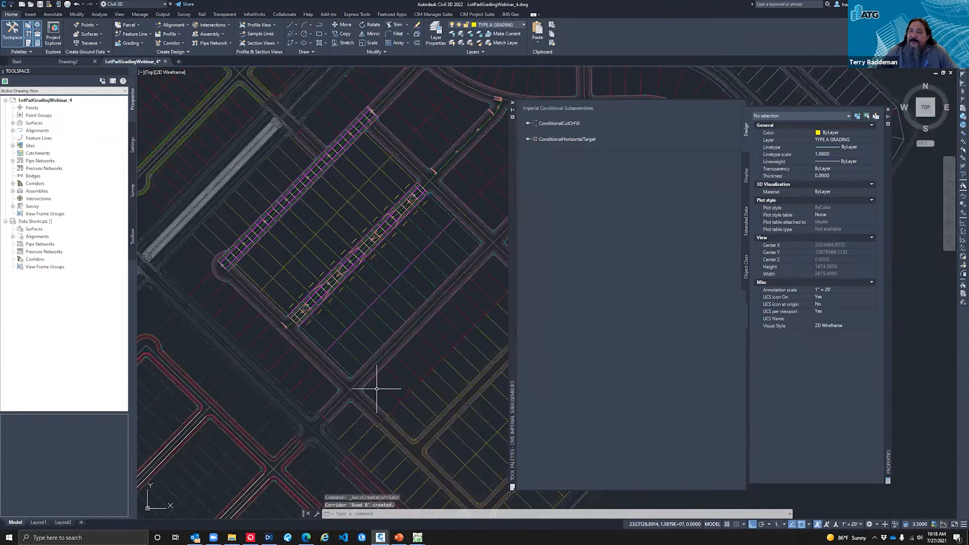
{"action": "scroll", "coordinate": [353, 374], "scroll_direction": "up", "scroll_amount": 5}
{"action": "scroll", "coordinate": [279, 315], "scroll_direction": "up", "scroll_amount": 2}
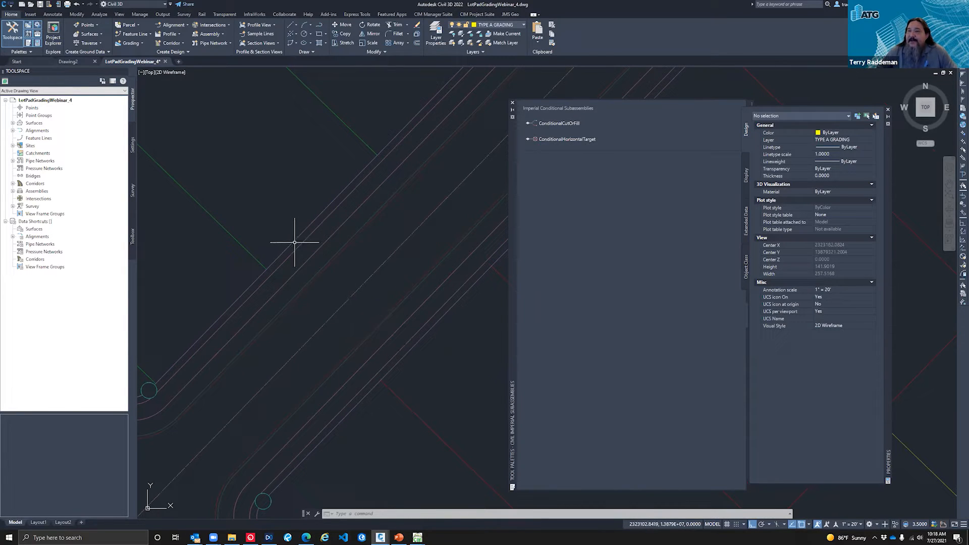
{"action": "scroll", "coordinate": [321, 310], "scroll_direction": "down", "scroll_amount": 4}
{"action": "scroll", "coordinate": [302, 311], "scroll_direction": "down", "scroll_amount": 3}
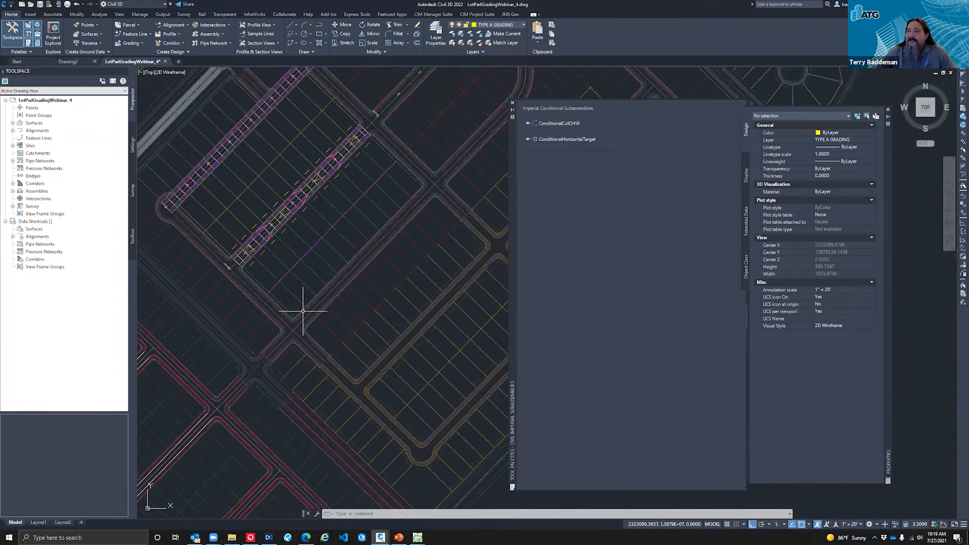
{"action": "scroll", "coordinate": [303, 311], "scroll_direction": "down", "scroll_amount": 5}
{"action": "scroll", "coordinate": [493, 263], "scroll_direction": "up", "scroll_amount": 9}
{"action": "scroll", "coordinate": [445, 226], "scroll_direction": "down", "scroll_amount": 1}
{"action": "scroll", "coordinate": [474, 268], "scroll_direction": "down", "scroll_amount": 12}
{"action": "scroll", "coordinate": [473, 268], "scroll_direction": "down", "scroll_amount": 5}
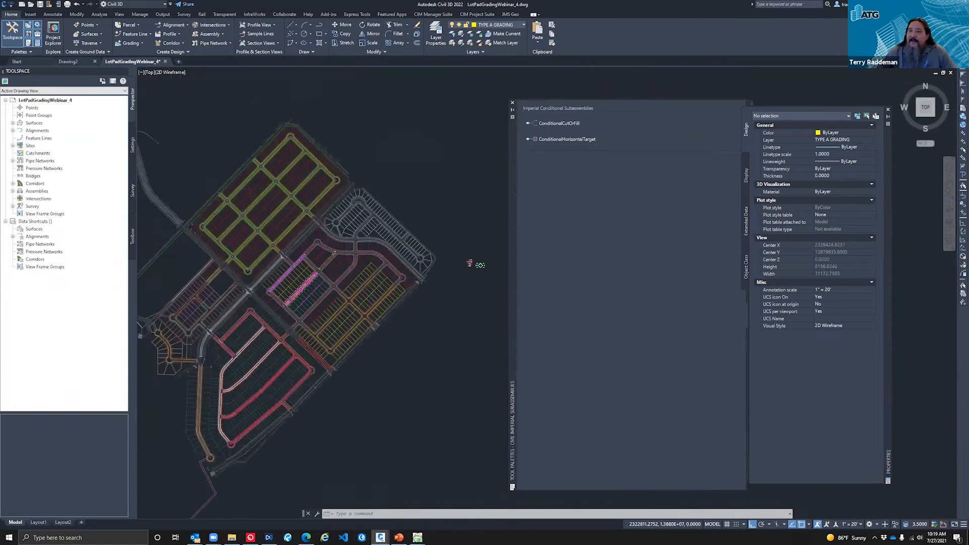
Step: Move the start of the Road B corridor region to the endpoint of the curb return at its southwest end
{"action": "scroll", "coordinate": [281, 292], "scroll_direction": "up", "scroll_amount": 2}
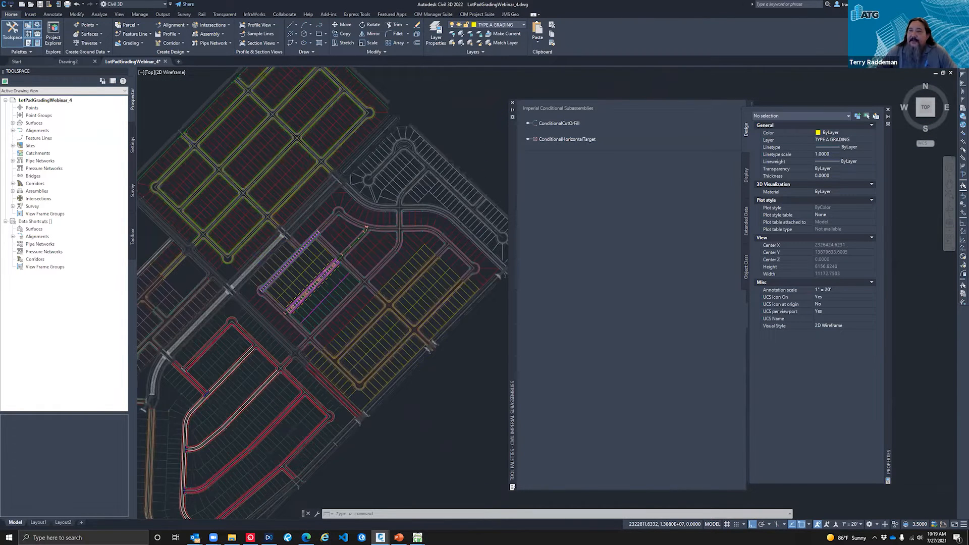
{"action": "scroll", "coordinate": [288, 295], "scroll_direction": "up", "scroll_amount": 18}
{"action": "scroll", "coordinate": [204, 291], "scroll_direction": "down", "scroll_amount": 2}
{"action": "scroll", "coordinate": [311, 226], "scroll_direction": "down", "scroll_amount": 2}
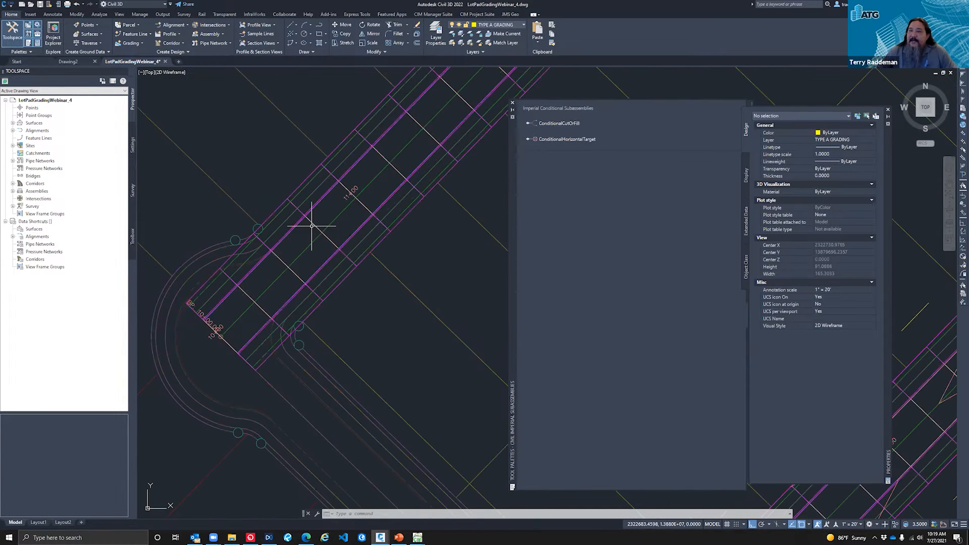
{"action": "left_click", "coordinate": [221, 336]}
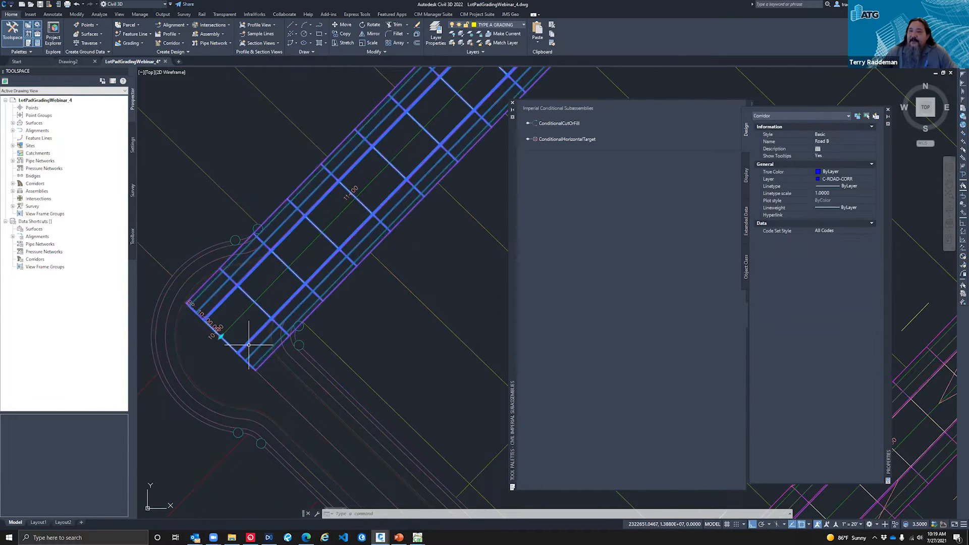
{"action": "left_click", "coordinate": [270, 286]}
{"action": "scroll", "coordinate": [260, 242], "scroll_direction": "up", "scroll_amount": 3}
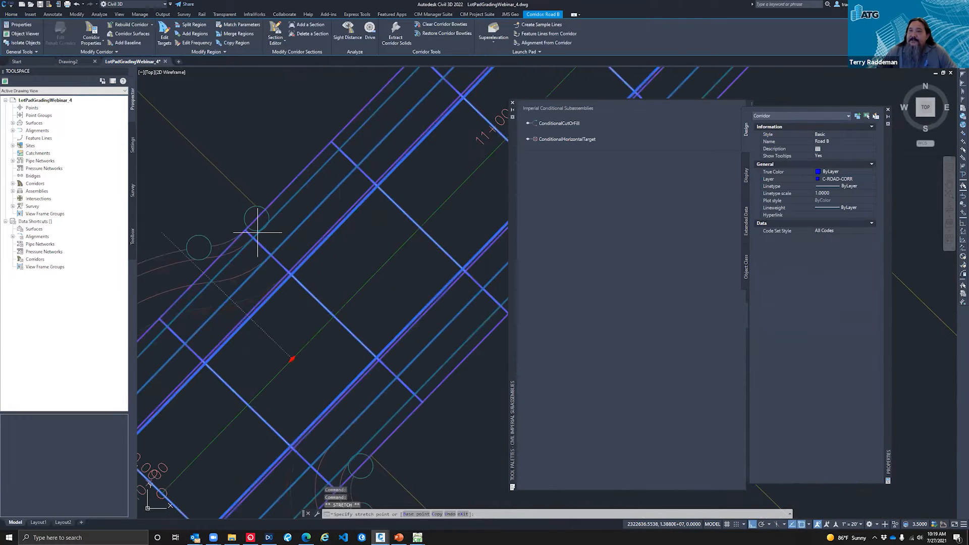
{"action": "type", "text": "end"}
{"action": "key", "text": "Return"}
{"action": "left_click", "coordinate": [235, 235]}
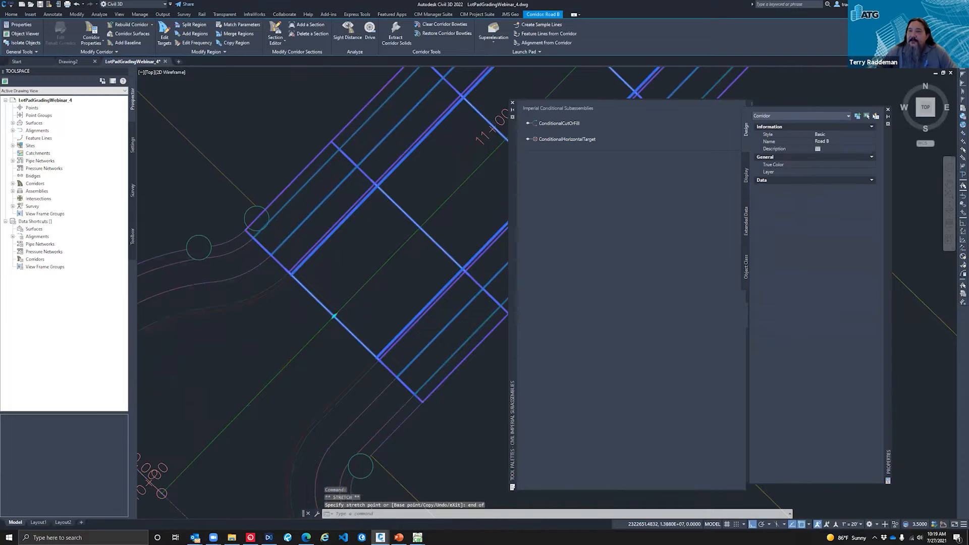
Step: Move the end of the Road B corridor region to the endpoint of the curb return at its northeast end
{"action": "scroll", "coordinate": [235, 235], "scroll_direction": "down", "scroll_amount": 6}
{"action": "scroll", "coordinate": [245, 368], "scroll_direction": "down", "scroll_amount": 6}
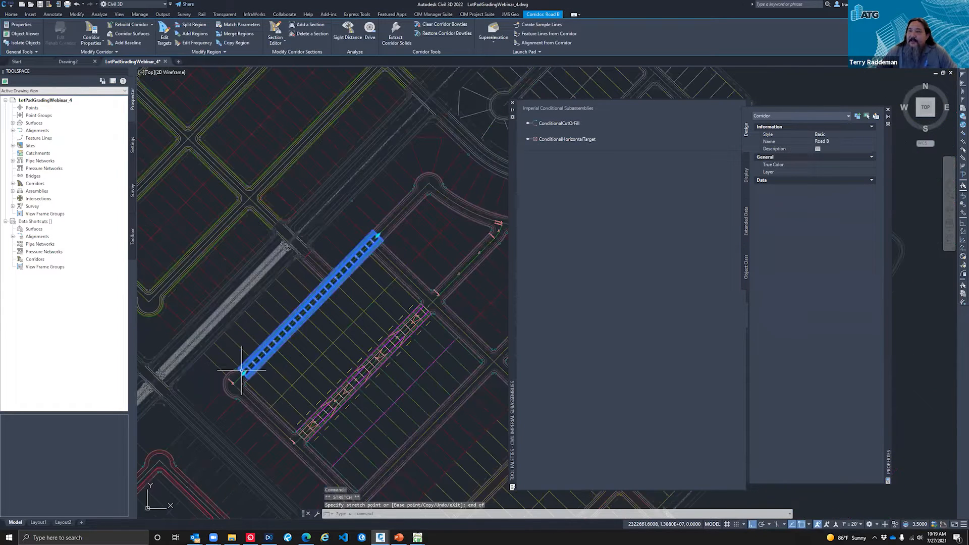
{"action": "scroll", "coordinate": [378, 235], "scroll_direction": "up", "scroll_amount": 4}
{"action": "left_click", "coordinate": [377, 234]}
{"action": "scroll", "coordinate": [339, 298], "scroll_direction": "up", "scroll_amount": 2}
{"action": "scroll", "coordinate": [339, 299], "scroll_direction": "up", "scroll_amount": 4}
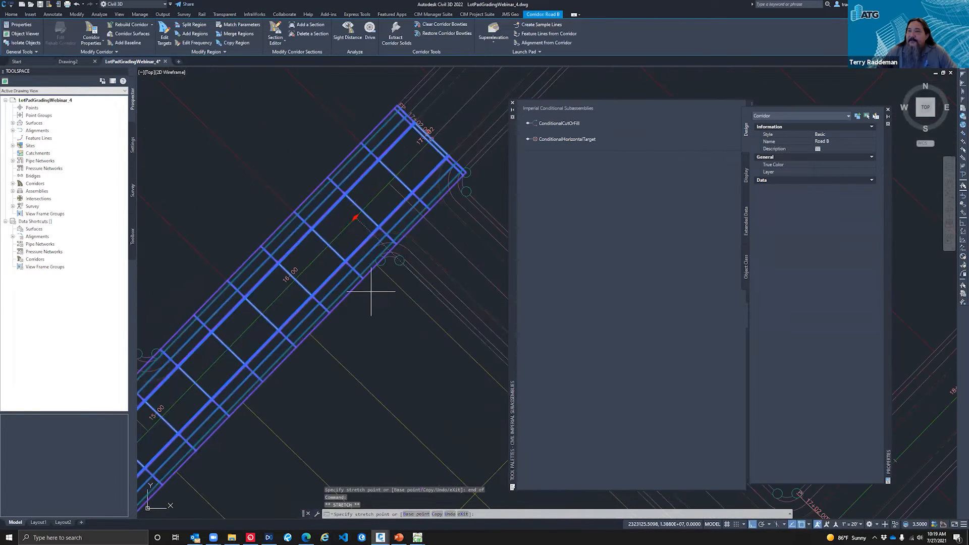
{"action": "type", "text": "end of"}
{"action": "key", "text": "Return"}
{"action": "left_click", "coordinate": [345, 204]}
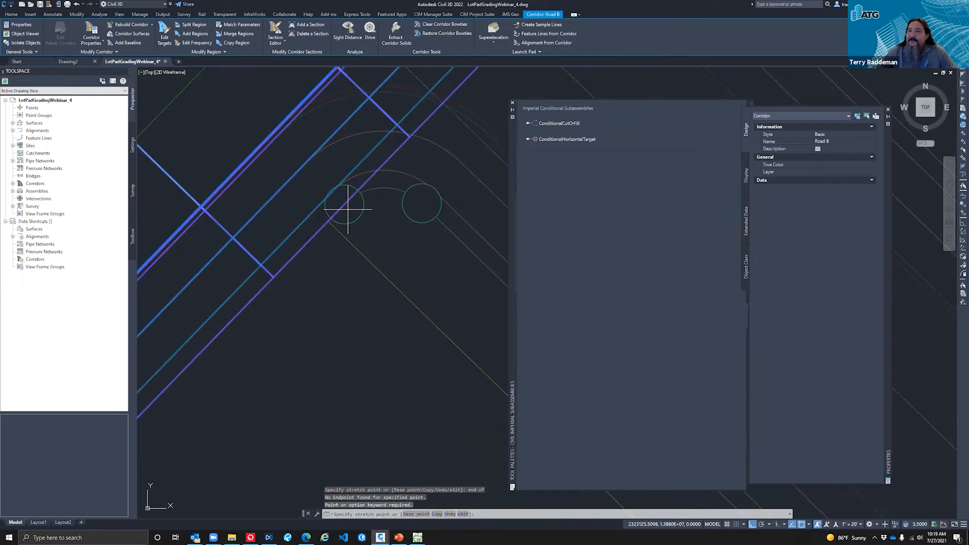
{"action": "left_click", "coordinate": [345, 206]}
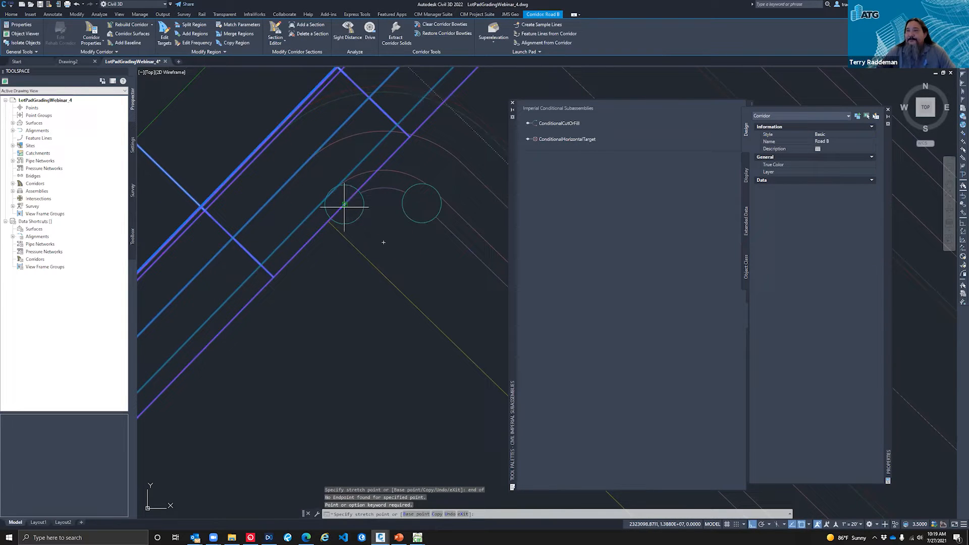
{"action": "scroll", "coordinate": [401, 196], "scroll_direction": "down", "scroll_amount": 4}
{"action": "scroll", "coordinate": [395, 204], "scroll_direction": "down", "scroll_amount": 2}
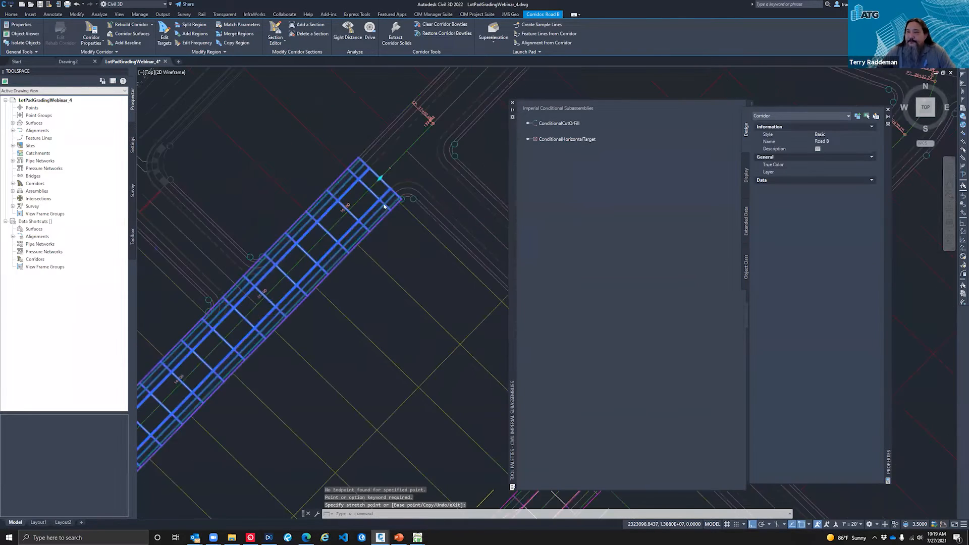
{"action": "scroll", "coordinate": [404, 199], "scroll_direction": "down", "scroll_amount": 2}
{"action": "key", "text": "Escape"}
{"action": "scroll", "coordinate": [389, 222], "scroll_direction": "down", "scroll_amount": 5}
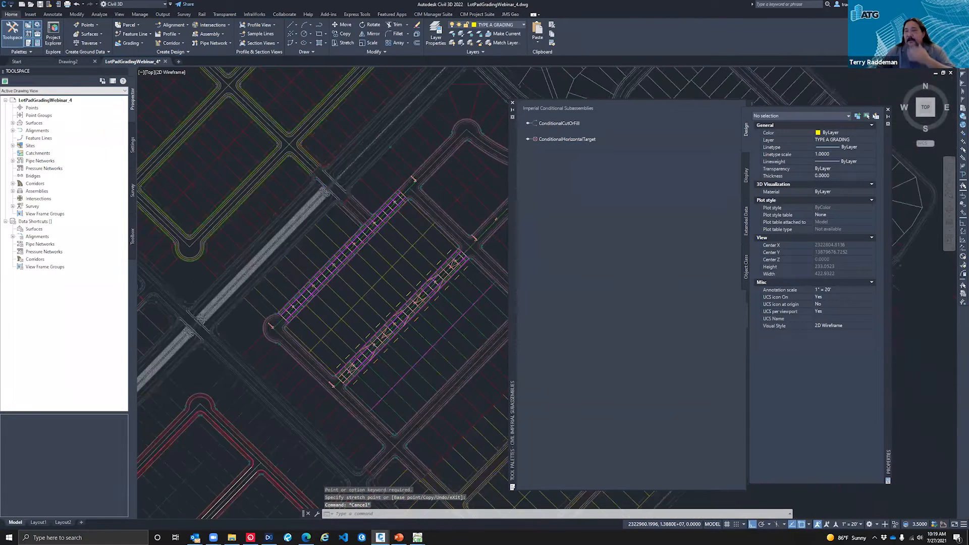
Step: Open the Road B corridor in the Object Viewer
{"action": "scroll", "coordinate": [303, 316], "scroll_direction": "up", "scroll_amount": 5}
{"action": "key", "text": "Escape"}
{"action": "key", "text": "Escape"}
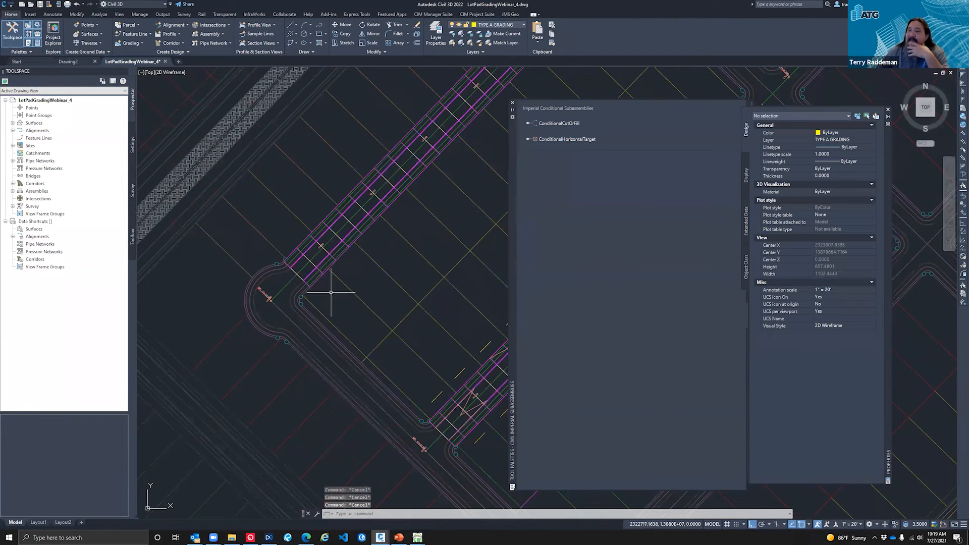
{"action": "scroll", "coordinate": [328, 273], "scroll_direction": "up", "scroll_amount": 2}
{"action": "scroll", "coordinate": [328, 272], "scroll_direction": "up", "scroll_amount": 3}
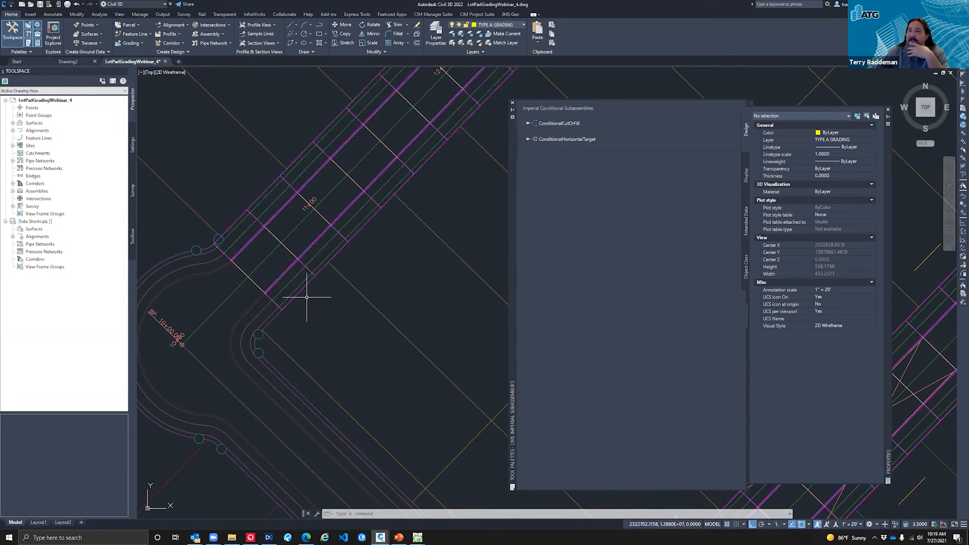
{"action": "scroll", "coordinate": [298, 258], "scroll_direction": "up", "scroll_amount": 2}
{"action": "left_click", "coordinate": [300, 257]}
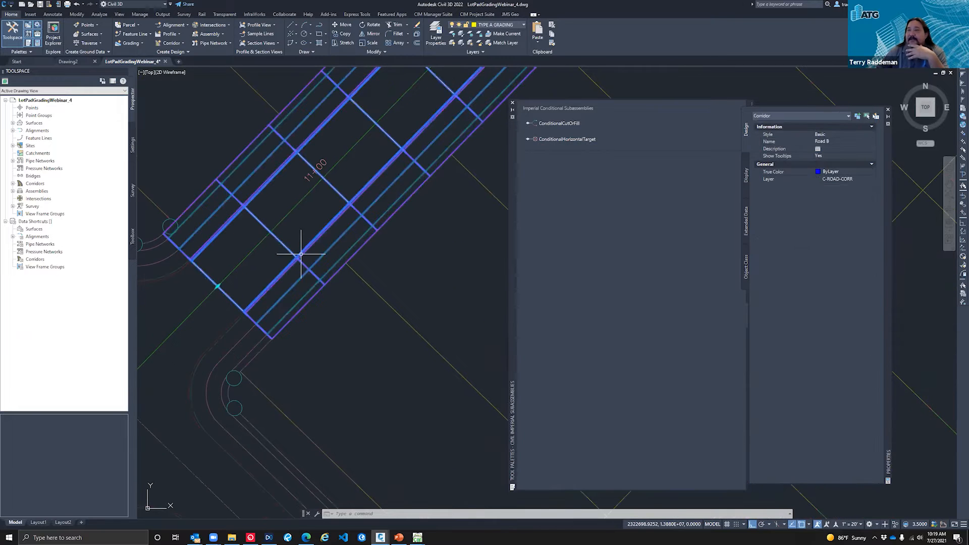
{"action": "right_click", "coordinate": [304, 256]}
{"action": "left_click", "coordinate": [344, 398]}
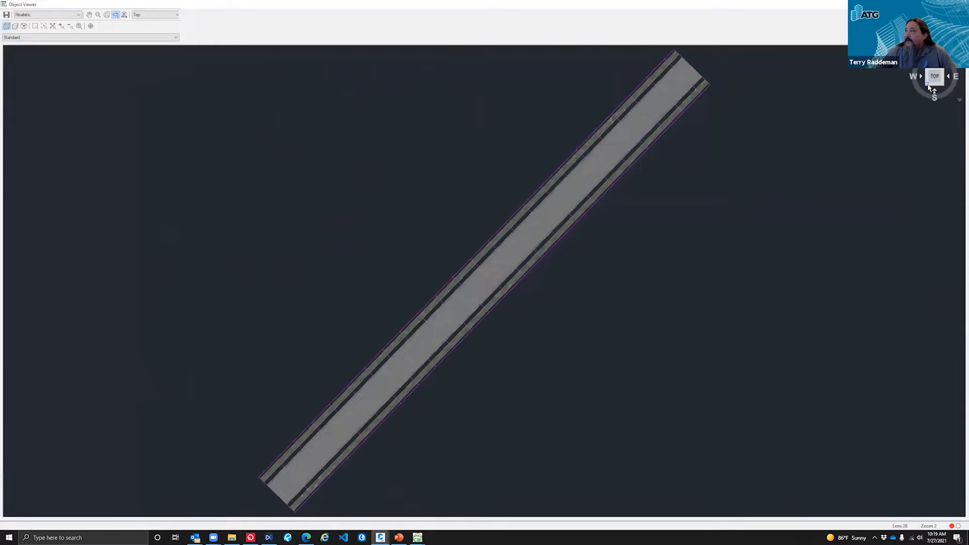
Step: Examine the pavement, curbs and sidewalks at the corridor's southwest end in 3D, and close the viewer
{"action": "left_click", "coordinate": [930, 87]}
{"action": "scroll", "coordinate": [485, 241], "scroll_direction": "up", "scroll_amount": 5}
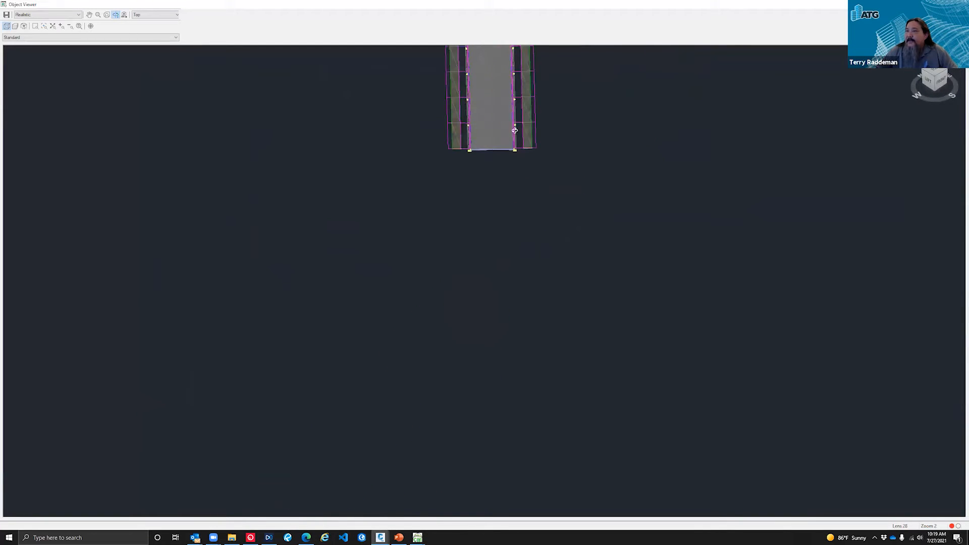
{"action": "left_click_drag", "start_coordinate": [497, 141], "coordinate": [513, 164]}
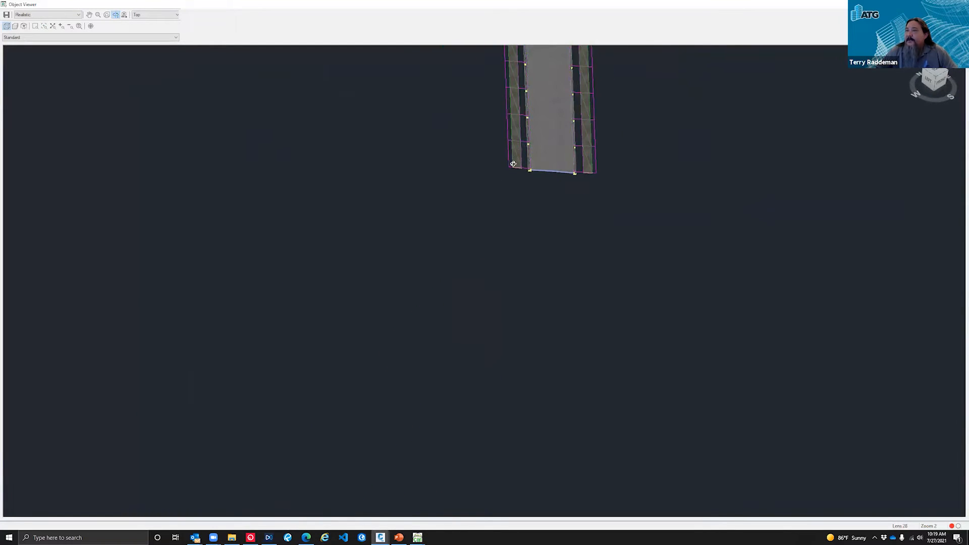
{"action": "right_click", "coordinate": [454, 251]}
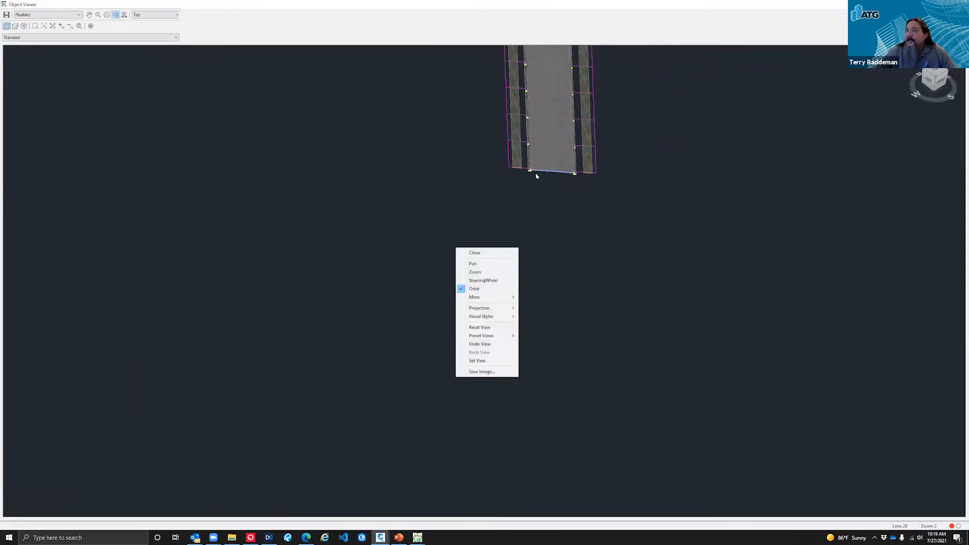
{"action": "left_click", "coordinate": [492, 263]}
{"action": "scroll", "coordinate": [413, 335], "scroll_direction": "up", "scroll_amount": 6}
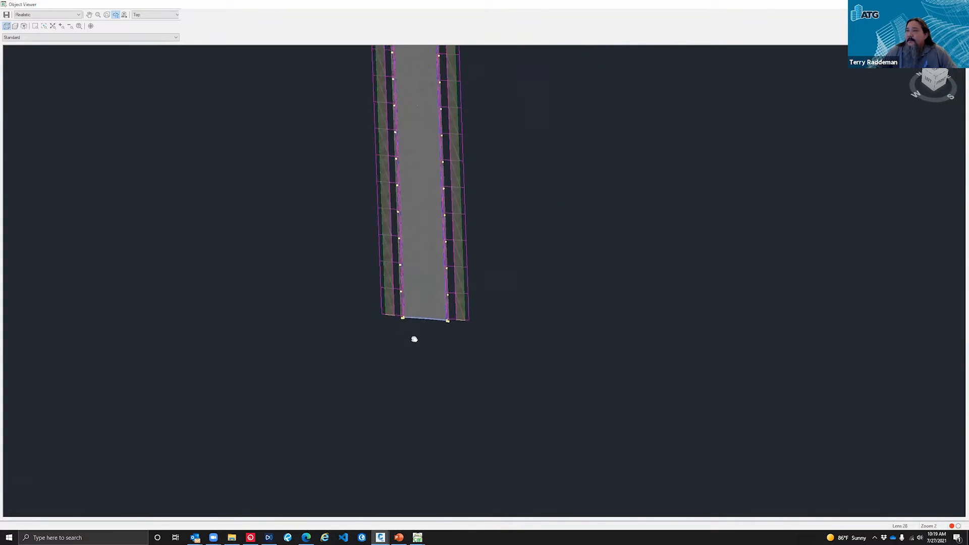
{"action": "scroll", "coordinate": [251, 273], "scroll_direction": "up", "scroll_amount": 2}
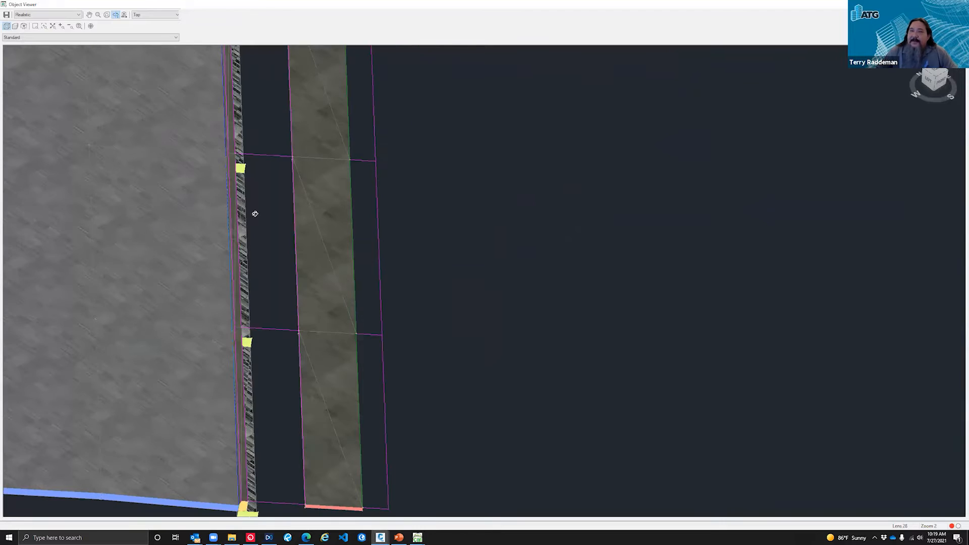
{"action": "right_click", "coordinate": [369, 283]}
{"action": "left_click", "coordinate": [449, 260]}
{"action": "left_click_drag", "start_coordinate": [431, 290], "coordinate": [557, 280]}
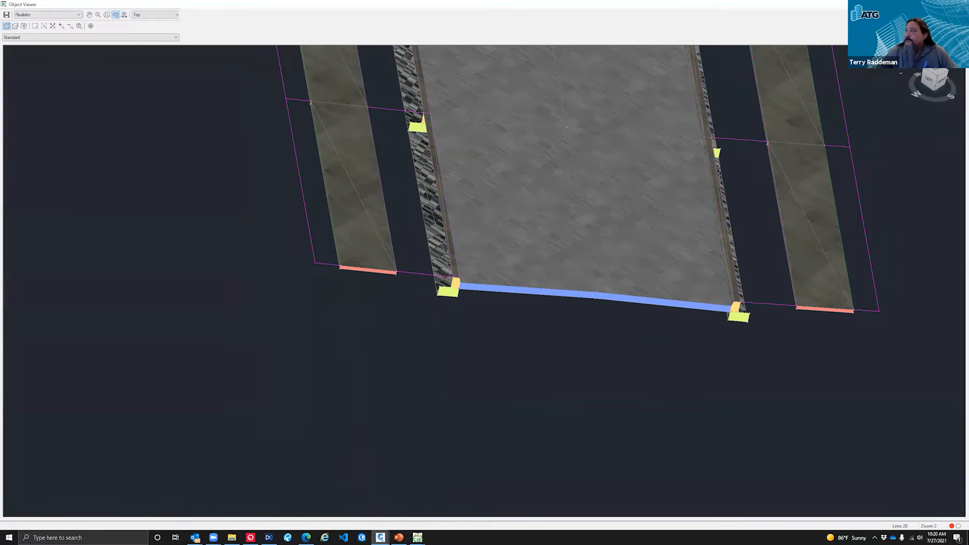
{"action": "left_click", "coordinate": [958, 5]}
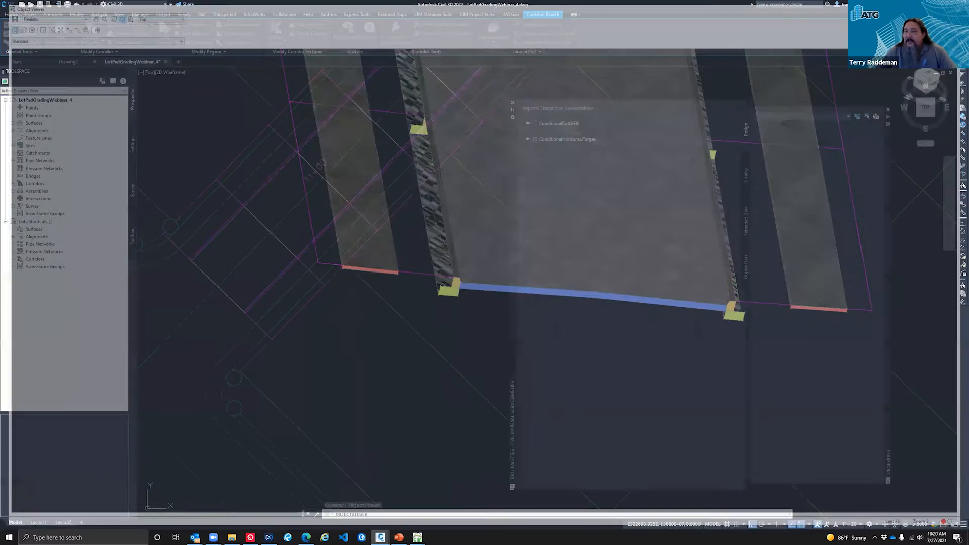
Step: Draw a short two-point polyline parallel to the corridor, just outside its southeast edge near station 11+00
{"action": "scroll", "coordinate": [233, 256], "scroll_direction": "down", "scroll_amount": 4}
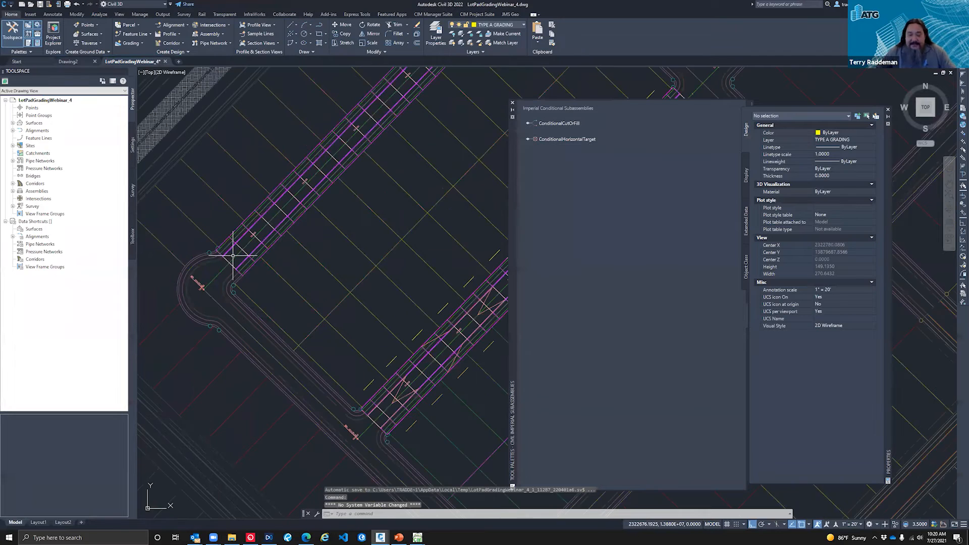
{"action": "scroll", "coordinate": [233, 256], "scroll_direction": "up", "scroll_amount": 5}
{"action": "type", "text": "pl"}
{"action": "key", "text": "Return"}
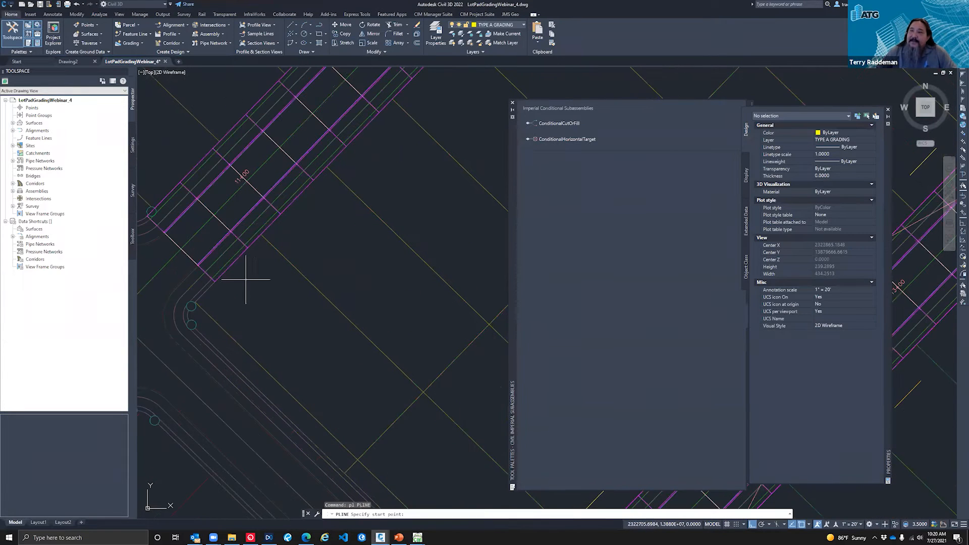
{"action": "left_click", "coordinate": [307, 216]}
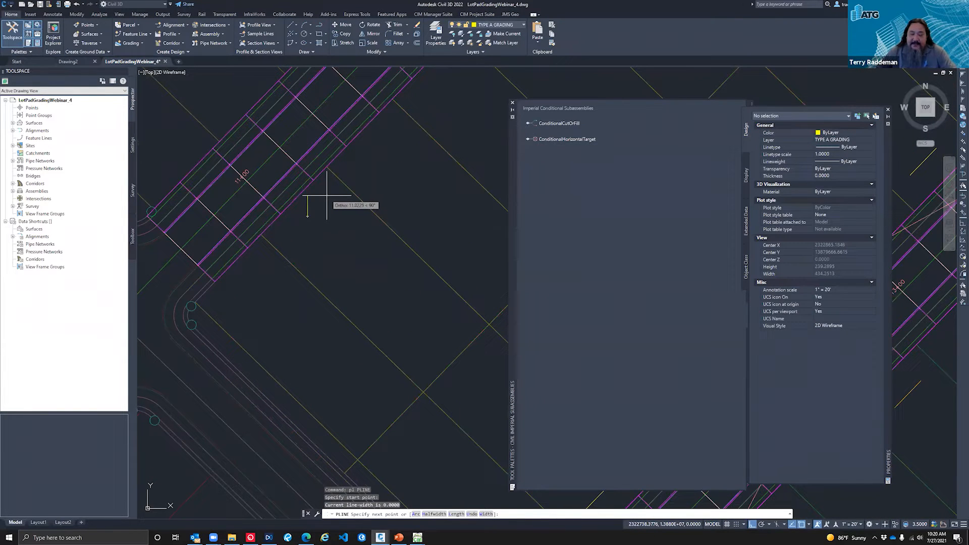
{"action": "left_click", "coordinate": [331, 193]}
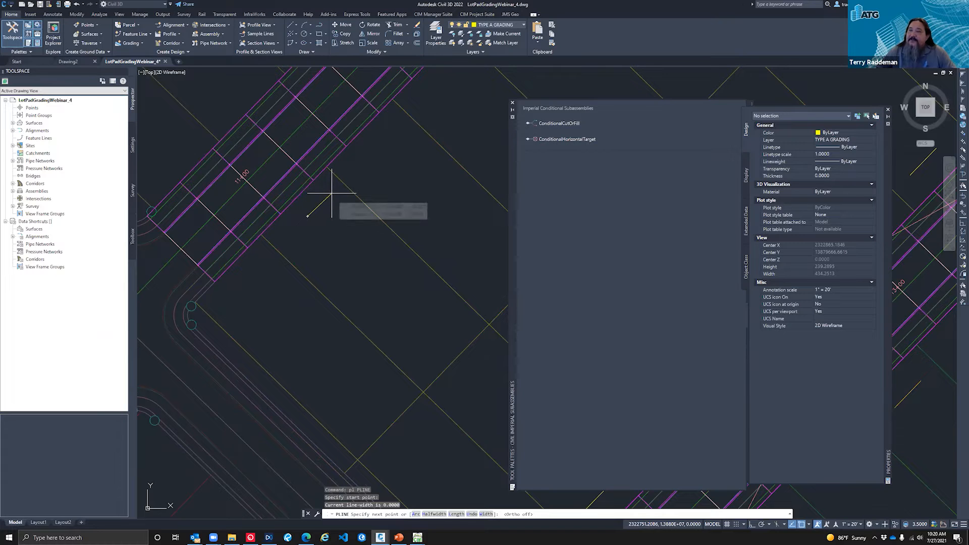
{"action": "key", "text": "Return"}
Step: Move the short polyline slightly closer to the corridor's southeast edge
{"action": "type", "text": "m"}
{"action": "key", "text": "Return"}
{"action": "left_click", "coordinate": [327, 215]}
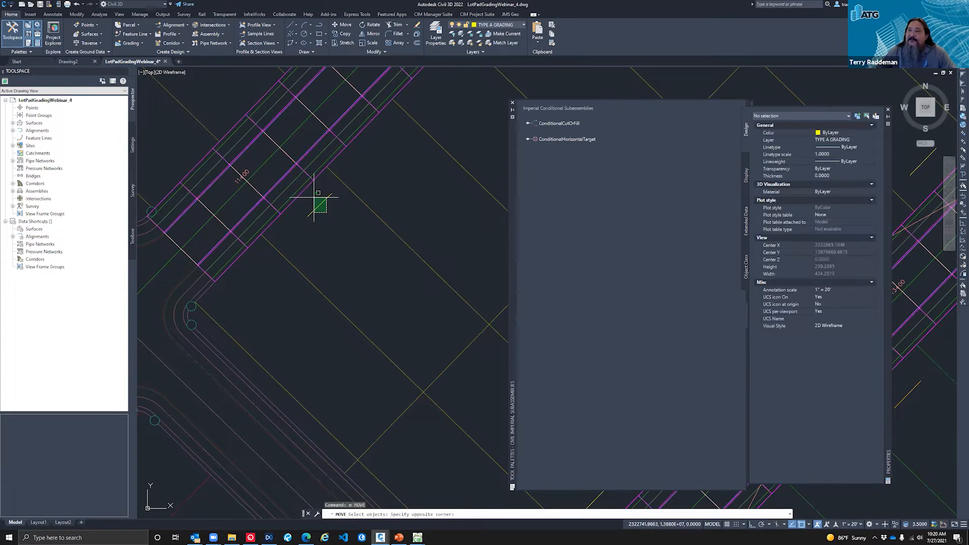
{"action": "left_click", "coordinate": [314, 197]}
{"action": "key", "text": "Return"}
{"action": "left_click", "coordinate": [344, 231]}
{"action": "left_click", "coordinate": [336, 226]}
{"action": "key", "text": "Escape"}
{"action": "key", "text": "Escape"}
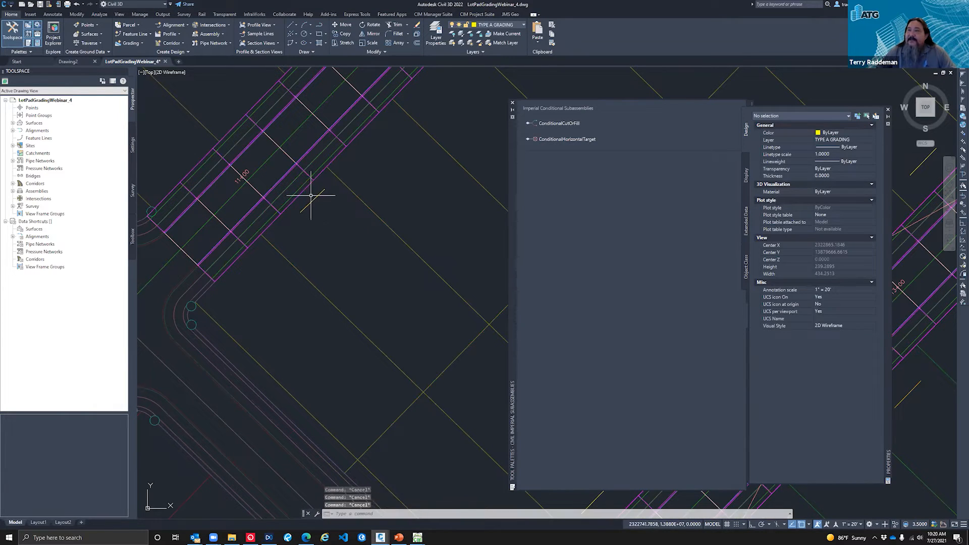
Step: Open Road B's region target mapping and assign the short polyline to the first Conditional-RT-DWY target offset
{"action": "left_click", "coordinate": [306, 196]}
{"action": "right_click", "coordinate": [305, 196]}
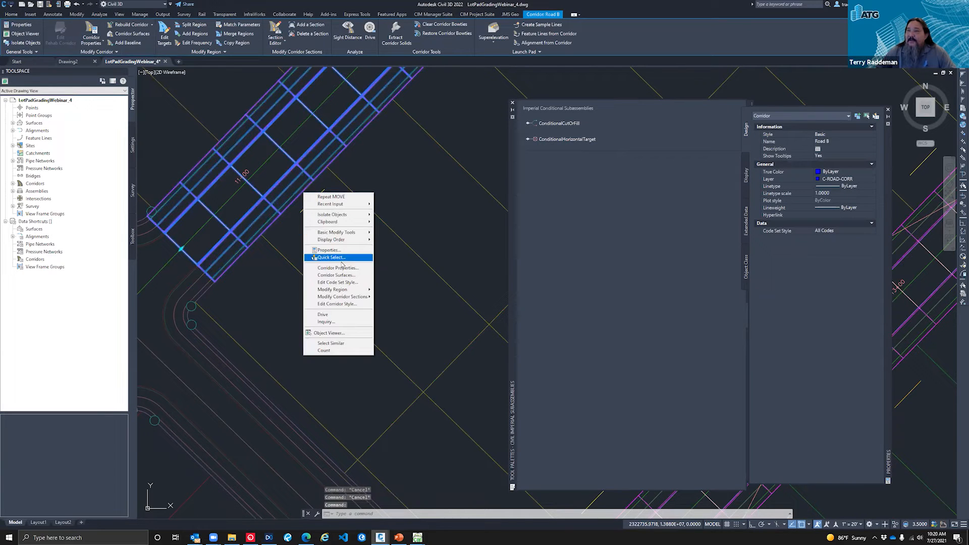
{"action": "left_click", "coordinate": [339, 268]}
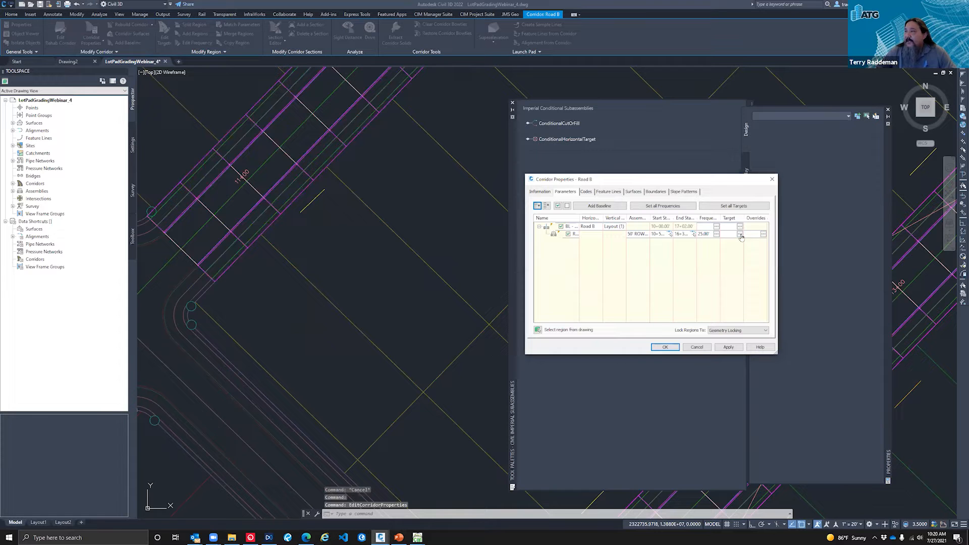
{"action": "left_click", "coordinate": [740, 234]}
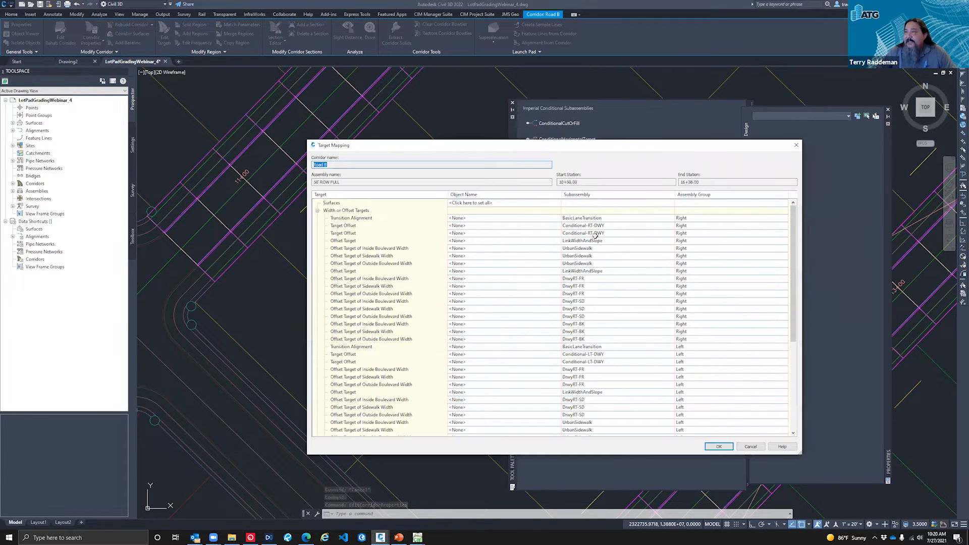
{"action": "left_click", "coordinate": [551, 226]}
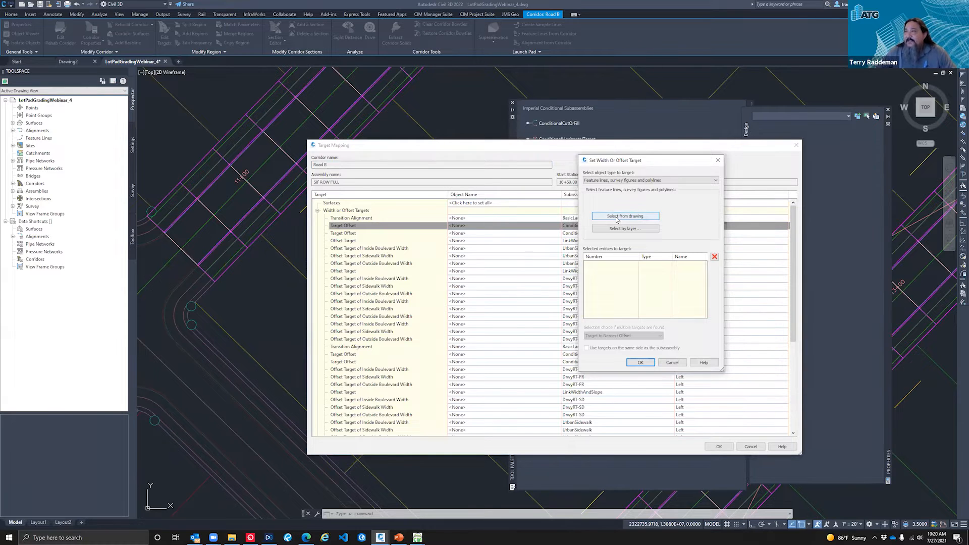
{"action": "left_click", "coordinate": [616, 220]}
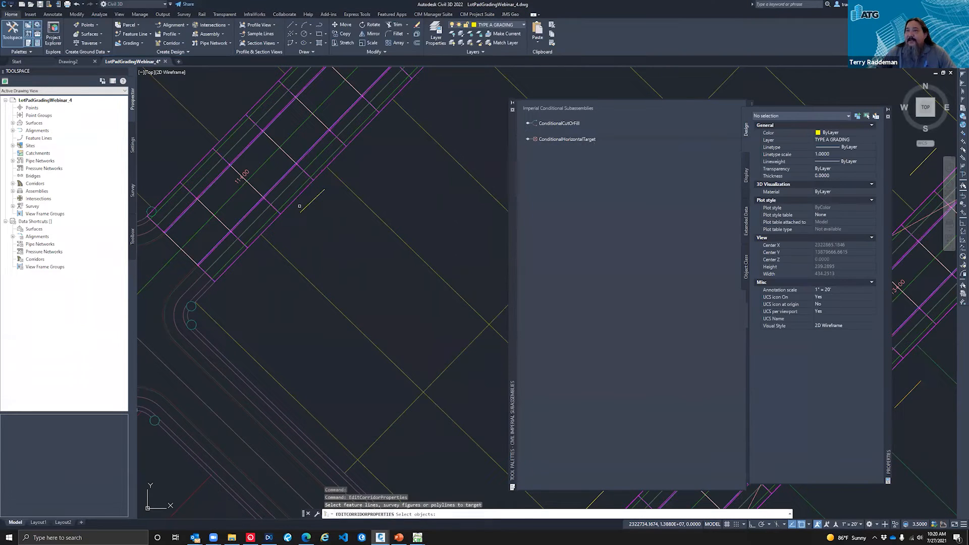
{"action": "left_click", "coordinate": [302, 207]}
{"action": "key", "text": "Return"}
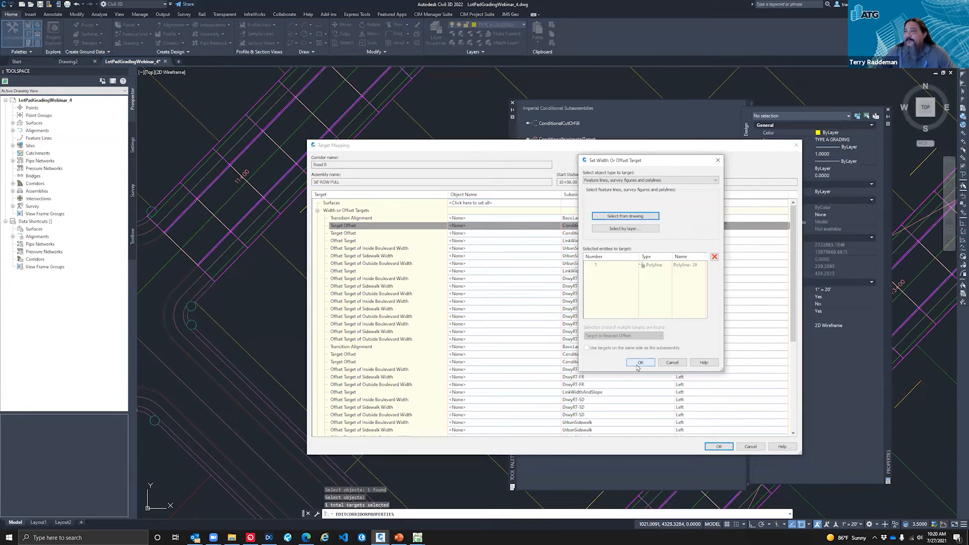
{"action": "left_click", "coordinate": [639, 363]}
Step: Assign the same polyline to the second Conditional-RT-DWY target offset, accept the corridor properties and rebuild Road B
{"action": "left_click", "coordinate": [474, 233]}
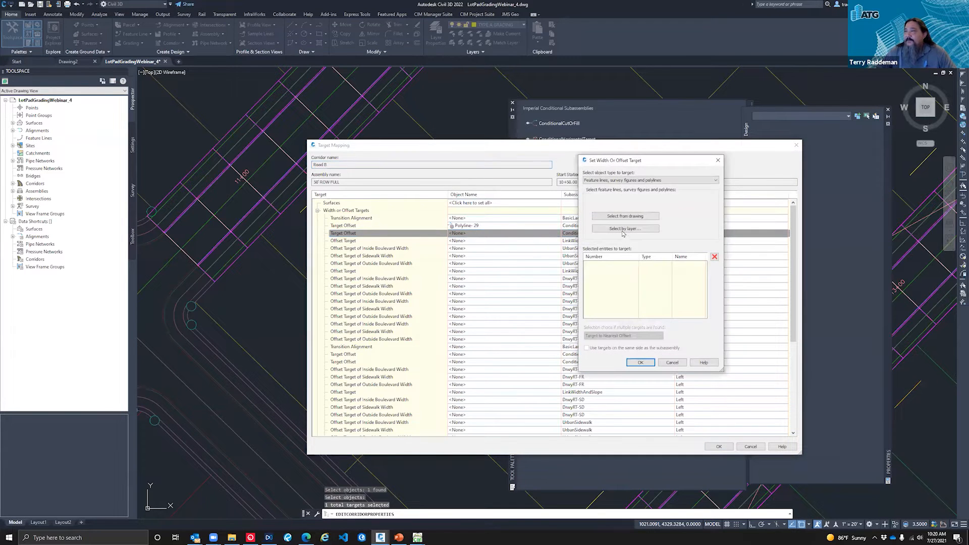
{"action": "left_click", "coordinate": [623, 218]}
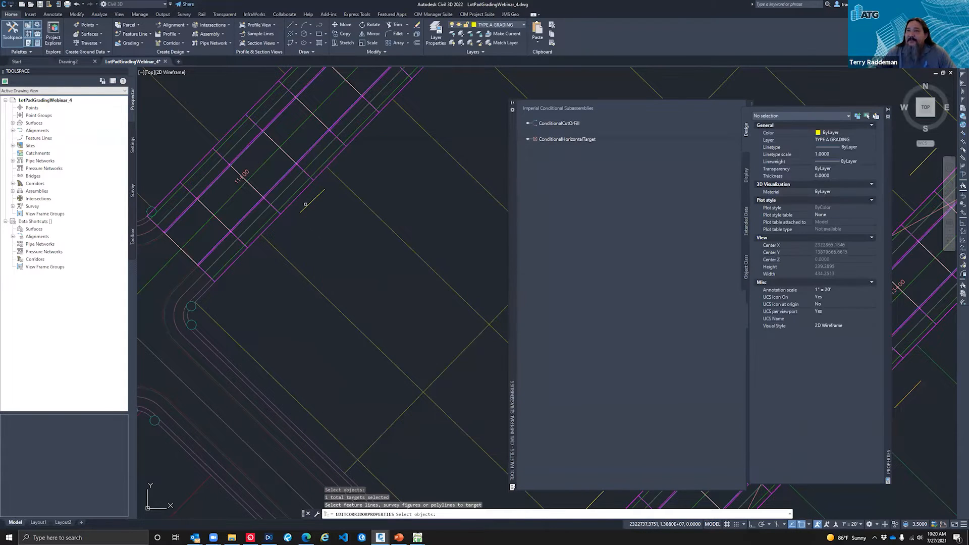
{"action": "left_click", "coordinate": [308, 204]}
{"action": "key", "text": "Return"}
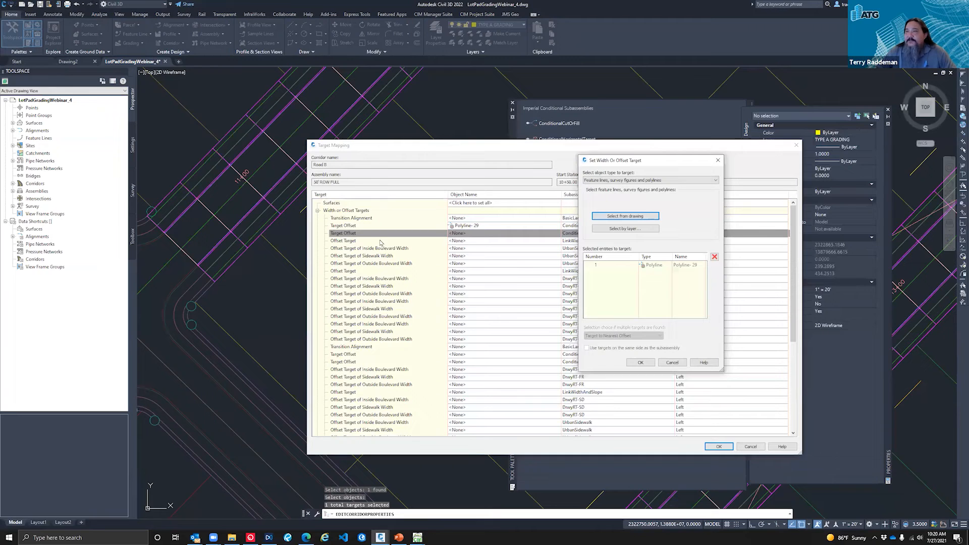
{"action": "left_click", "coordinate": [640, 363]}
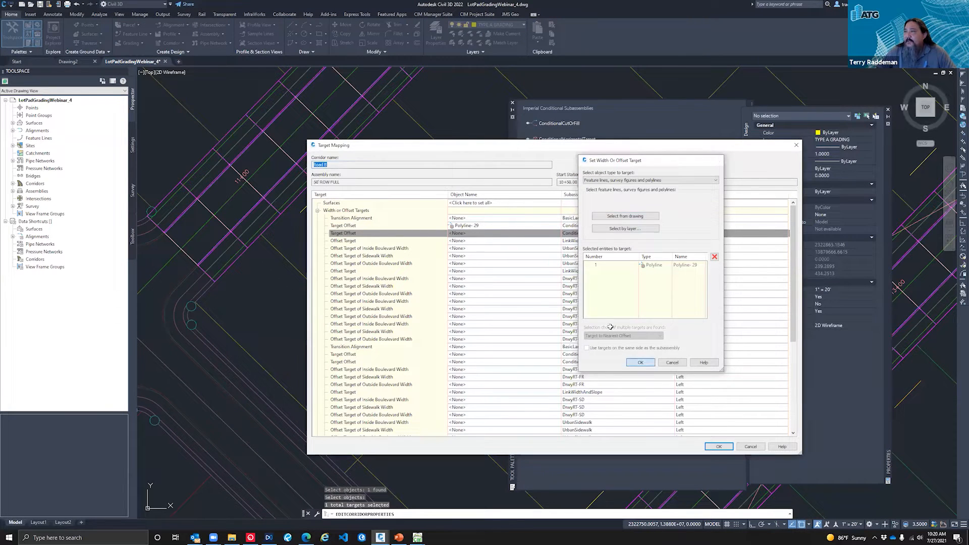
{"action": "left_click", "coordinate": [719, 447]}
{"action": "left_click", "coordinate": [665, 347]}
{"action": "left_click", "coordinate": [438, 248]}
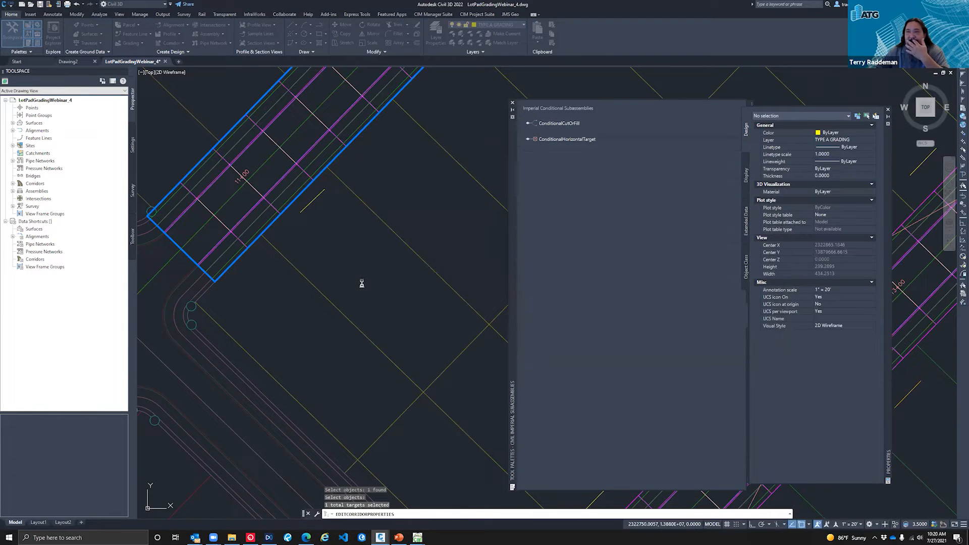
Step: Erase the short target polyline beside Road B's southeast edge near station 11+00
{"action": "scroll", "coordinate": [298, 188], "scroll_direction": "up", "scroll_amount": 4}
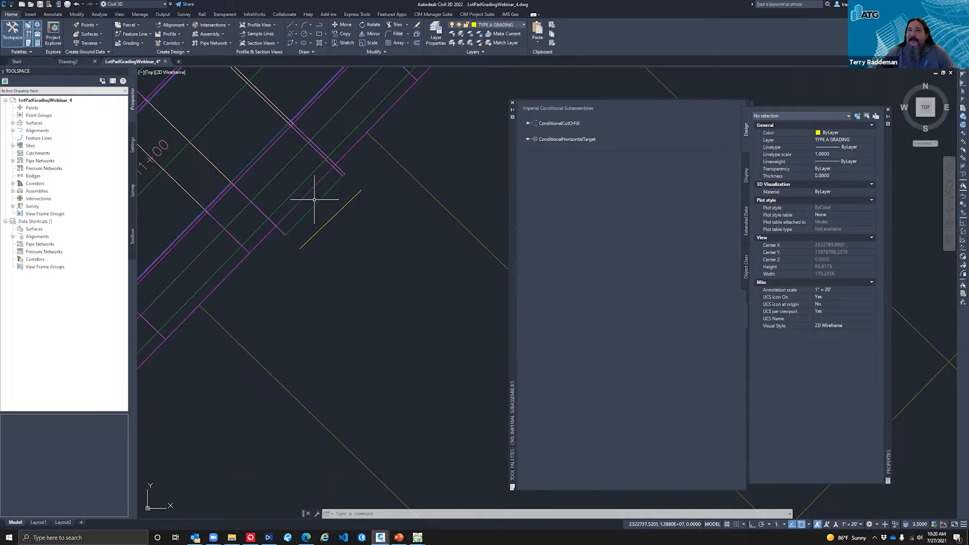
{"action": "scroll", "coordinate": [300, 254], "scroll_direction": "down", "scroll_amount": 4}
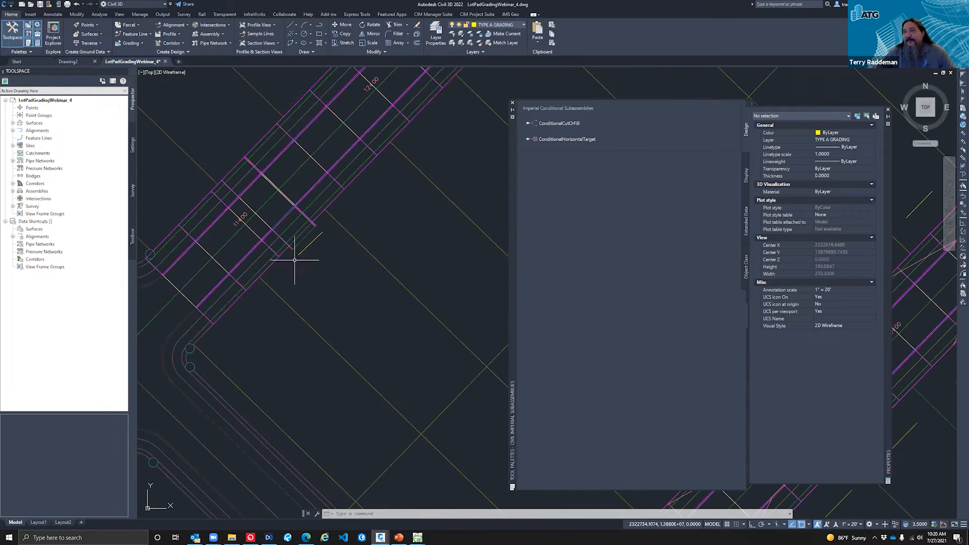
{"action": "left_click", "coordinate": [313, 241]}
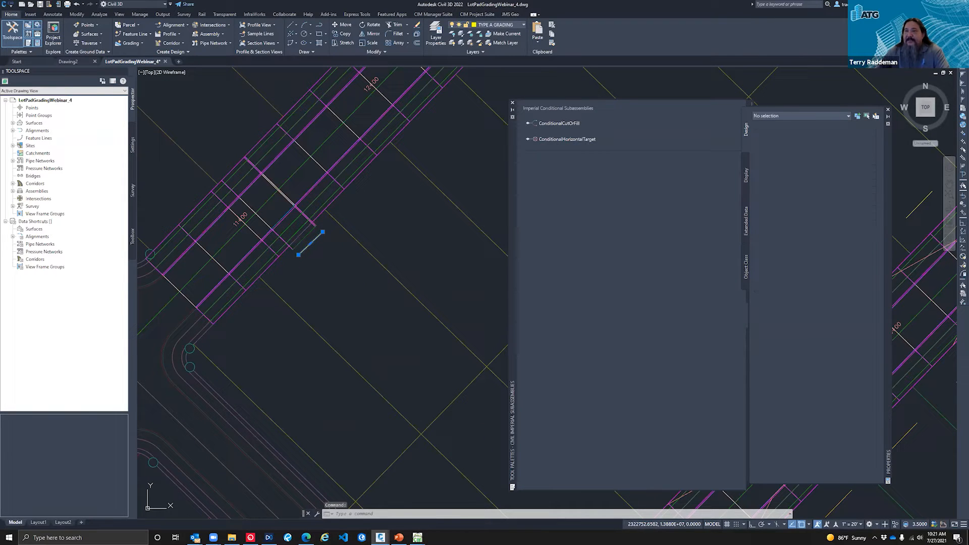
{"action": "key", "text": "Escape"}
{"action": "key", "text": "Escape"}
{"action": "key", "text": "Escape"}
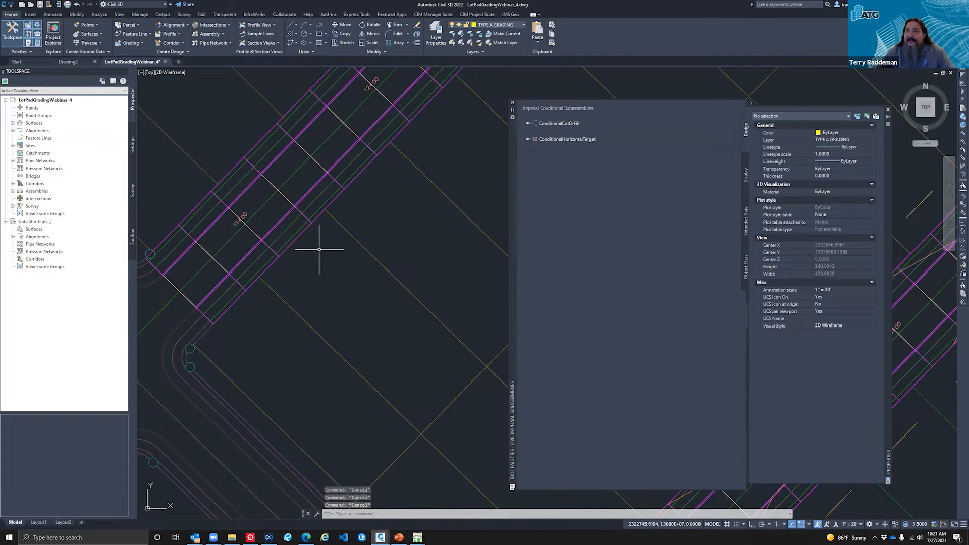
{"action": "left_click", "coordinate": [286, 217]}
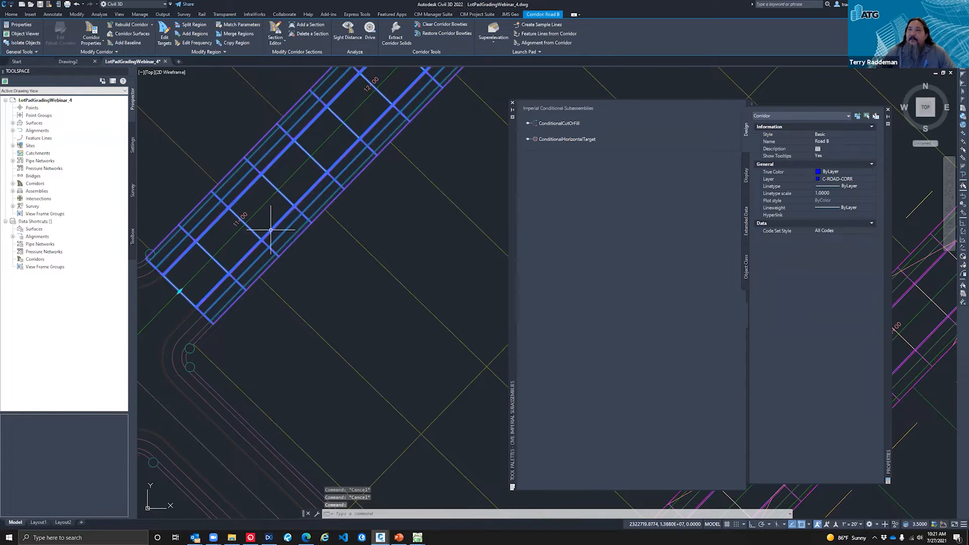
{"action": "scroll", "coordinate": [252, 227], "scroll_direction": "down", "scroll_amount": 3}
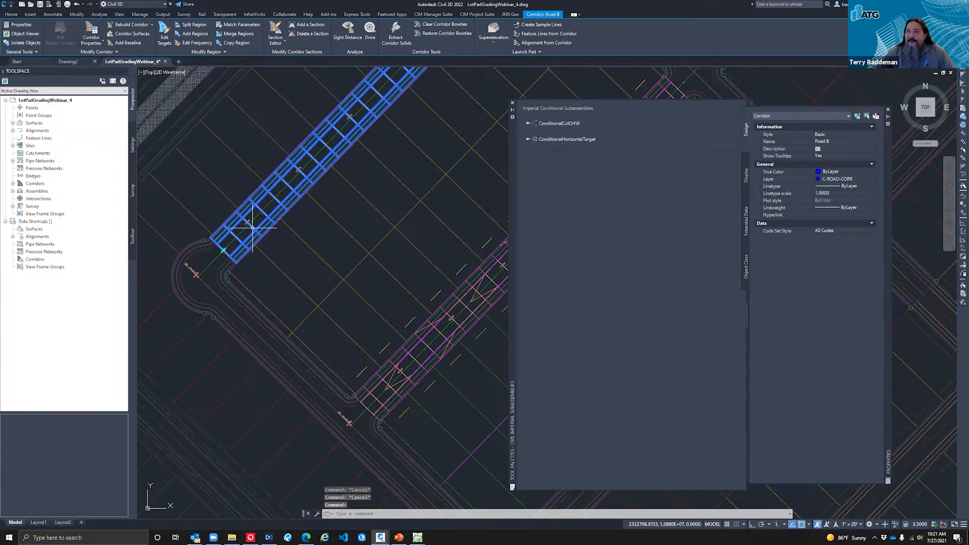
{"action": "scroll", "coordinate": [249, 235], "scroll_direction": "down", "scroll_amount": 2}
{"action": "key", "text": "Escape"}
Step: Copy the seven driveway polylines southeast of the adjacent parallel corridor to Road B's southeast side, from curb-return endpoint to matching endpoint
{"action": "type", "text": "cp"}
{"action": "key", "text": "Return"}
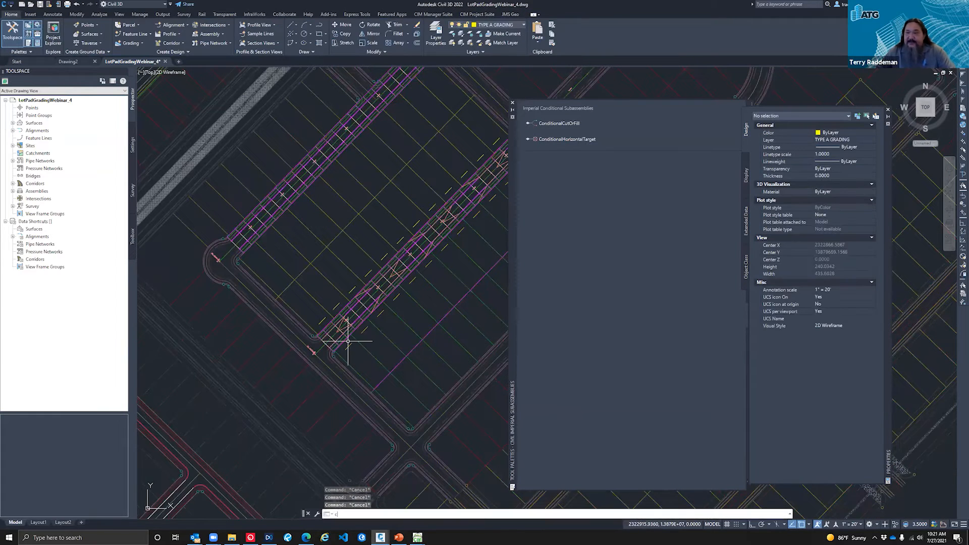
{"action": "left_click", "coordinate": [348, 347]}
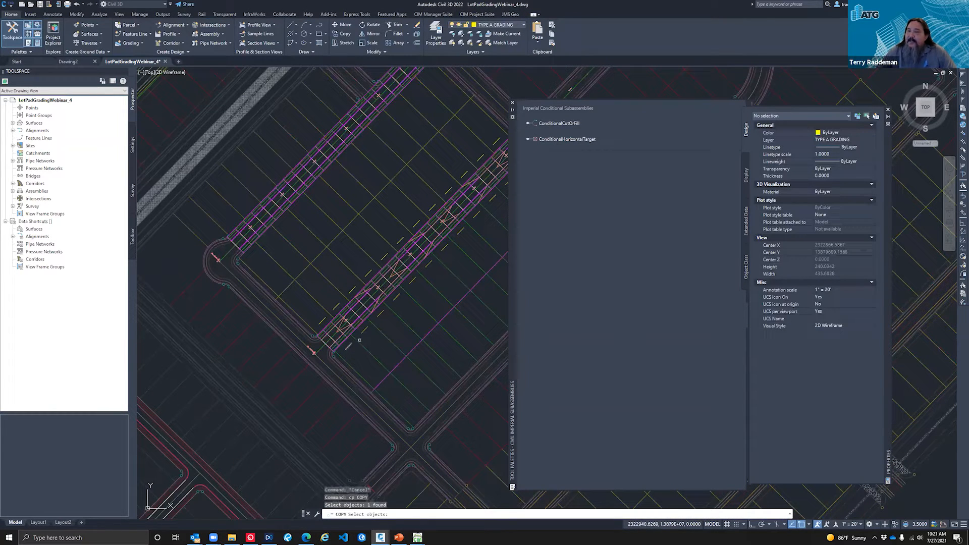
{"action": "left_click", "coordinate": [365, 330]}
{"action": "left_click", "coordinate": [381, 313]}
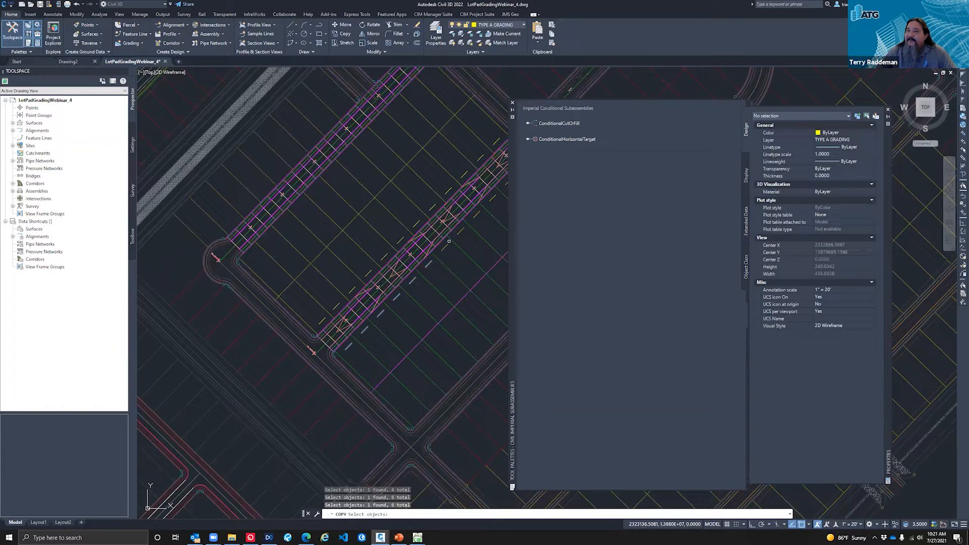
{"action": "key", "text": "Return"}
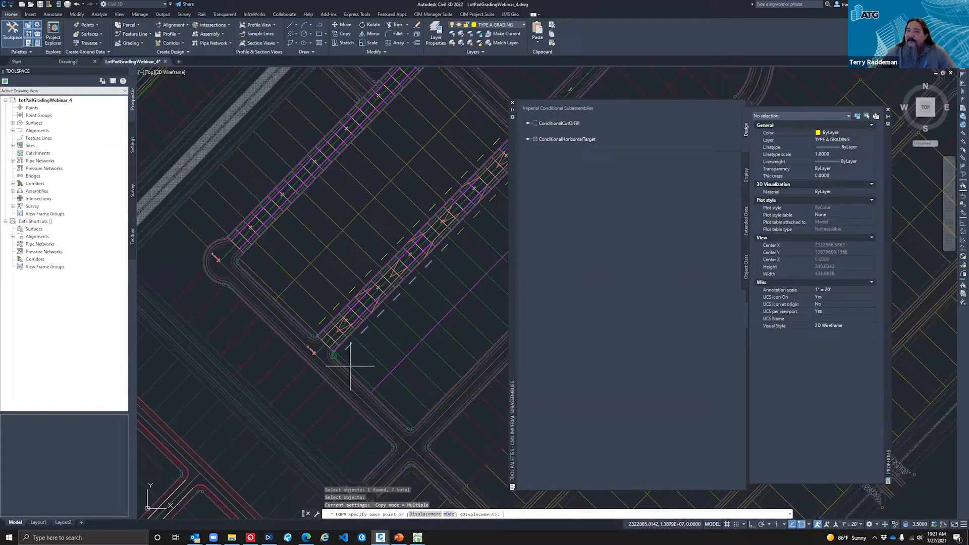
{"action": "scroll", "coordinate": [346, 361], "scroll_direction": "up", "scroll_amount": 2}
{"action": "type", "text": "end"}
{"action": "key", "text": "Return"}
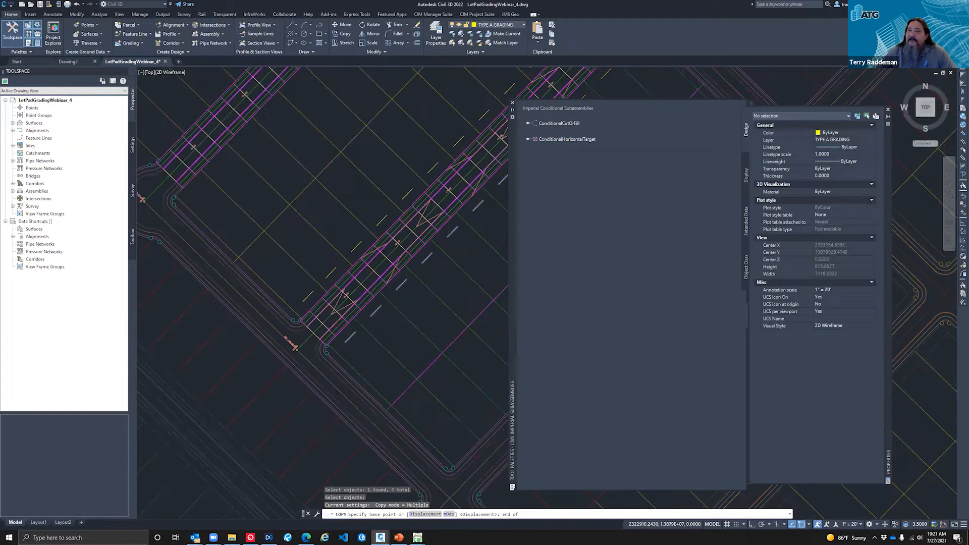
{"action": "scroll", "coordinate": [349, 361], "scroll_direction": "up", "scroll_amount": 2}
{"action": "left_click", "coordinate": [351, 363]}
{"action": "scroll", "coordinate": [351, 363], "scroll_direction": "down", "scroll_amount": 3}
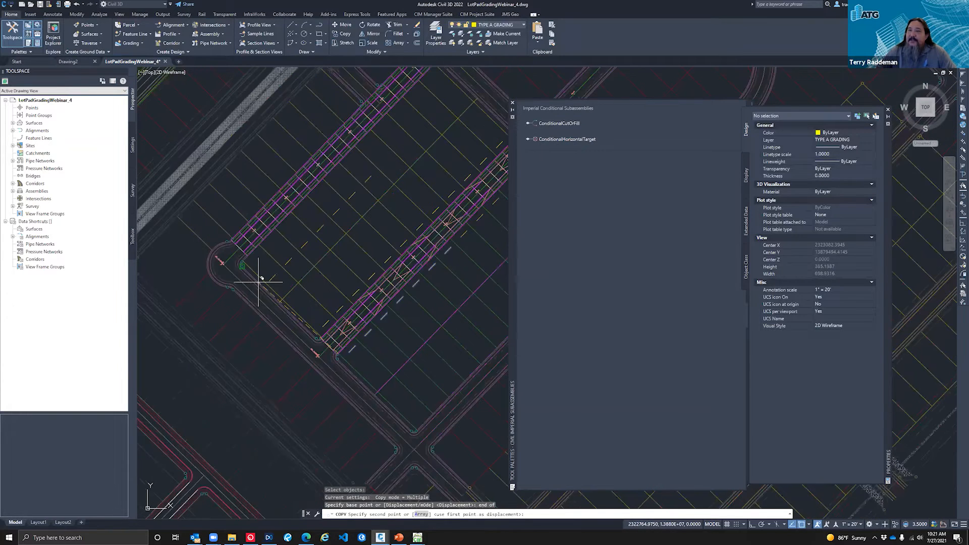
{"action": "scroll", "coordinate": [261, 279], "scroll_direction": "up", "scroll_amount": 1}
{"action": "key", "text": "Escape"}
{"action": "key", "text": "Escape"}
{"action": "key", "text": "Escape"}
{"action": "scroll", "coordinate": [272, 252], "scroll_direction": "up", "scroll_amount": 2}
{"action": "scroll", "coordinate": [242, 257], "scroll_direction": "up", "scroll_amount": 2}
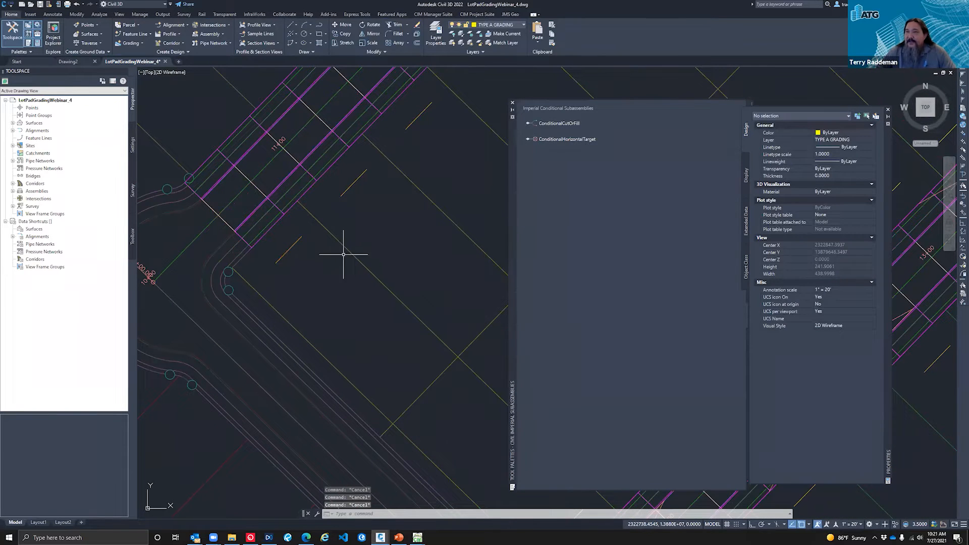
Step: Open the Corridor Mapper target setup for the Road B corridor
{"action": "scroll", "coordinate": [260, 290], "scroll_direction": "down", "scroll_amount": 2}
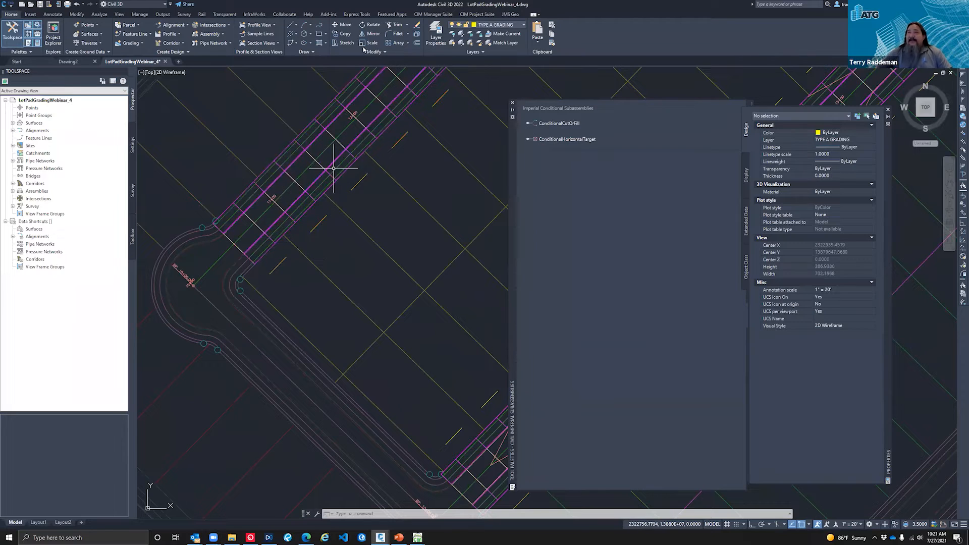
{"action": "left_click", "coordinate": [471, 15]}
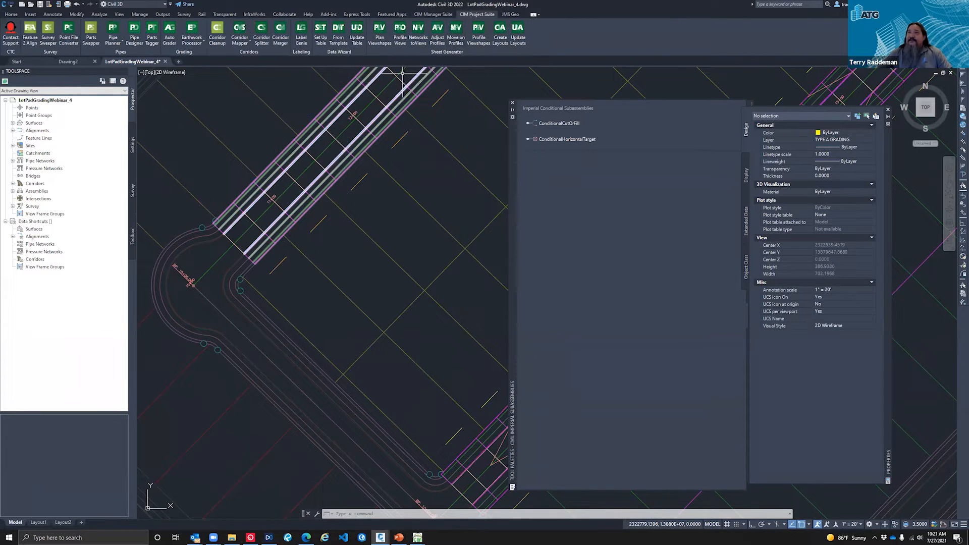
{"action": "left_click", "coordinate": [241, 42]}
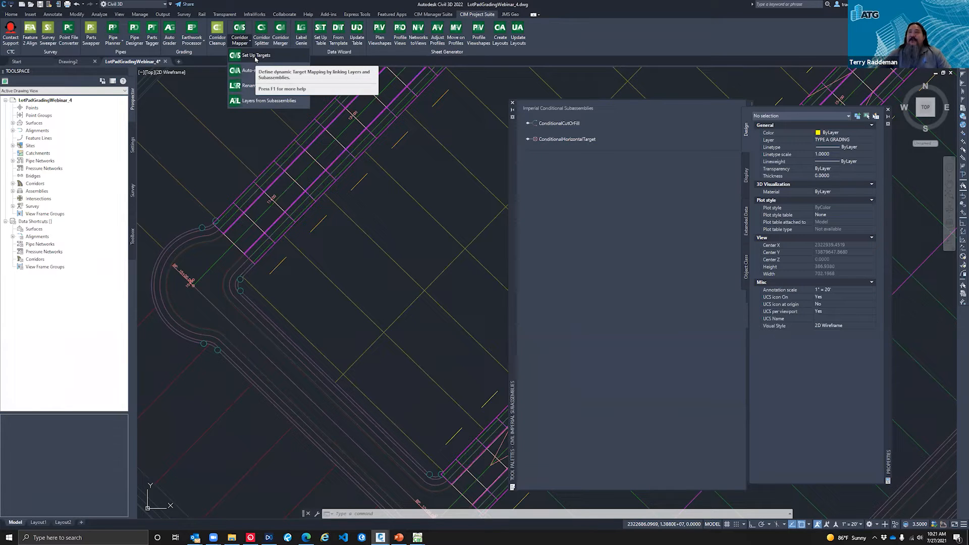
{"action": "left_click", "coordinate": [265, 56]}
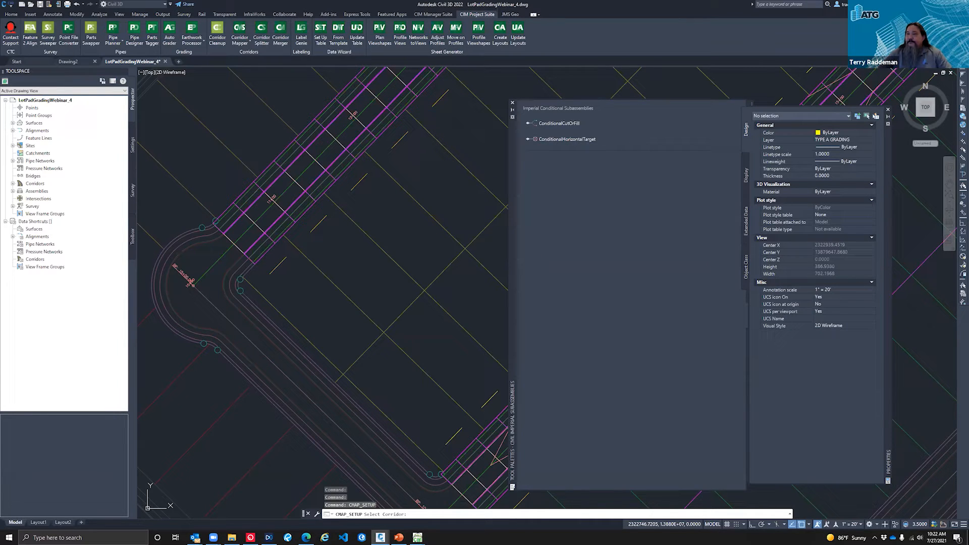
{"action": "left_click", "coordinate": [187, 280]}
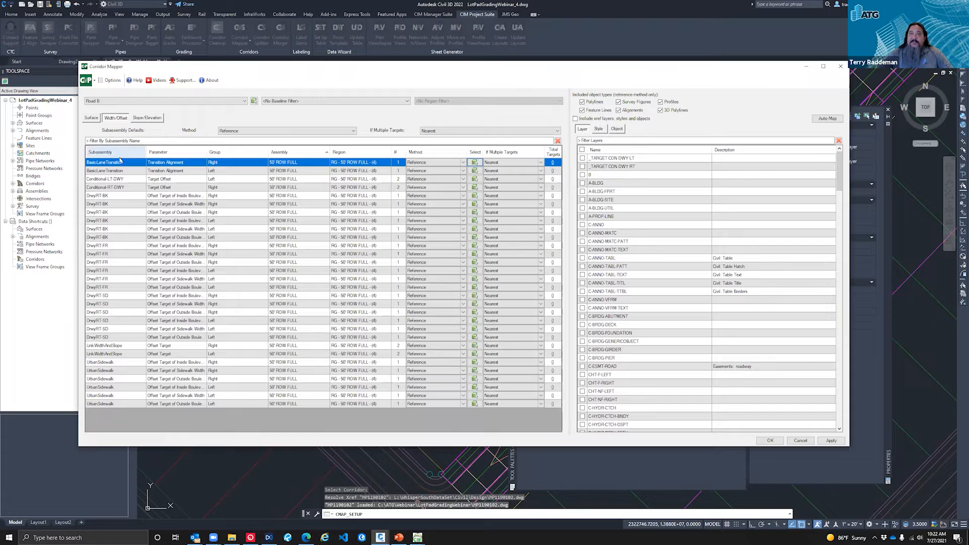
Step: Map the Conditional-RT-DWY target offset by reference to the _TARGET CON DWY RT layer and apply the target mapping
{"action": "left_click", "coordinate": [122, 305]}
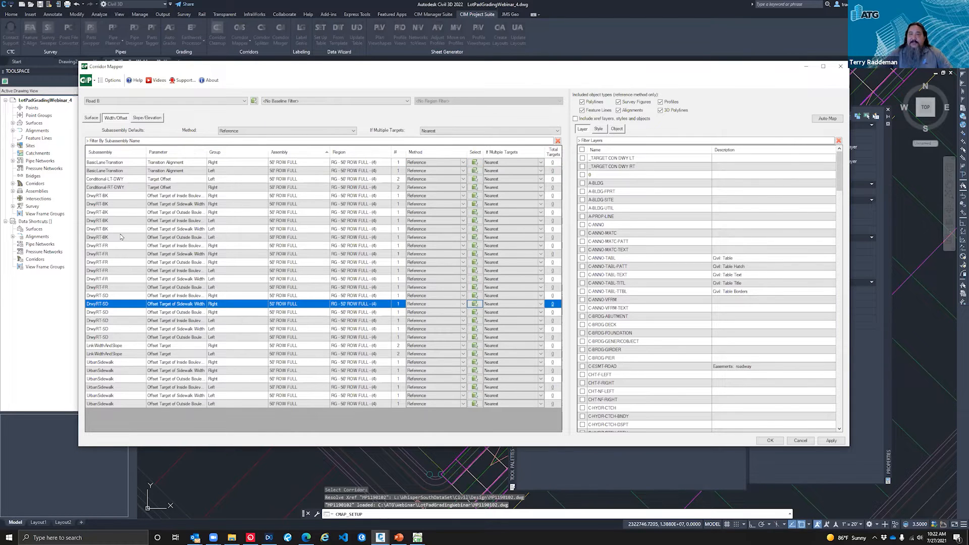
{"action": "key", "text": "shift+Down"}
{"action": "key", "text": "shift+Down"}
{"action": "left_click", "coordinate": [125, 198]}
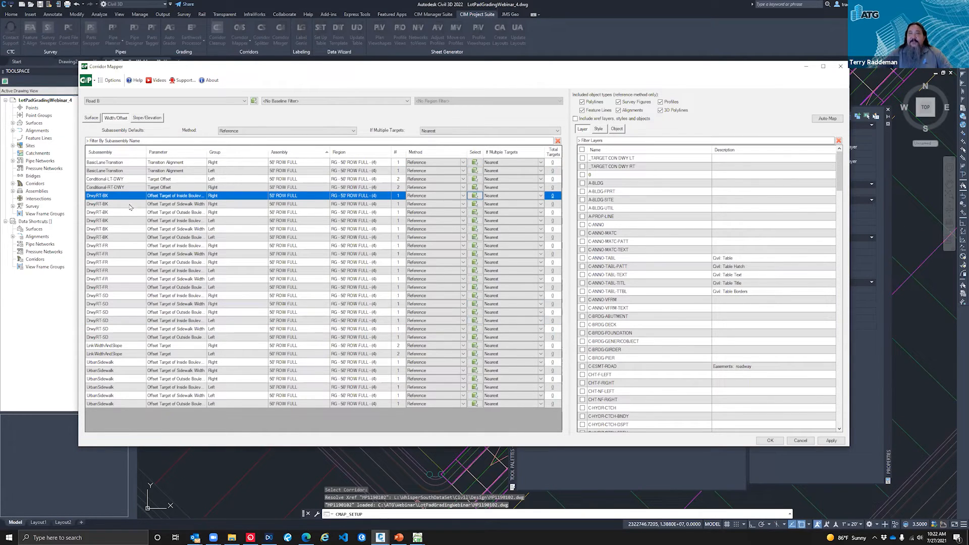
{"action": "left_click", "coordinate": [133, 180]}
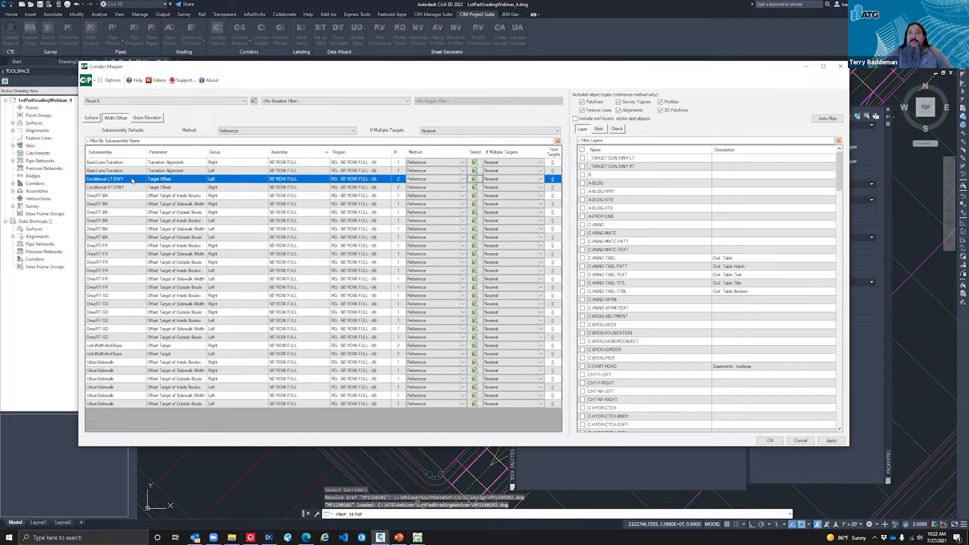
{"action": "left_click", "coordinate": [133, 187]}
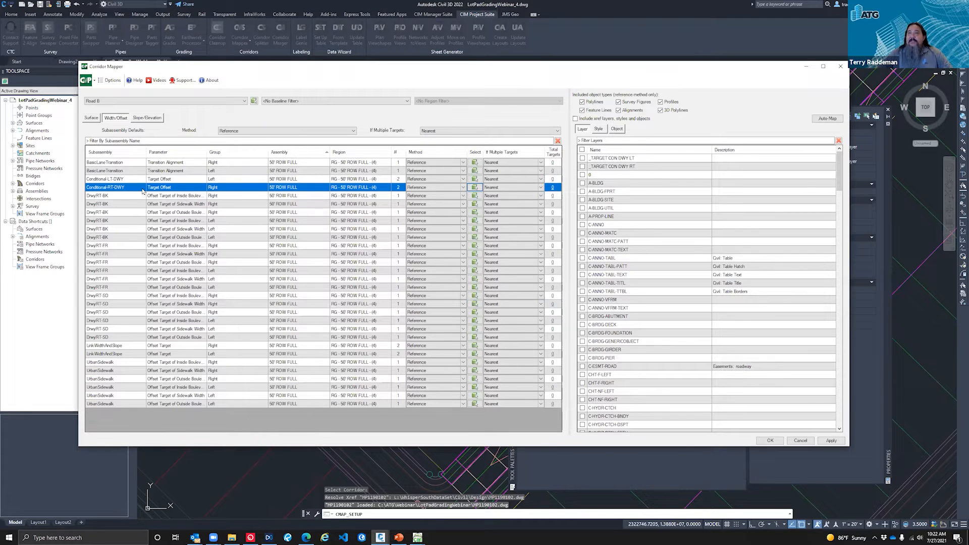
{"action": "left_click", "coordinate": [416, 189]}
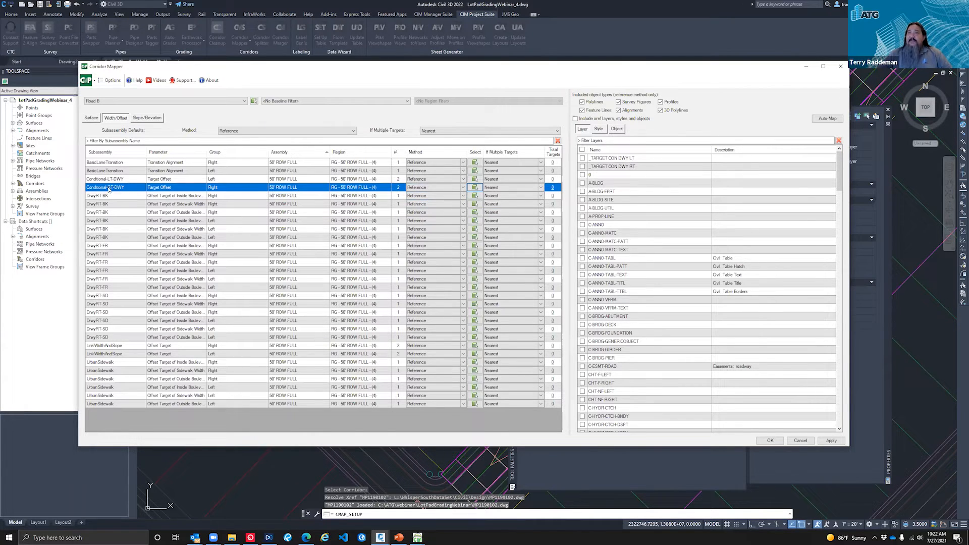
{"action": "left_click", "coordinate": [582, 167]}
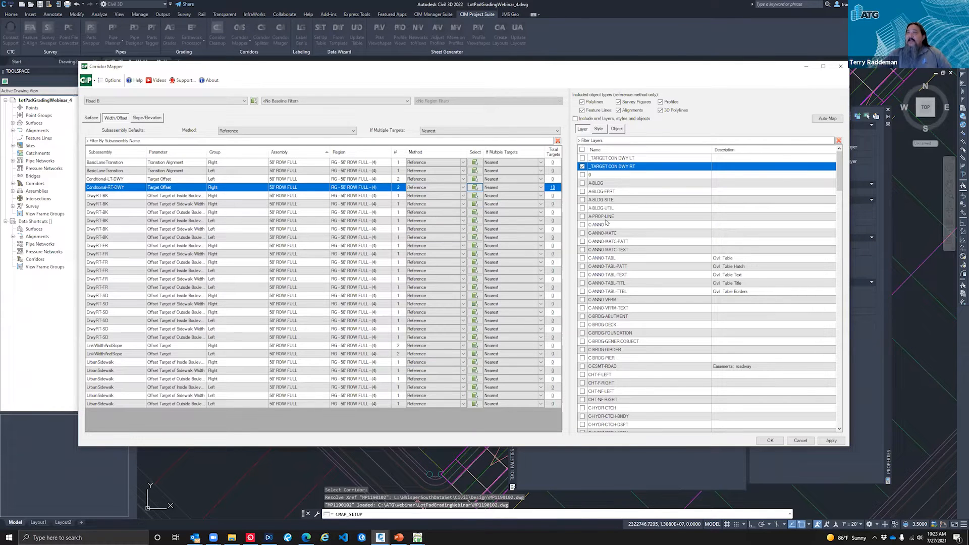
{"action": "left_click", "coordinate": [770, 441]}
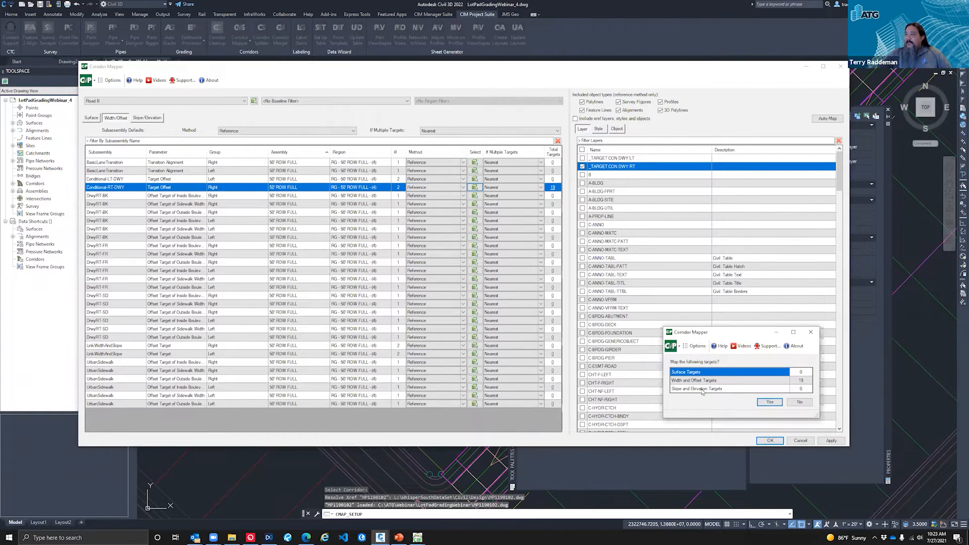
{"action": "left_click", "coordinate": [770, 402]}
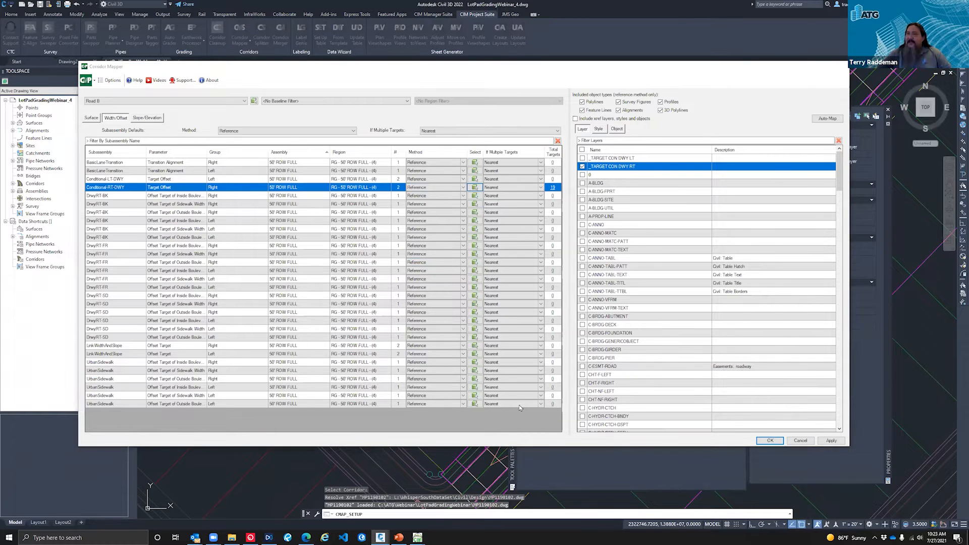
Step: Examine the driveway sections along Road B's southeast side against the copied target polylines
{"action": "scroll", "coordinate": [352, 241], "scroll_direction": "down", "scroll_amount": 5}
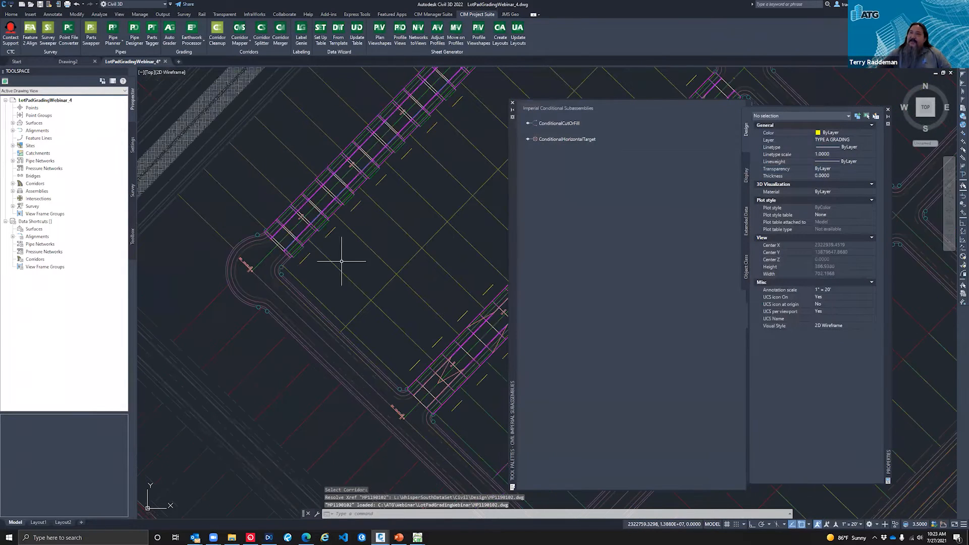
{"action": "scroll", "coordinate": [368, 197], "scroll_direction": "up", "scroll_amount": 5}
{"action": "middle_click_drag", "start_coordinate": [368, 197], "coordinate": [314, 241]}
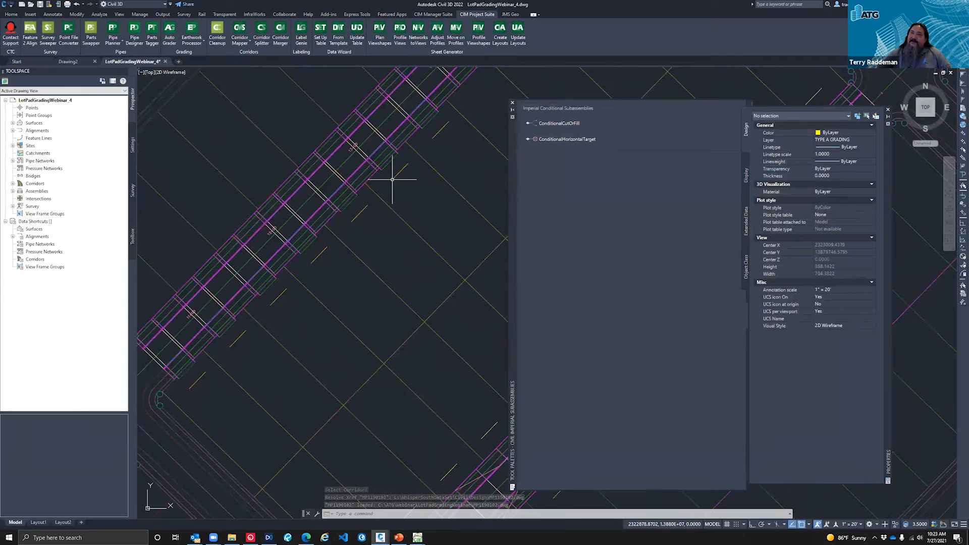
{"action": "scroll", "coordinate": [253, 412], "scroll_direction": "down", "scroll_amount": 2}
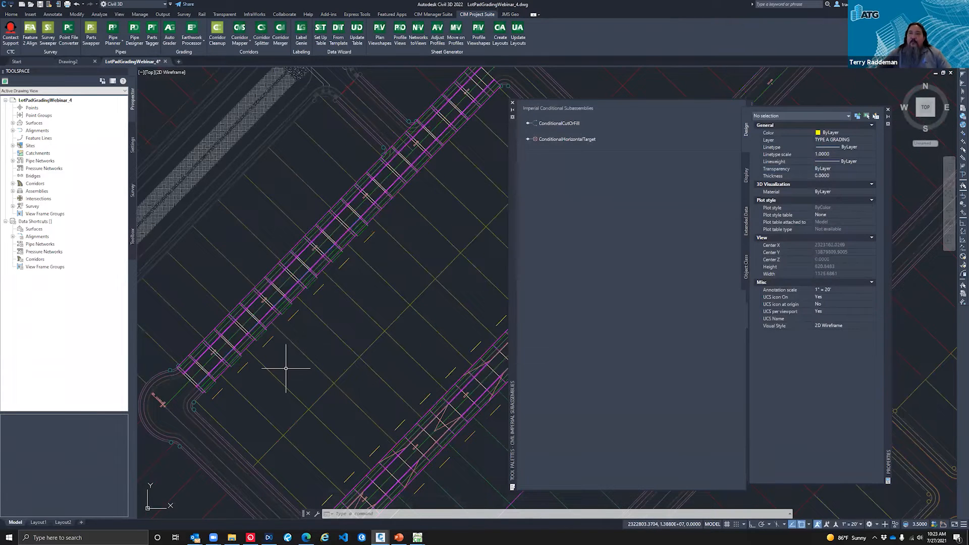
{"action": "scroll", "coordinate": [389, 224], "scroll_direction": "up", "scroll_amount": 4}
{"action": "scroll", "coordinate": [390, 226], "scroll_direction": "down", "scroll_amount": 3}
{"action": "key", "text": "Escape"}
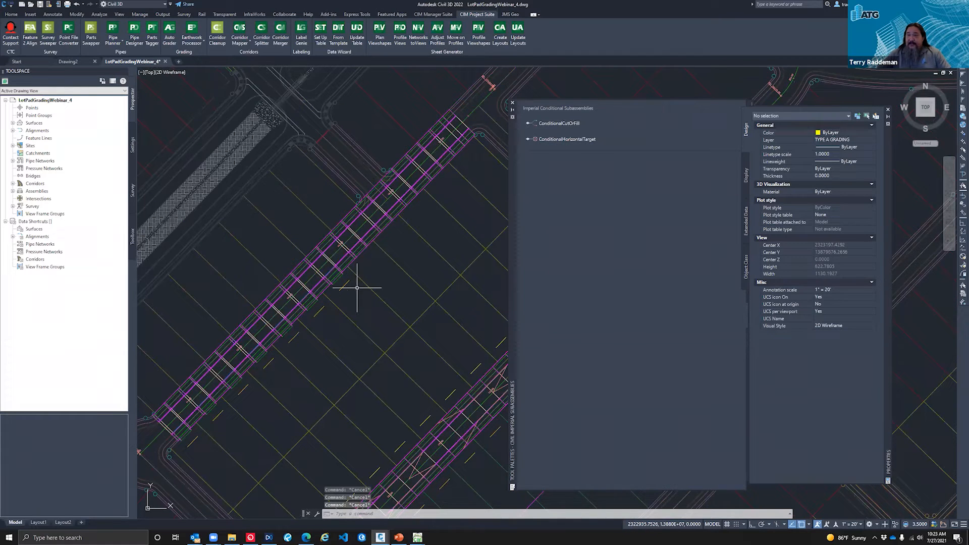
{"action": "scroll", "coordinate": [355, 288], "scroll_direction": "up", "scroll_amount": 2}
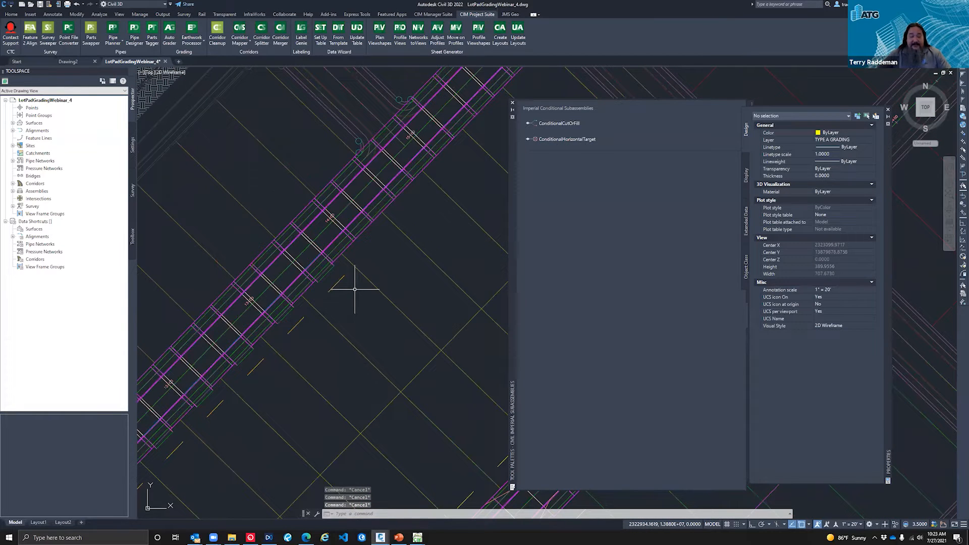
Step: Move the northeasternmost driveway polyline on Road B's southeast side one lot farther northeast, near station 14+00
{"action": "type", "text": "m"}
{"action": "key", "text": "space"}
{"action": "scroll", "coordinate": [353, 287], "scroll_direction": "down", "scroll_amount": 2}
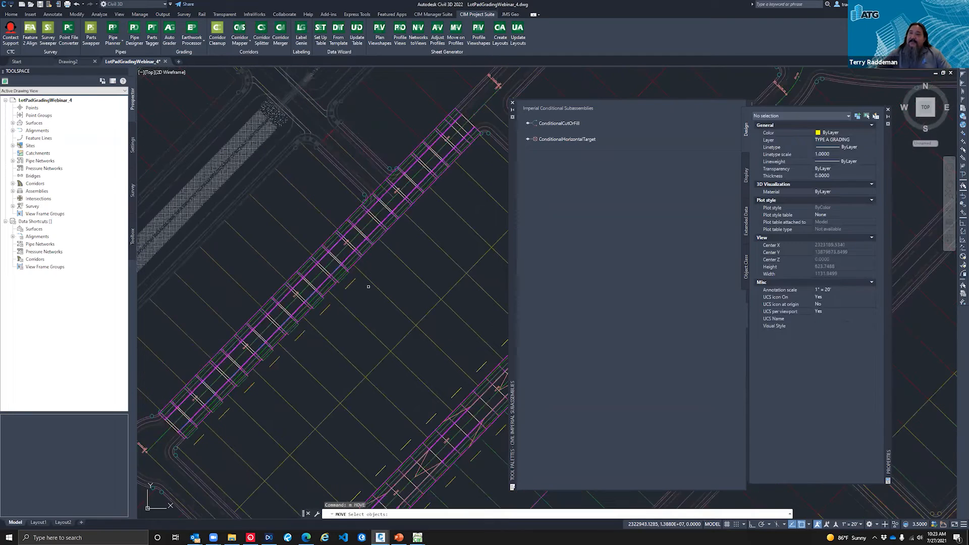
{"action": "left_click", "coordinate": [348, 286]}
{"action": "key", "text": "Return"}
{"action": "left_click", "coordinate": [357, 295]}
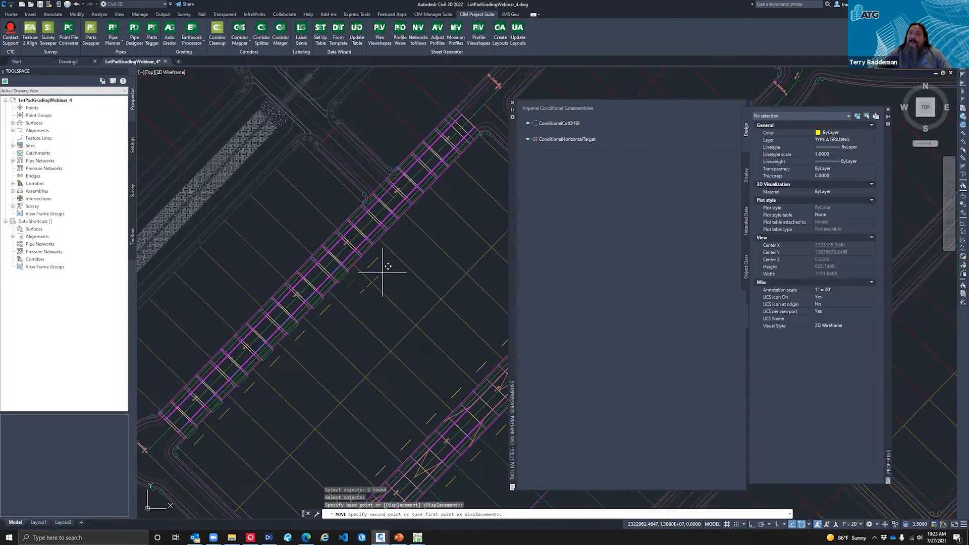
{"action": "scroll", "coordinate": [385, 266], "scroll_direction": "up", "scroll_amount": 3}
{"action": "key", "text": "Escape"}
{"action": "key", "text": "Escape"}
{"action": "key", "text": "Escape"}
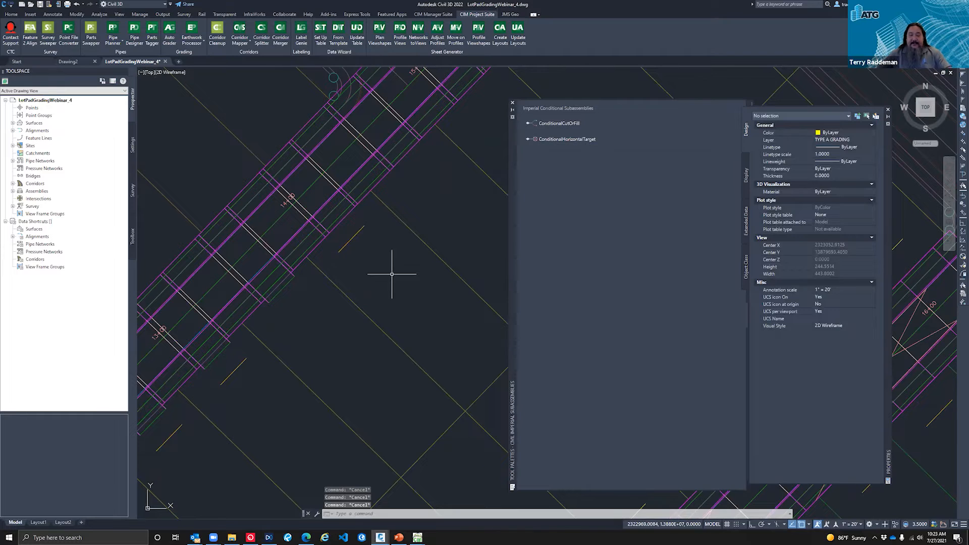
Step: Copy the driveway polyline near station 14+00 to the next three lots northeast along Road B's southeast side
{"action": "type", "text": "co"}
{"action": "key", "text": "space"}
{"action": "left_click", "coordinate": [351, 241]}
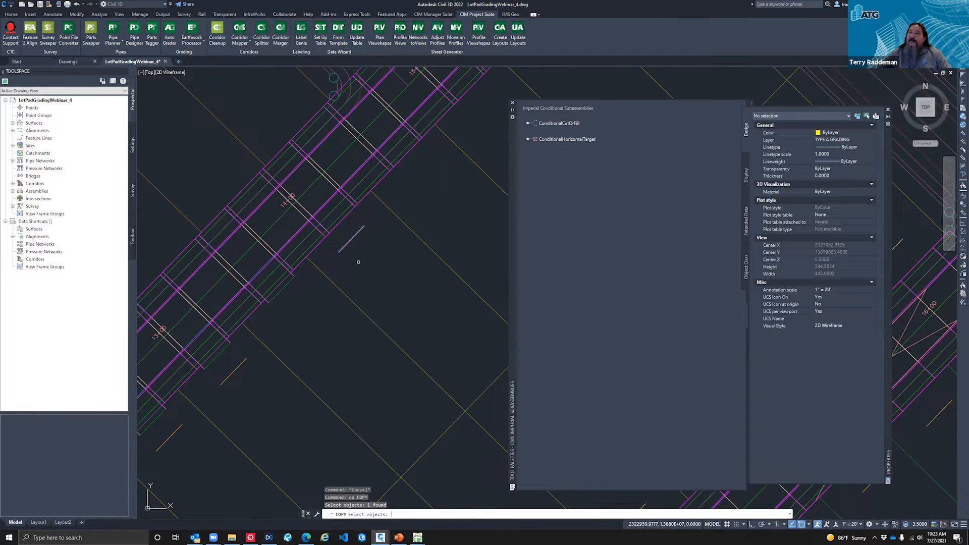
{"action": "key", "text": "Return"}
{"action": "left_click", "coordinate": [369, 273]}
{"action": "left_click", "coordinate": [440, 204]}
{"action": "left_click", "coordinate": [490, 143]}
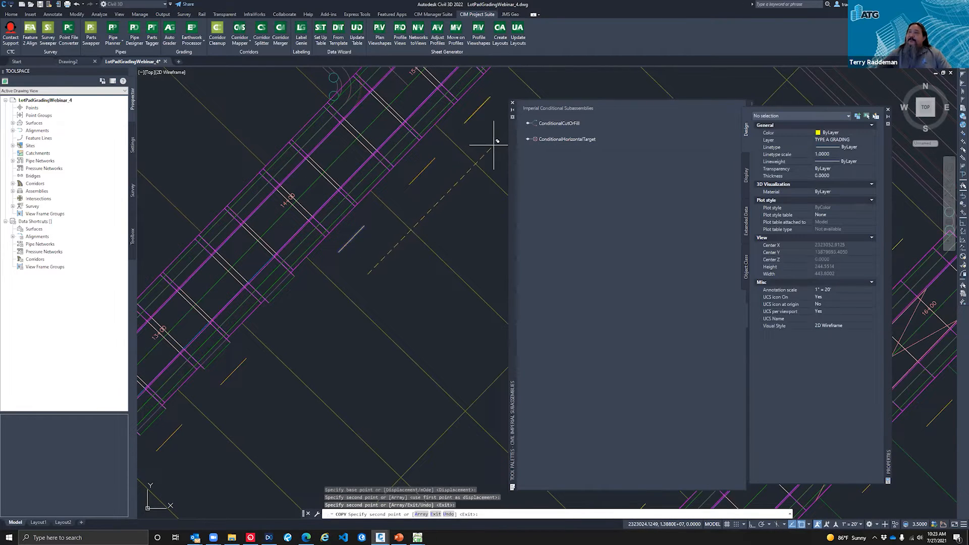
{"action": "scroll", "coordinate": [383, 316], "scroll_direction": "down", "scroll_amount": 2}
{"action": "left_click", "coordinate": [489, 163]}
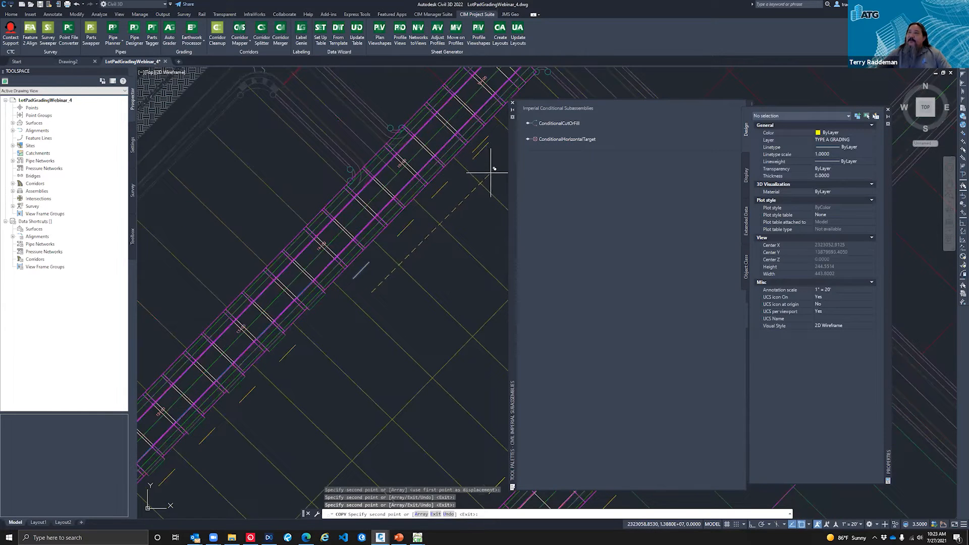
{"action": "key", "text": "Escape"}
Step: Auto-map the Road B corridor's width and offset targets with Corridor Mapper to pick up the copied driveway polylines
{"action": "left_click", "coordinate": [234, 41]}
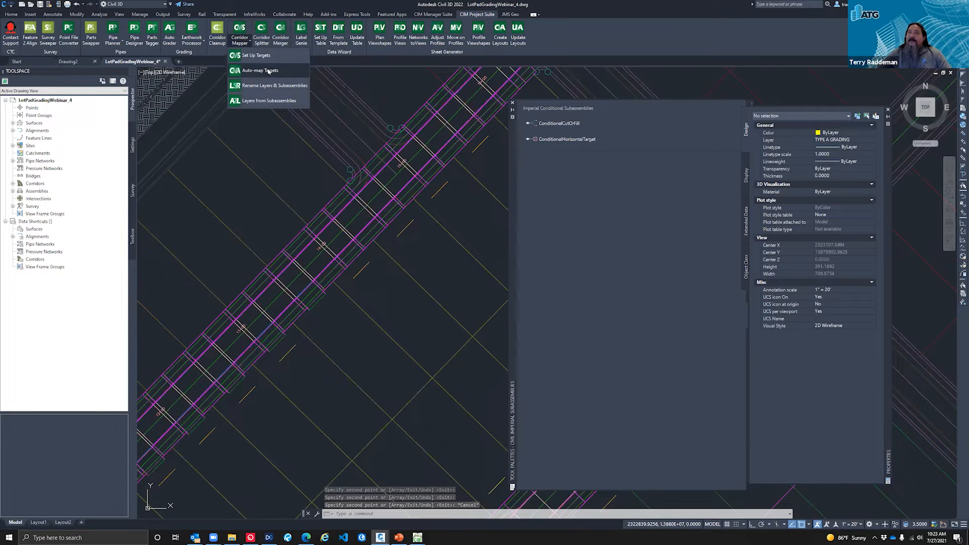
{"action": "left_click", "coordinate": [269, 72]}
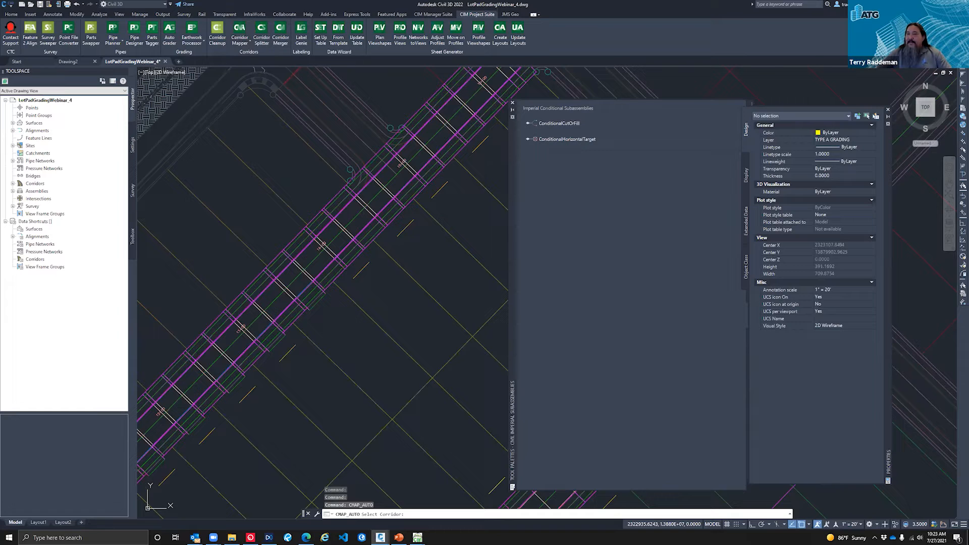
{"action": "left_click", "coordinate": [423, 389]}
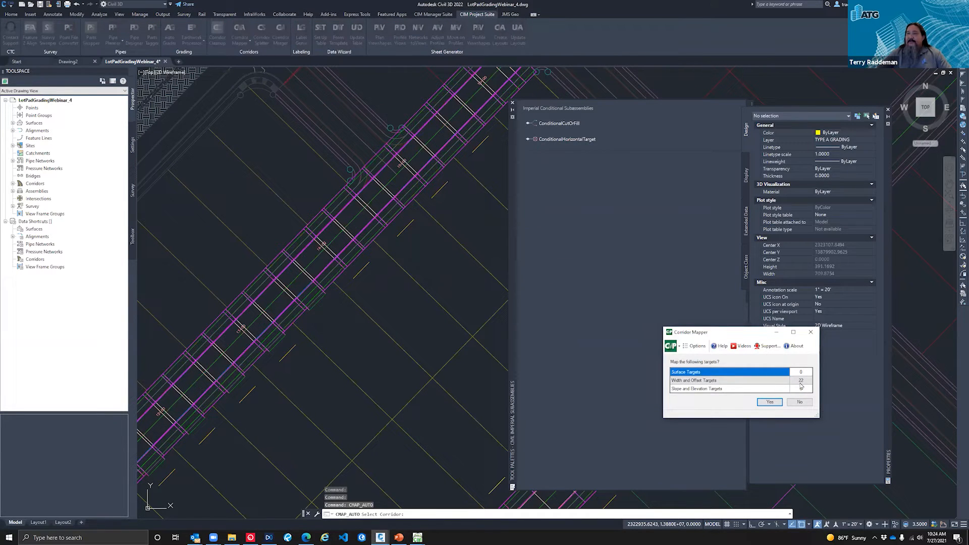
{"action": "left_click", "coordinate": [775, 403]}
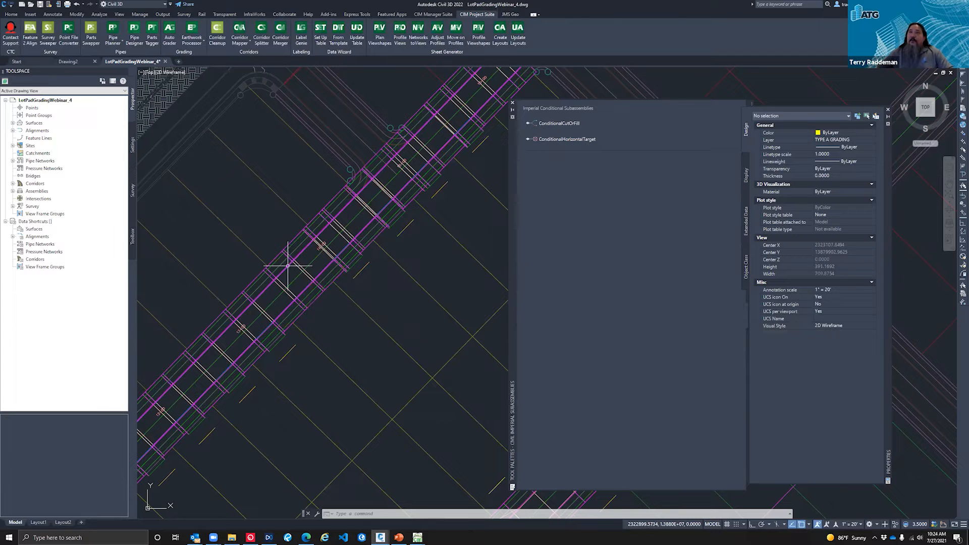
{"action": "scroll", "coordinate": [375, 238], "scroll_direction": "down", "scroll_amount": 2}
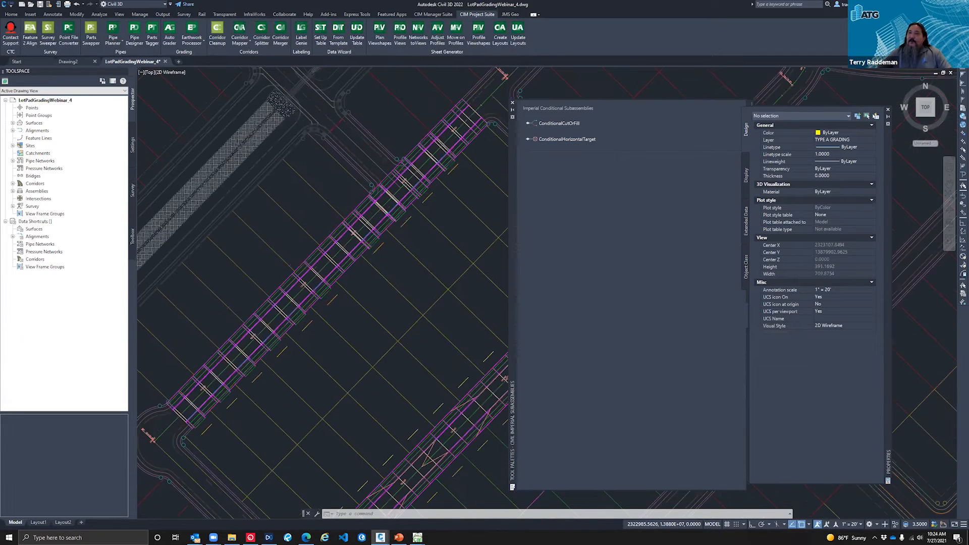
{"action": "scroll", "coordinate": [407, 212], "scroll_direction": "down", "scroll_amount": 3}
{"action": "key", "text": "Escape"}
{"action": "key", "text": "Escape"}
{"action": "key", "text": "Escape"}
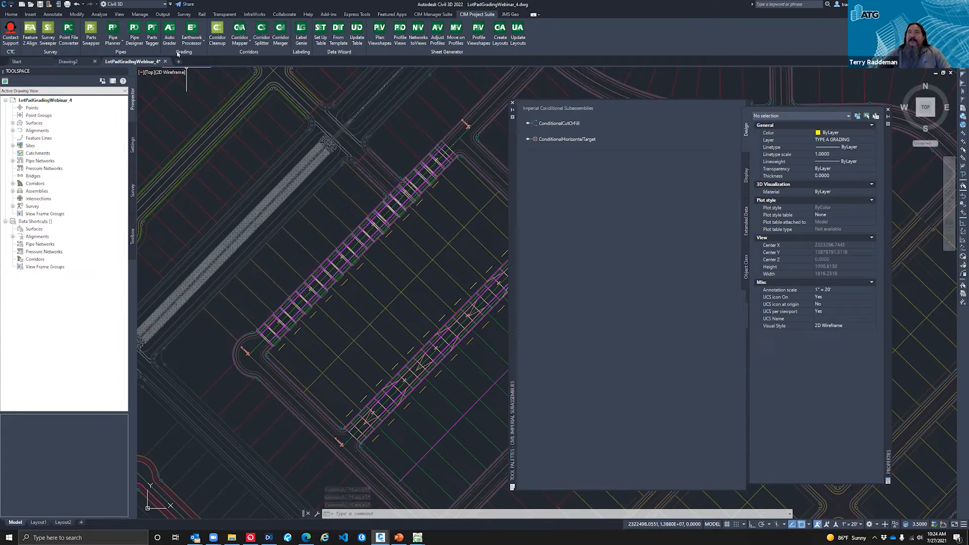
Step: Run Corridor Cleanup on the Road B corridor, removing its surface, width or offset, and slope or elevation targets
{"action": "left_click", "coordinate": [220, 49]}
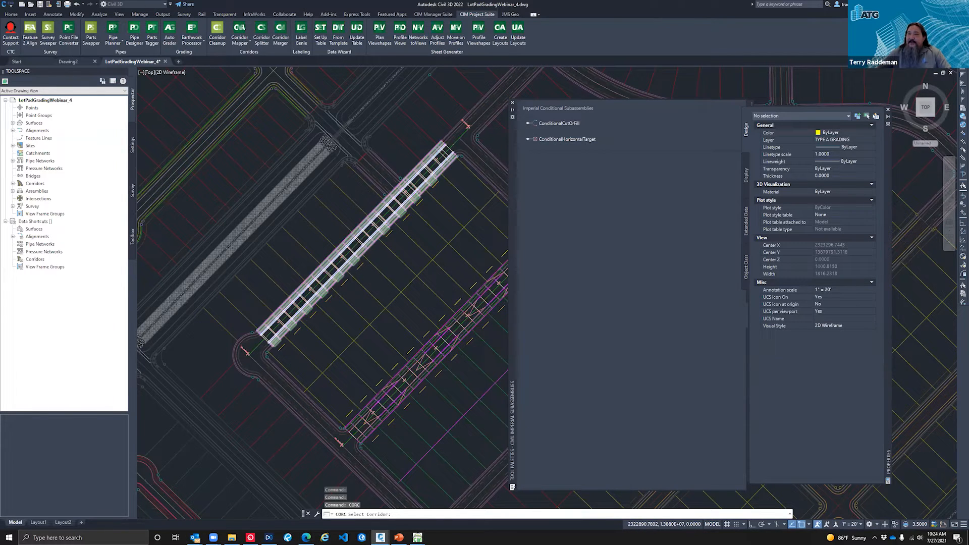
{"action": "scroll", "coordinate": [363, 252], "scroll_direction": "up", "scroll_amount": 4}
{"action": "left_click", "coordinate": [364, 252]}
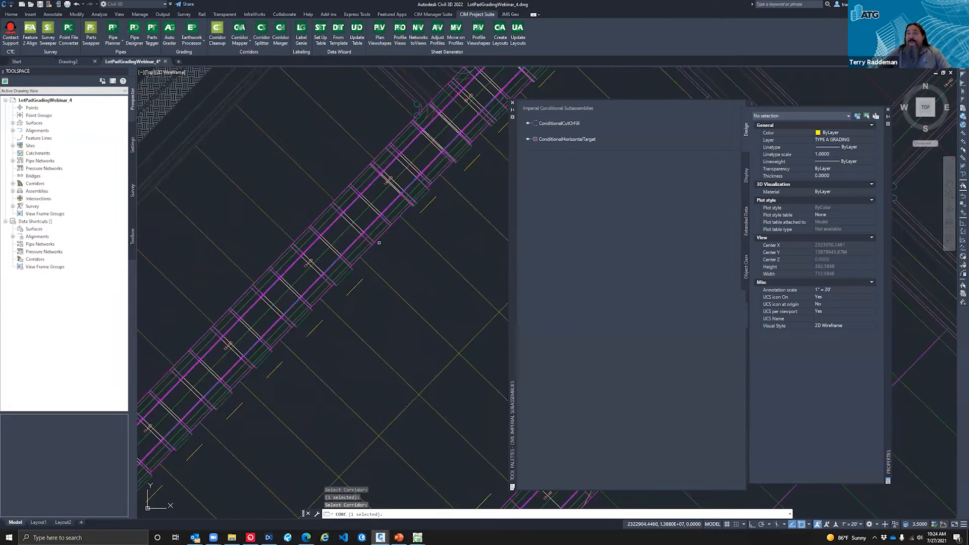
{"action": "key", "text": "Return"}
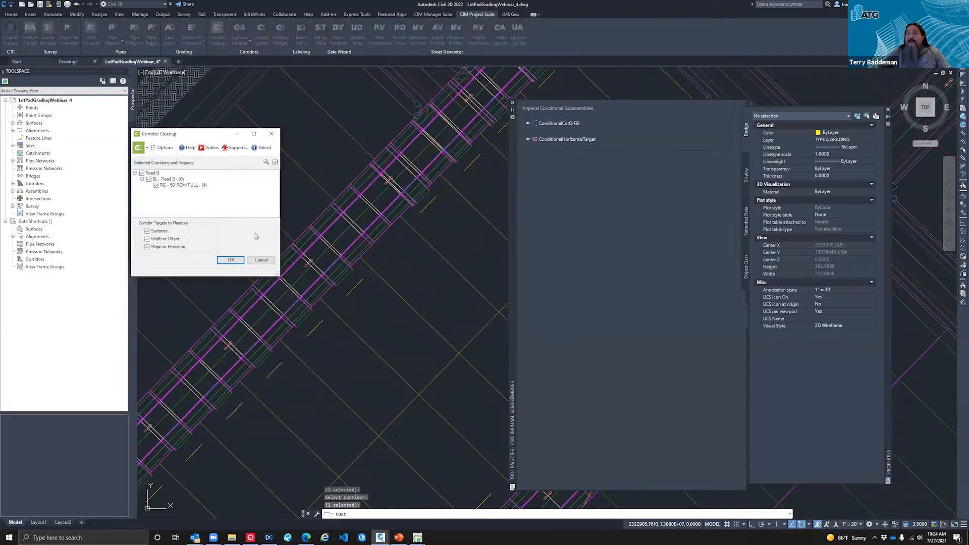
{"action": "left_click", "coordinate": [231, 259]}
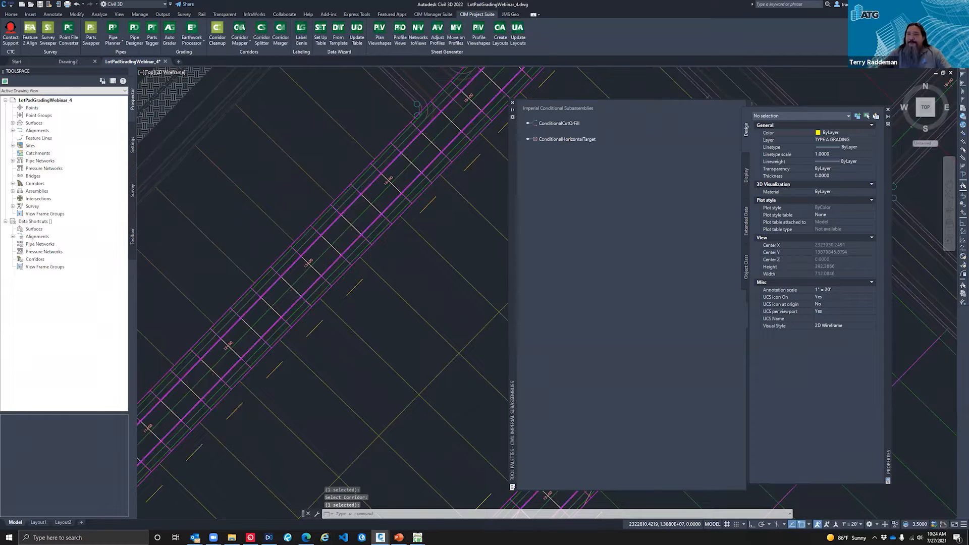
Step: Examine the extracted ROW feature lines along both sides of the Road A corridor
{"action": "scroll", "coordinate": [262, 172], "scroll_direction": "down", "scroll_amount": 2}
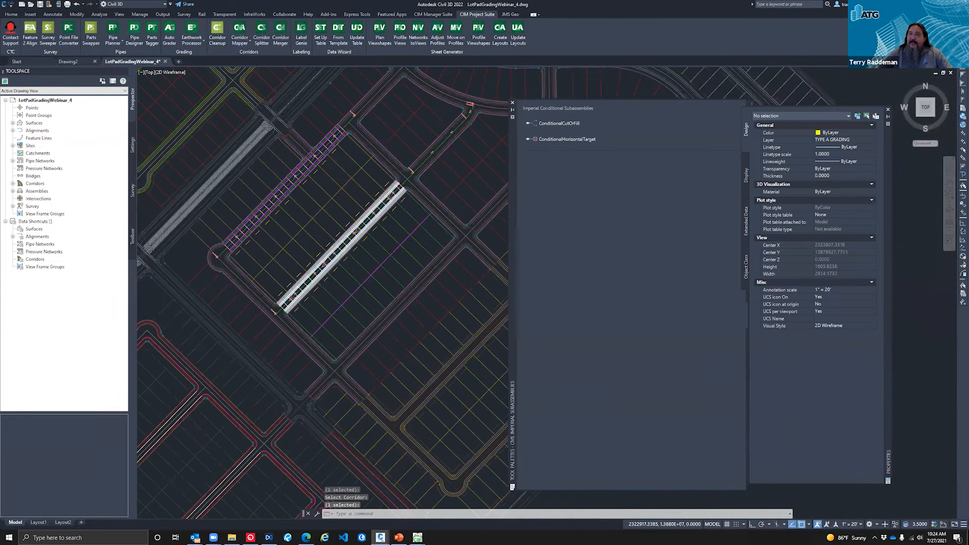
{"action": "scroll", "coordinate": [297, 290], "scroll_direction": "up", "scroll_amount": 1}
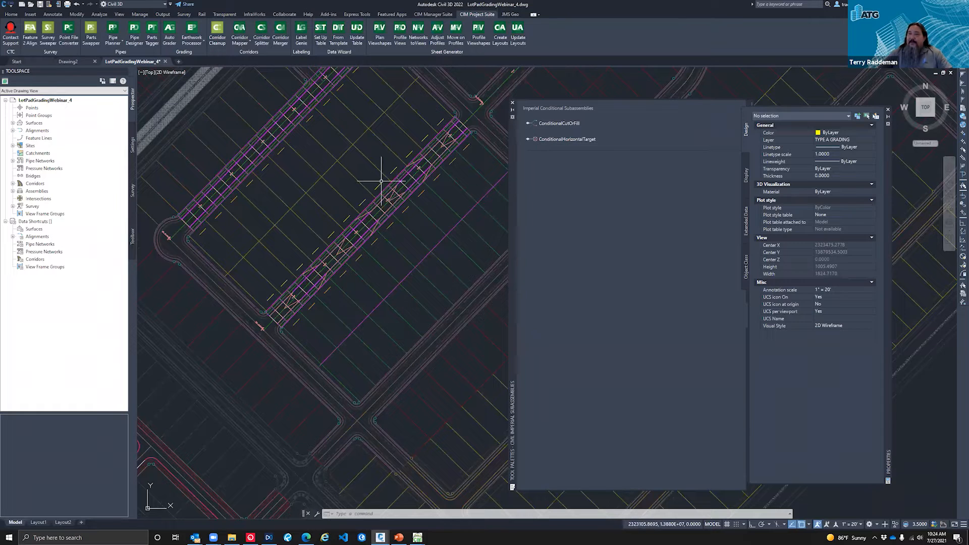
{"action": "scroll", "coordinate": [335, 259], "scroll_direction": "up", "scroll_amount": 2}
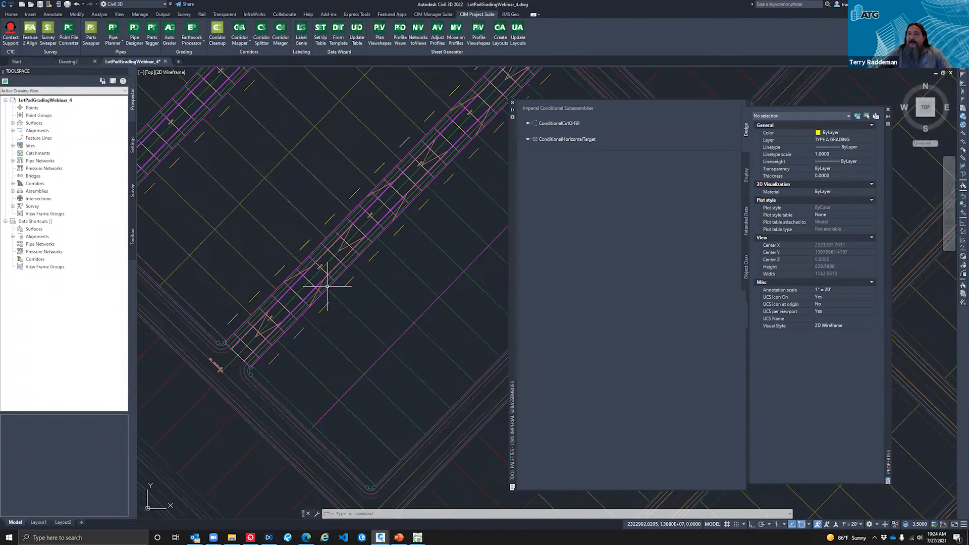
{"action": "scroll", "coordinate": [325, 280], "scroll_direction": "up", "scroll_amount": 2}
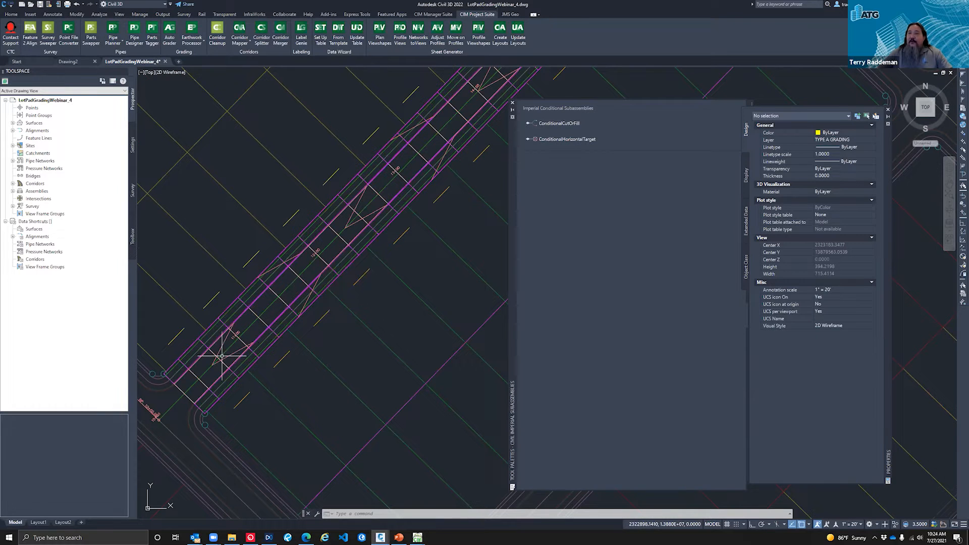
{"action": "left_click", "coordinate": [314, 219]}
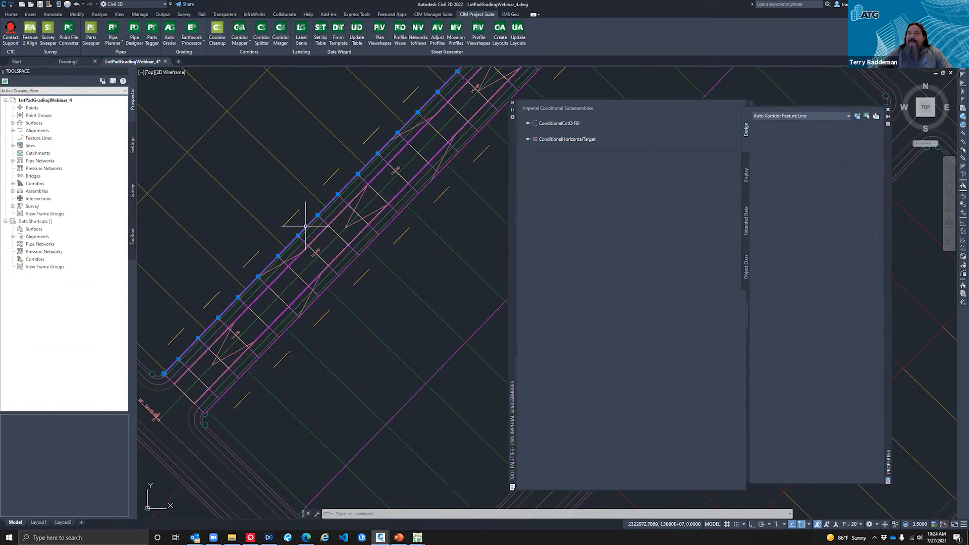
{"action": "left_click", "coordinate": [347, 267]}
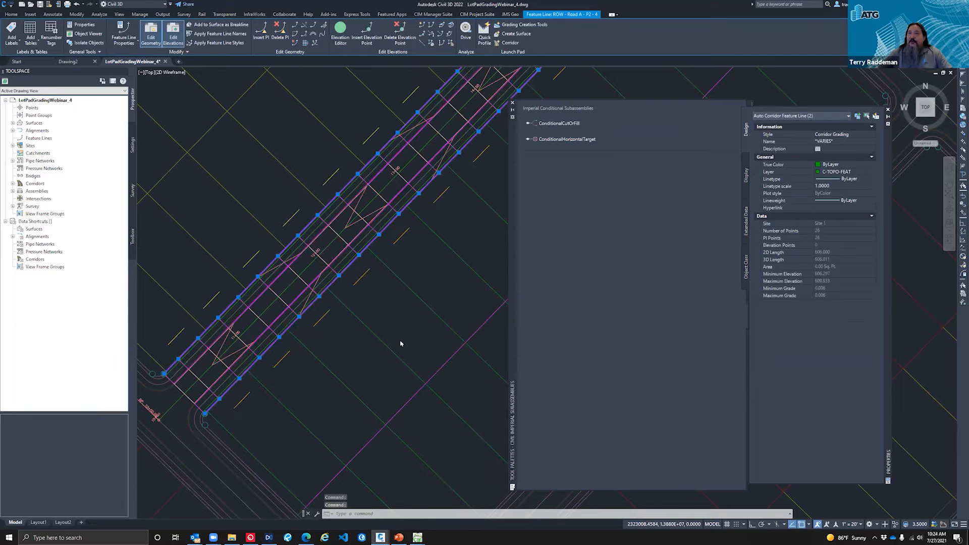
{"action": "scroll", "coordinate": [396, 337], "scroll_direction": "down", "scroll_amount": 2}
{"action": "key", "text": "Escape"}
{"action": "key", "text": "Escape"}
{"action": "scroll", "coordinate": [281, 205], "scroll_direction": "up", "scroll_amount": 5}
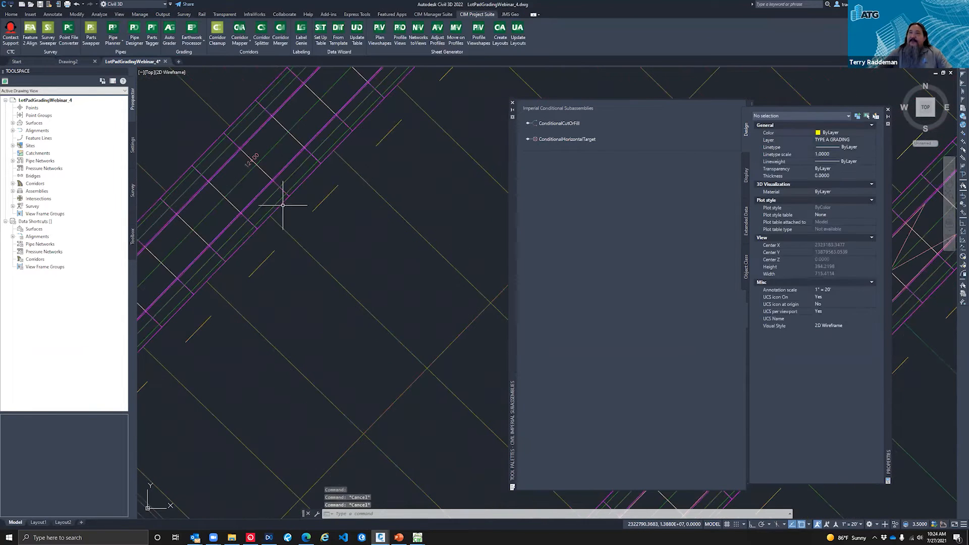
Step: Extract the left and right P2 feature lines from the Road B corridor, leaving out both Sidewalk_Out lines
{"action": "left_click", "coordinate": [281, 204]}
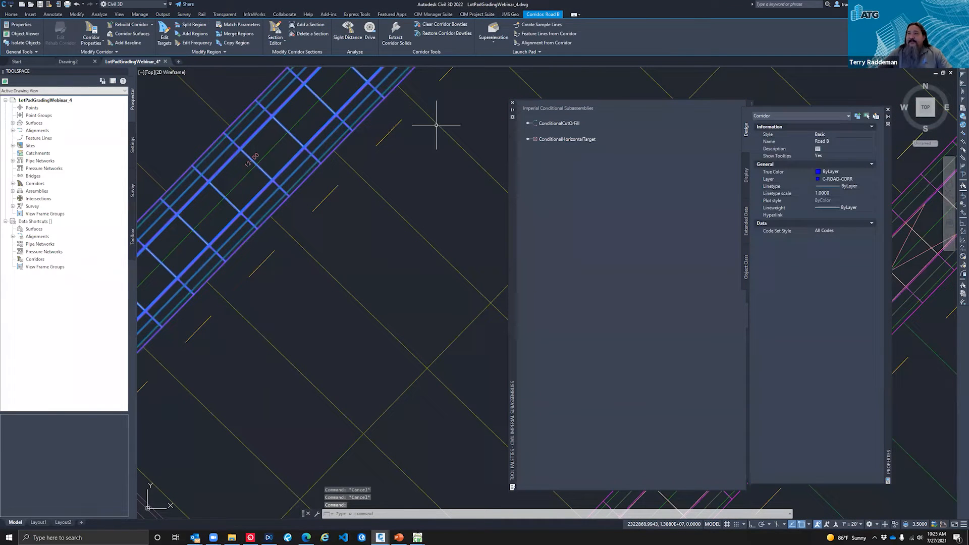
{"action": "left_click", "coordinate": [556, 34]}
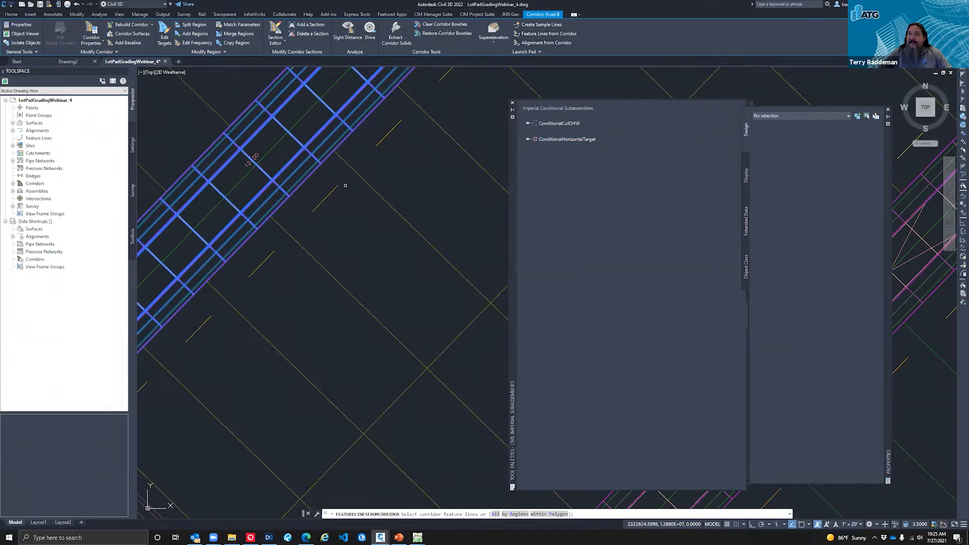
{"action": "left_click", "coordinate": [300, 186]}
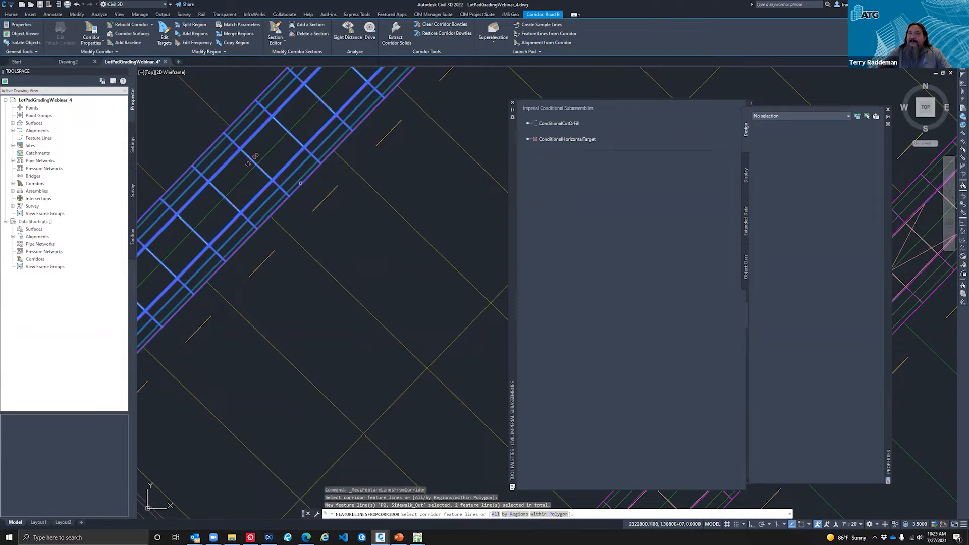
{"action": "double_click", "coordinate": [243, 113]}
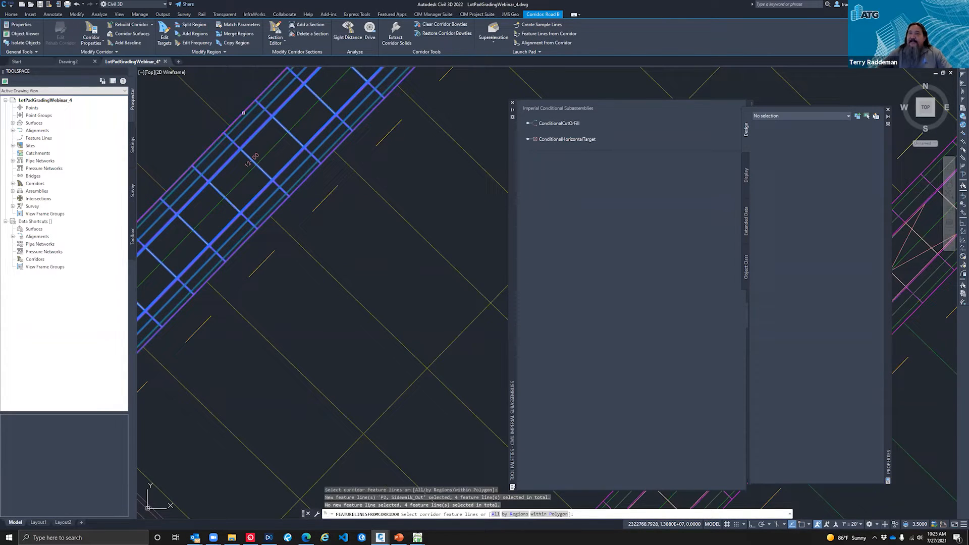
{"action": "right_click", "coordinate": [347, 247]}
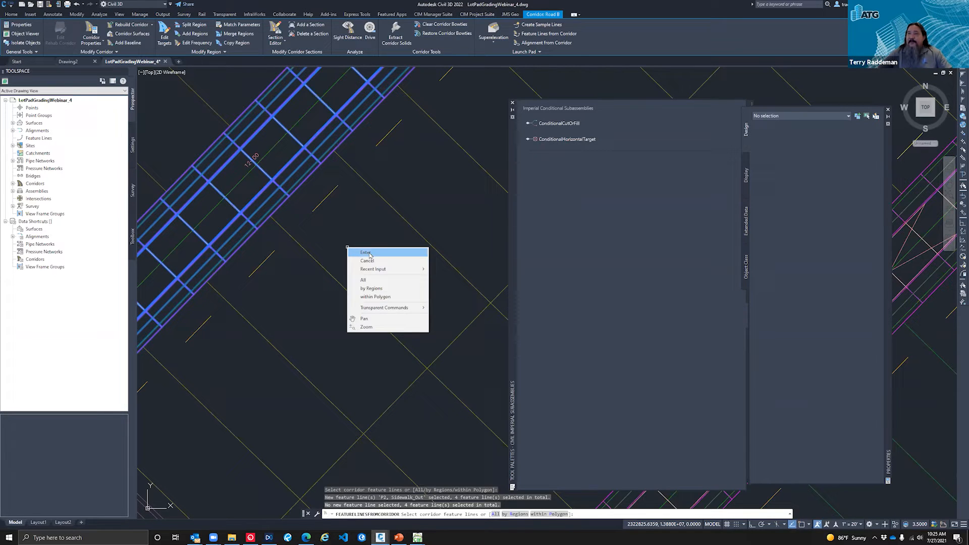
{"action": "left_click", "coordinate": [369, 253]}
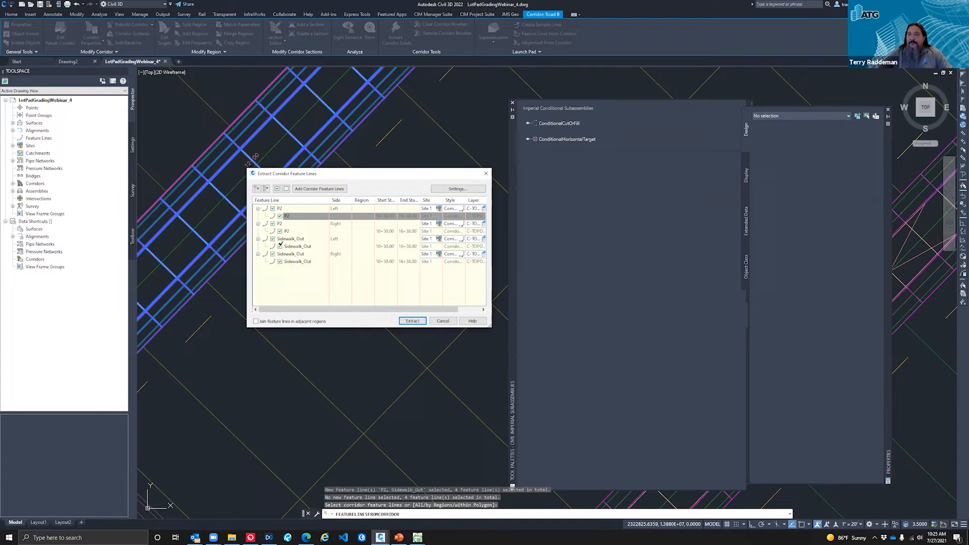
{"action": "left_click", "coordinate": [273, 239]}
{"action": "left_click", "coordinate": [273, 254]}
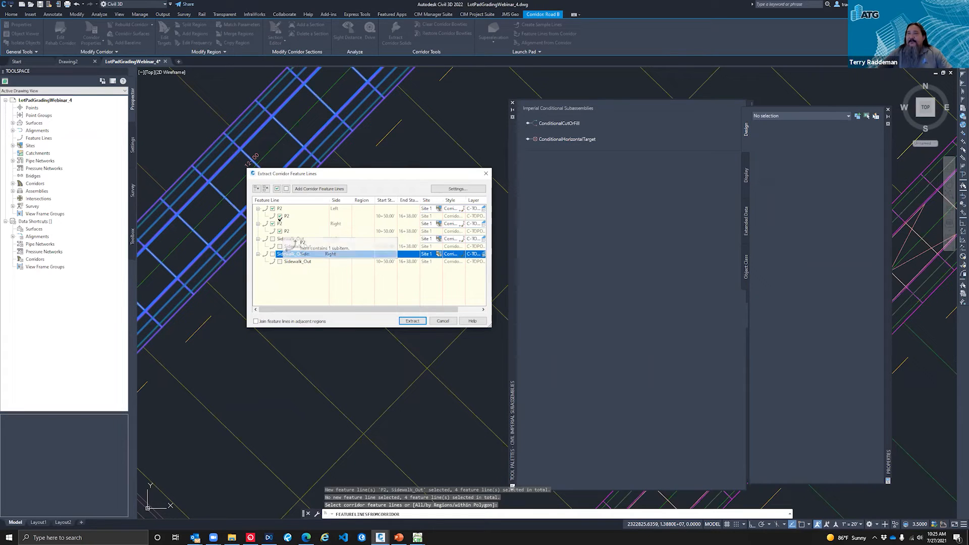
{"action": "left_click", "coordinate": [414, 321]}
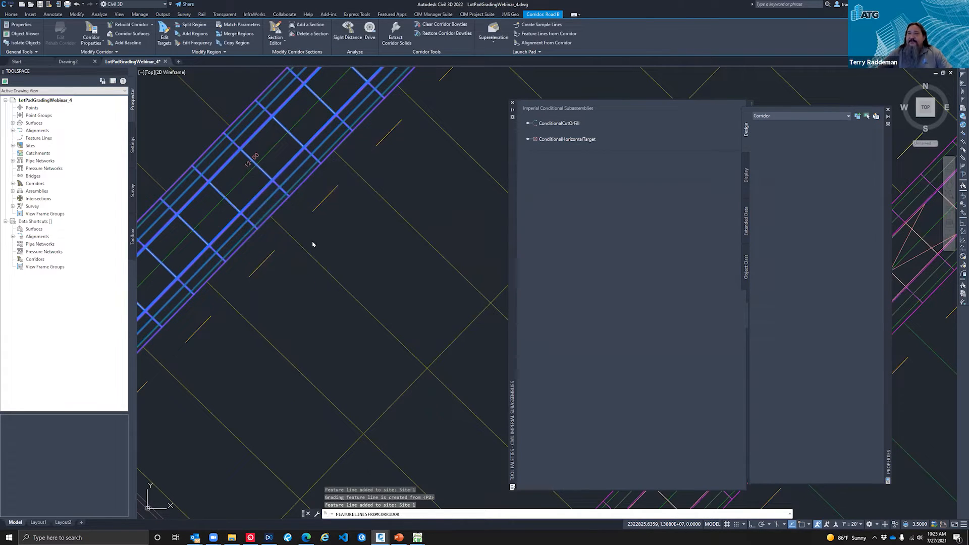
{"action": "key", "text": "Escape"}
{"action": "key", "text": "Escape"}
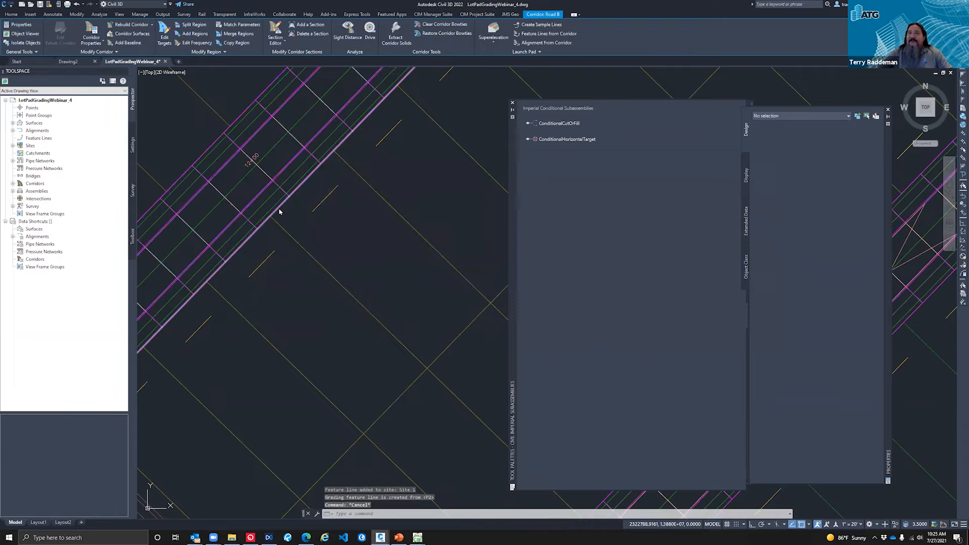
Step: Remove the dynamic corridor link from the P2 ROW feature lines on both sides of Road B
{"action": "left_click", "coordinate": [278, 208]}
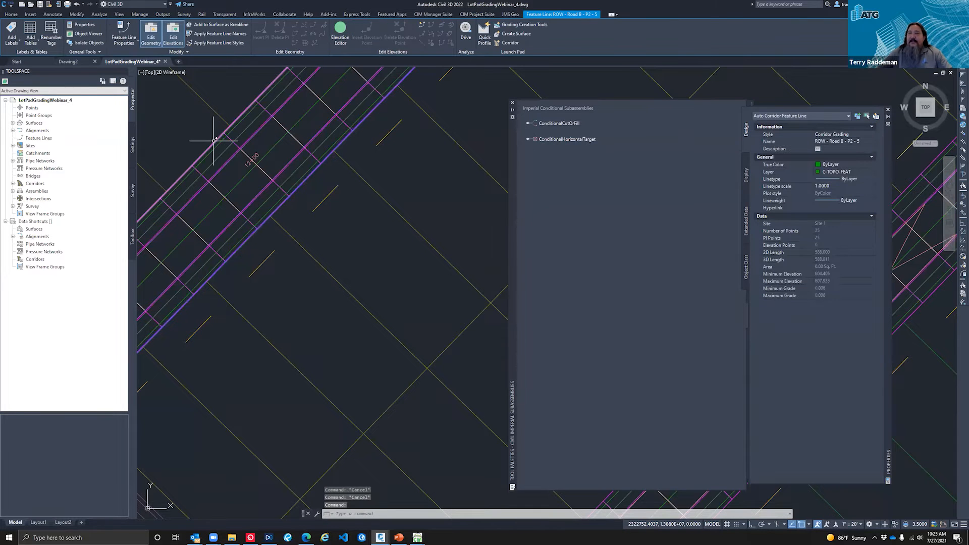
{"action": "key", "text": "Escape"}
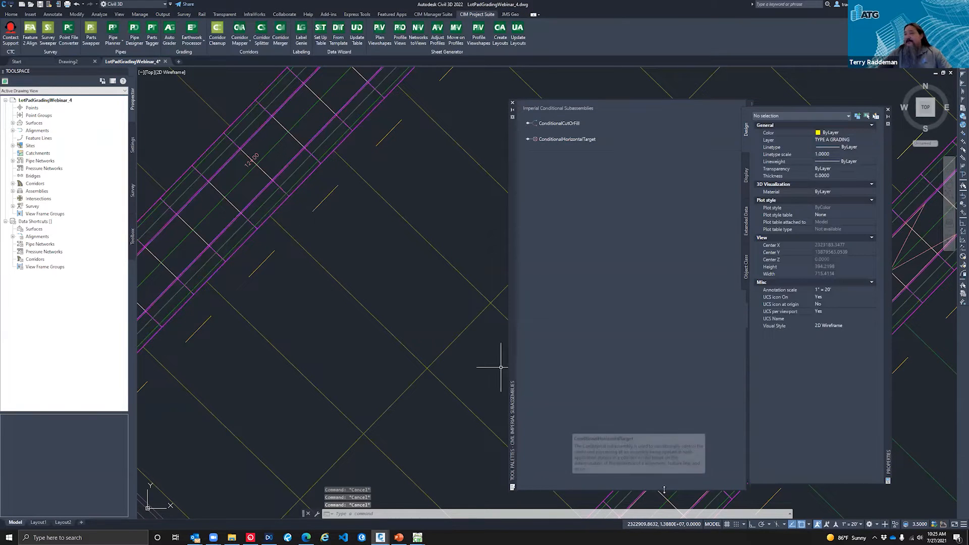
{"action": "left_click", "coordinate": [298, 187]}
{"action": "right_click", "coordinate": [297, 188]}
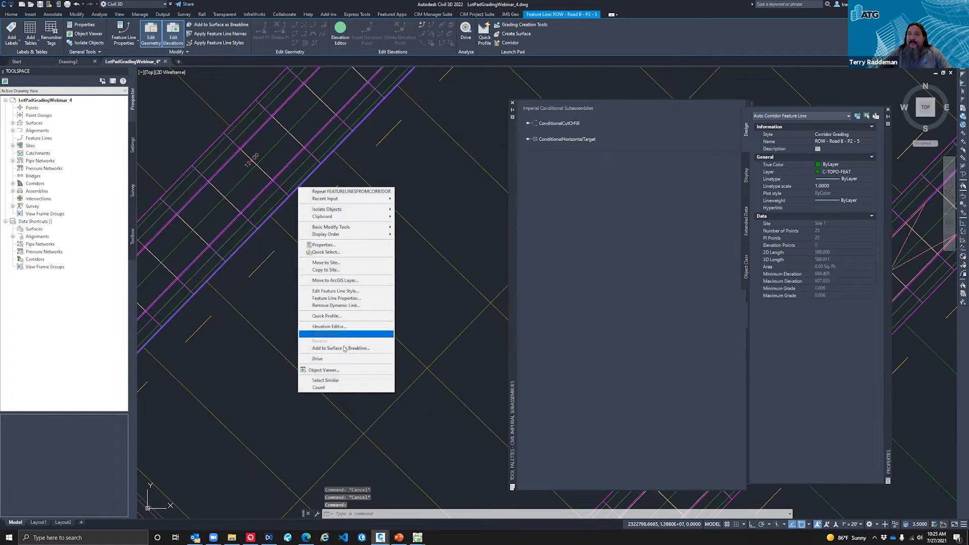
{"action": "left_click", "coordinate": [351, 305]}
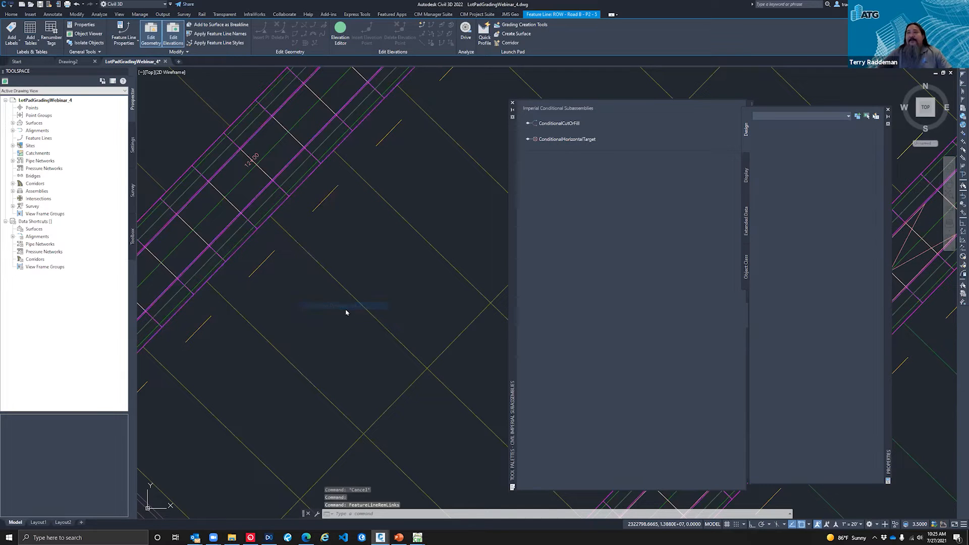
{"action": "left_click", "coordinate": [215, 139]}
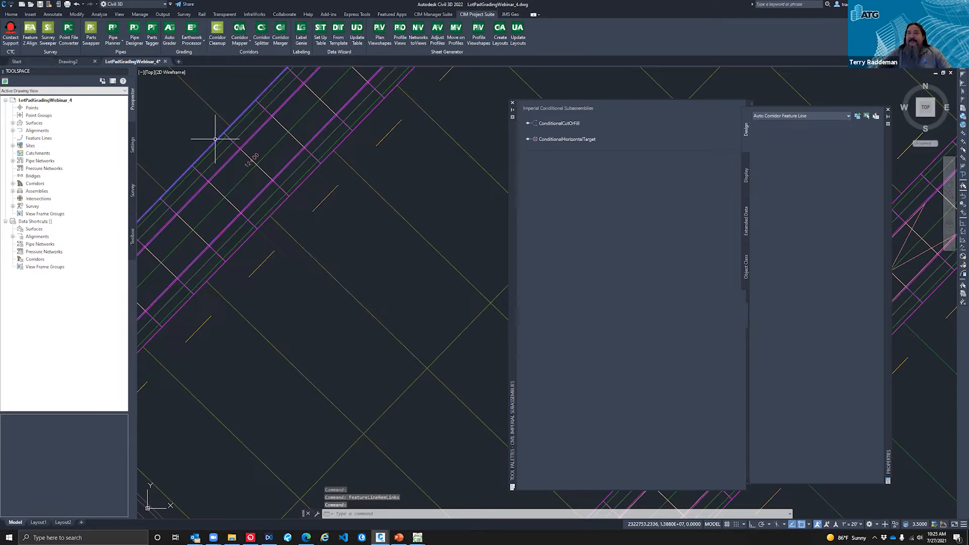
{"action": "right_click", "coordinate": [223, 138]}
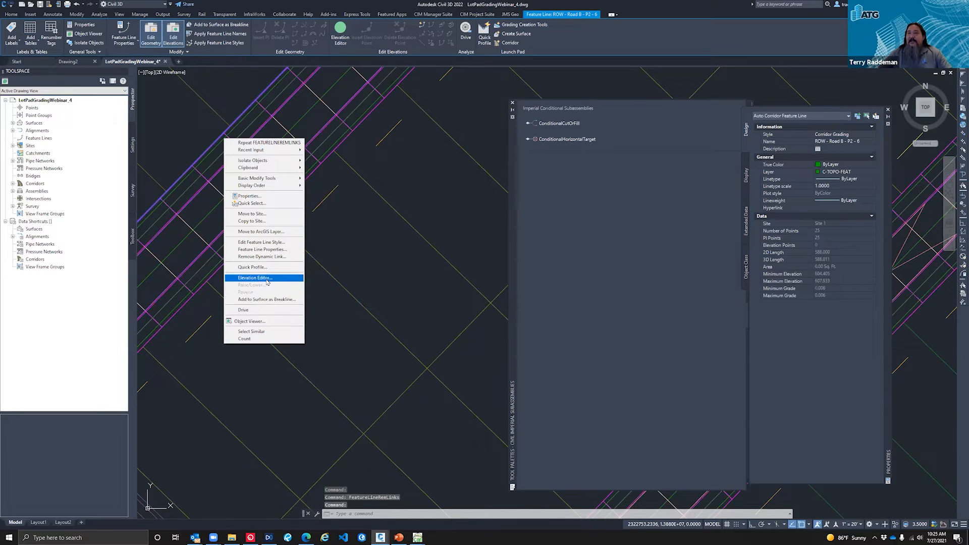
{"action": "left_click", "coordinate": [266, 257]}
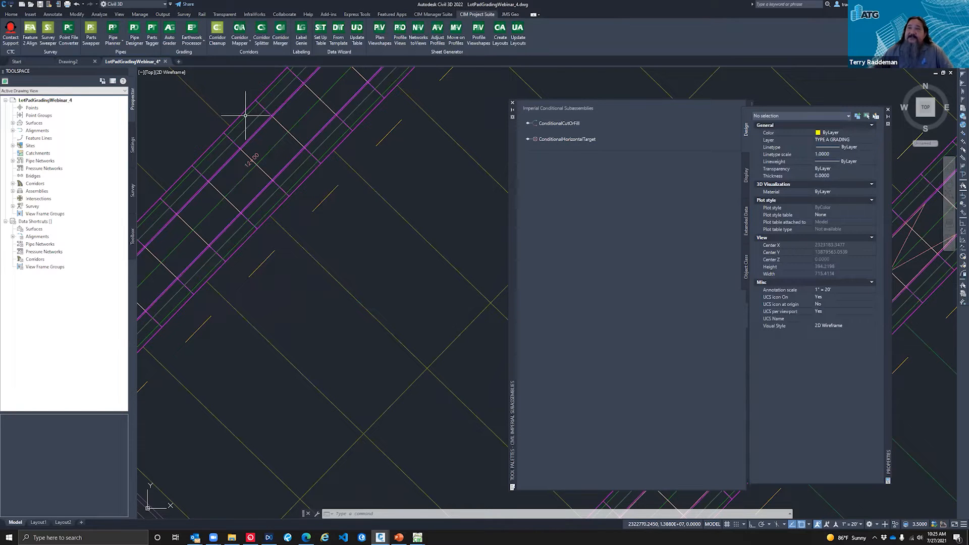
{"action": "key", "text": "Escape"}
{"action": "key", "text": "Escape"}
Step: Erase both P2 ROW feature lines running along the Road B corridor
{"action": "left_click", "coordinate": [275, 212]}
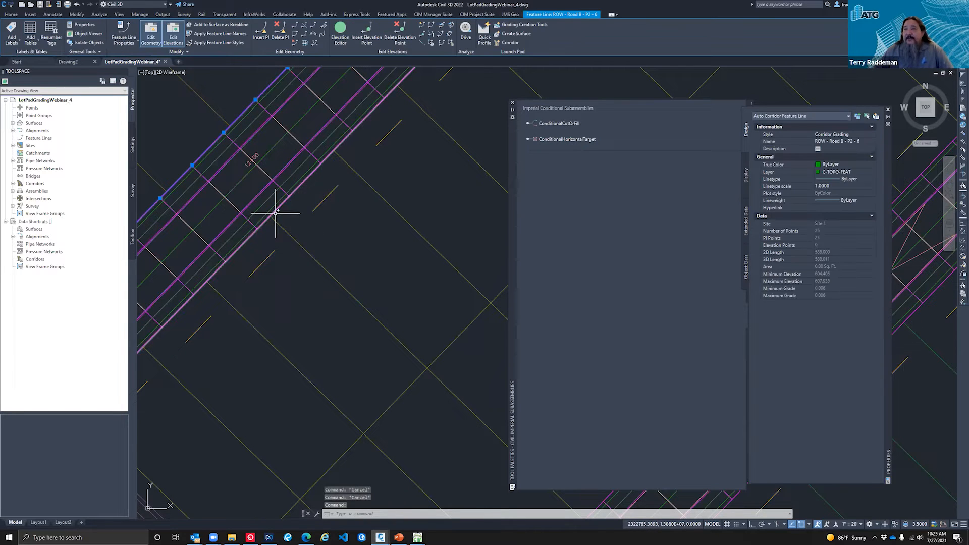
{"action": "left_click", "coordinate": [249, 241]}
{"action": "scroll", "coordinate": [248, 240], "scroll_direction": "down", "scroll_amount": 2}
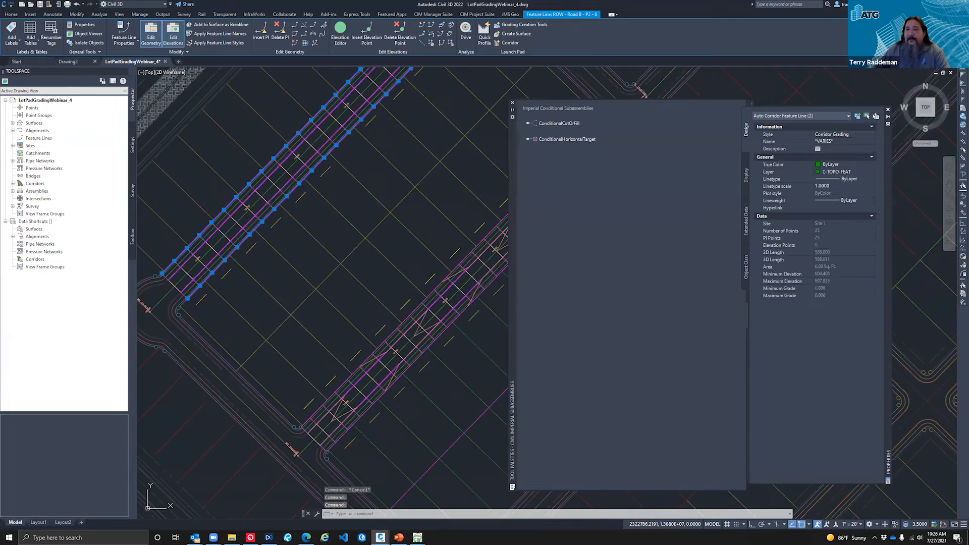
{"action": "scroll", "coordinate": [298, 288], "scroll_direction": "down", "scroll_amount": 1}
{"action": "scroll", "coordinate": [300, 285], "scroll_direction": "down", "scroll_amount": 2}
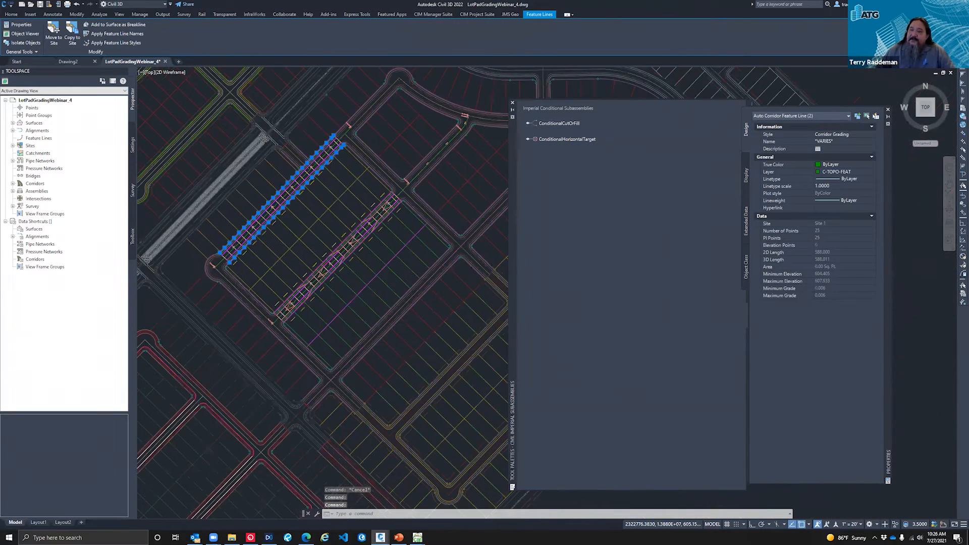
{"action": "key", "text": "Delete"}
Step: Inspect the ROW feature line on the southeast side of Road A and its grades with Quick Elevation Edit
{"action": "scroll", "coordinate": [304, 281], "scroll_direction": "up", "scroll_amount": 6}
{"action": "scroll", "coordinate": [303, 282], "scroll_direction": "up", "scroll_amount": 2}
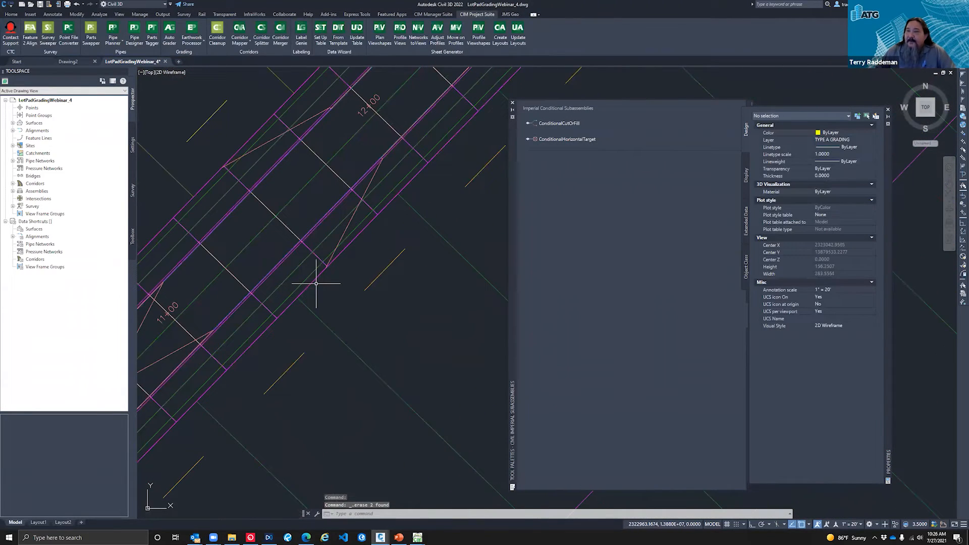
{"action": "left_click", "coordinate": [316, 277]}
{"action": "scroll", "coordinate": [363, 290], "scroll_direction": "down", "scroll_amount": 2}
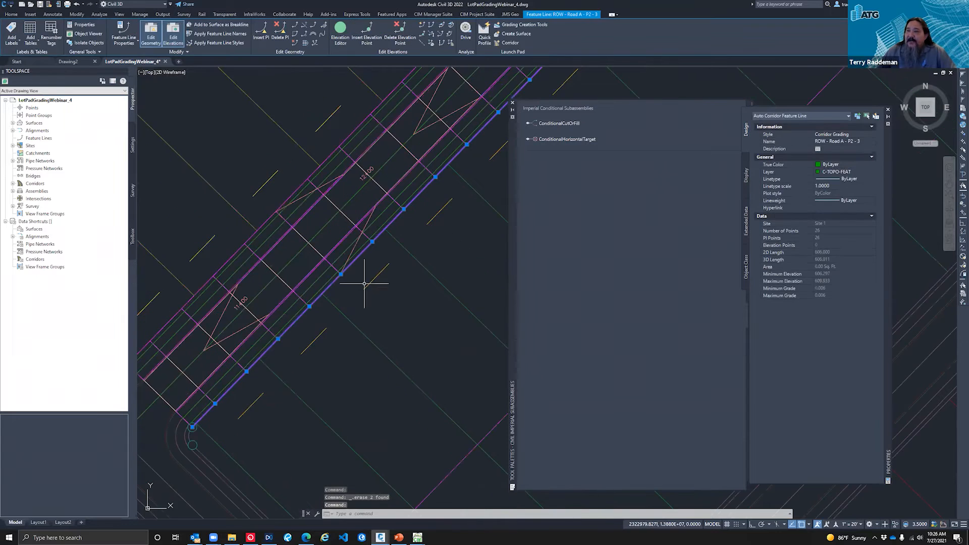
{"action": "left_click", "coordinate": [292, 194]}
{"action": "key", "text": "Escape"}
{"action": "key", "text": "Escape"}
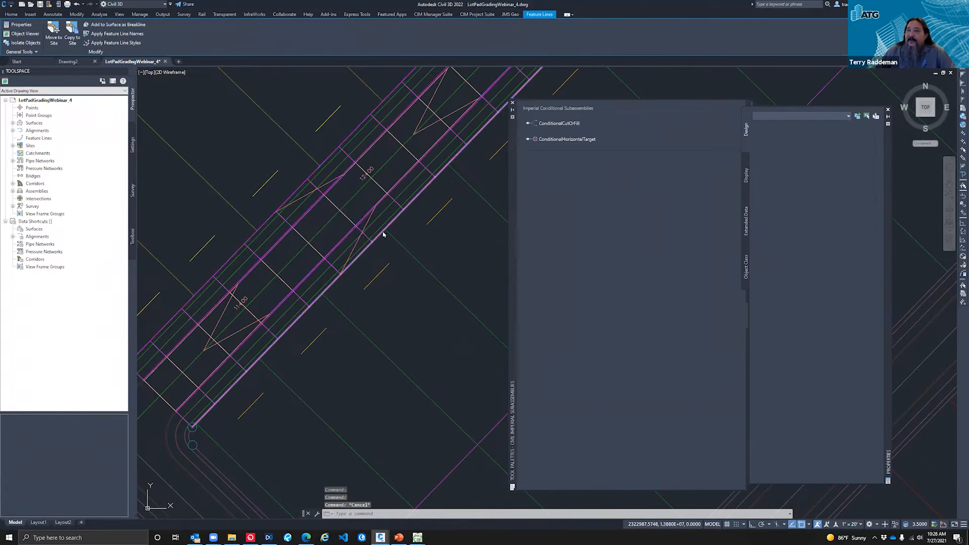
{"action": "left_click", "coordinate": [379, 233]}
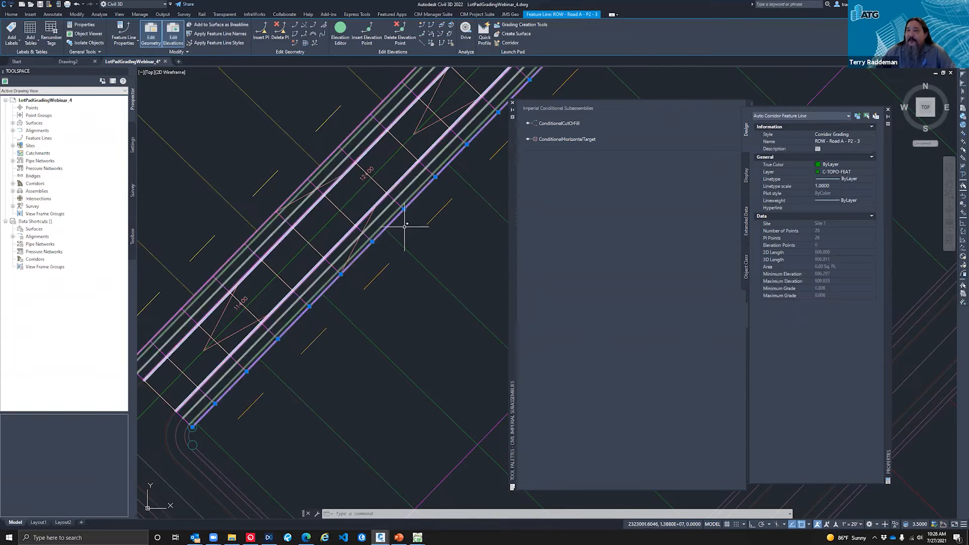
{"action": "left_click", "coordinate": [422, 24]}
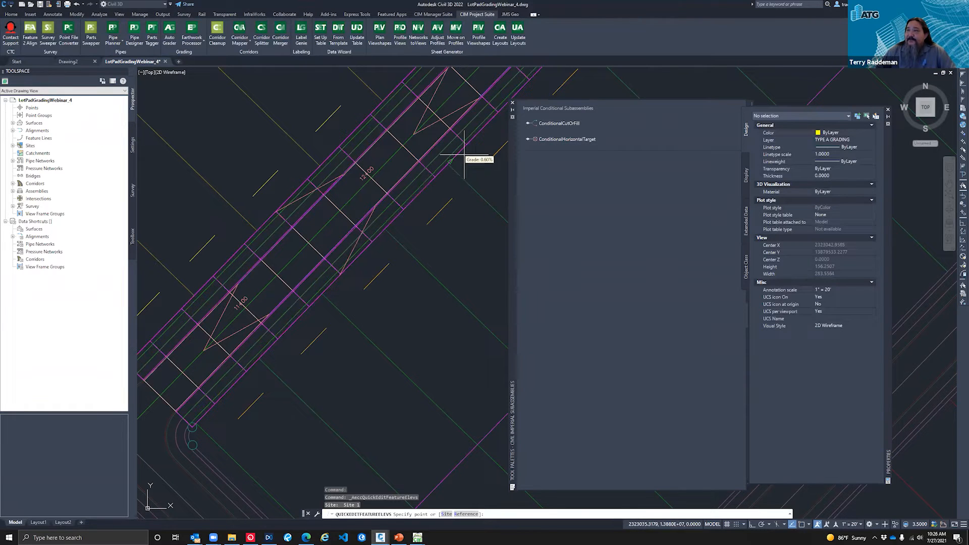
{"action": "key", "text": "Escape"}
{"action": "key", "text": "Escape"}
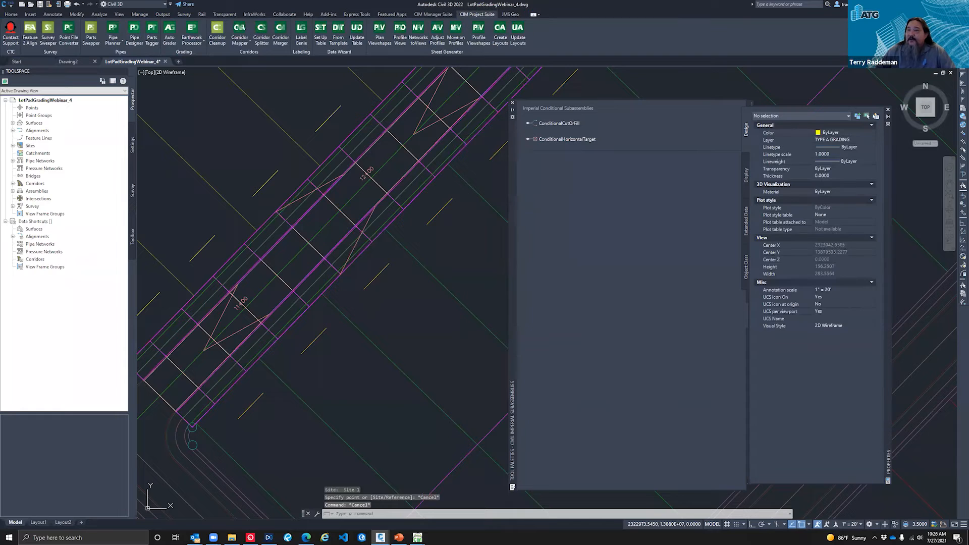
Step: Close the subassembly tool palette to free up the drawing area around Road A
{"action": "scroll", "coordinate": [283, 248], "scroll_direction": "down", "scroll_amount": 4}
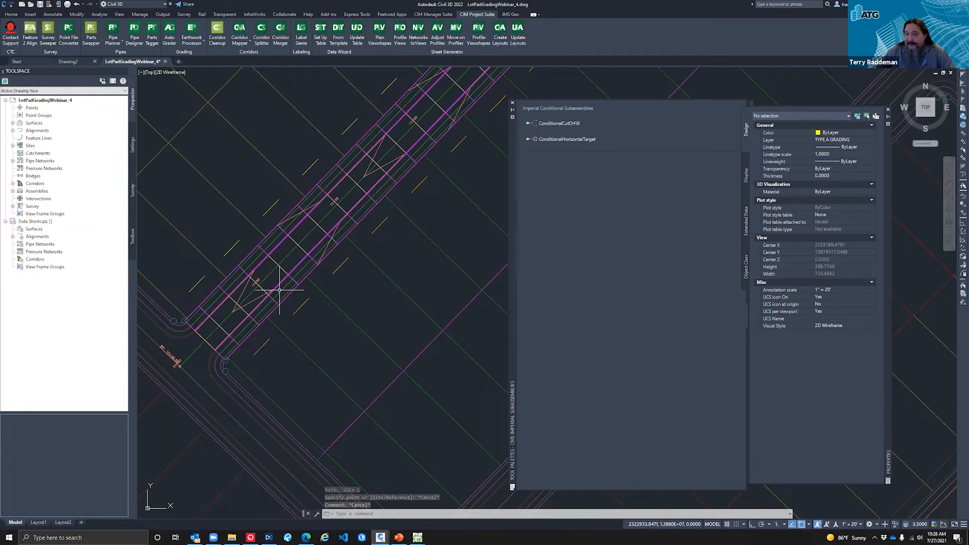
{"action": "scroll", "coordinate": [282, 282], "scroll_direction": "down", "scroll_amount": 2}
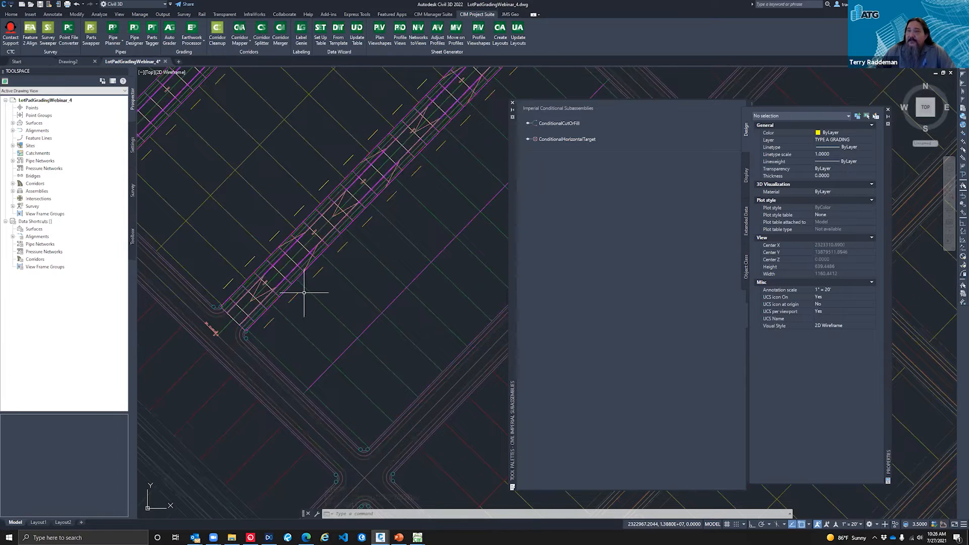
{"action": "scroll", "coordinate": [304, 292], "scroll_direction": "up", "scroll_amount": 4}
{"action": "left_click", "coordinate": [314, 227]}
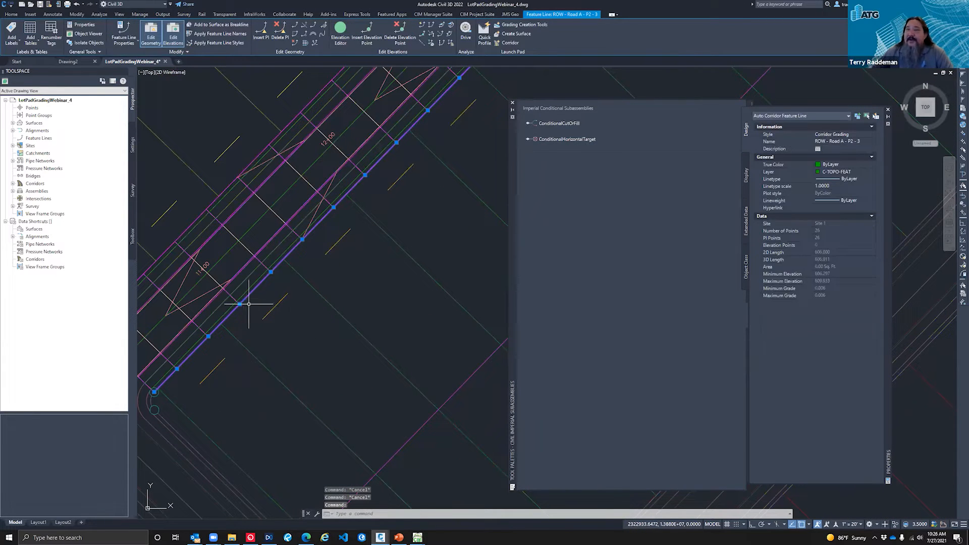
{"action": "scroll", "coordinate": [250, 198], "scroll_direction": "down", "scroll_amount": 4}
{"action": "left_click", "coordinate": [513, 103]}
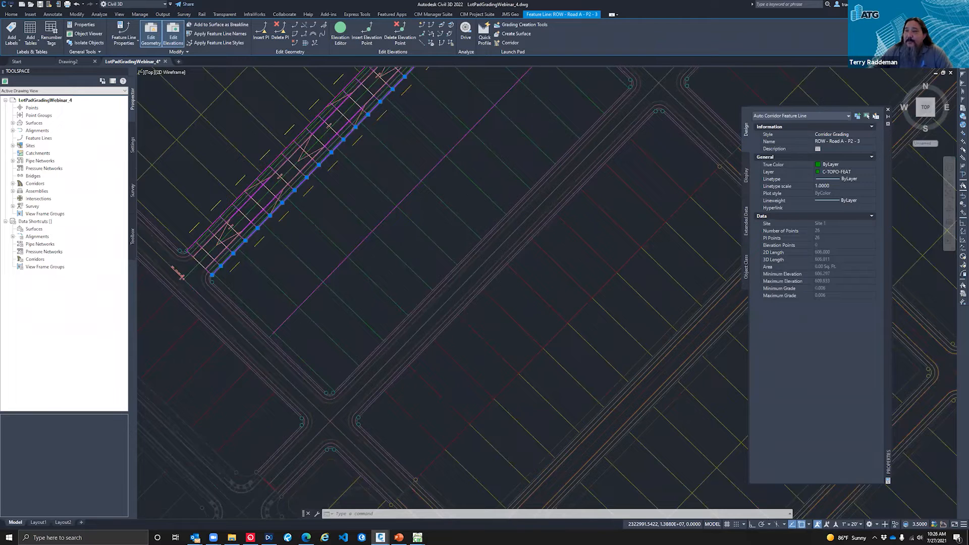
Step: Examine the slope directions on the three sample lot grading diagrams beside the assemblies
{"action": "scroll", "coordinate": [286, 221], "scroll_direction": "down", "scroll_amount": 2}
{"action": "scroll", "coordinate": [286, 220], "scroll_direction": "down", "scroll_amount": 2}
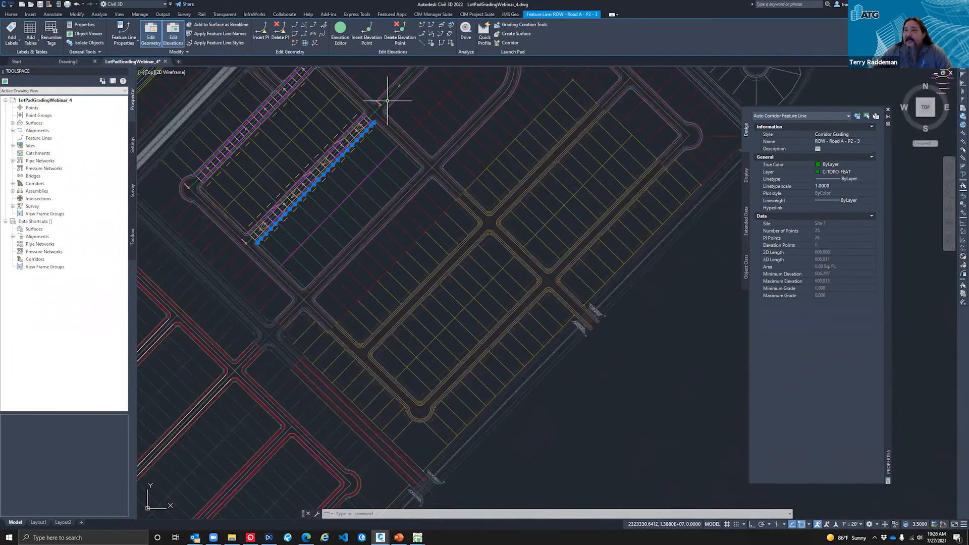
{"action": "scroll", "coordinate": [267, 219], "scroll_direction": "down", "scroll_amount": 2}
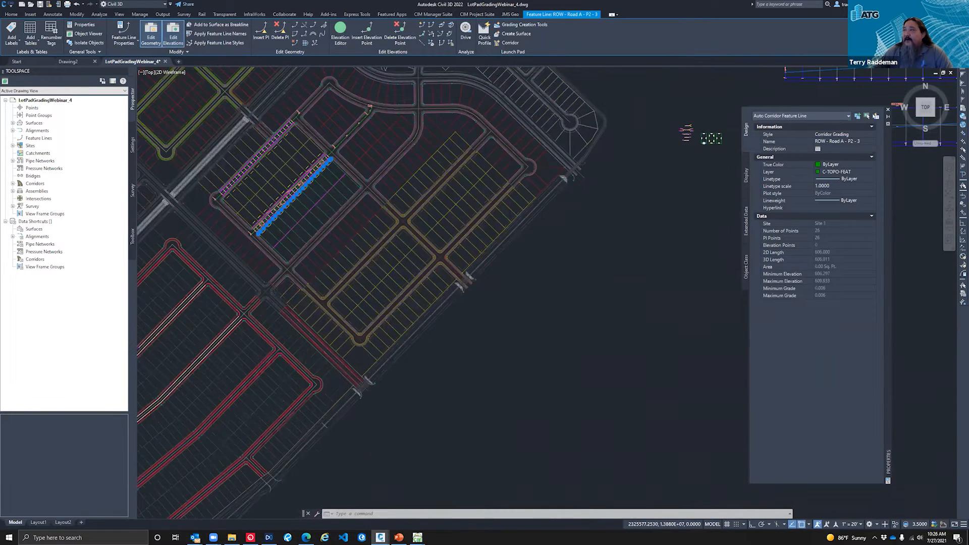
{"action": "scroll", "coordinate": [725, 130], "scroll_direction": "up", "scroll_amount": 9}
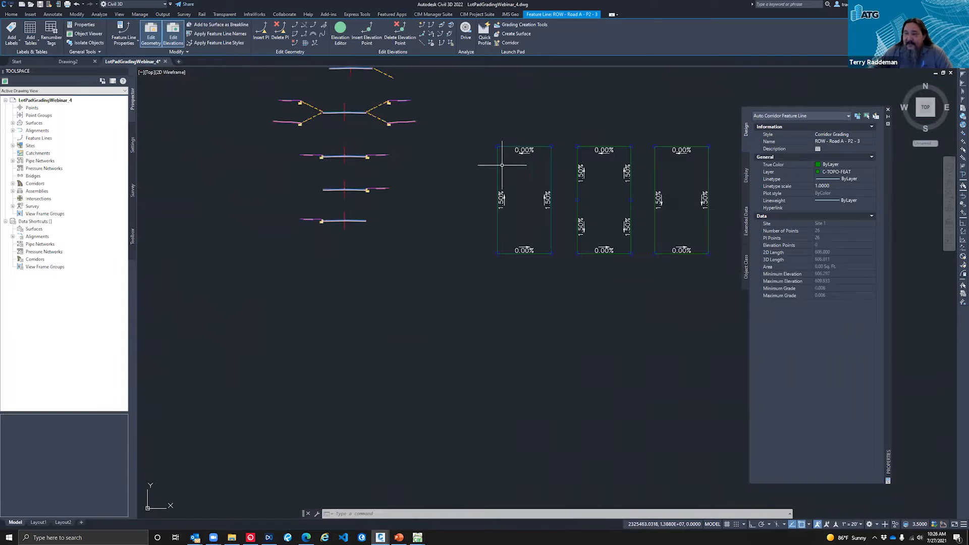
{"action": "scroll", "coordinate": [728, 173], "scroll_direction": "up", "scroll_amount": 2}
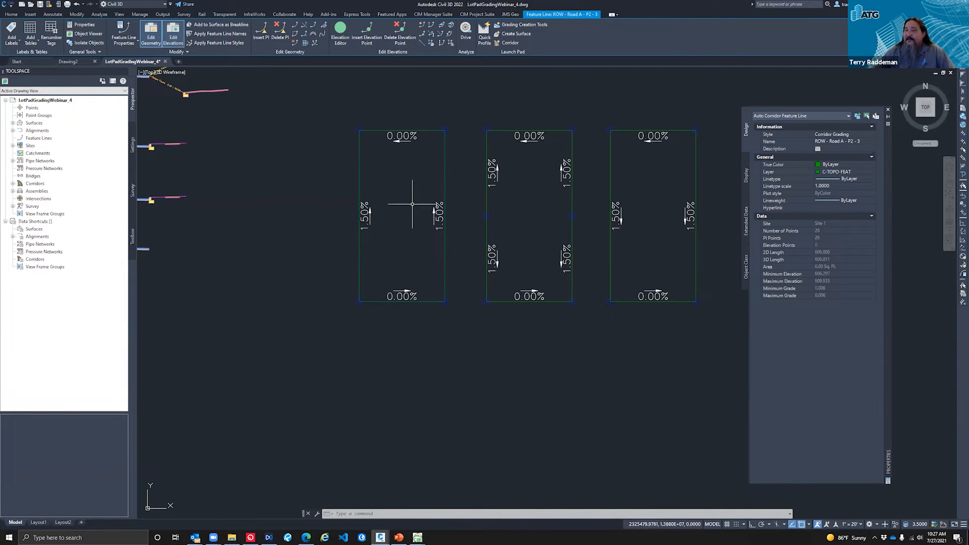
{"action": "scroll", "coordinate": [396, 191], "scroll_direction": "down", "scroll_amount": 8}
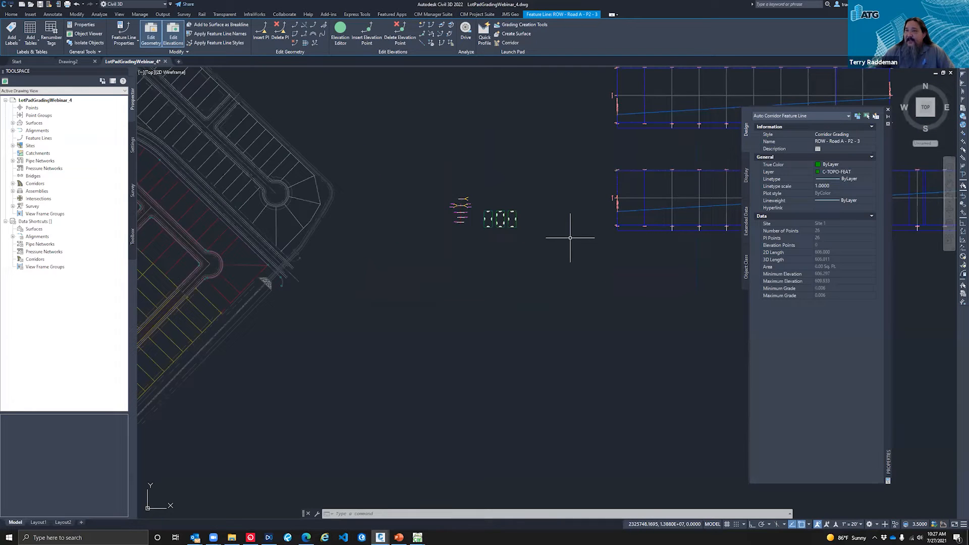
{"action": "scroll", "coordinate": [595, 244], "scroll_direction": "down", "scroll_amount": 2}
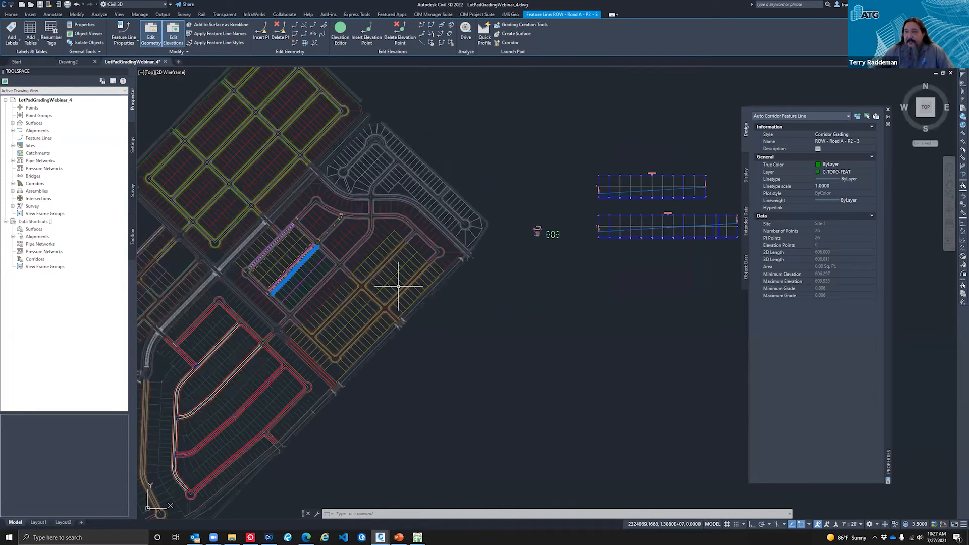
{"action": "scroll", "coordinate": [278, 294], "scroll_direction": "up", "scroll_amount": 8}
{"action": "key", "text": "Escape"}
{"action": "key", "text": "Escape"}
{"action": "left_click", "coordinate": [293, 238]}
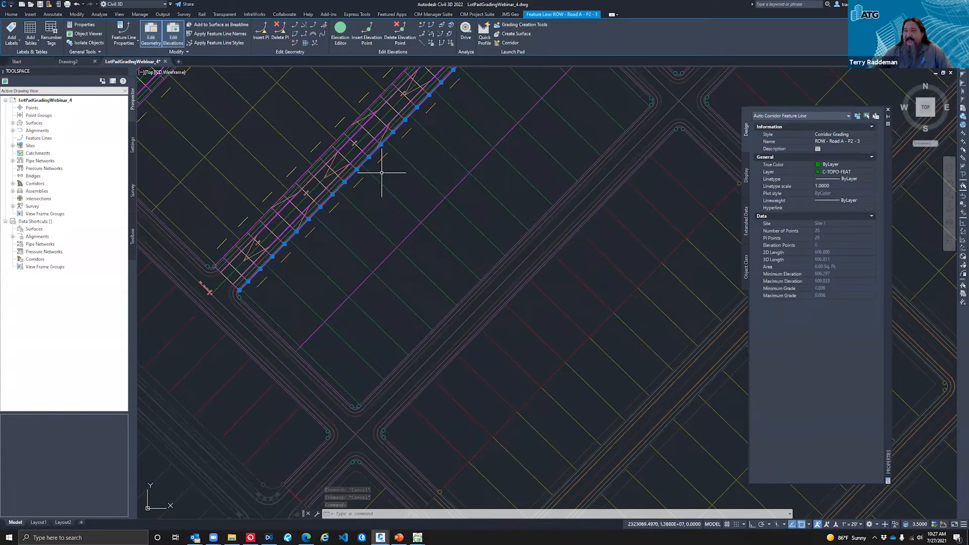
{"action": "key", "text": "Escape"}
{"action": "scroll", "coordinate": [434, 383], "scroll_direction": "down", "scroll_amount": 2}
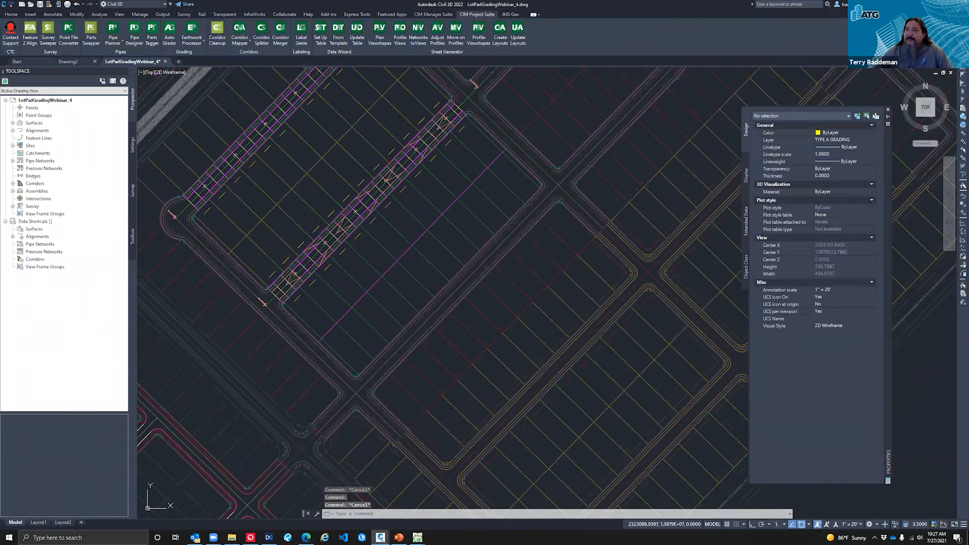
{"action": "scroll", "coordinate": [439, 199], "scroll_direction": "up", "scroll_amount": 2}
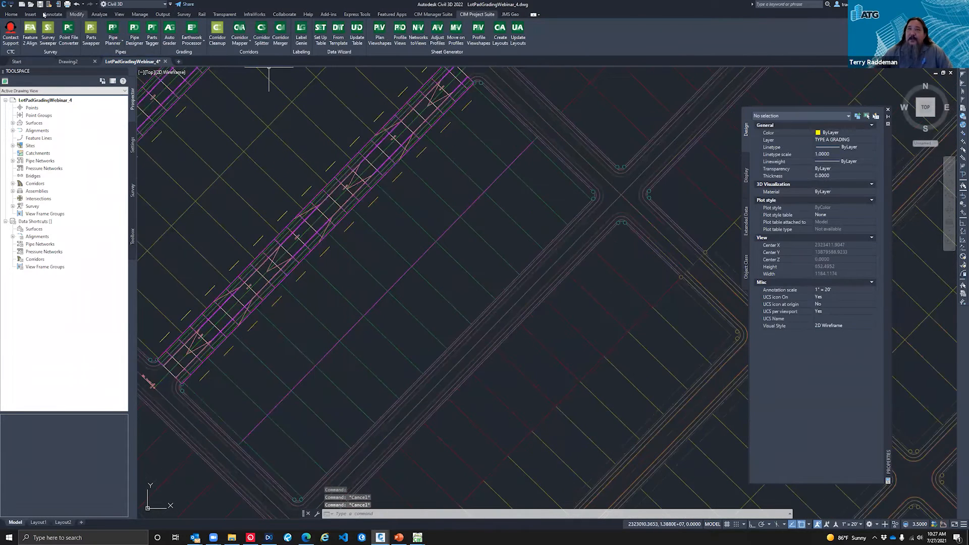
Step: Create Site 1 feature lines from the xref side lot lines southeast of Road A, using Basic Feature Line style and the selected entity layer
{"action": "left_click", "coordinate": [11, 14]}
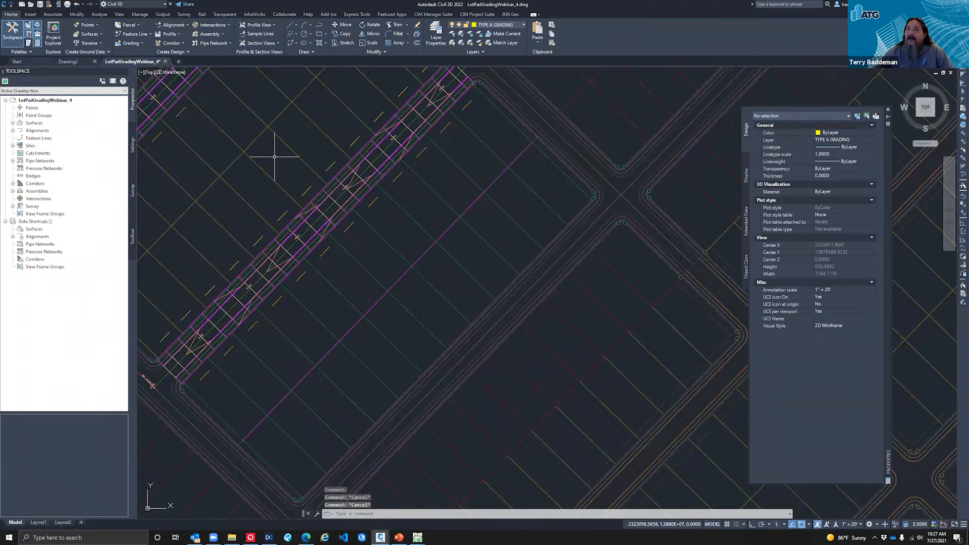
{"action": "left_click", "coordinate": [443, 200]}
{"action": "key", "text": "Escape"}
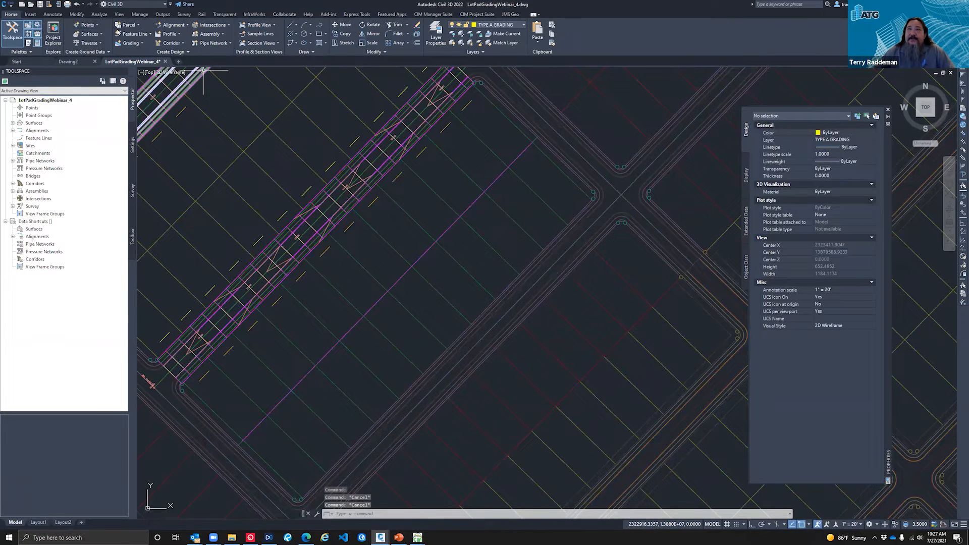
{"action": "left_click", "coordinate": [142, 37]}
{"action": "left_click", "coordinate": [178, 63]}
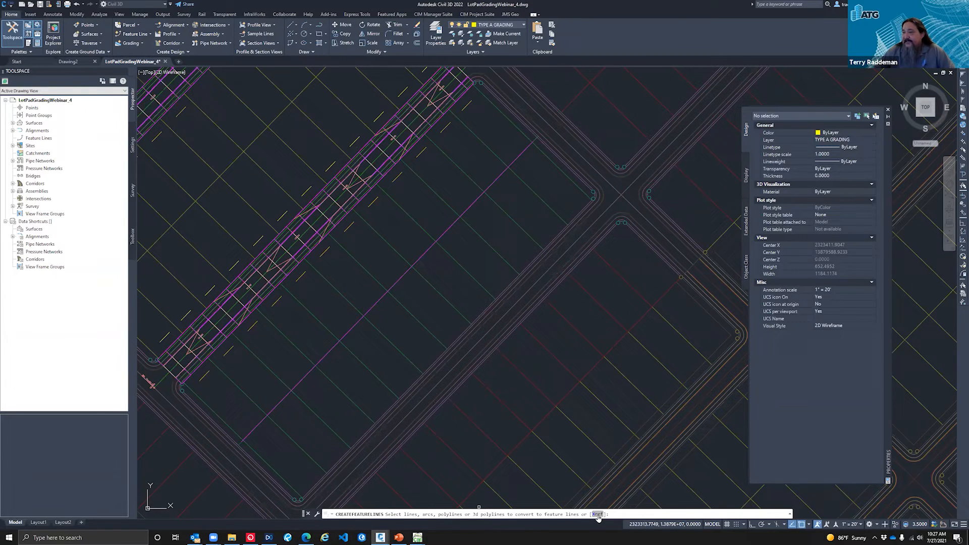
{"action": "left_click", "coordinate": [597, 515]}
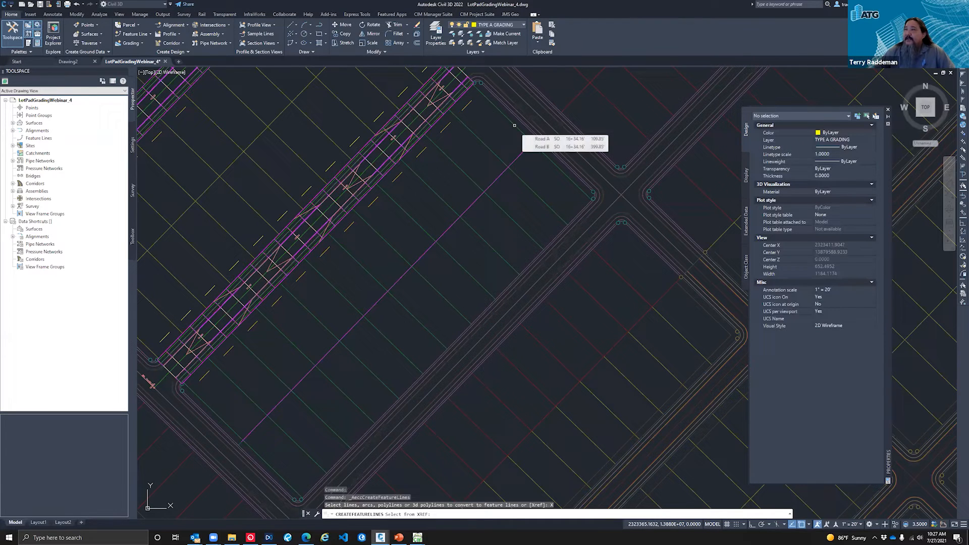
{"action": "left_click", "coordinate": [515, 124]}
{"action": "mouse_move", "coordinate": [489, 134]}
{"action": "left_mouse_down"}
{"action": "mouse_move", "coordinate": [227, 393]}
{"action": "mouse_move", "coordinate": [225, 418]}
{"action": "left_mouse_up"}
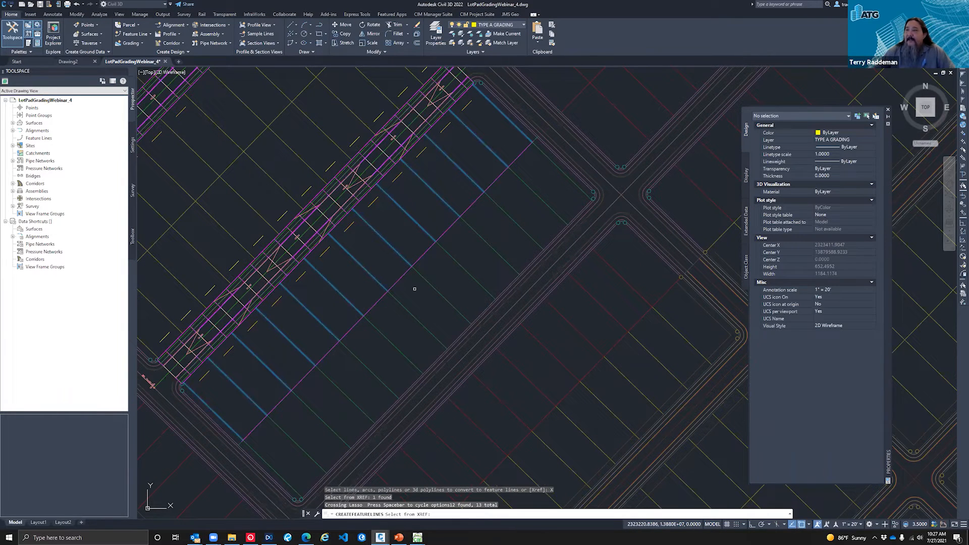
{"action": "key", "text": "Return"}
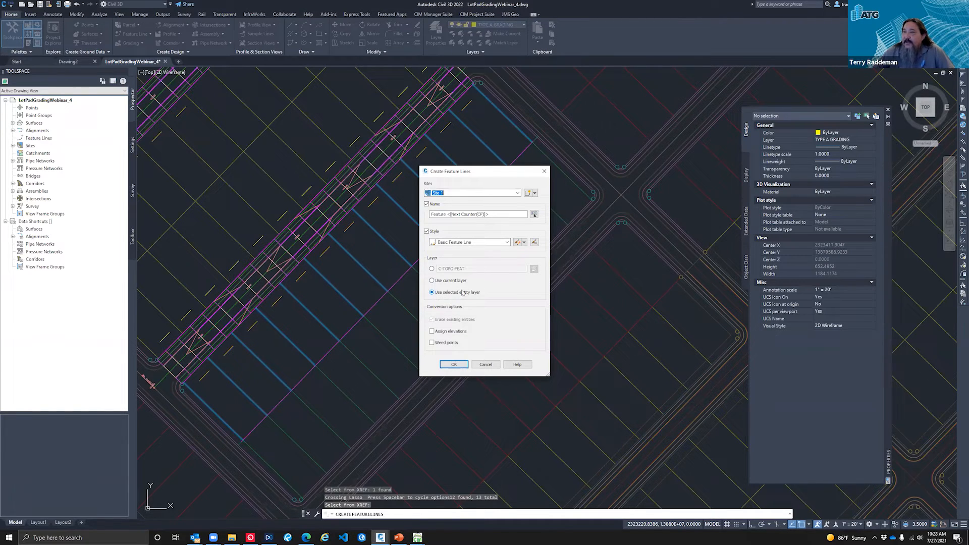
{"action": "left_click", "coordinate": [454, 365]}
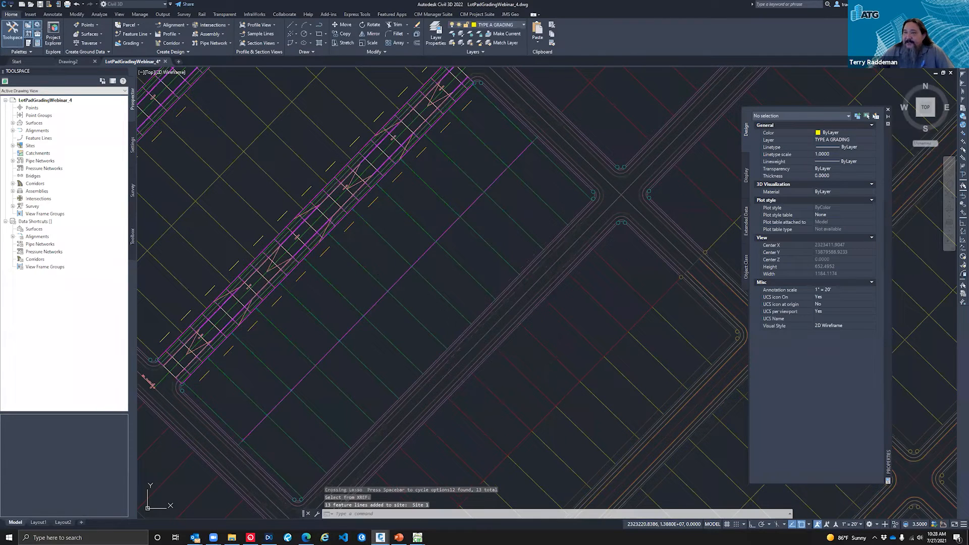
Step: Compare the properties of a new side lot feature line with the Road A P2 ROW feature line where they meet
{"action": "left_click", "coordinate": [374, 228]}
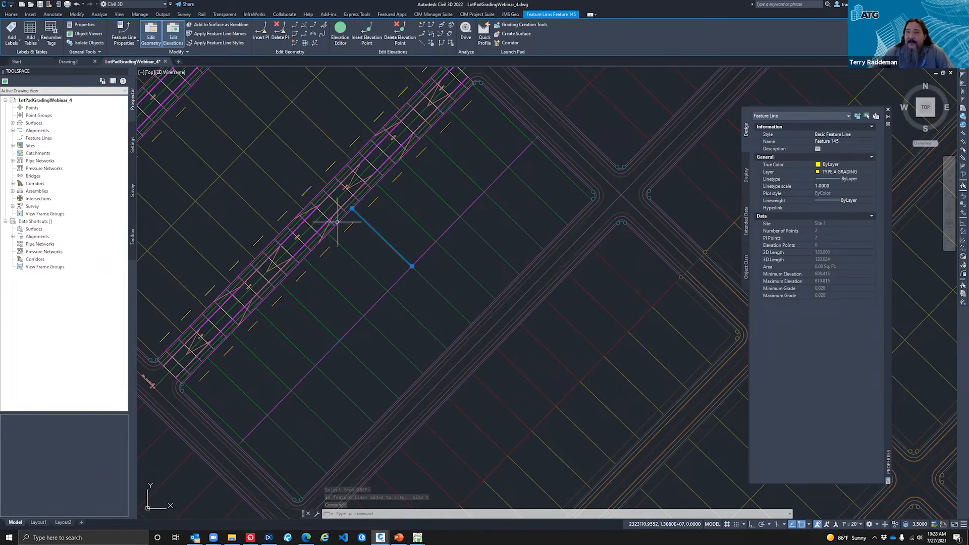
{"action": "key", "text": "Escape"}
{"action": "scroll", "coordinate": [346, 205], "scroll_direction": "up", "scroll_amount": 4}
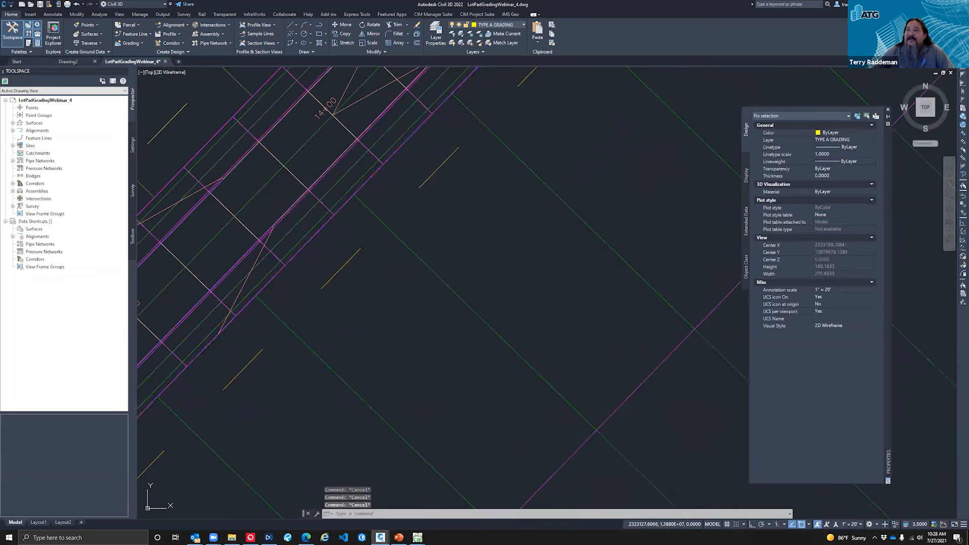
{"action": "left_click", "coordinate": [344, 205]}
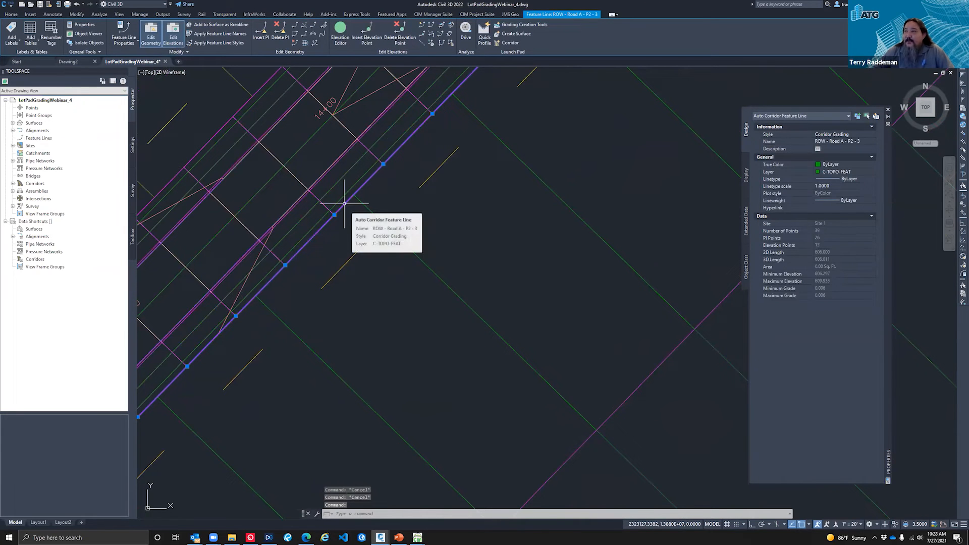
{"action": "key", "text": "Escape"}
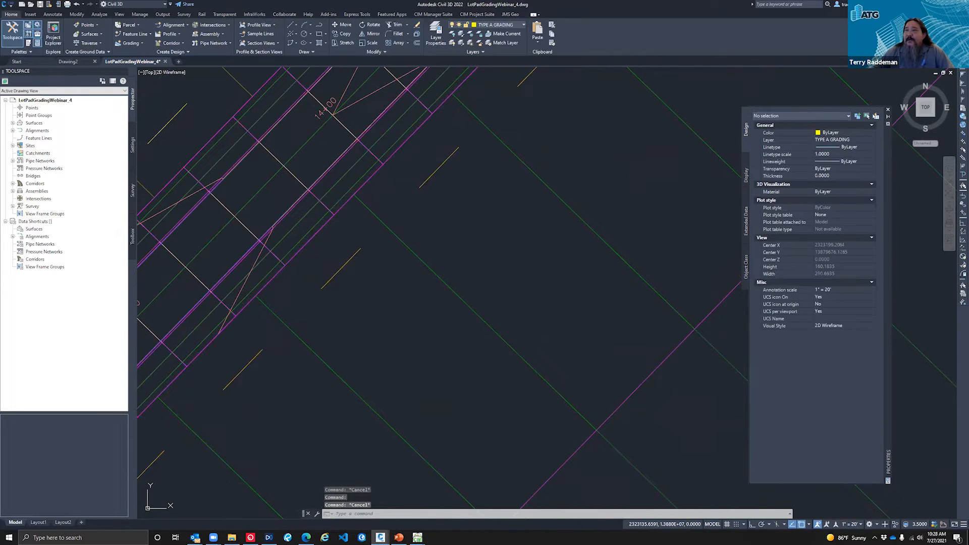
{"action": "left_click", "coordinate": [368, 207]}
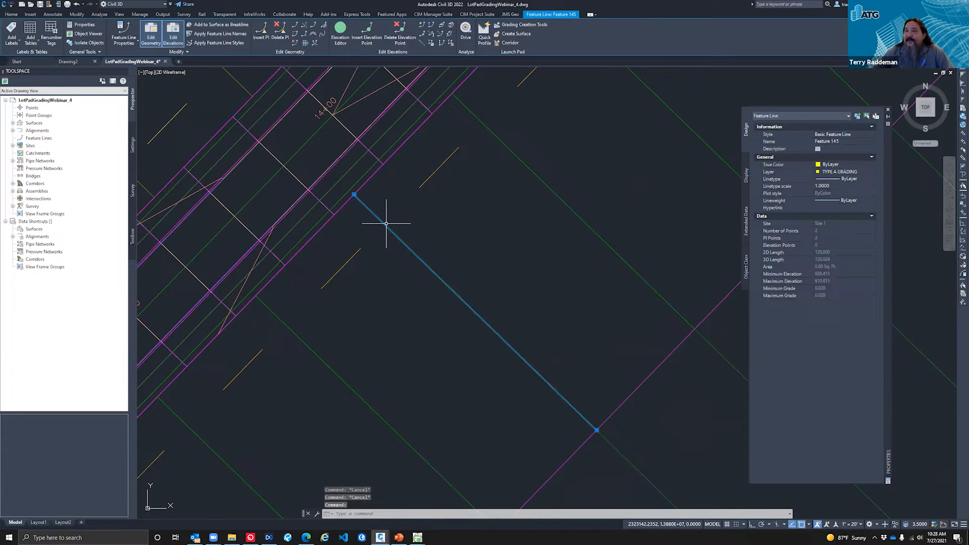
{"action": "key", "text": "Escape"}
{"action": "left_click", "coordinate": [345, 206]}
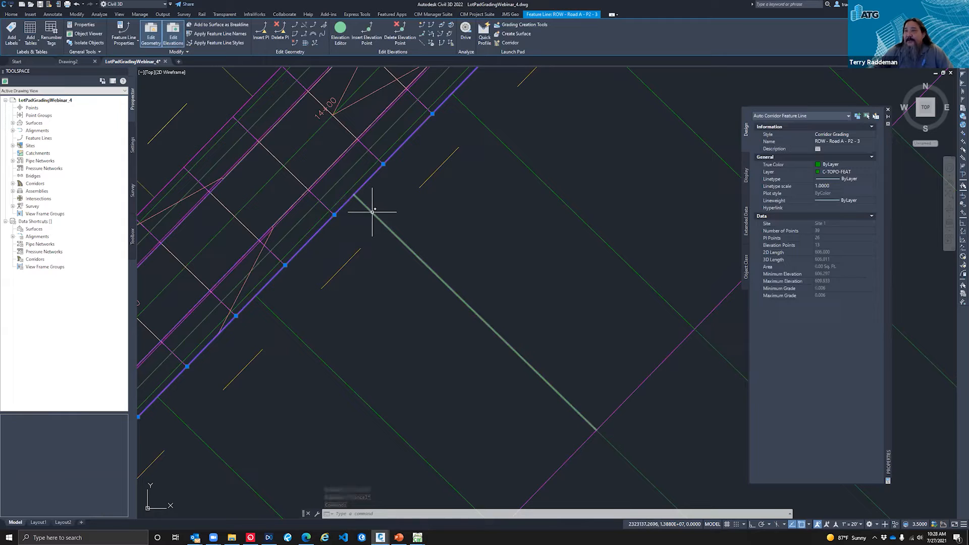
{"action": "key", "text": "Escape"}
Step: Check the side lot feature line's grade with Quick Elevation Edit
{"action": "left_click", "coordinate": [375, 211]}
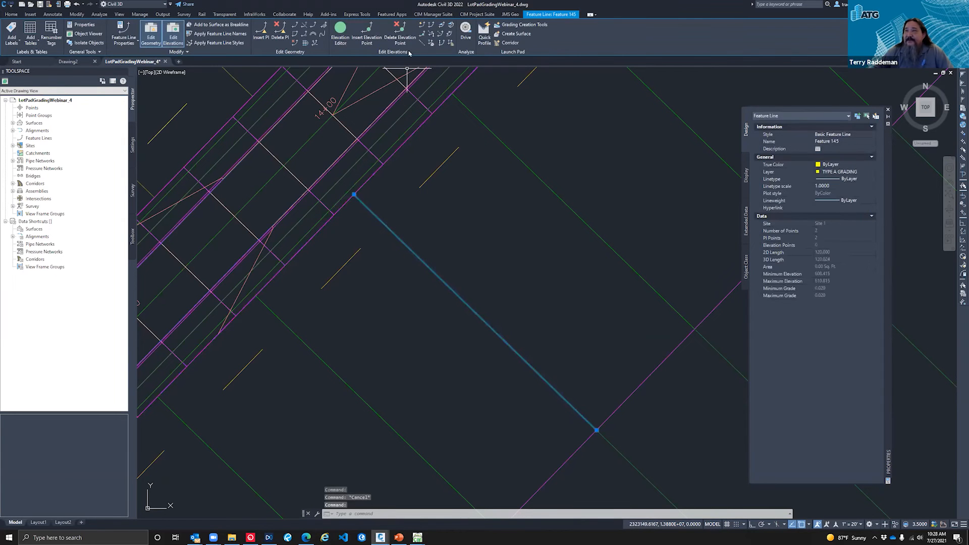
{"action": "left_click", "coordinate": [422, 25]}
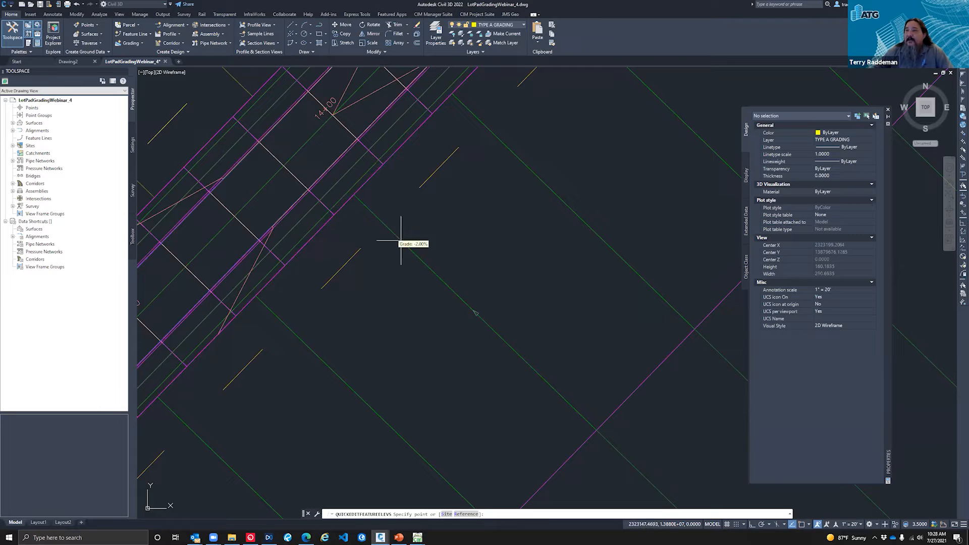
{"action": "key", "text": "Escape"}
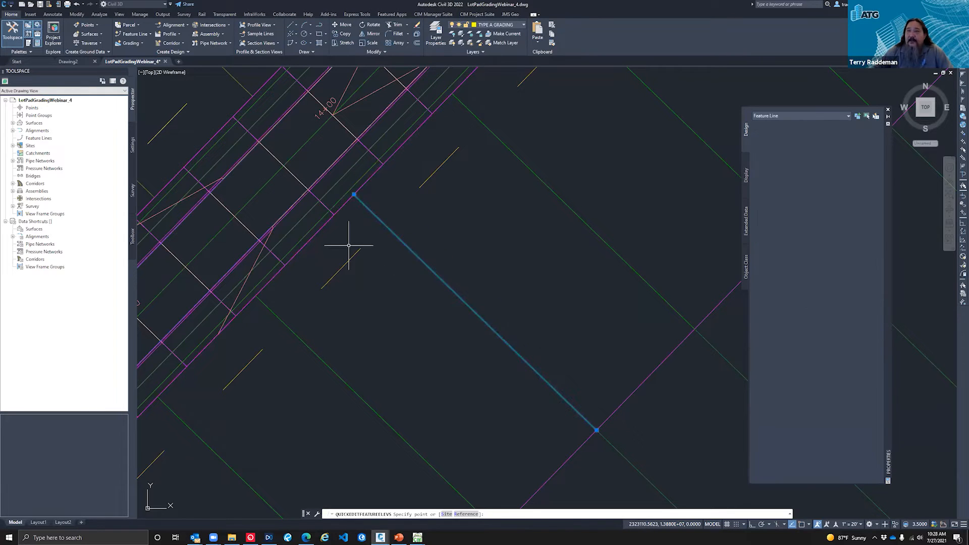
Step: Open the feature line properties of Site 1 and show the split point resolution options
{"action": "left_click", "coordinate": [132, 148]}
{"action": "left_click", "coordinate": [134, 117]}
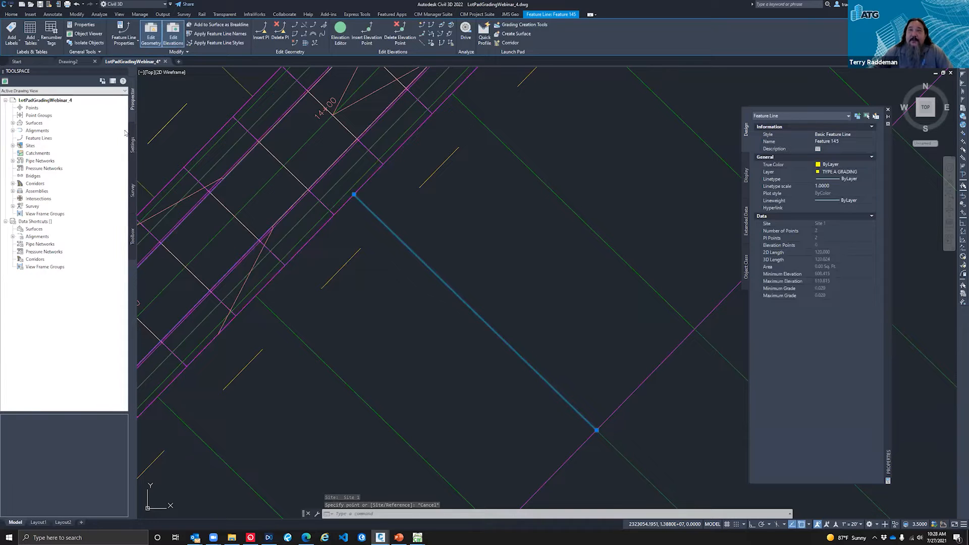
{"action": "left_click", "coordinate": [13, 146]}
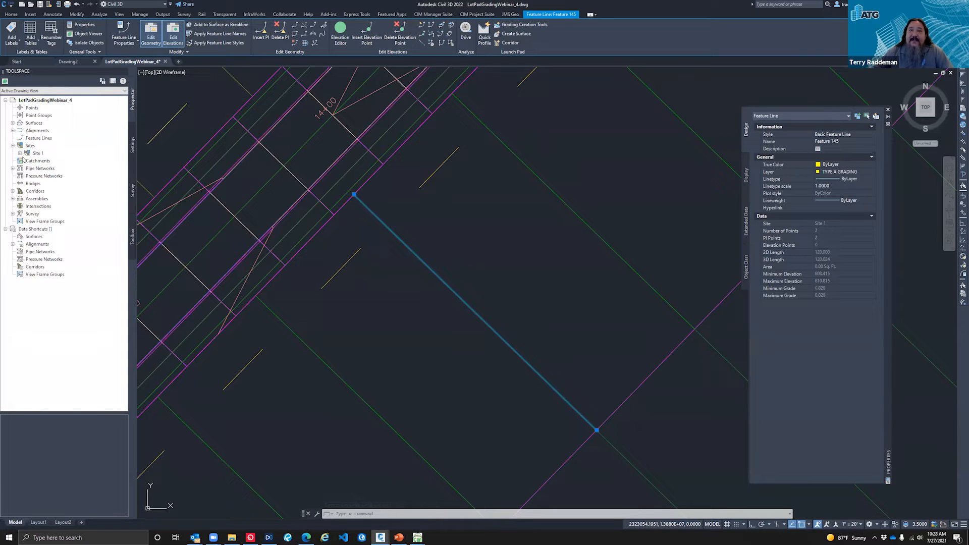
{"action": "left_click", "coordinate": [21, 153]}
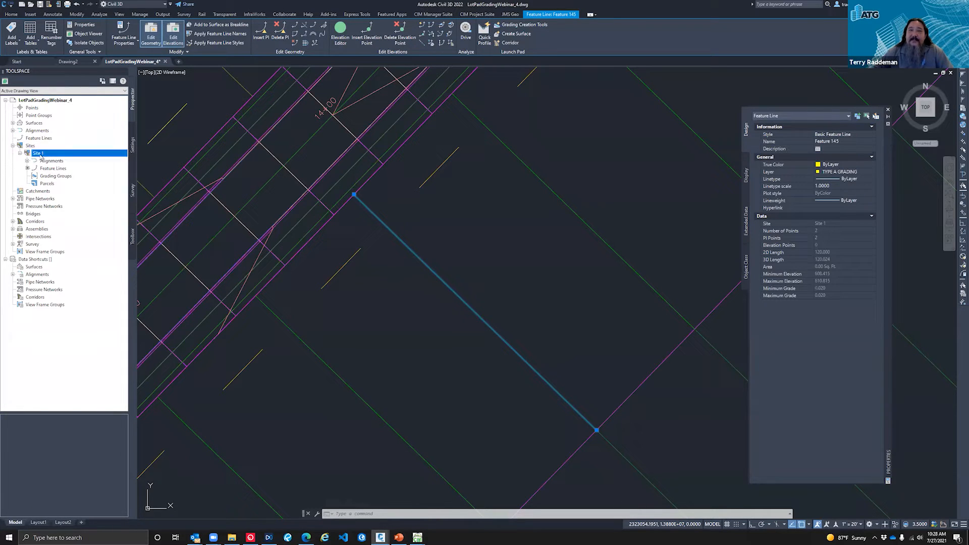
{"action": "left_click", "coordinate": [53, 169]}
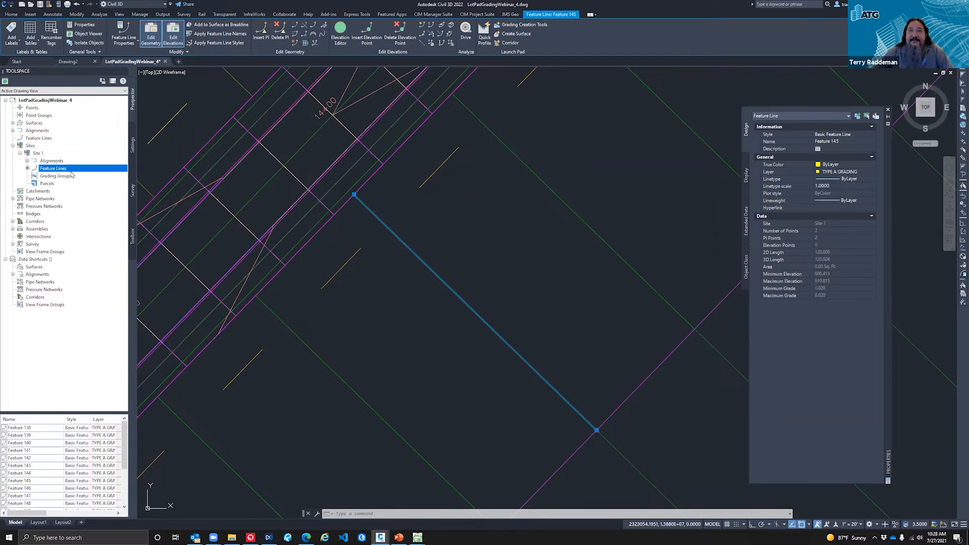
{"action": "right_click", "coordinate": [77, 171]}
{"action": "left_click", "coordinate": [104, 176]}
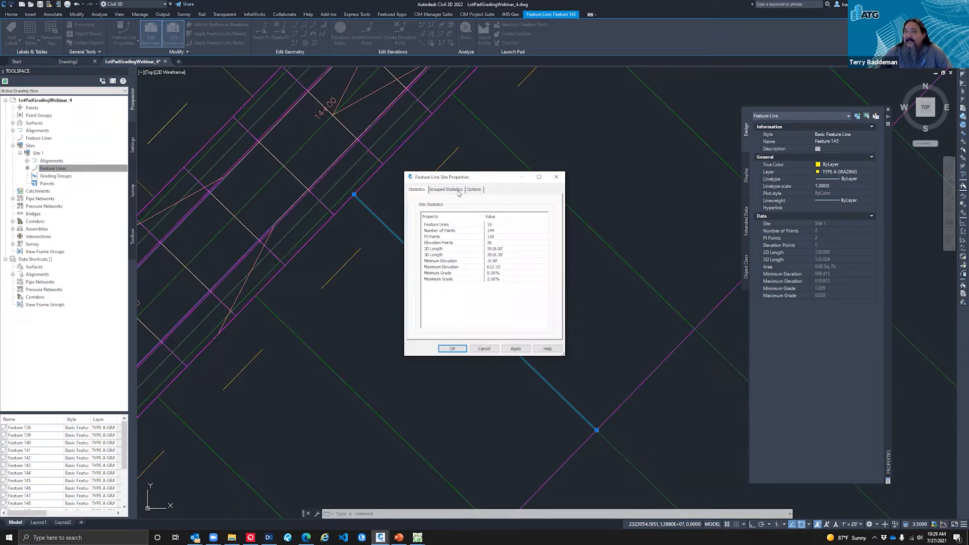
{"action": "left_click", "coordinate": [475, 190]}
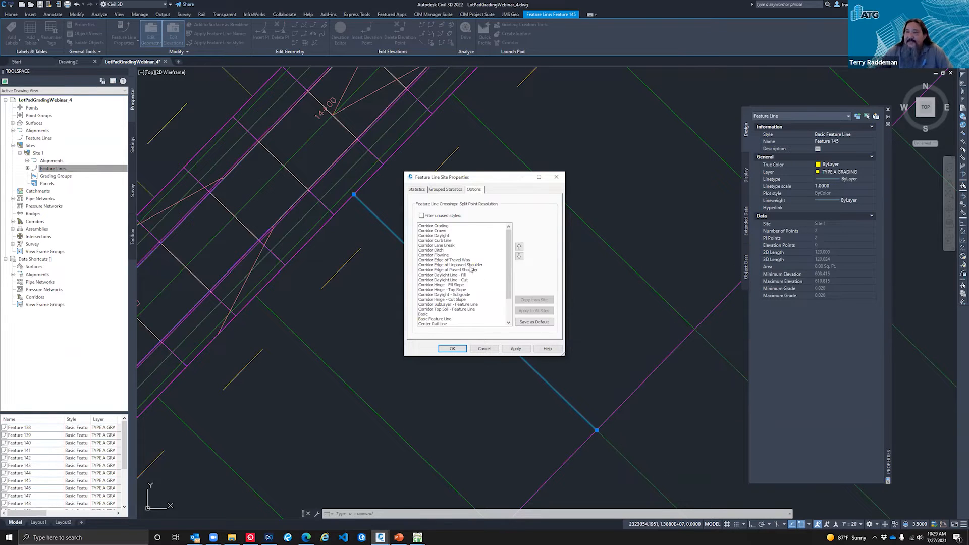
Step: Compare the split point priority of the Corridor Grading and Basic Feature Line styles, and close the site properties without changes
{"action": "left_click", "coordinate": [440, 319]}
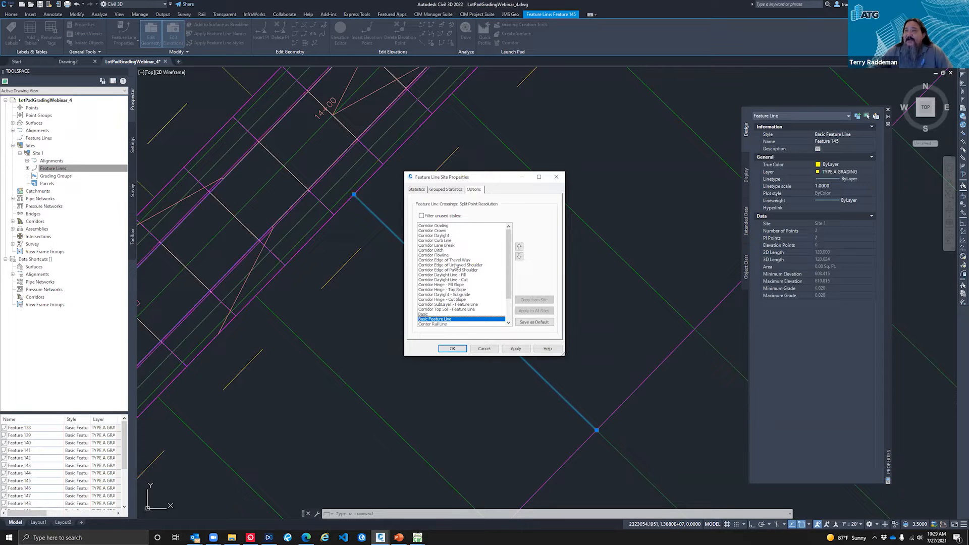
{"action": "left_click", "coordinate": [441, 226]}
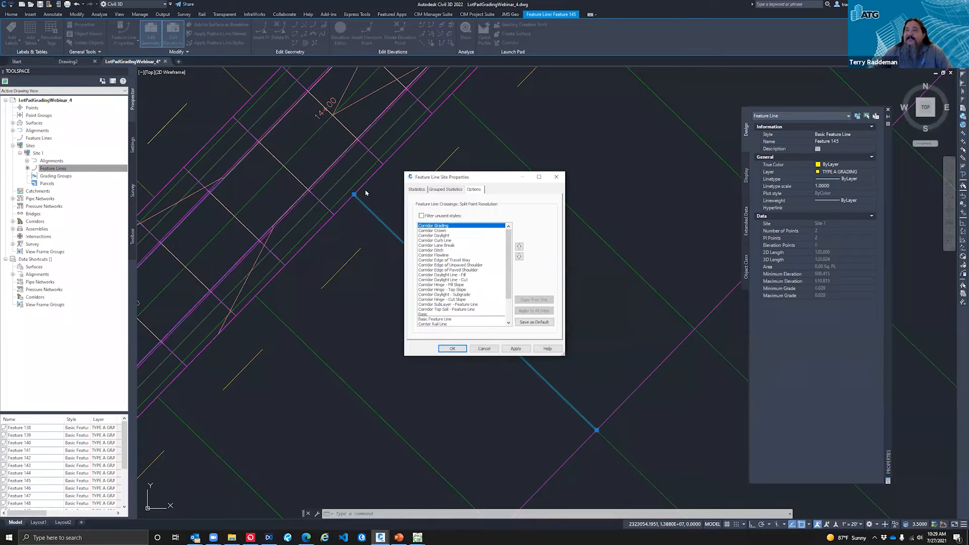
{"action": "left_click", "coordinate": [437, 319]}
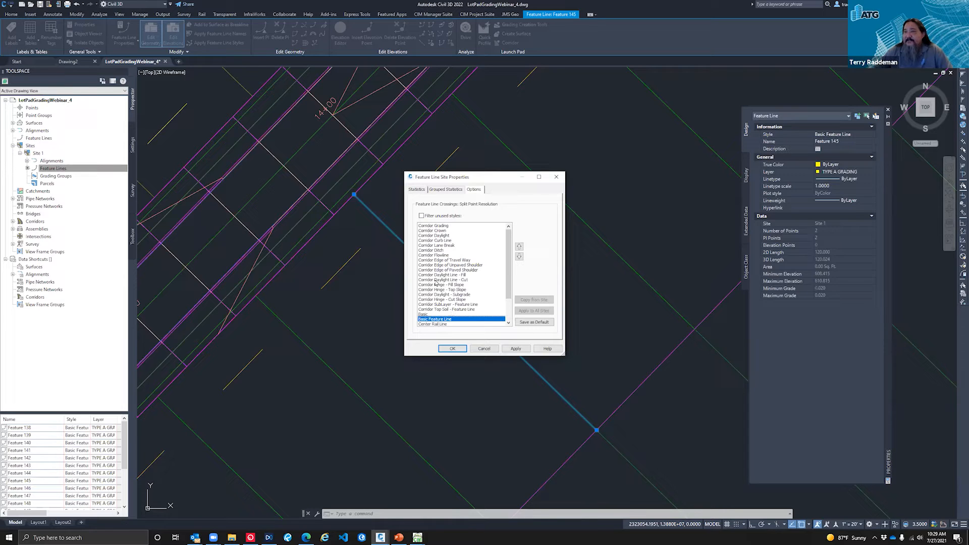
{"action": "left_click", "coordinate": [484, 348]}
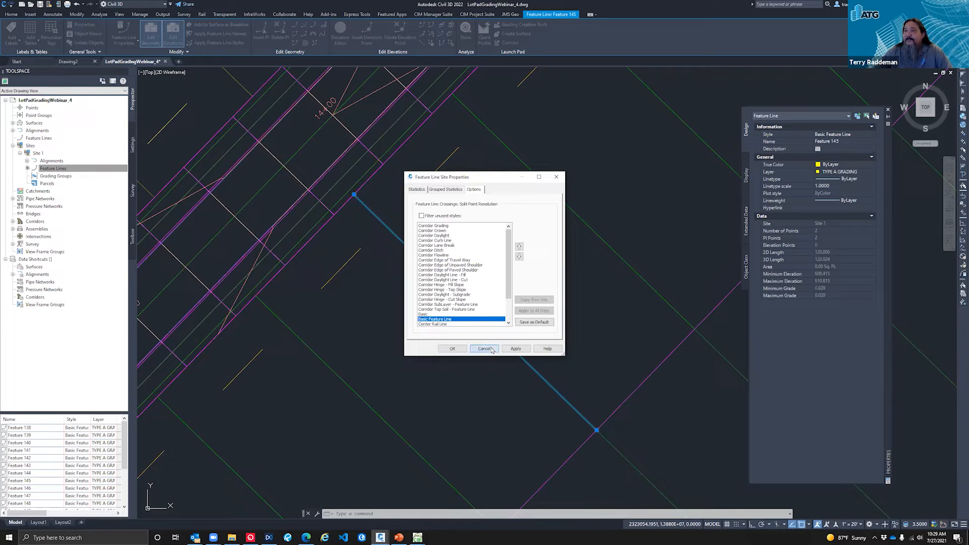
{"action": "key", "text": "Escape"}
{"action": "key", "text": "Escape"}
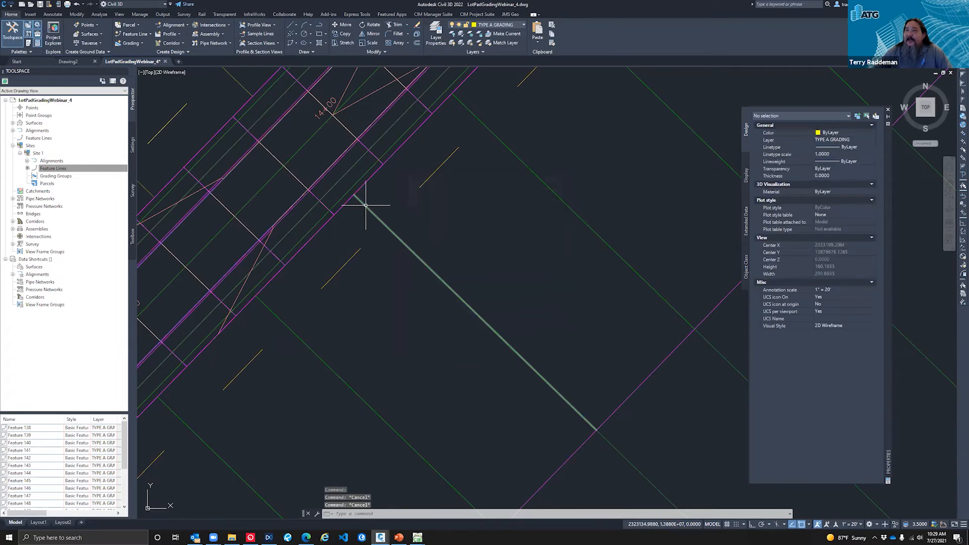
Step: Inspect the side lot feature line's end point at the Road A right-of-way line
{"action": "left_click", "coordinate": [368, 204]}
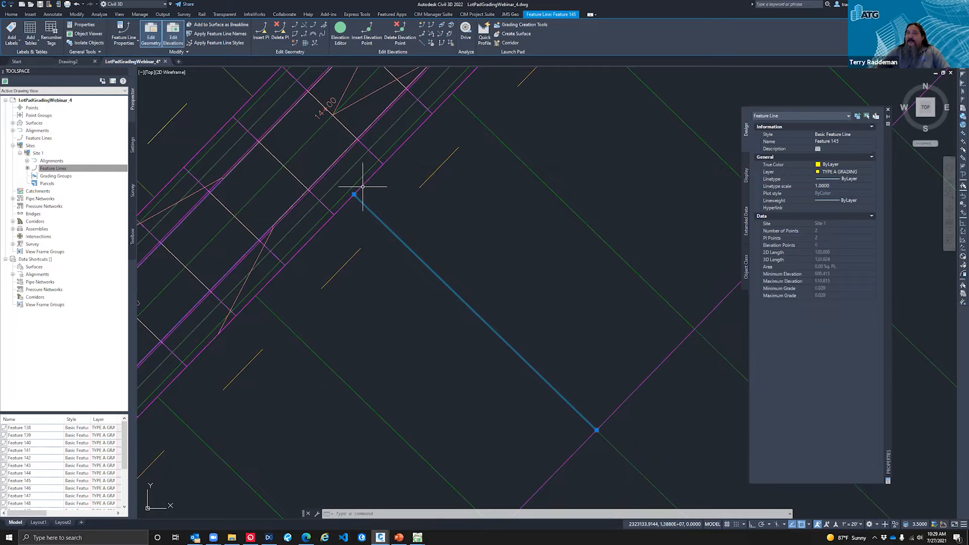
{"action": "key", "text": "Escape"}
{"action": "scroll", "coordinate": [368, 195], "scroll_direction": "down", "scroll_amount": 3}
{"action": "key", "text": "Escape"}
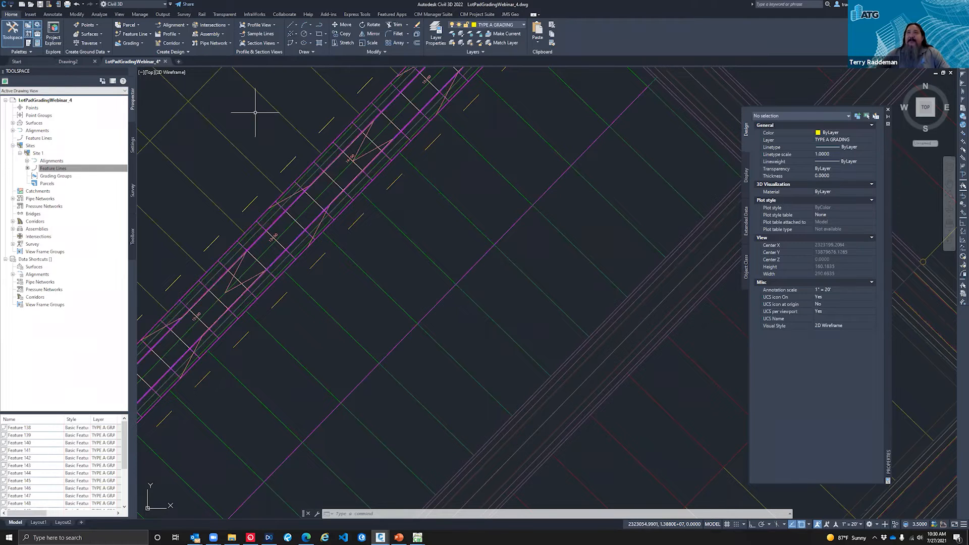
Step: Open Auto Grader and move its window clear of the Road A corridor
{"action": "left_click", "coordinate": [471, 15]}
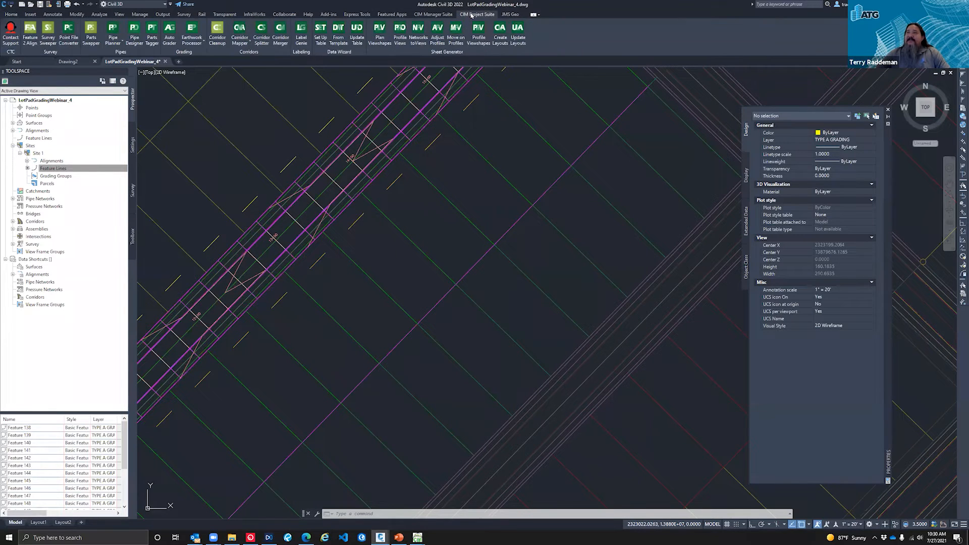
{"action": "left_click", "coordinate": [171, 39]}
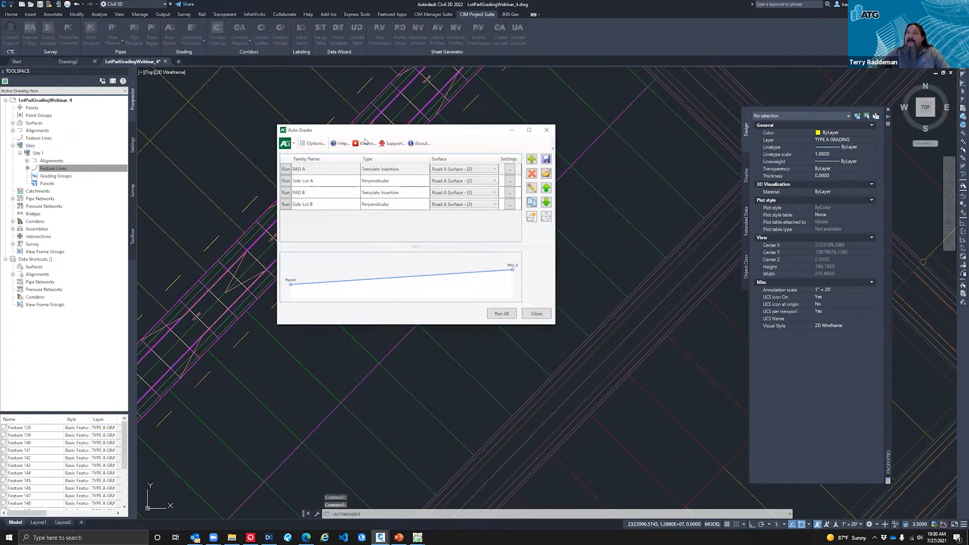
{"action": "left_click_drag", "start_coordinate": [361, 135], "coordinate": [491, 191]}
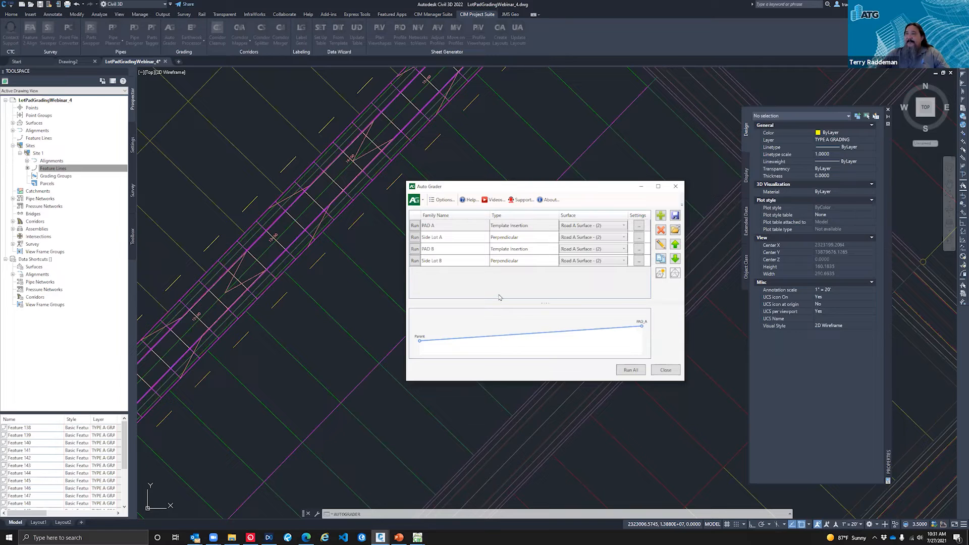
Step: Compare the profile previews of the PAD A, Side Lot A, PAD B and Side Lot B grading families
{"action": "left_click", "coordinate": [453, 240]}
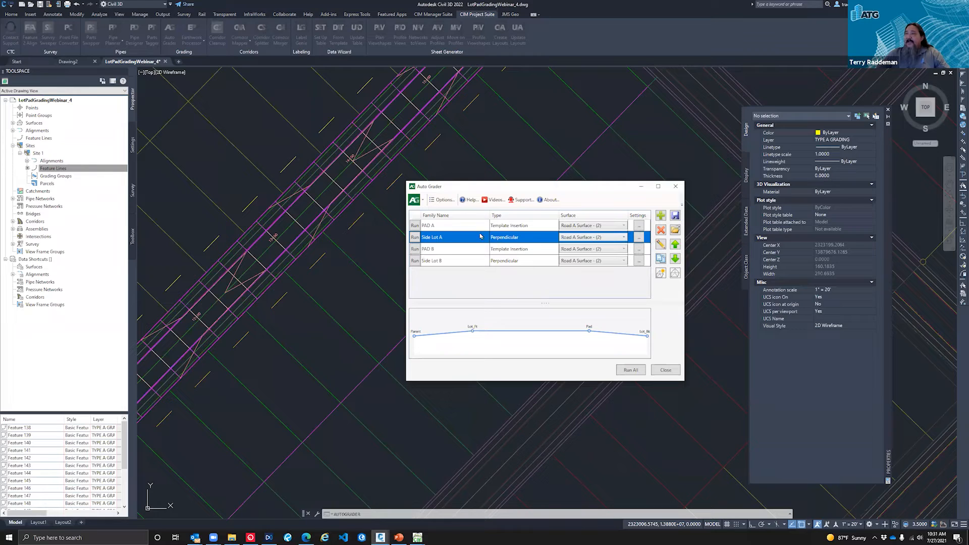
{"action": "left_click", "coordinate": [465, 228]}
{"action": "left_click", "coordinate": [461, 239]}
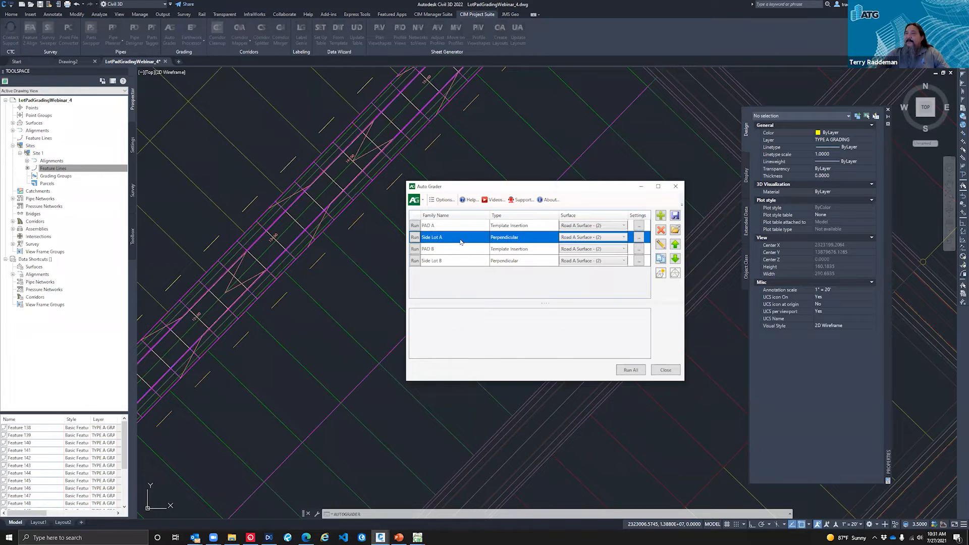
{"action": "left_click", "coordinate": [459, 249]}
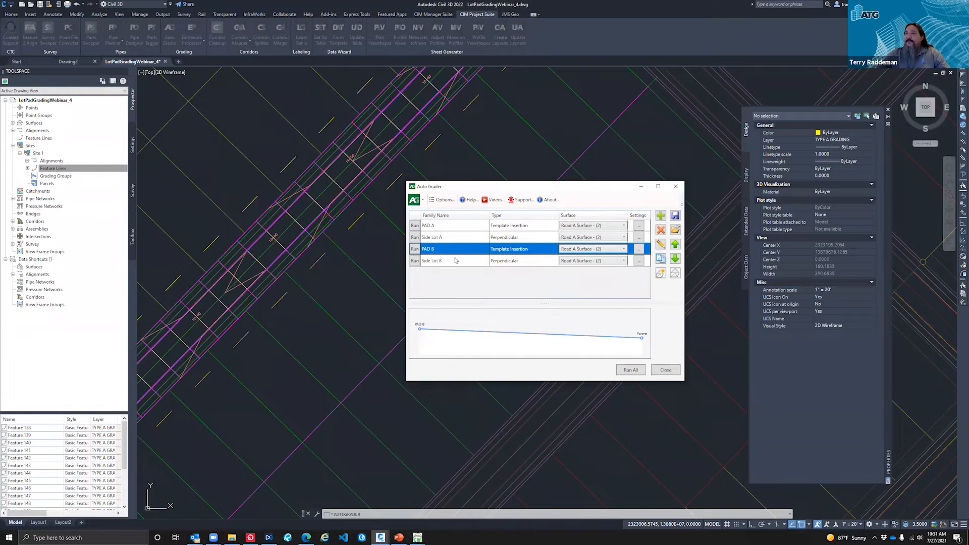
{"action": "left_click", "coordinate": [457, 260]}
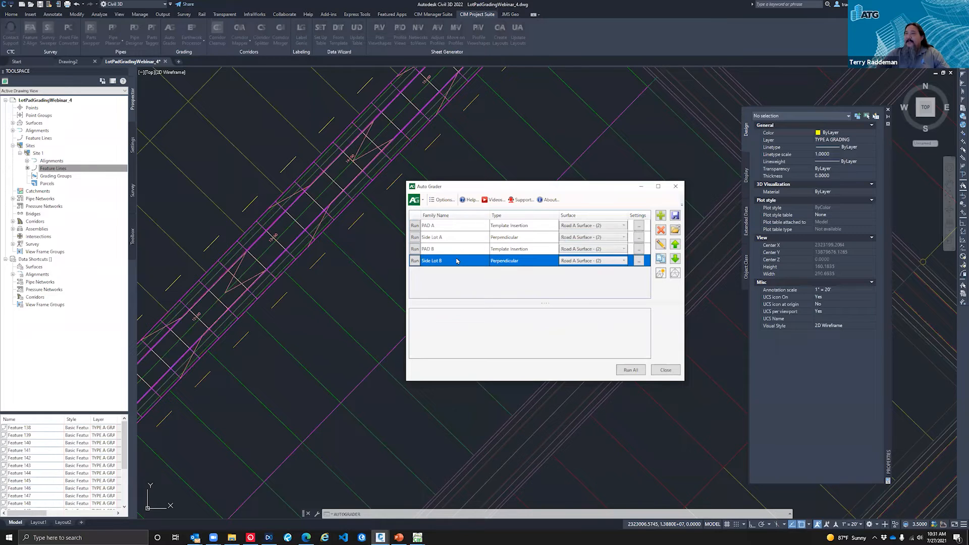
Step: Open the PAD A family for editing and try to pick a new object for its PAD_A grading child
{"action": "left_click", "coordinate": [453, 227]}
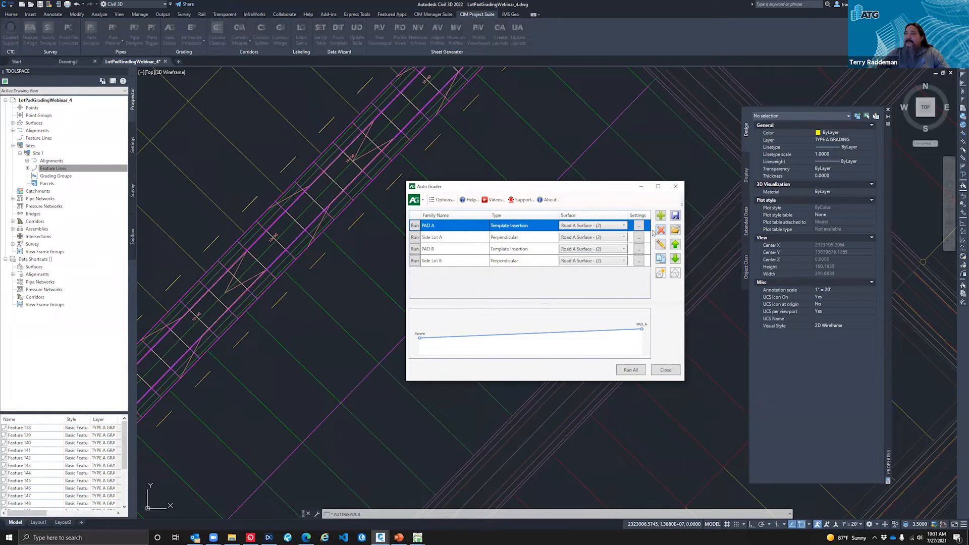
{"action": "left_click", "coordinate": [661, 245]}
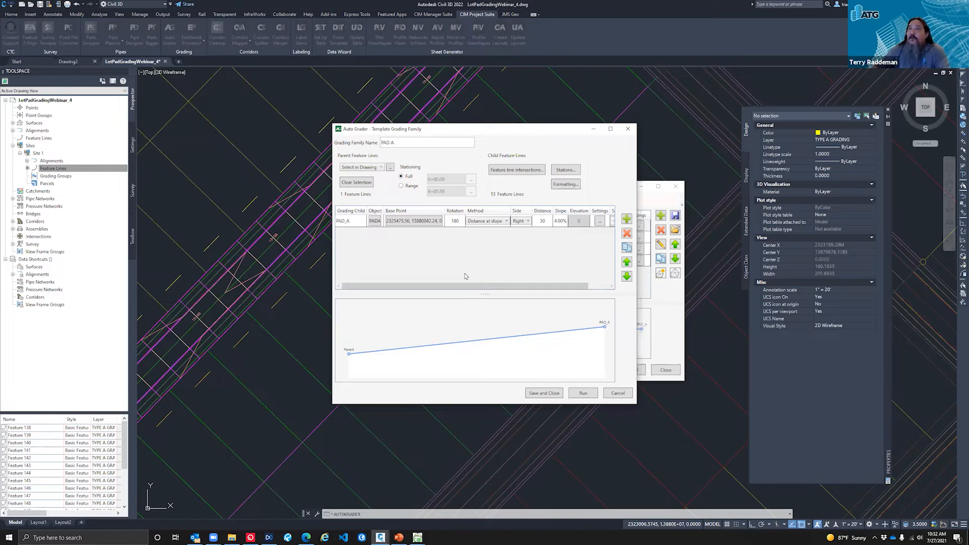
{"action": "left_click", "coordinate": [352, 225]}
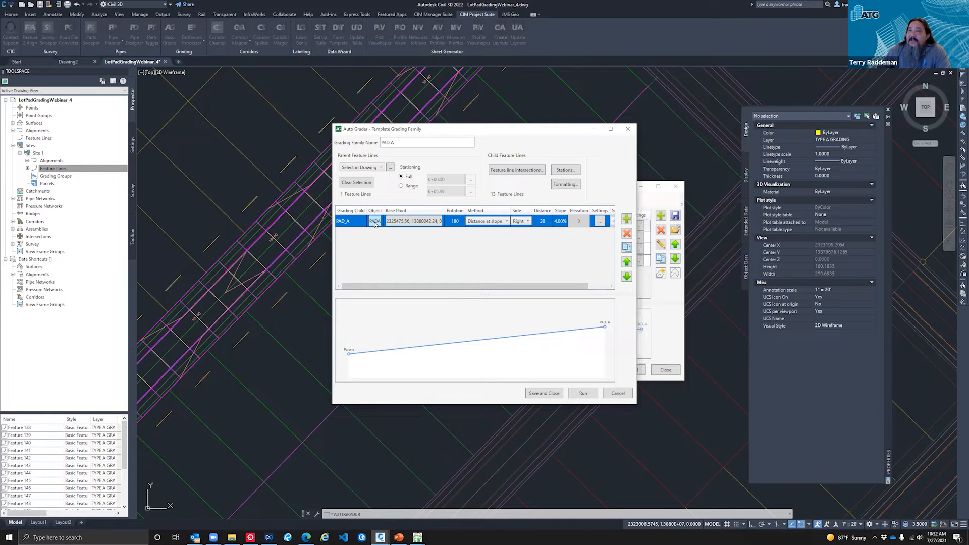
{"action": "left_click", "coordinate": [375, 222]}
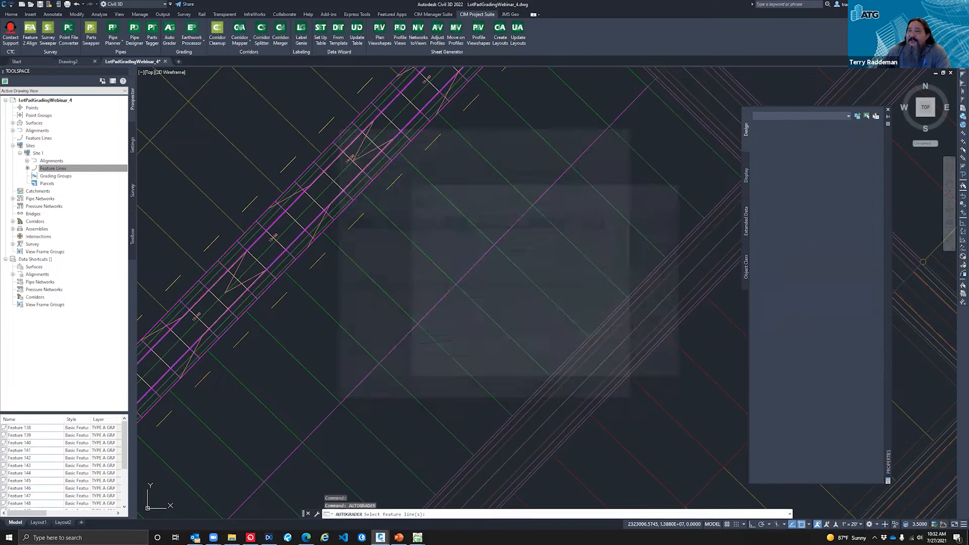
{"action": "scroll", "coordinate": [354, 227], "scroll_direction": "down", "scroll_amount": 5}
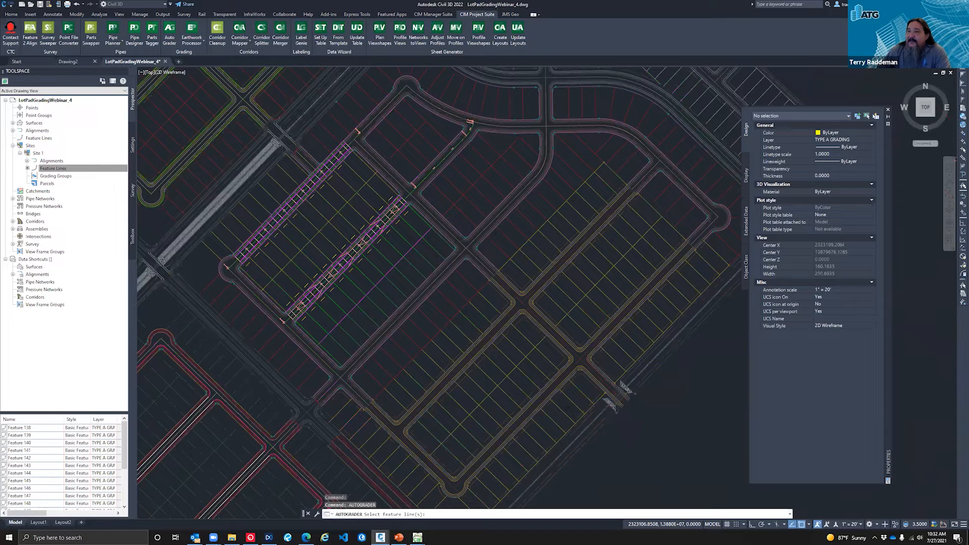
{"action": "scroll", "coordinate": [288, 308], "scroll_direction": "down", "scroll_amount": 3}
{"action": "middle_click_drag", "start_coordinate": [623, 348], "coordinate": [418, 288]}
{"action": "scroll", "coordinate": [330, 215], "scroll_direction": "up", "scroll_amount": 8}
{"action": "scroll", "coordinate": [439, 273], "scroll_direction": "down", "scroll_amount": 10}
{"action": "key", "text": "Return"}
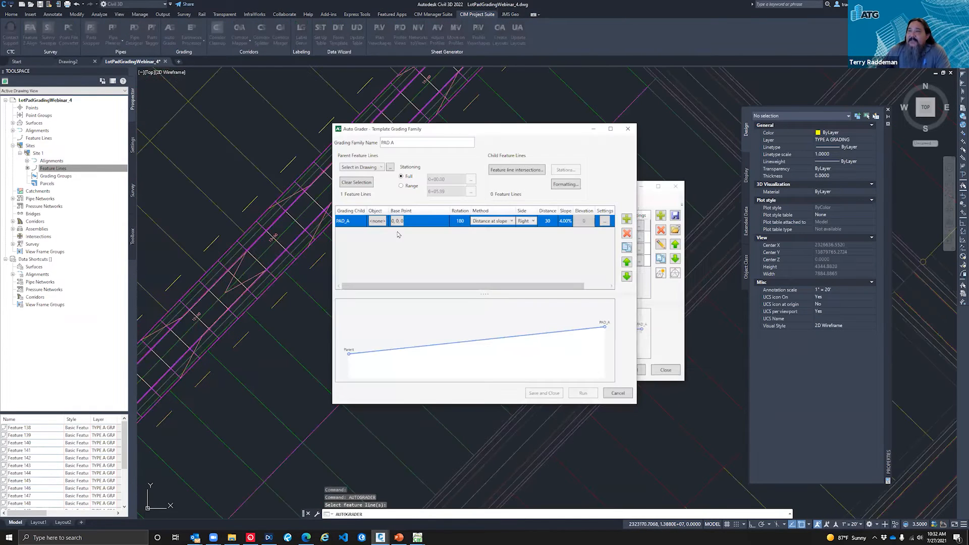
Step: Select the first pad template rectangle beside the typical sections as the PAD_A grading child's object
{"action": "left_click", "coordinate": [377, 221]}
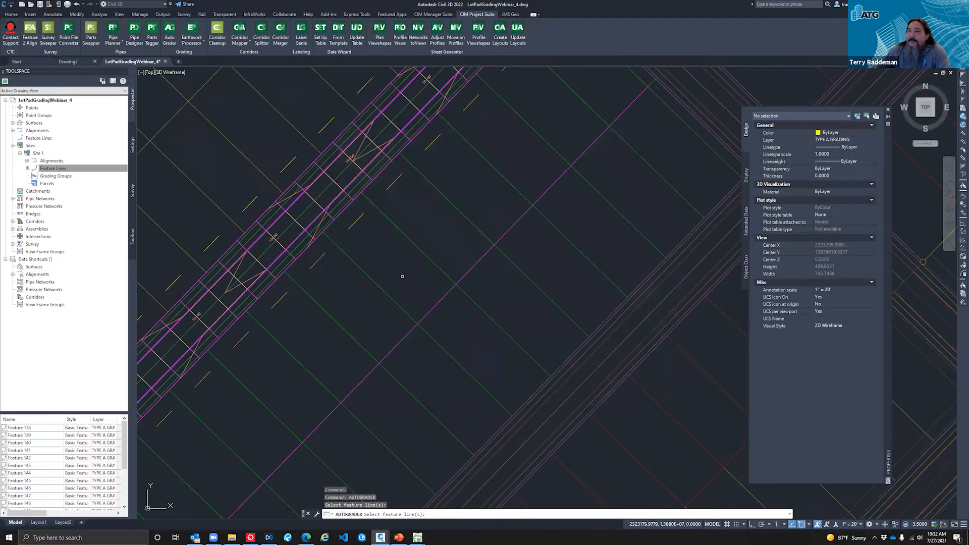
{"action": "scroll", "coordinate": [403, 276], "scroll_direction": "down", "scroll_amount": 1}
{"action": "scroll", "coordinate": [358, 287], "scroll_direction": "down", "scroll_amount": 8}
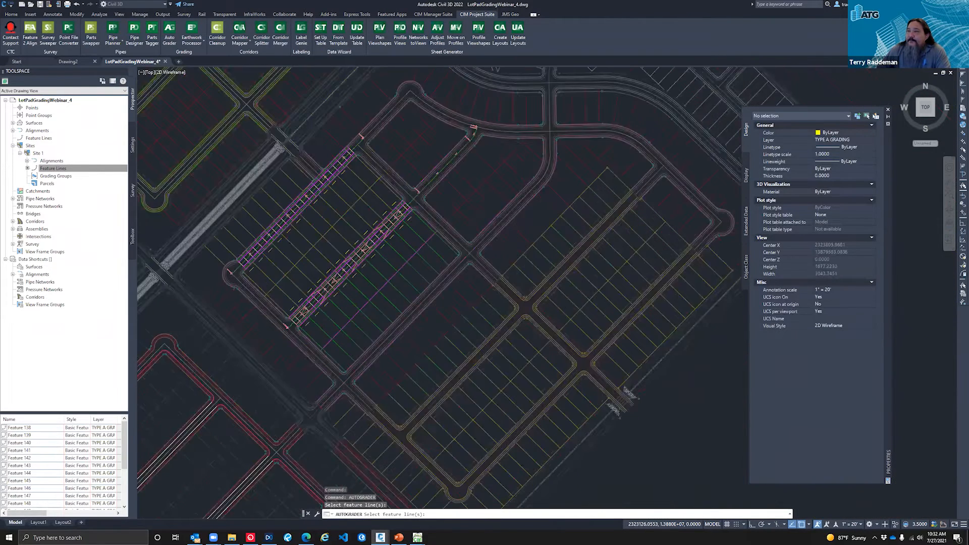
{"action": "scroll", "coordinate": [495, 267], "scroll_direction": "up", "scroll_amount": 10}
{"action": "left_click", "coordinate": [480, 263]}
{"action": "key", "text": "Return"}
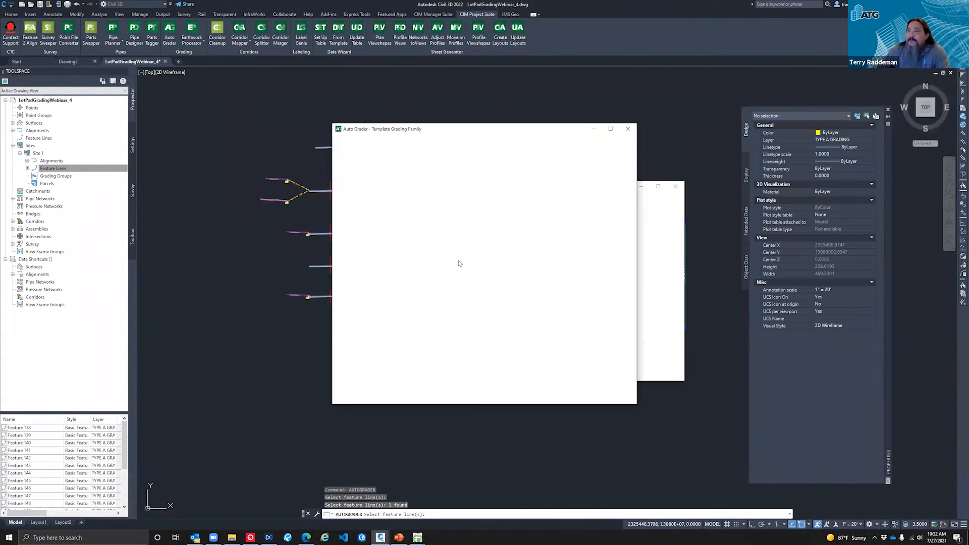
Step: Set the PAD_A child's base point to the midpoint of the pad template's upper edge
{"action": "left_click", "coordinate": [398, 221]}
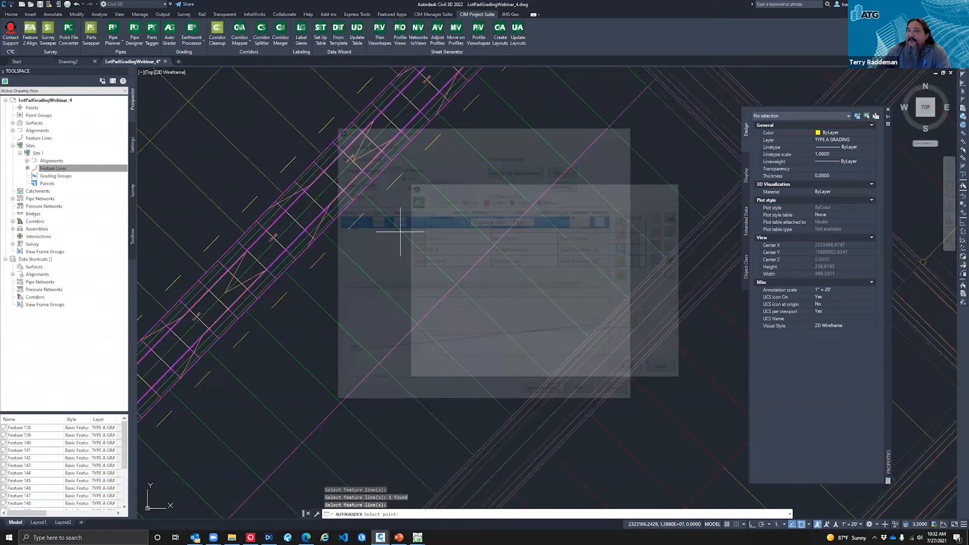
{"action": "scroll", "coordinate": [465, 285], "scroll_direction": "down", "scroll_amount": 2}
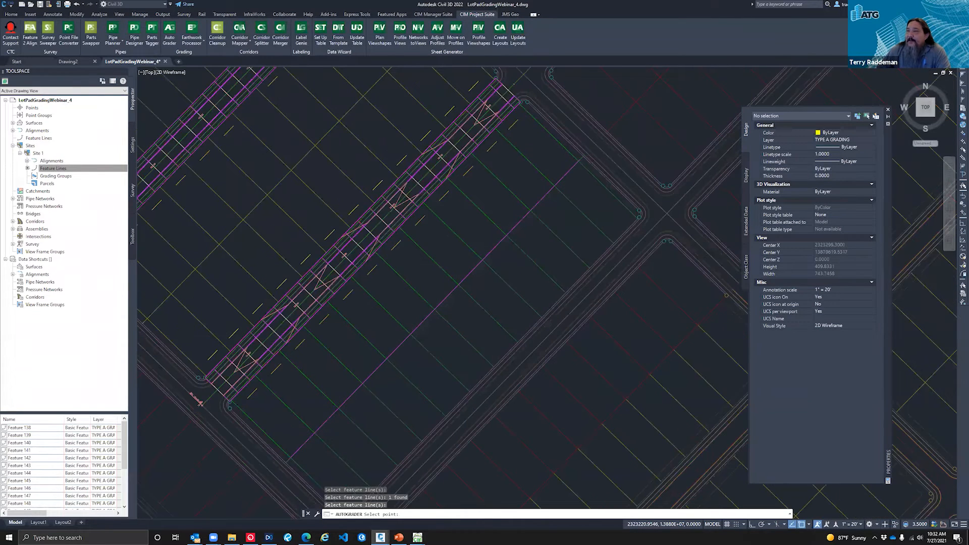
{"action": "scroll", "coordinate": [520, 276], "scroll_direction": "down", "scroll_amount": 10}
{"action": "scroll", "coordinate": [520, 276], "scroll_direction": "up", "scroll_amount": 12}
{"action": "type", "text": "mid"}
{"action": "key", "text": "Return"}
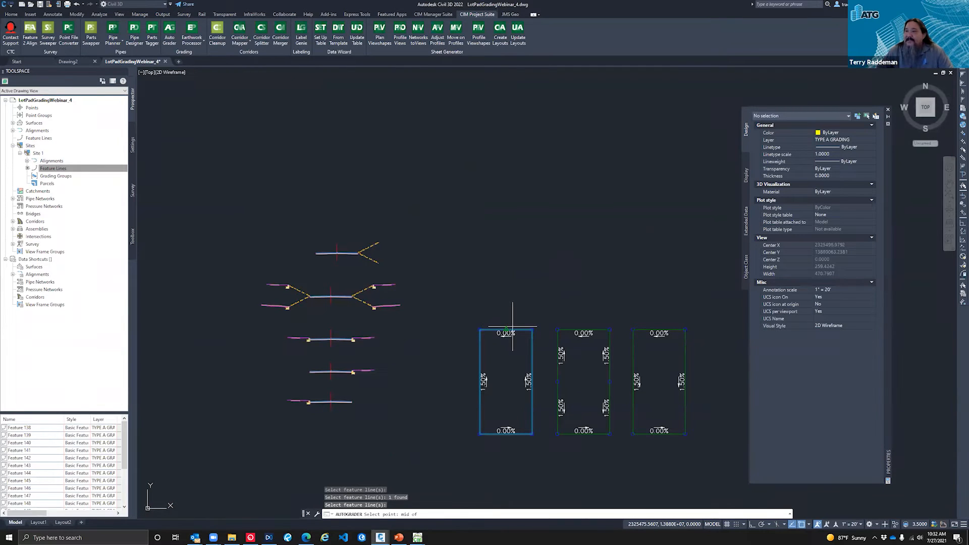
{"action": "left_click", "coordinate": [510, 326]}
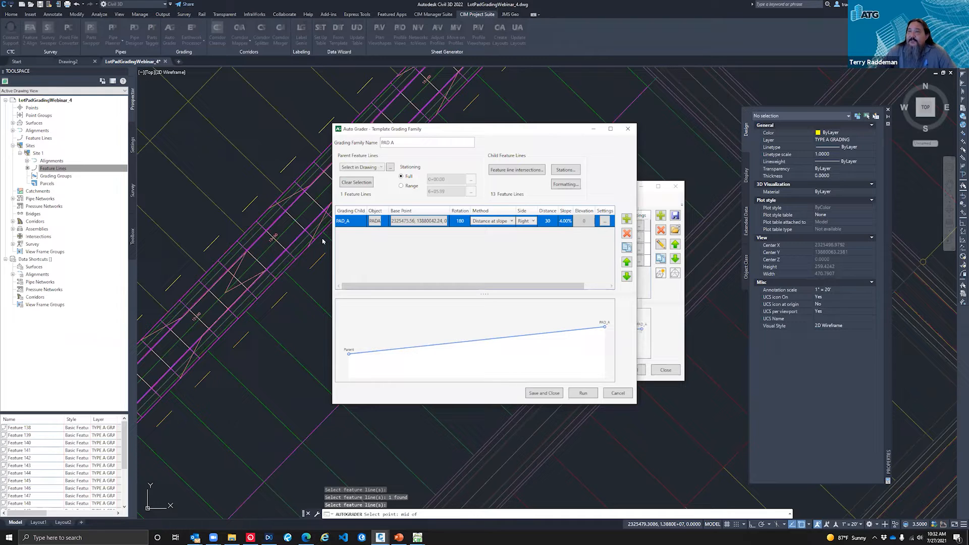
Step: Review PAD A's parent feature line selection in the drawing and by filter, and close the family without saving
{"action": "left_click", "coordinate": [391, 168]}
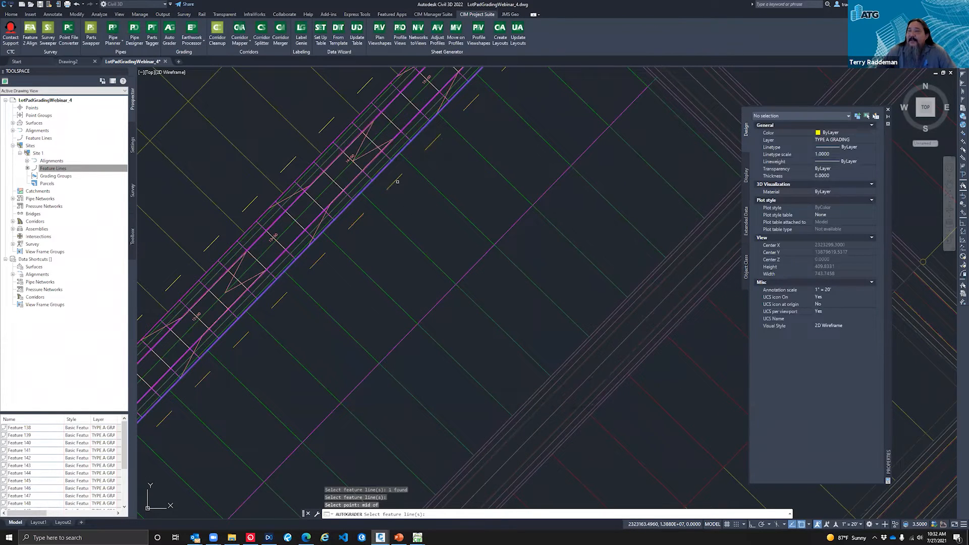
{"action": "key", "text": "Escape"}
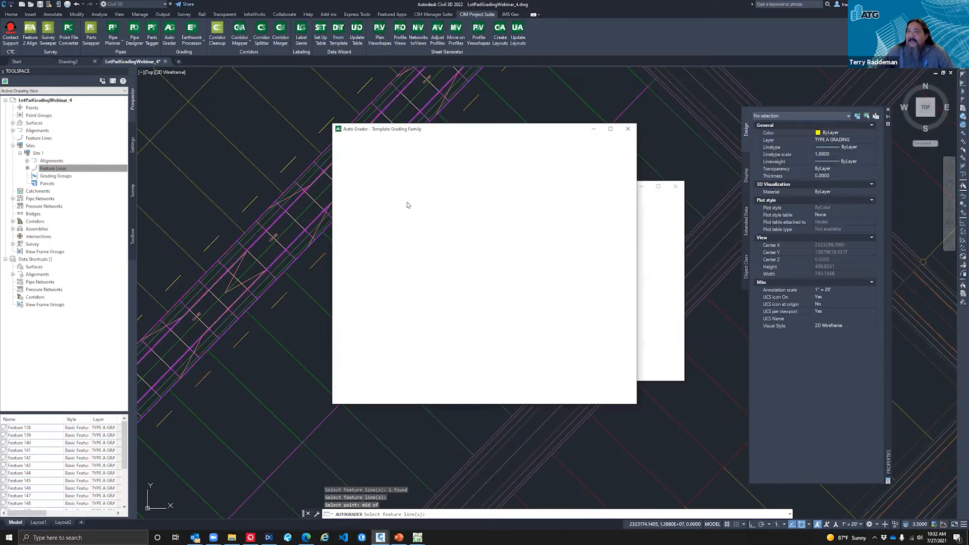
{"action": "left_click", "coordinate": [378, 168]}
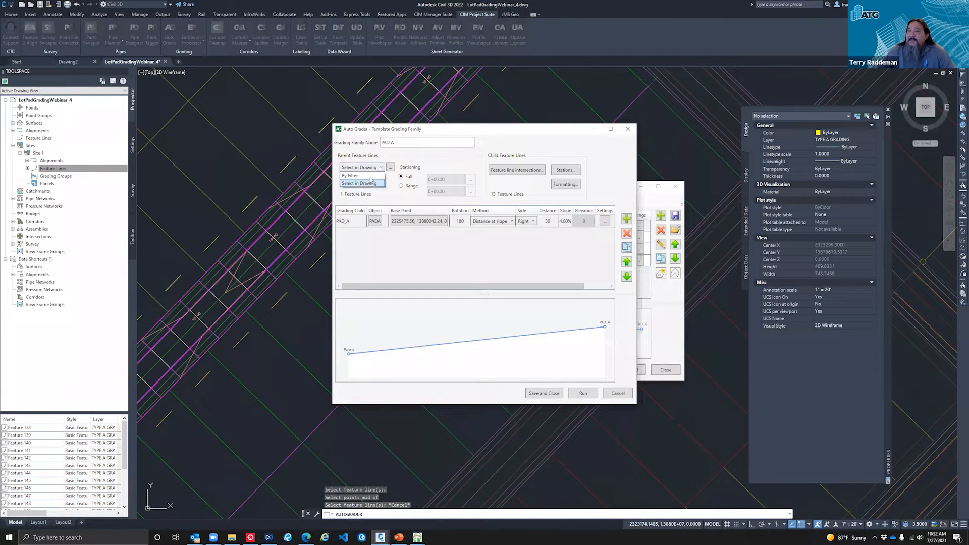
{"action": "left_click", "coordinate": [370, 177]}
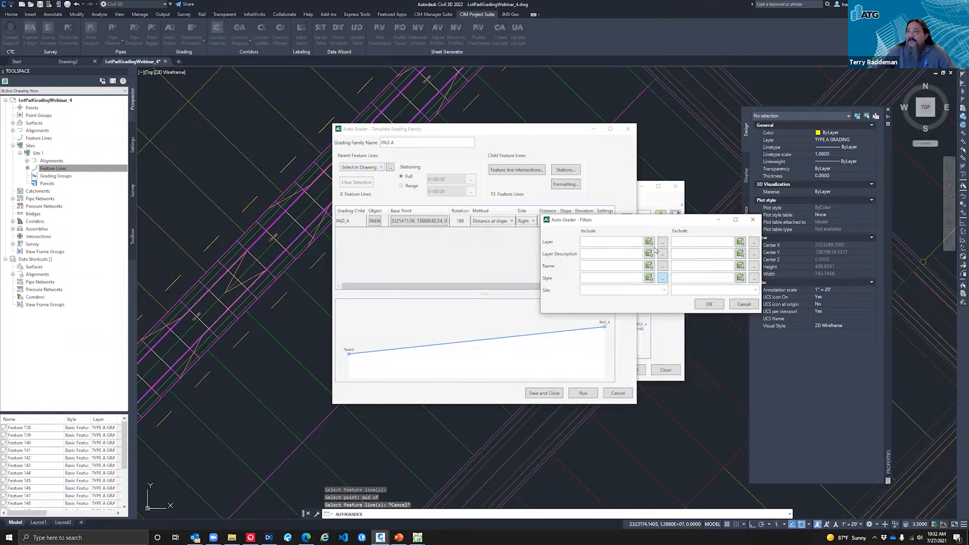
{"action": "left_click", "coordinate": [744, 304]}
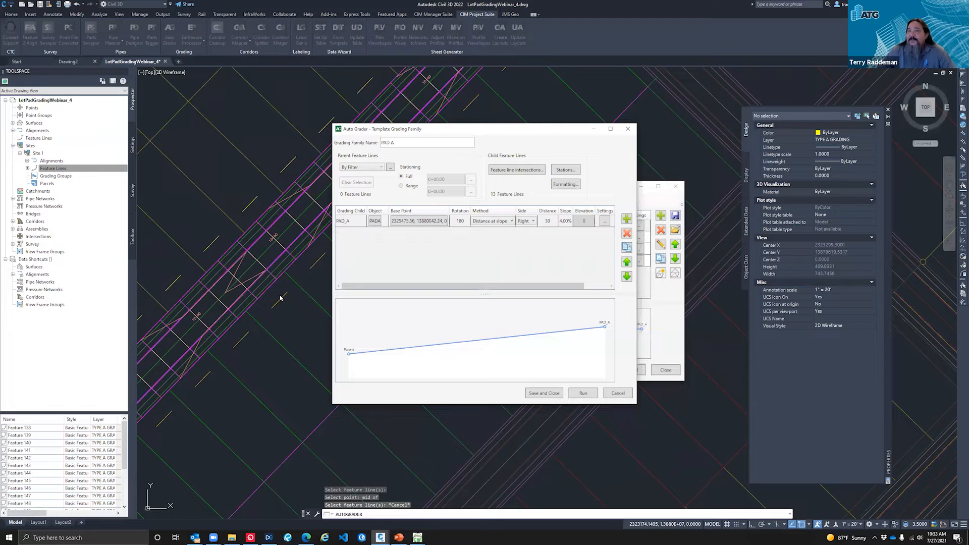
{"action": "left_click", "coordinate": [611, 395]}
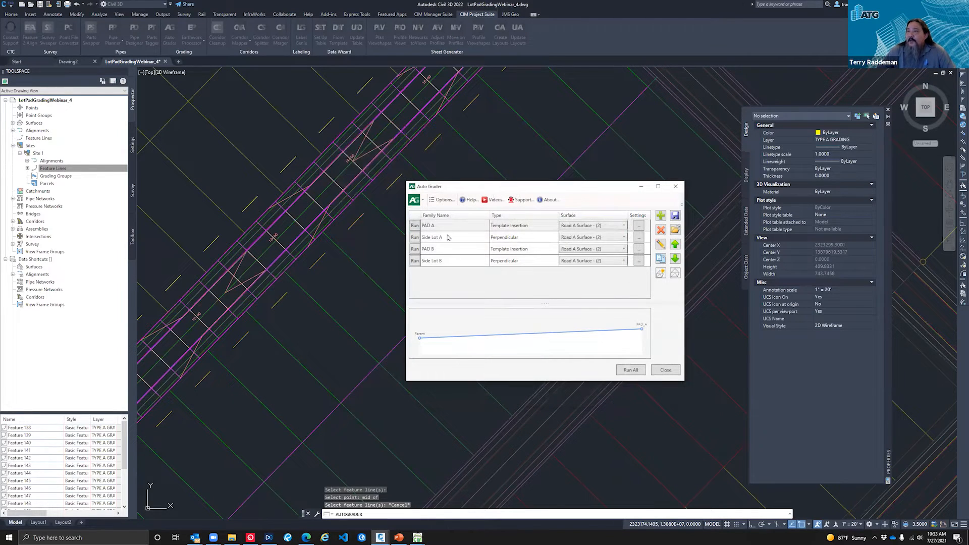
Step: Review the Side Lot A family's parent line, child lines and grade breaks, and close it without changes
{"action": "left_click", "coordinate": [447, 237]}
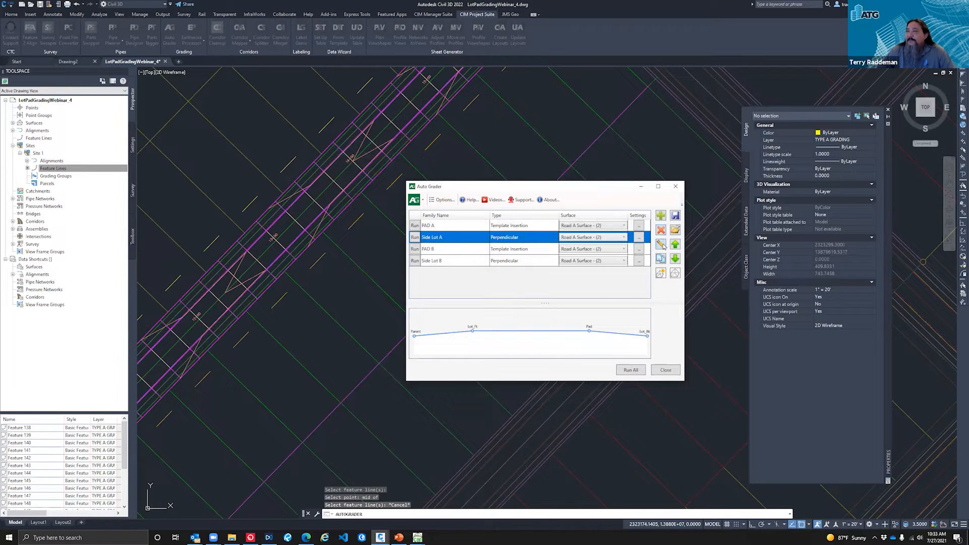
{"action": "left_click", "coordinate": [664, 247]}
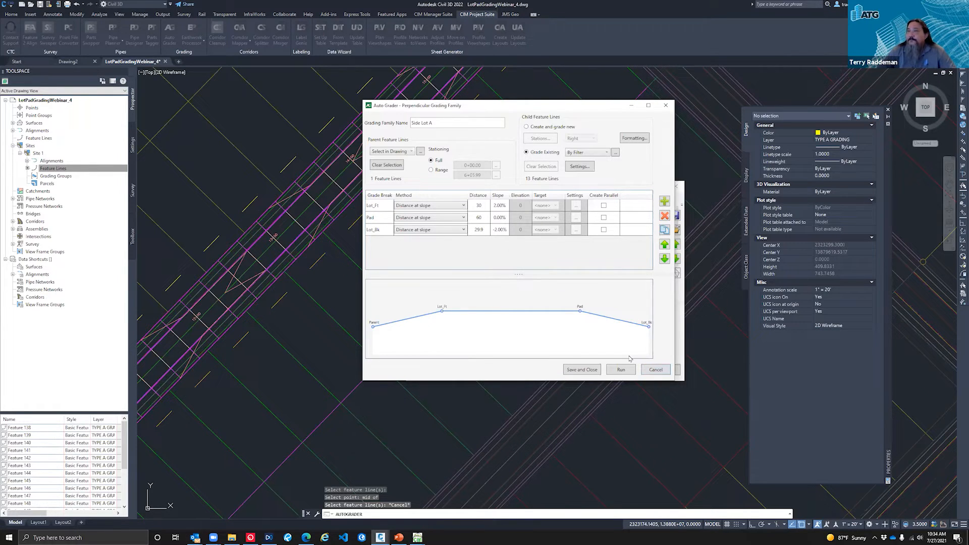
{"action": "left_click", "coordinate": [657, 370]}
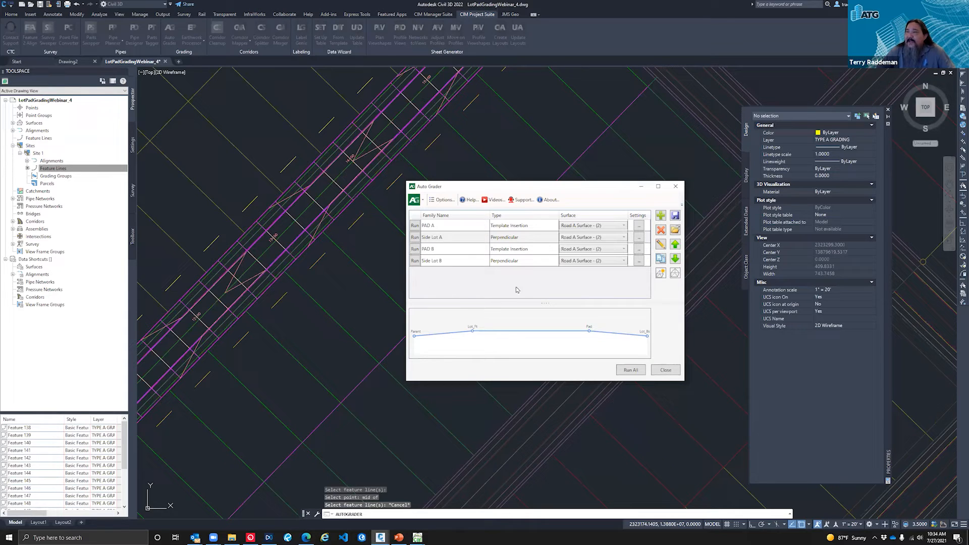
Step: Reopen the Side Lot A family and inspect the style, layer and site formatting of its child feature lines
{"action": "left_click", "coordinate": [457, 238]}
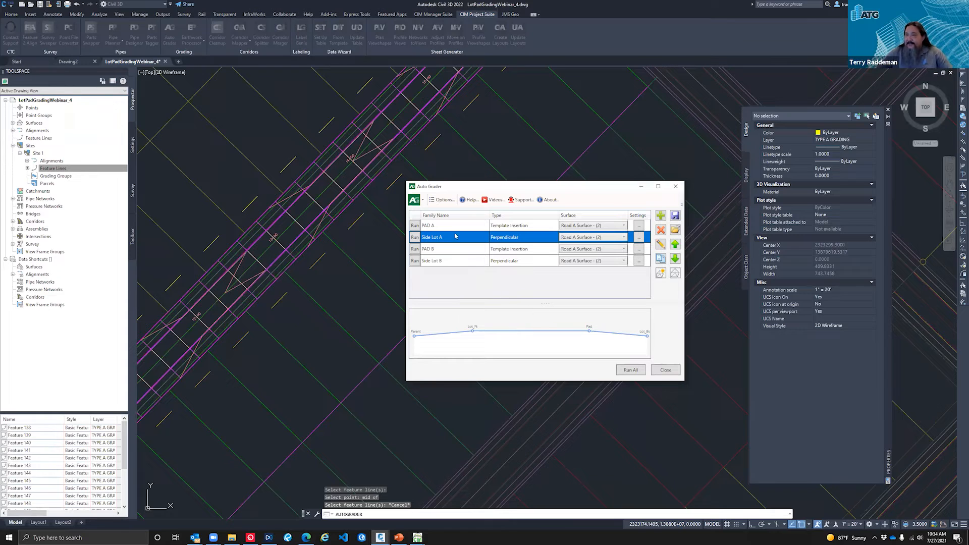
{"action": "left_click", "coordinate": [659, 243]}
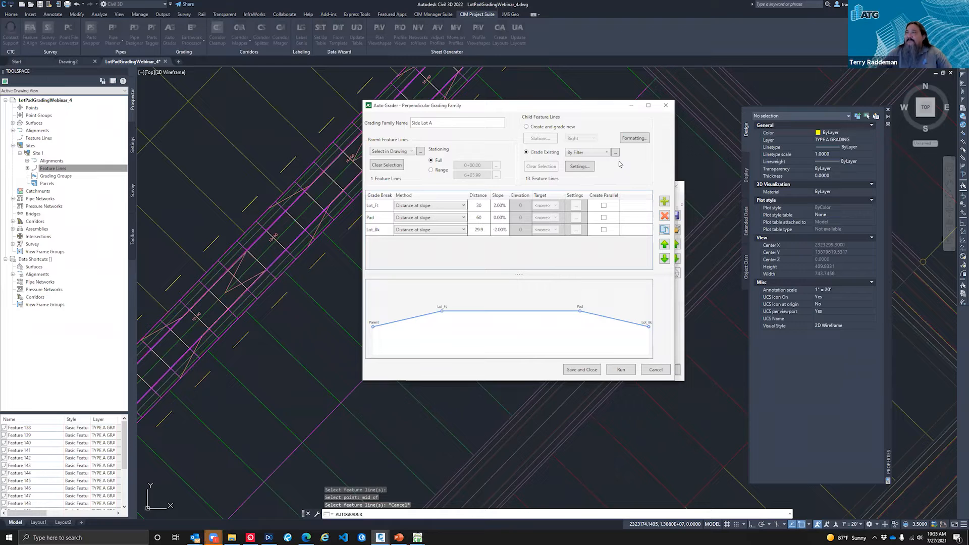
{"action": "left_click", "coordinate": [635, 138]}
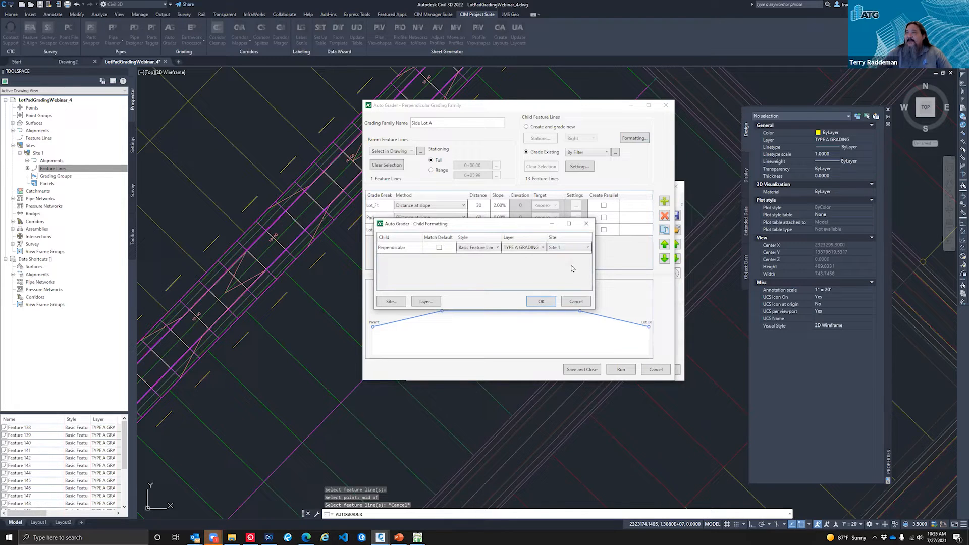
{"action": "left_click", "coordinate": [575, 302]}
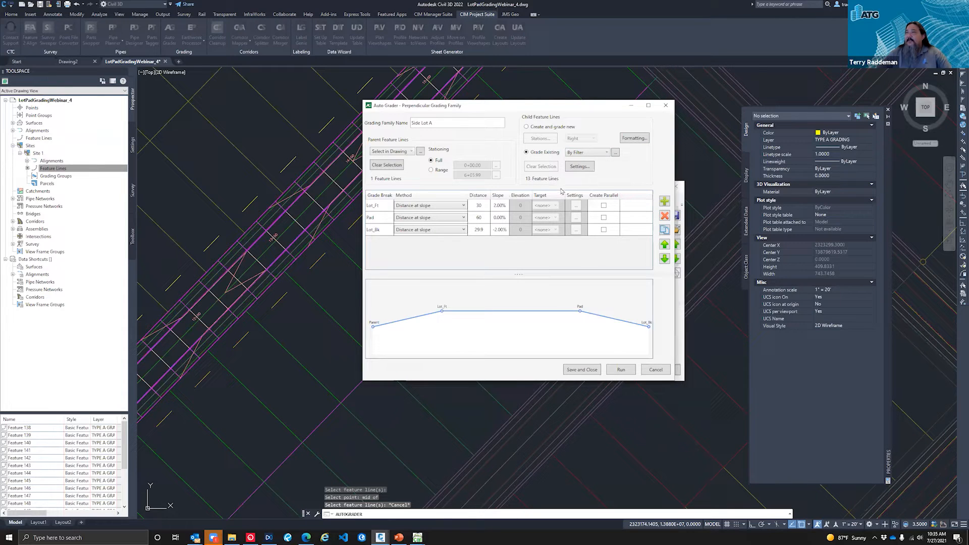
Step: Inspect the layer filter that picks Side Lot A's existing child feature lines, and close the family without changes
{"action": "left_click", "coordinate": [584, 153]}
{"action": "left_click", "coordinate": [587, 161]}
{"action": "left_click", "coordinate": [615, 153]}
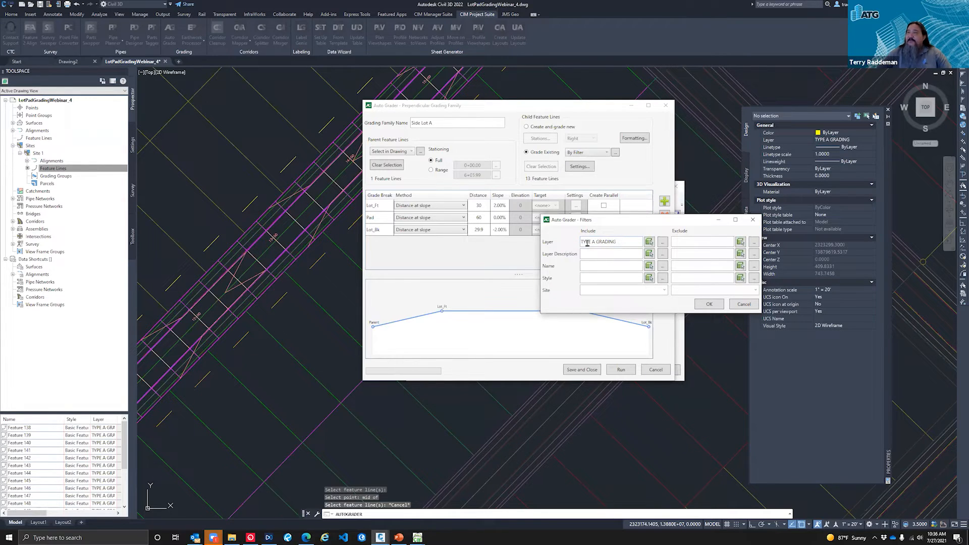
{"action": "left_click", "coordinate": [745, 305]}
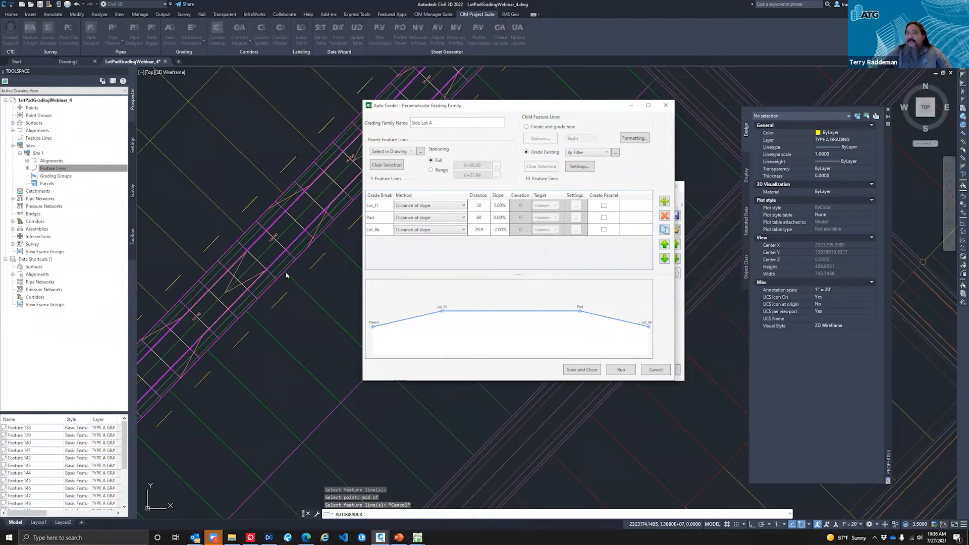
{"action": "left_click", "coordinate": [656, 370]}
Step: Check Side Lot A's surface supplementing and weeding settings without changing them, and run the Side Lot A grading family
{"action": "left_click", "coordinate": [443, 241]}
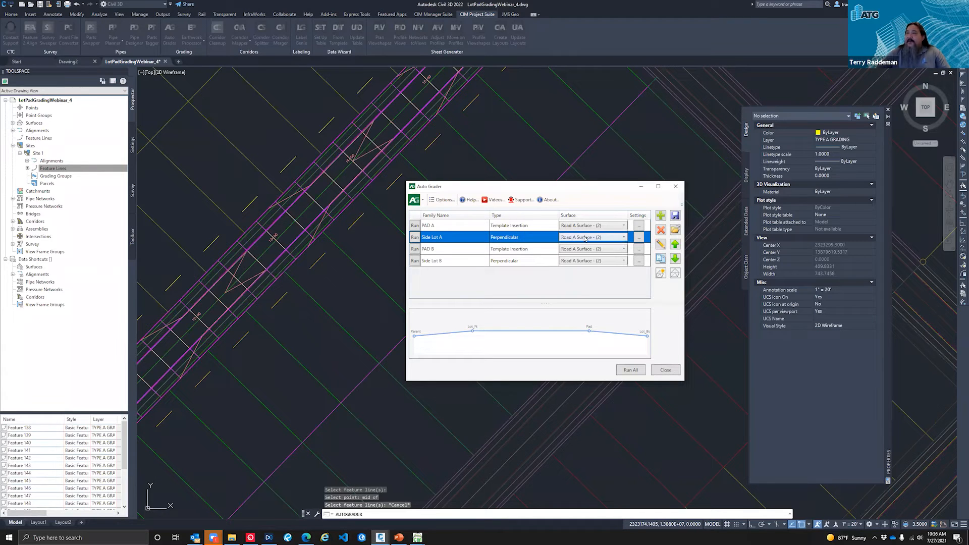
{"action": "left_click", "coordinate": [640, 239]}
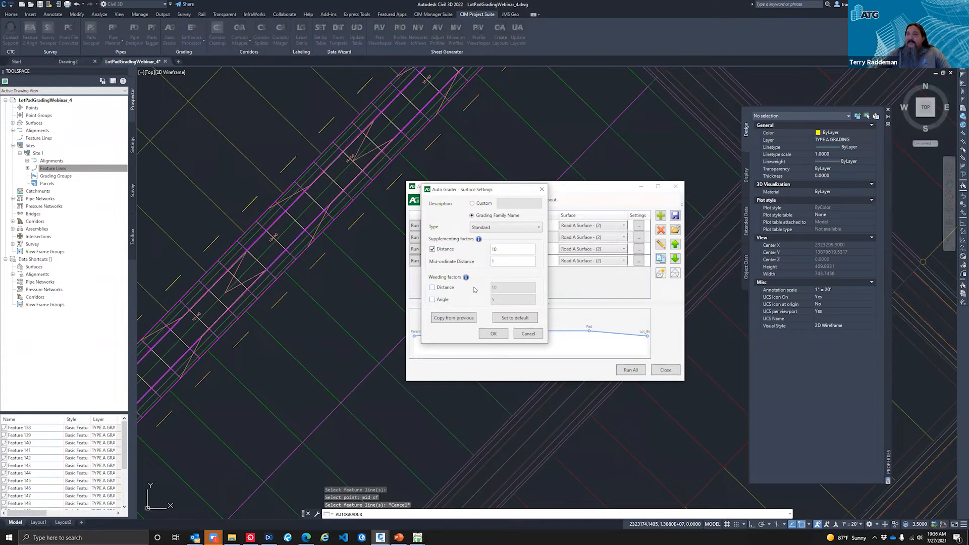
{"action": "mouse_move", "coordinate": [466, 281]}
{"action": "left_click", "coordinate": [525, 335]}
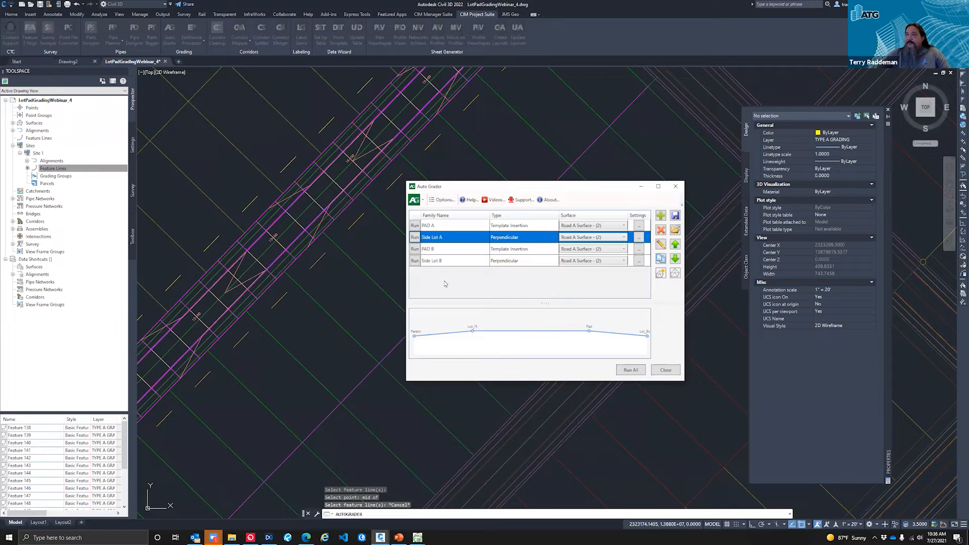
{"action": "left_click", "coordinate": [414, 238]}
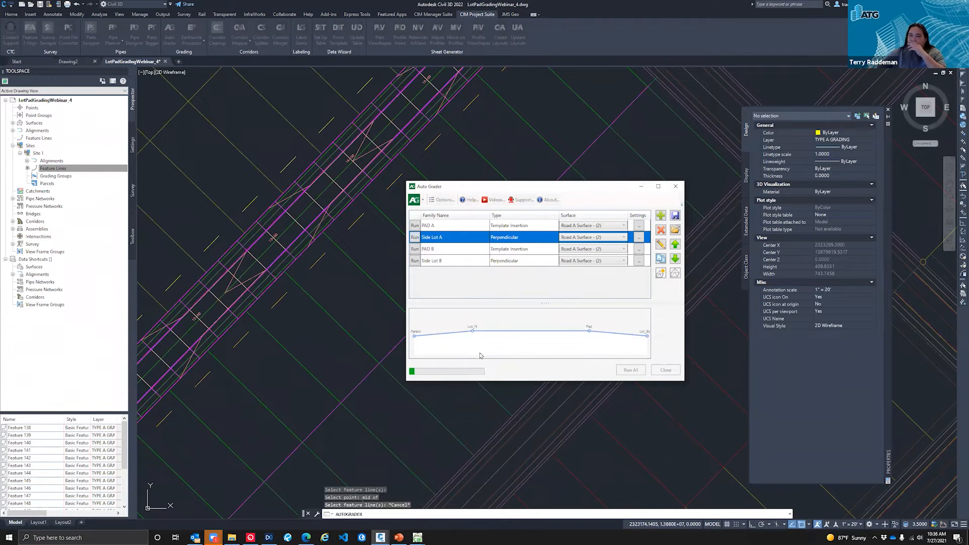
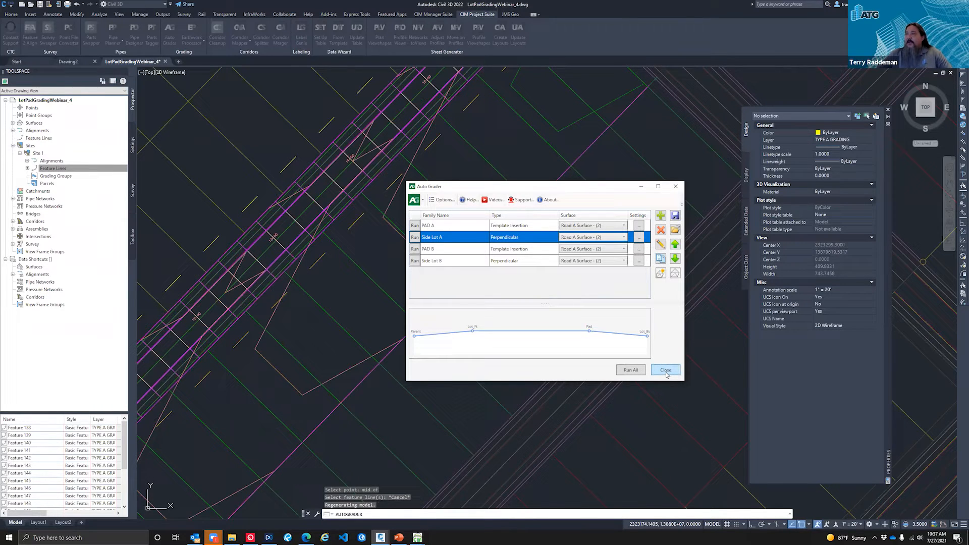
Step: Close the Auto Grader and inspect the properties of one side lot feature line southeast of Road A, leaving nothing selected
{"action": "left_click", "coordinate": [665, 371]}
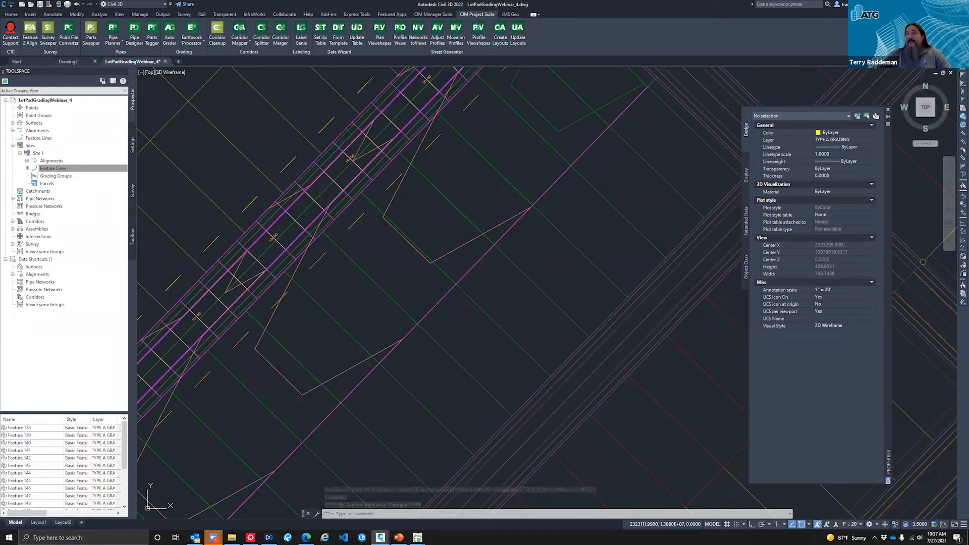
{"action": "left_click", "coordinate": [339, 249]}
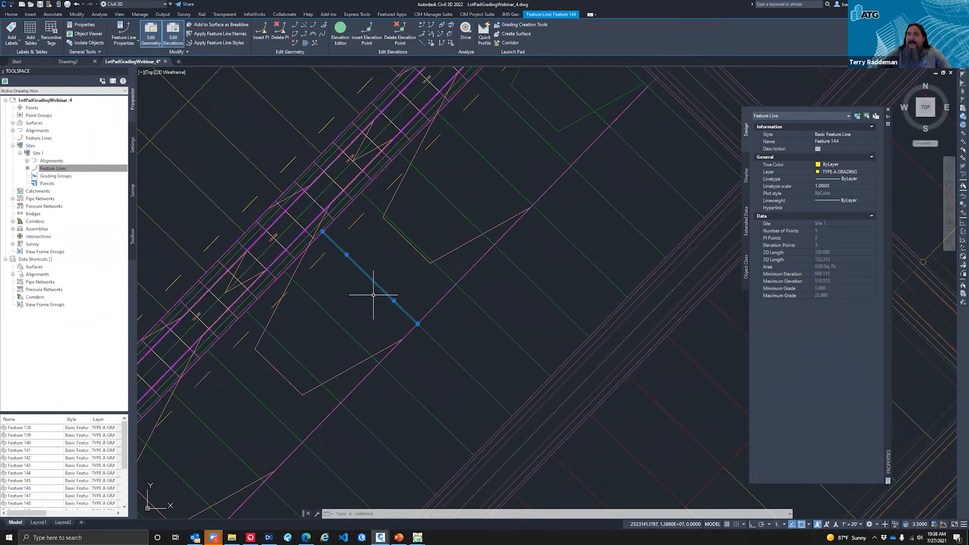
{"action": "key", "text": "Escape"}
{"action": "key", "text": "Escape"}
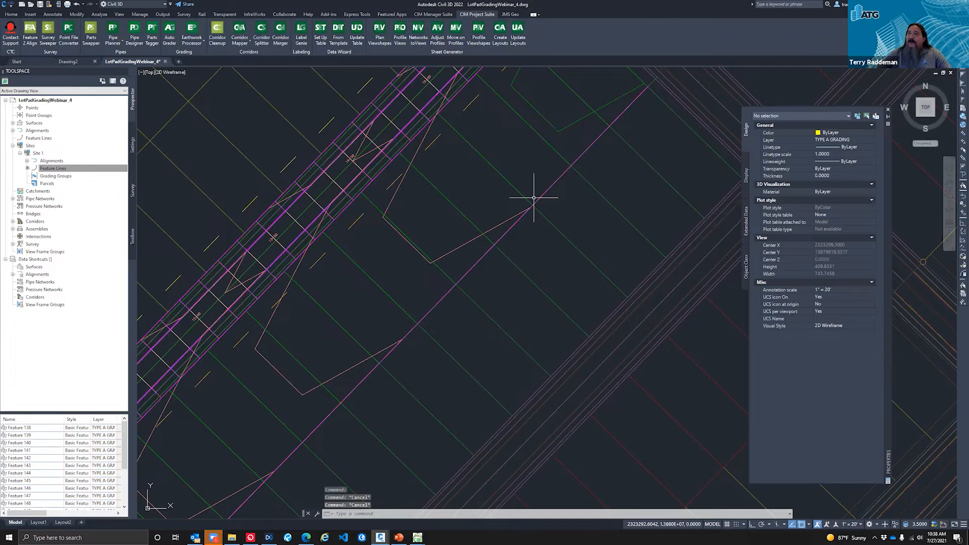
Step: Examine Road A Surface - (2) in the Object Viewer from several 3D angles along the lots, and close the viewer
{"action": "scroll", "coordinate": [510, 225], "scroll_direction": "down", "scroll_amount": 2}
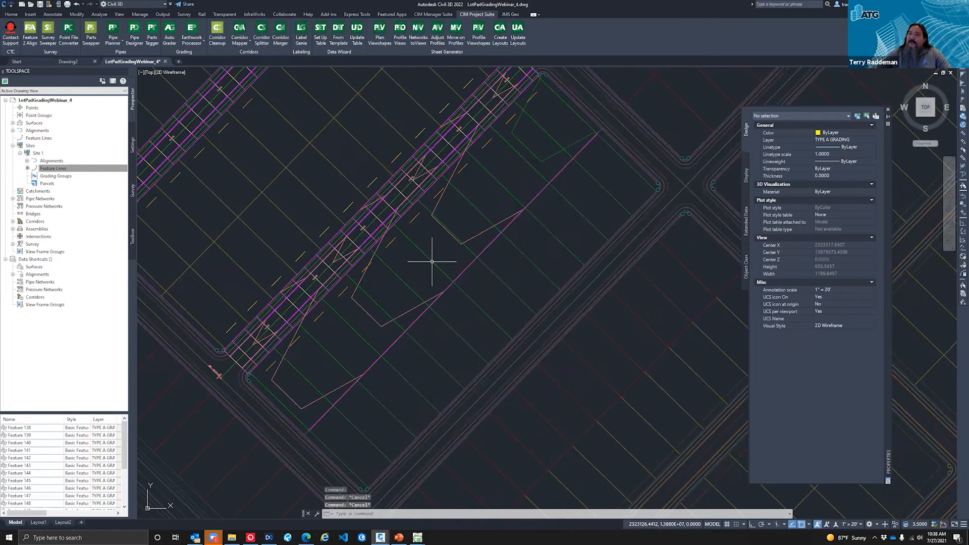
{"action": "left_click", "coordinate": [443, 200]}
{"action": "right_click", "coordinate": [440, 203]}
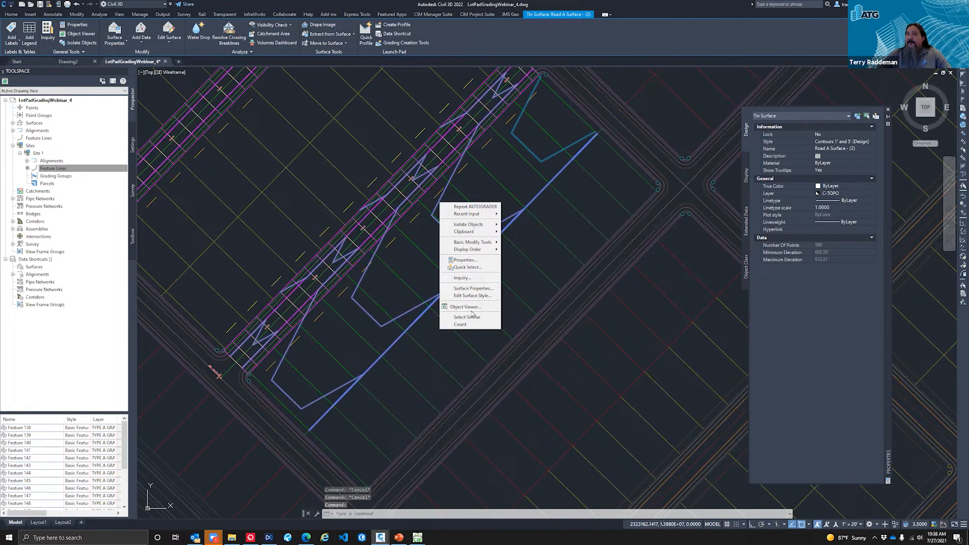
{"action": "left_click", "coordinate": [398, 277]}
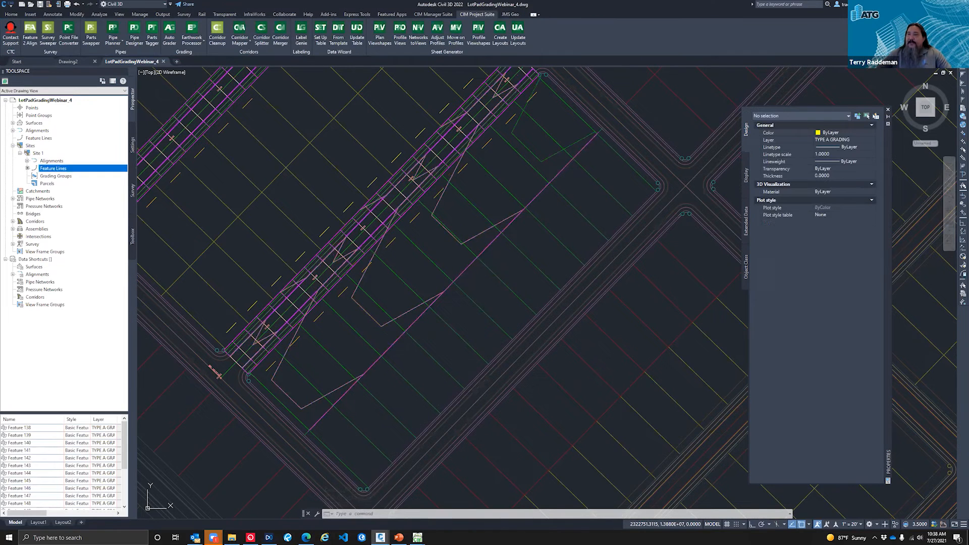
{"action": "left_click", "coordinate": [477, 236]}
{"action": "right_click", "coordinate": [476, 235]}
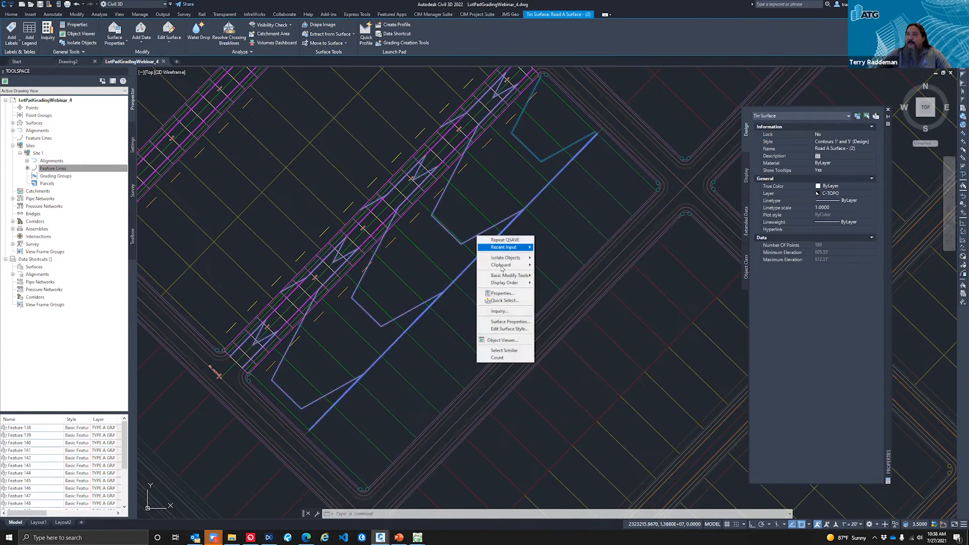
{"action": "left_click", "coordinate": [502, 340]}
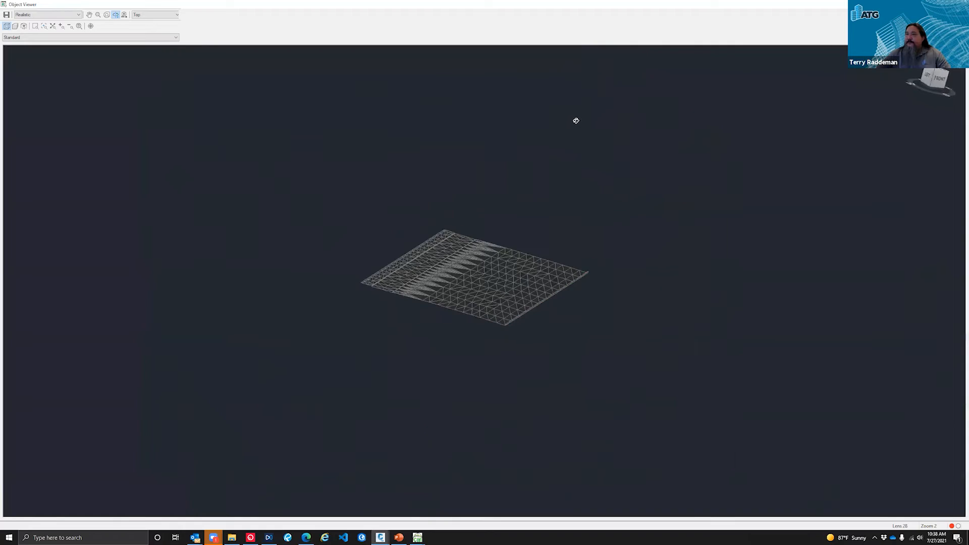
{"action": "left_click_drag", "start_coordinate": [463, 329], "coordinate": [385, 251]}
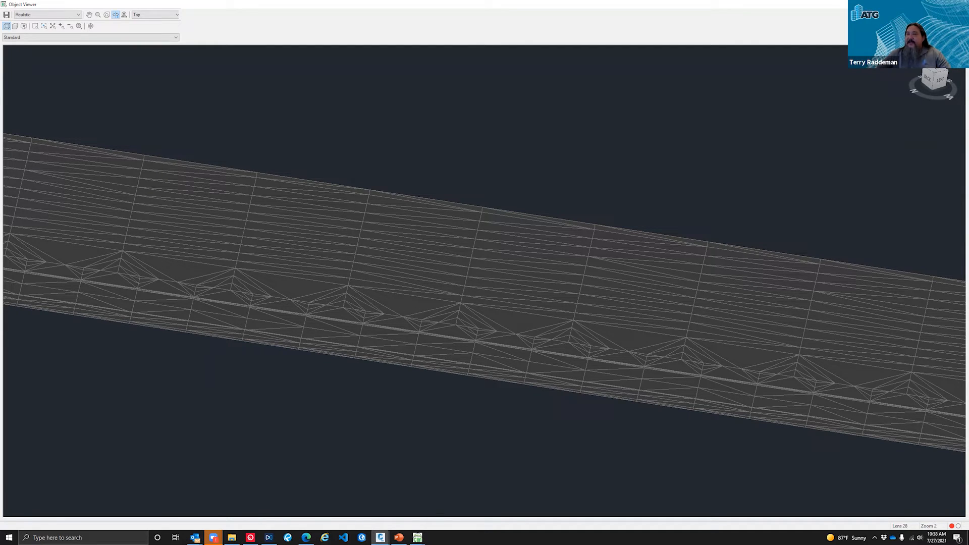
{"action": "left_click", "coordinate": [958, 4]}
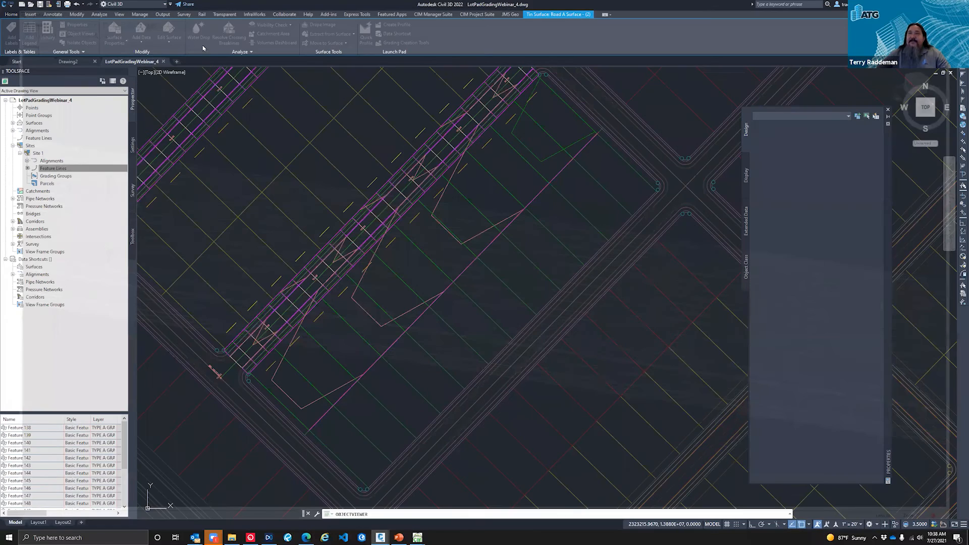
Step: Reopen the Auto Grader and review the PAD A family's insertion method, distance, slope and surface settings, closing it without changes
{"action": "left_click", "coordinate": [169, 39]}
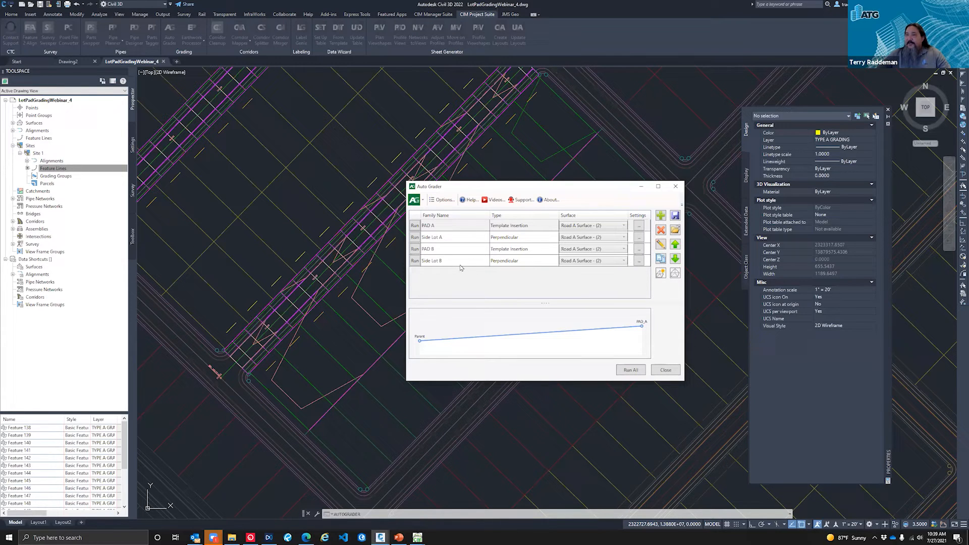
{"action": "left_click", "coordinate": [441, 227]}
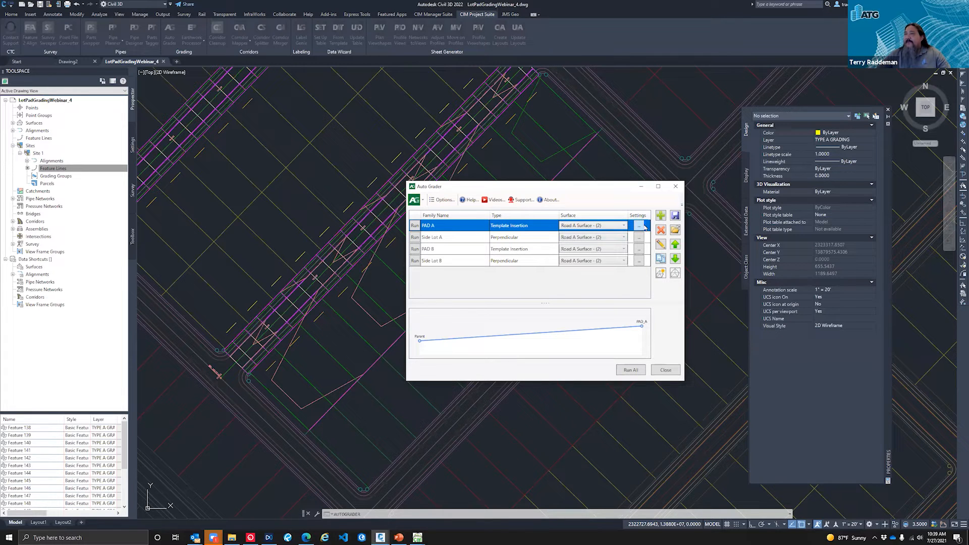
{"action": "left_click", "coordinate": [660, 245]}
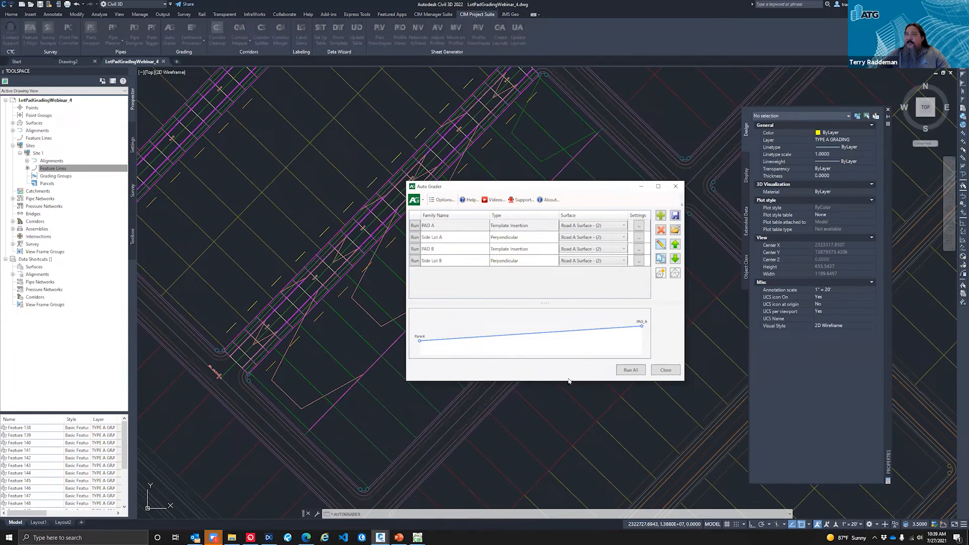
{"action": "left_click", "coordinate": [399, 225]}
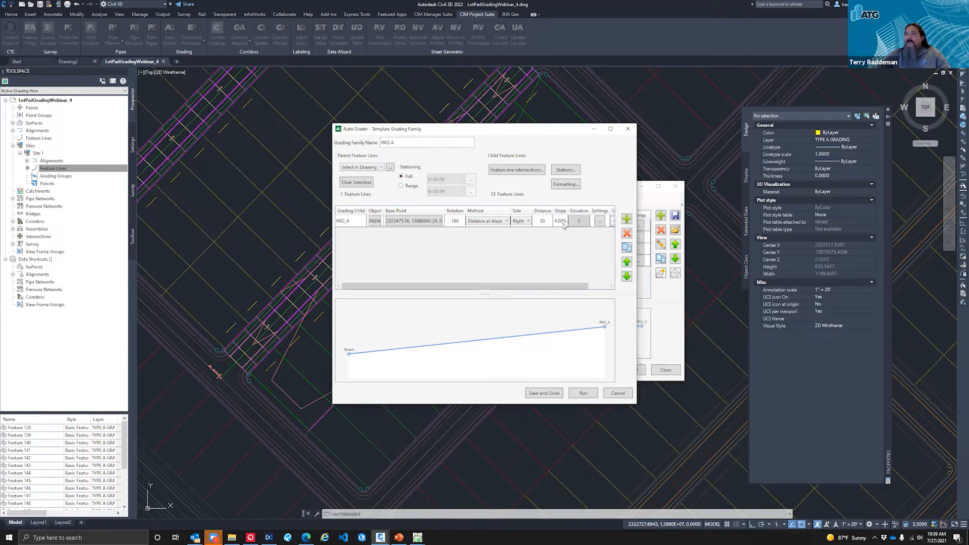
{"action": "left_click", "coordinate": [601, 287]}
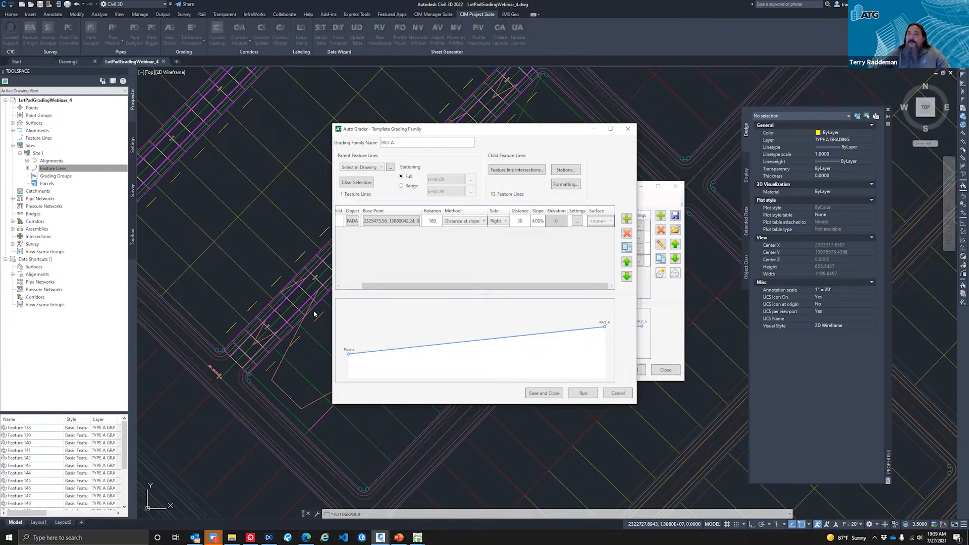
{"action": "left_click", "coordinate": [616, 393]}
Step: Run the PAD A grading family on Road A Surface - (2) and close the Auto Grader
{"action": "left_click", "coordinate": [416, 227]}
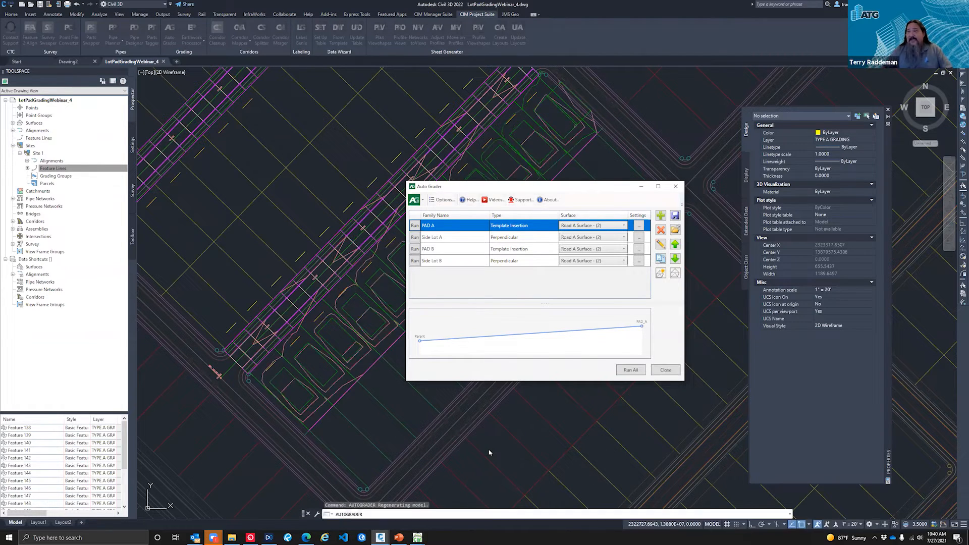
{"action": "left_click", "coordinate": [666, 371]}
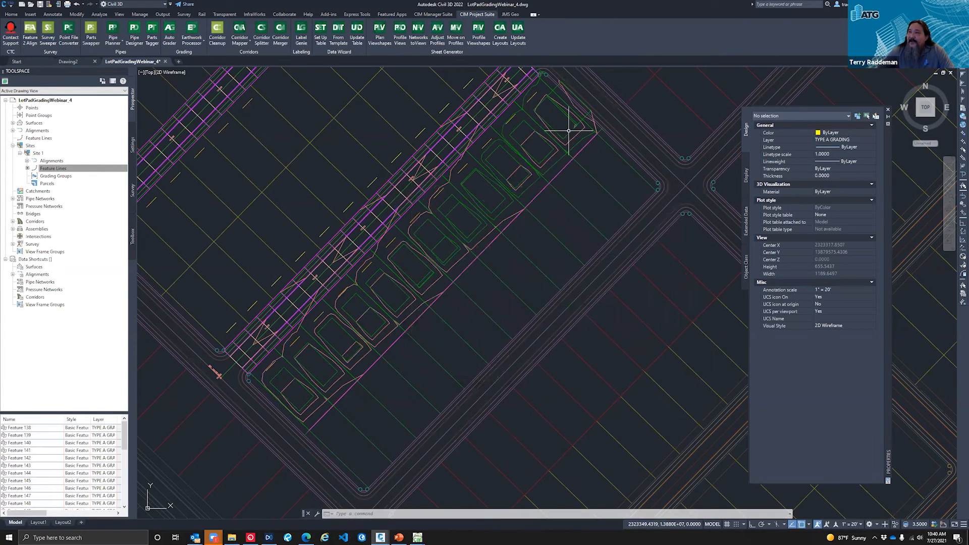
{"action": "left_click", "coordinate": [579, 99]}
{"action": "key", "text": "Escape"}
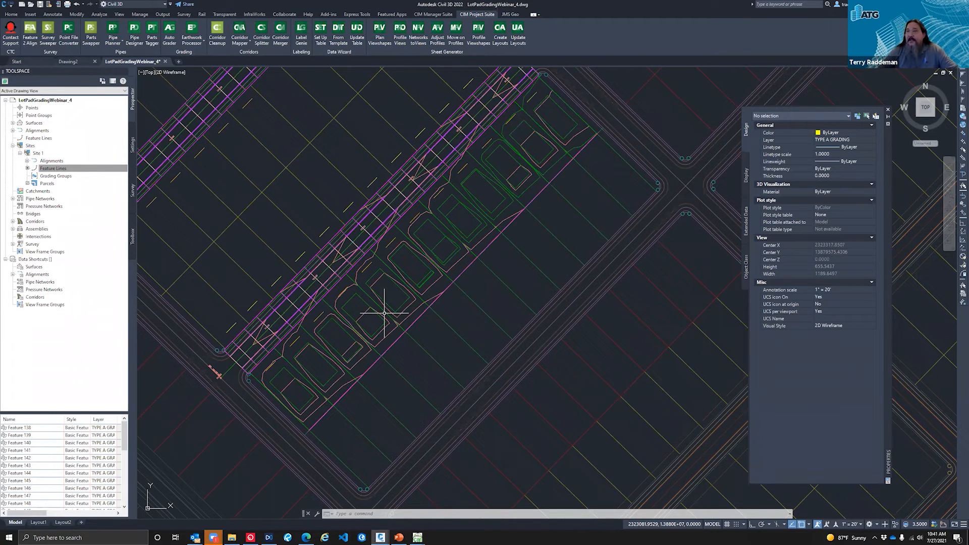
Step: Inspect the layer and elevation properties of one pad feature line on the lots beside Road A, leaving nothing selected
{"action": "left_click", "coordinate": [408, 249]}
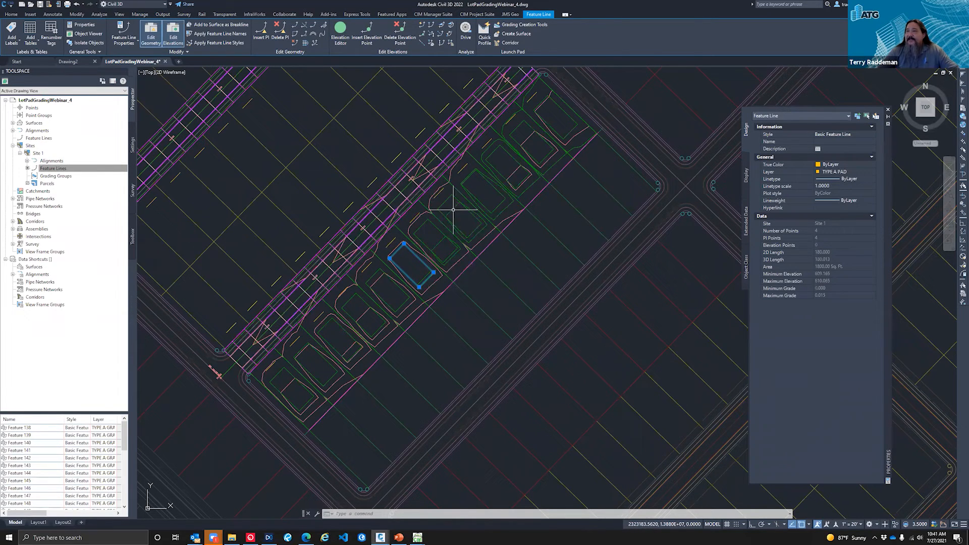
{"action": "key", "text": "Escape"}
{"action": "key", "text": "Escape"}
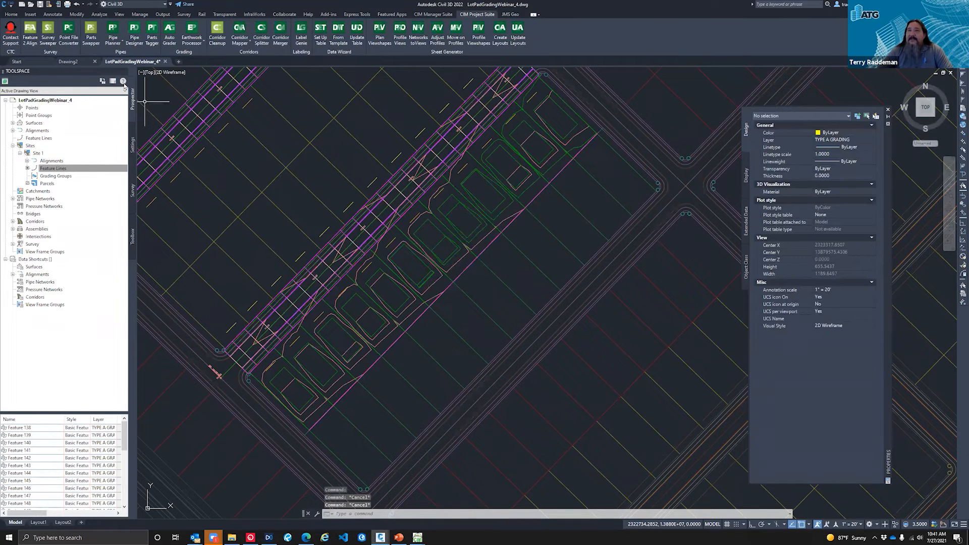
Step: Save the drawing and set the viewport's visual style to Realistic
{"action": "left_click", "coordinate": [164, 73]}
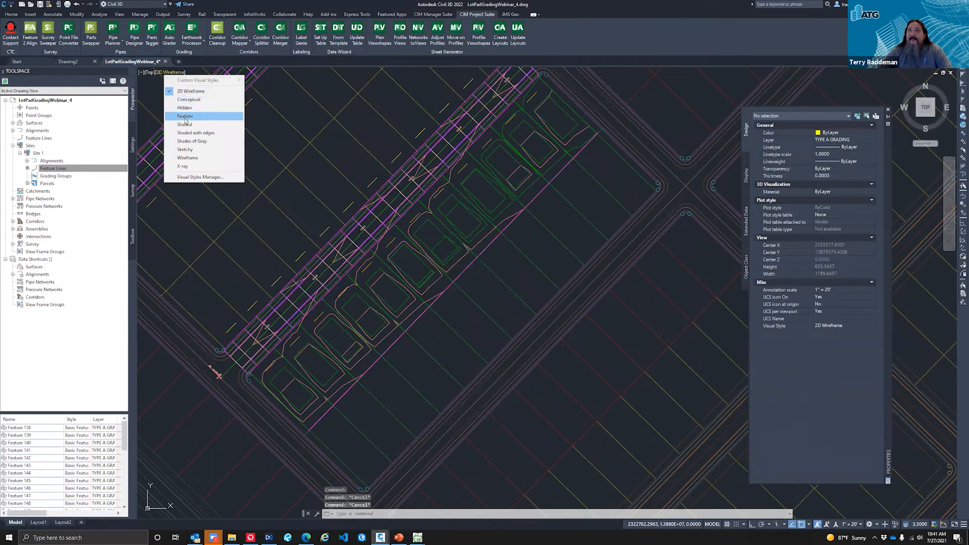
{"action": "left_click", "coordinate": [41, 5]}
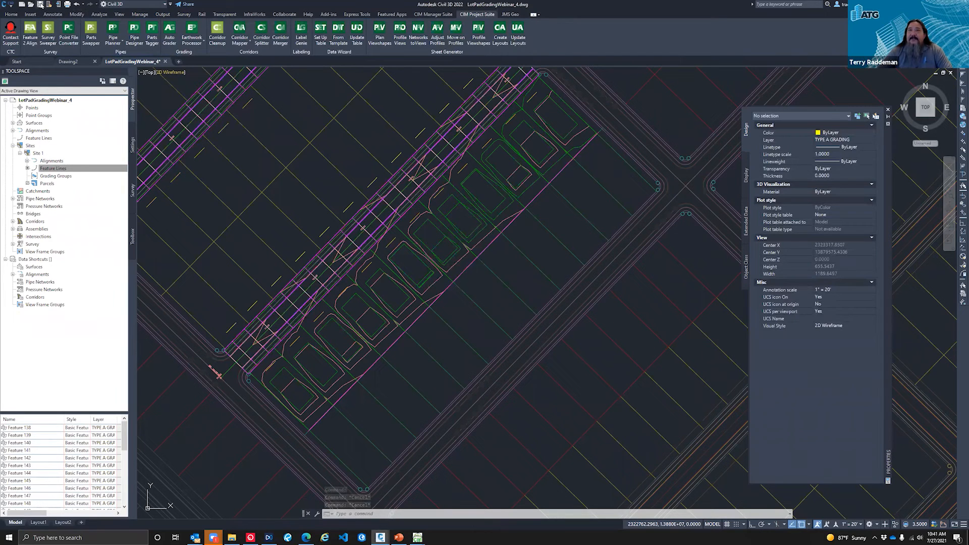
{"action": "left_click", "coordinate": [166, 72]}
{"action": "left_click", "coordinate": [198, 116]}
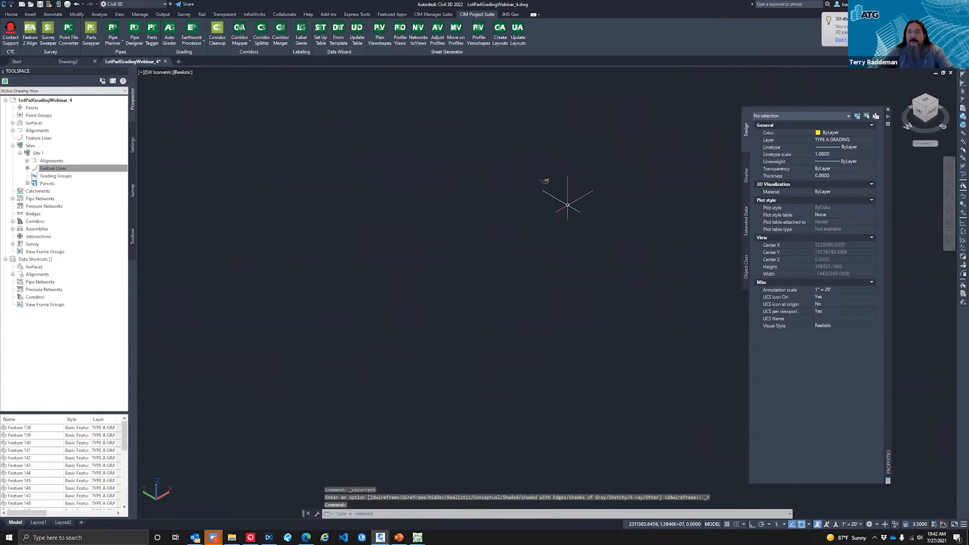
Step: Examine the road corridors and the graded lot pads of the Road A surface up close in 3D from several angles
{"action": "middle_click_drag", "start_coordinate": [558, 186], "coordinate": [560, 193], "text": "shift"}
{"action": "scroll", "coordinate": [565, 230], "scroll_direction": "up", "scroll_amount": 5}
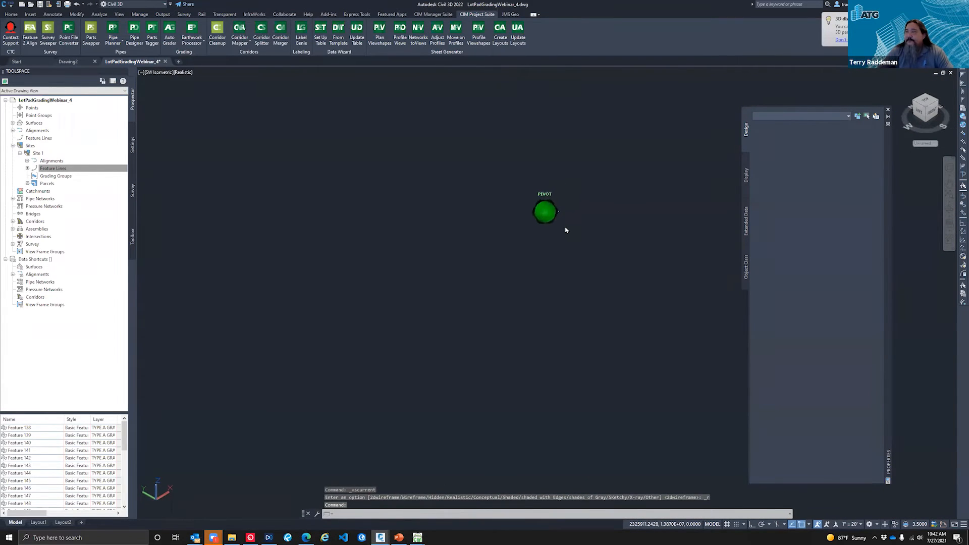
{"action": "scroll", "coordinate": [566, 230], "scroll_direction": "up", "scroll_amount": 8}
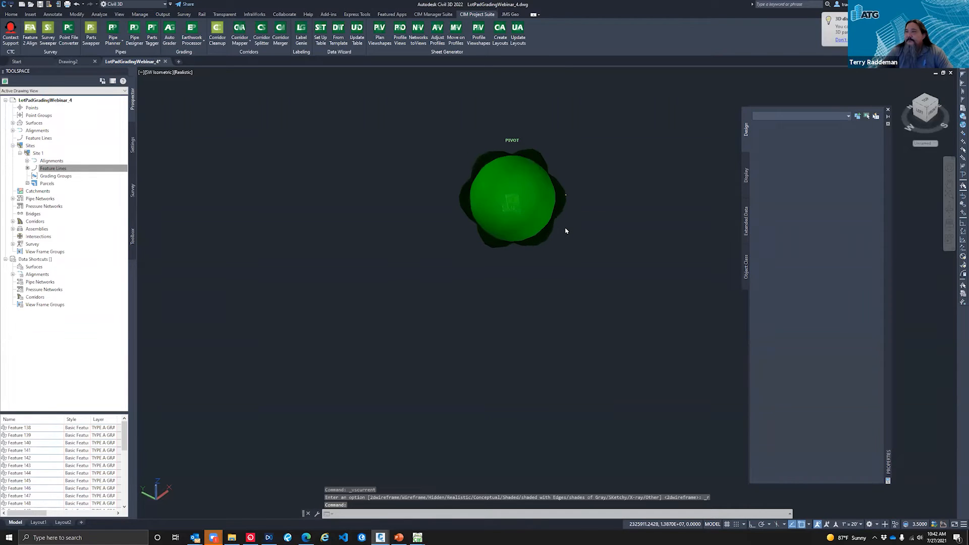
{"action": "scroll", "coordinate": [557, 244], "scroll_direction": "up", "scroll_amount": 3}
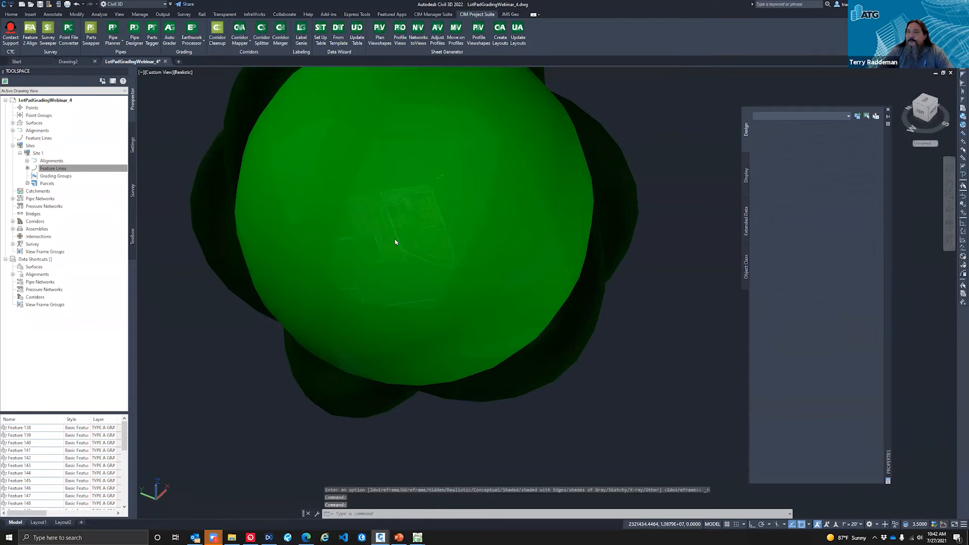
{"action": "scroll", "coordinate": [396, 244], "scroll_direction": "up", "scroll_amount": 4}
{"action": "scroll", "coordinate": [398, 260], "scroll_direction": "up", "scroll_amount": 5}
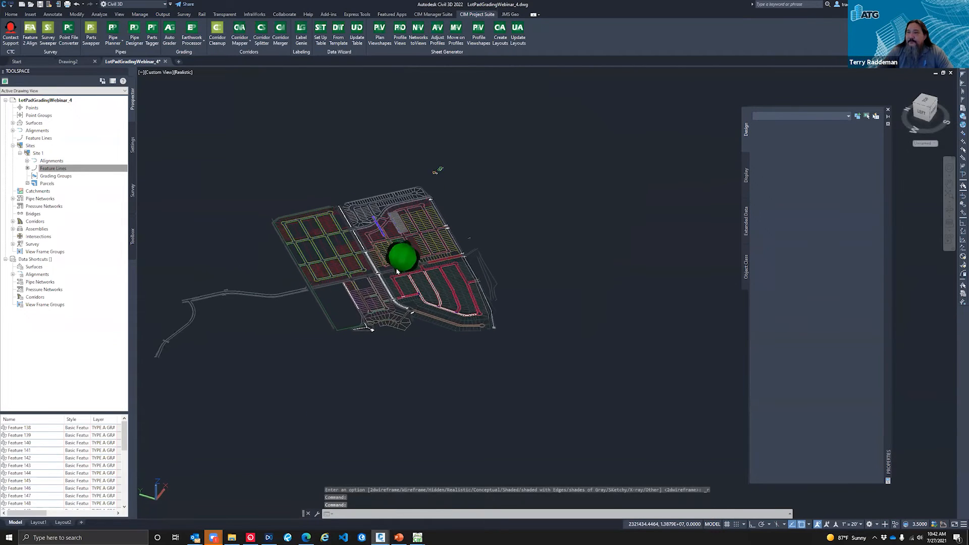
{"action": "scroll", "coordinate": [419, 255], "scroll_direction": "up", "scroll_amount": 4}
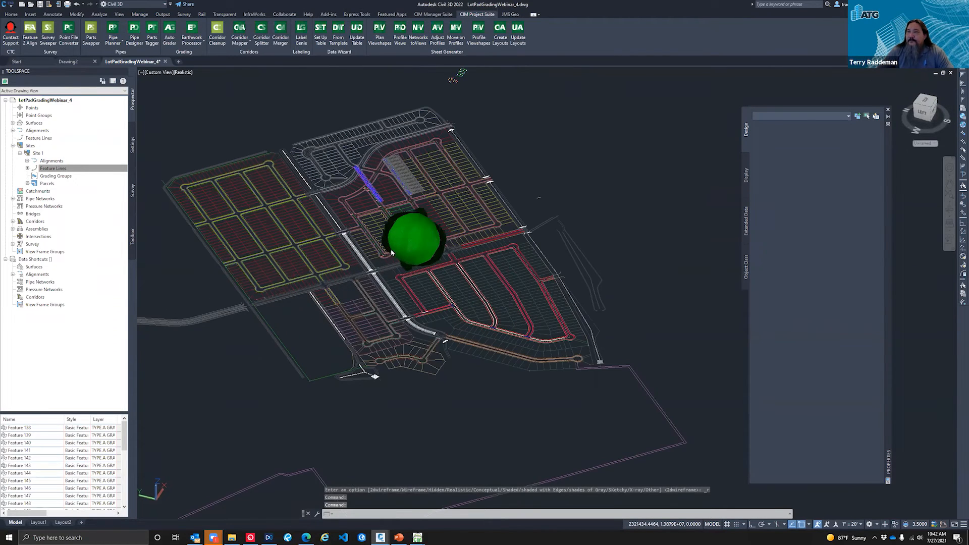
{"action": "scroll", "coordinate": [390, 256], "scroll_direction": "up", "scroll_amount": 5}
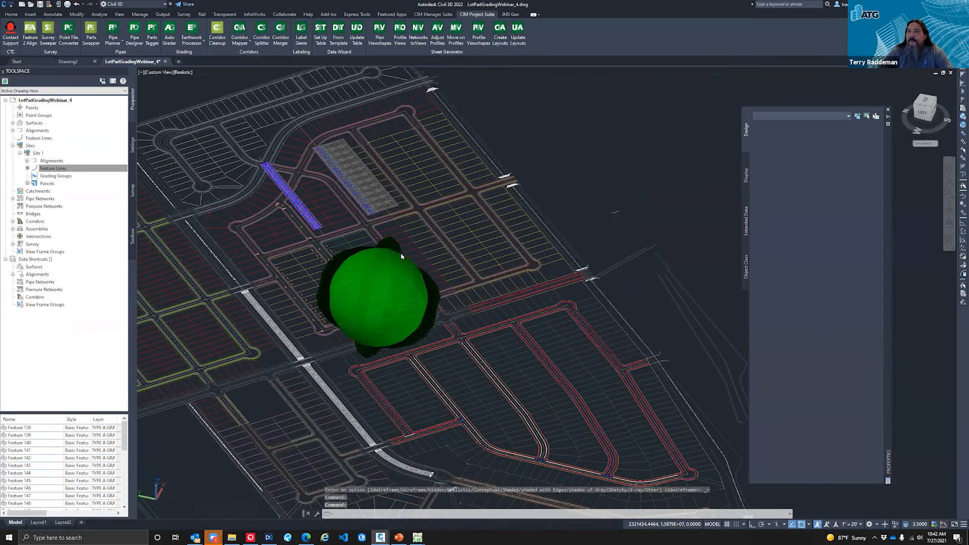
{"action": "scroll", "coordinate": [409, 260], "scroll_direction": "up", "scroll_amount": 8}
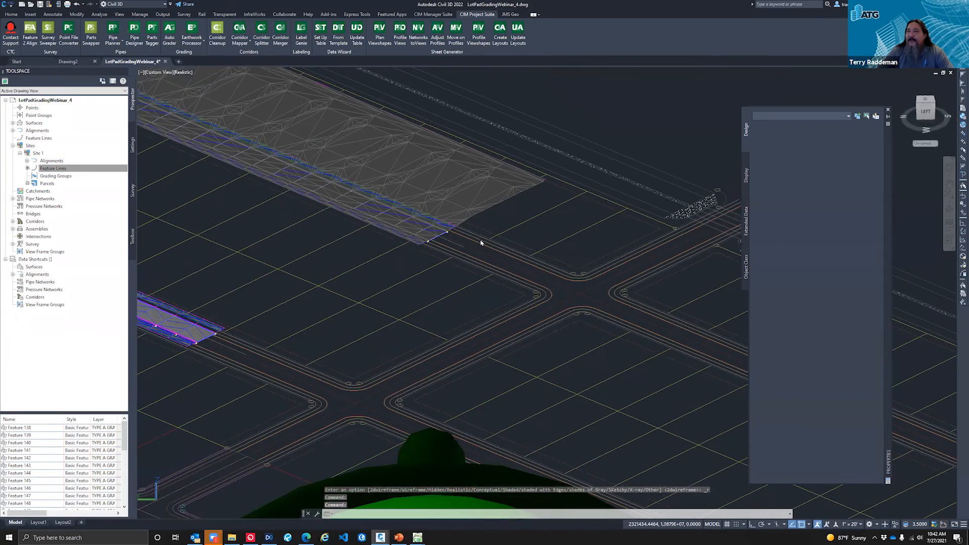
{"action": "scroll", "coordinate": [470, 246], "scroll_direction": "up", "scroll_amount": 6}
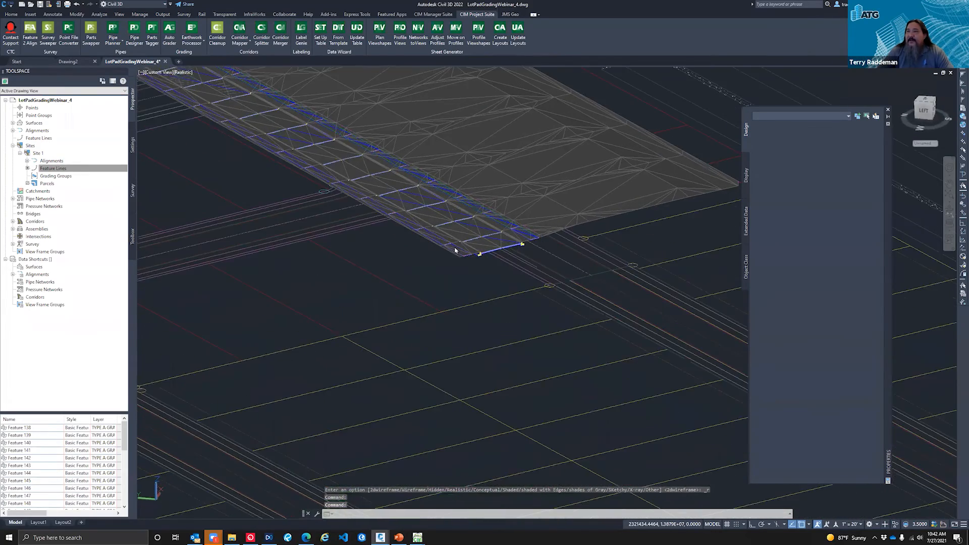
{"action": "scroll", "coordinate": [461, 252], "scroll_direction": "up", "scroll_amount": 4}
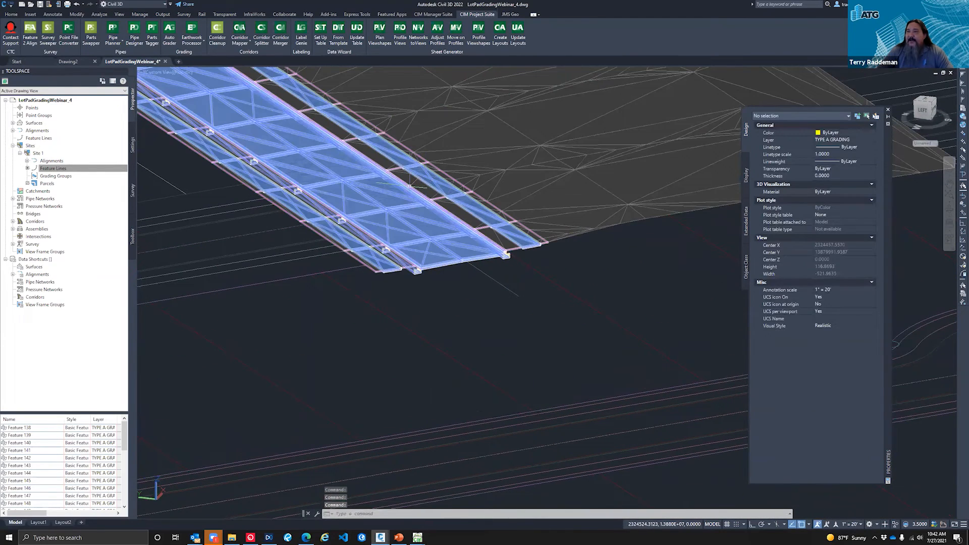
{"action": "middle_click_drag", "start_coordinate": [454, 185], "coordinate": [479, 288]}
{"action": "middle_click_drag", "start_coordinate": [510, 191], "coordinate": [464, 229]}
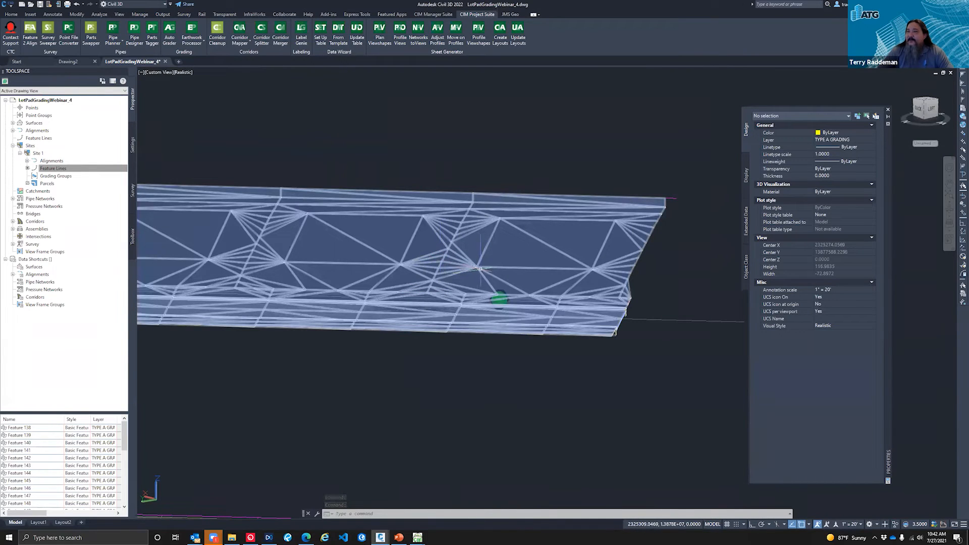
{"action": "middle_click_drag", "start_coordinate": [493, 247], "coordinate": [183, 78], "text": "shift"}
{"action": "key", "text": "Escape"}
{"action": "key", "text": "Escape"}
{"action": "key", "text": "Escape"}
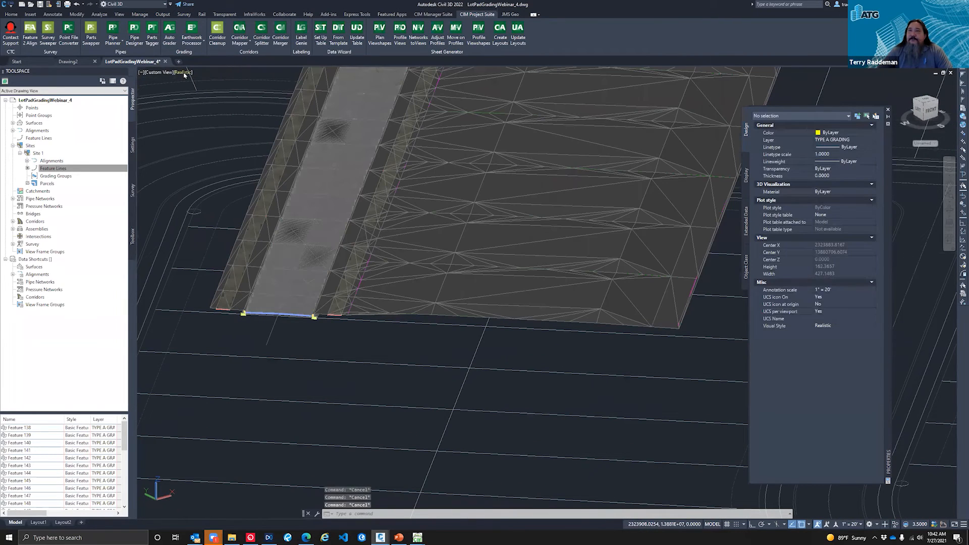
Step: Return the viewport to the 2D Wireframe visual style and the top view
{"action": "left_click", "coordinate": [182, 73]}
{"action": "left_click", "coordinate": [202, 92]}
{"action": "left_click", "coordinate": [926, 100]}
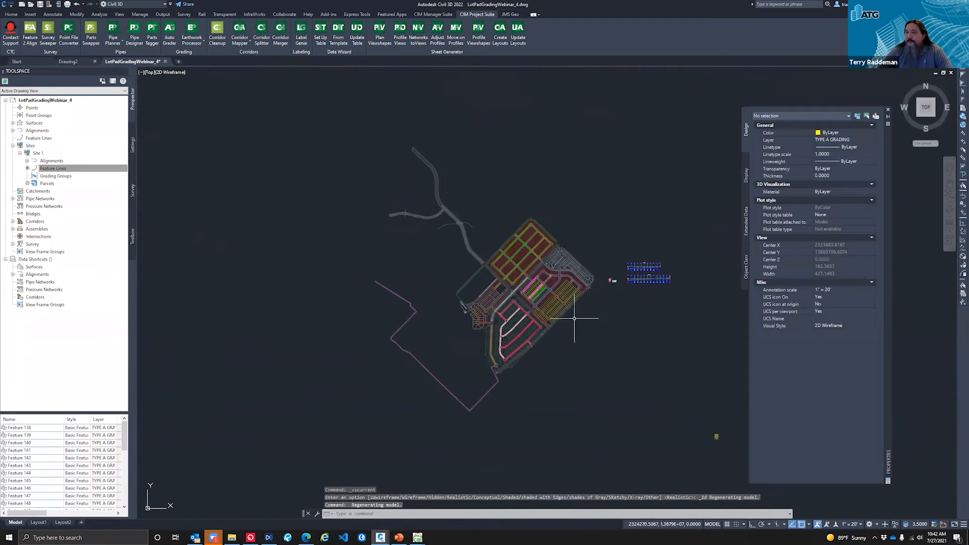
Step: Examine the layout of the blocks around Road A and the lot pad templates with their slope arrows beside the site
{"action": "type", "text": "z"}
{"action": "key", "text": "Return"}
{"action": "left_click", "coordinate": [554, 281]}
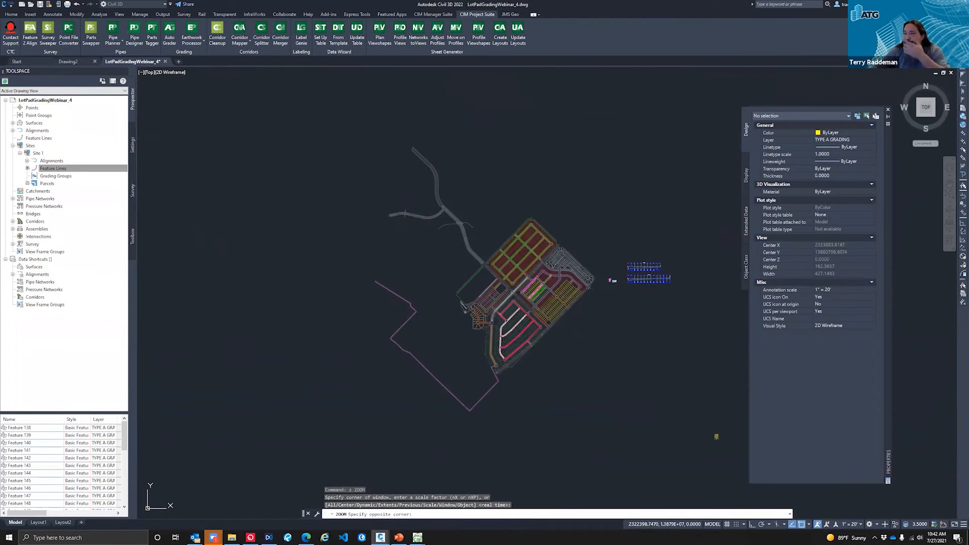
{"action": "left_click", "coordinate": [512, 303]}
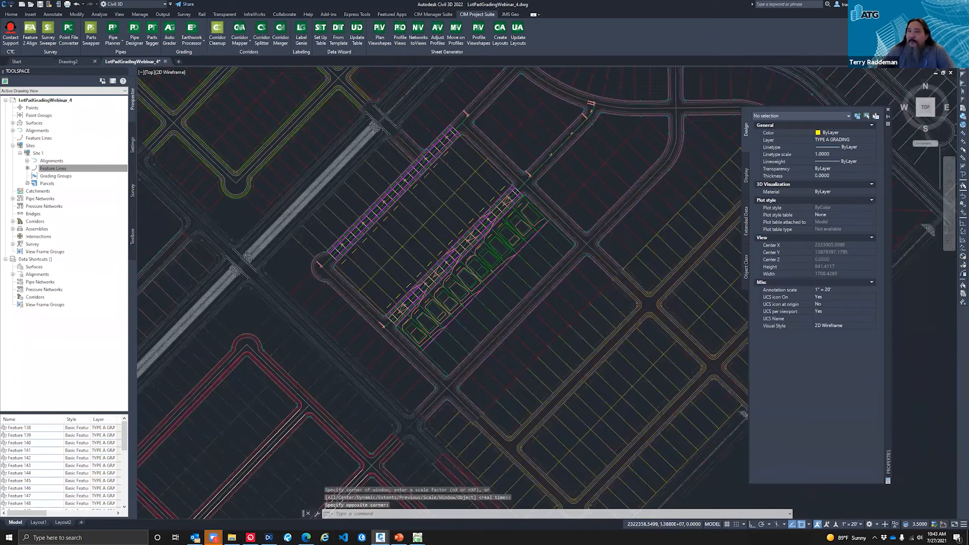
{"action": "scroll", "coordinate": [262, 270], "scroll_direction": "down", "scroll_amount": 2}
{"action": "scroll", "coordinate": [386, 268], "scroll_direction": "up", "scroll_amount": 5}
{"action": "scroll", "coordinate": [386, 278], "scroll_direction": "down", "scroll_amount": 5}
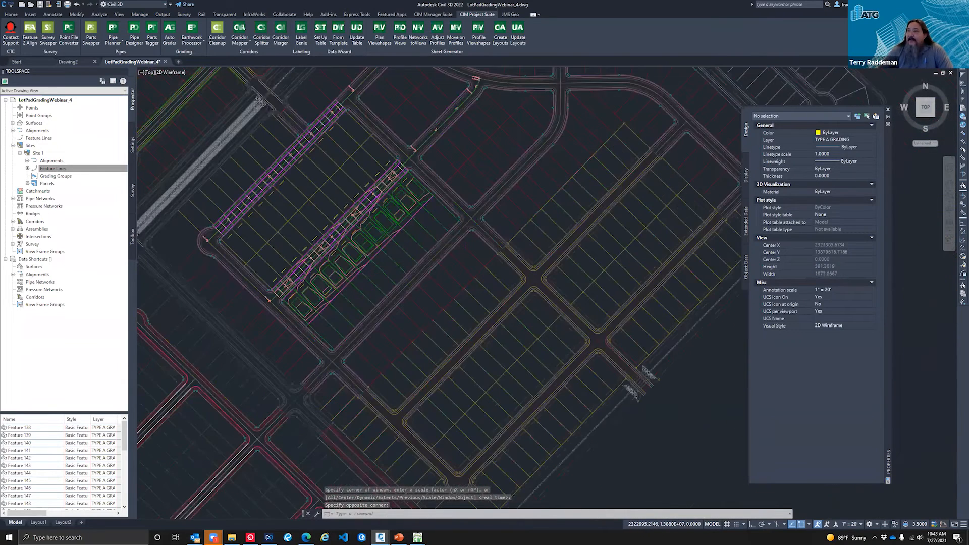
{"action": "middle_click_drag", "start_coordinate": [909, 159], "coordinate": [522, 136]}
{"action": "scroll", "coordinate": [521, 136], "scroll_direction": "up", "scroll_amount": 8}
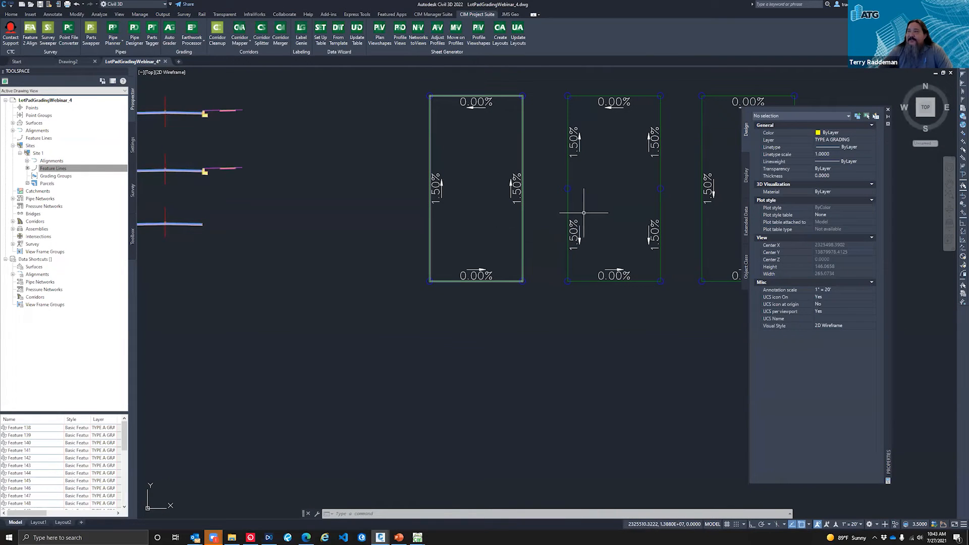
{"action": "scroll", "coordinate": [611, 228], "scroll_direction": "down", "scroll_amount": 10}
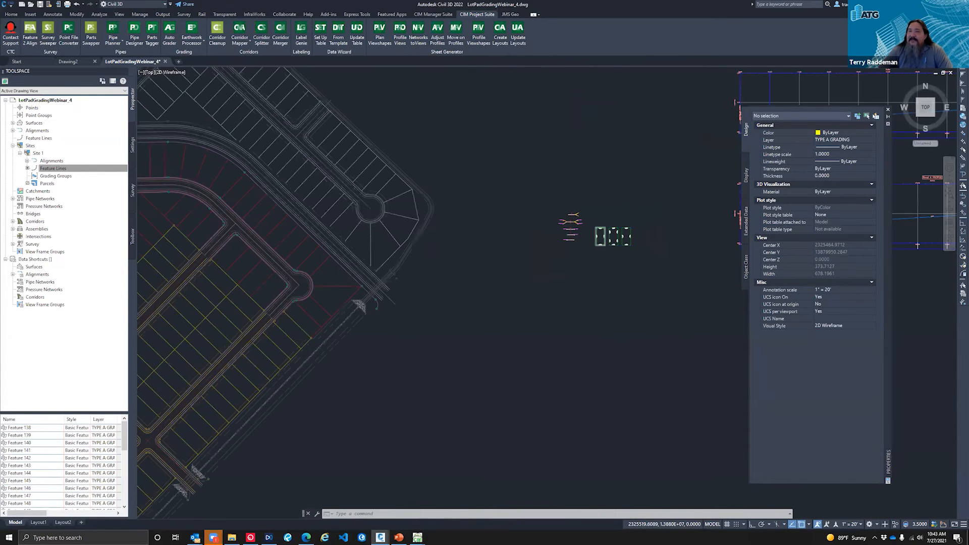
{"action": "scroll", "coordinate": [614, 230], "scroll_direction": "down", "scroll_amount": 2}
{"action": "key", "text": "Escape"}
{"action": "key", "text": "Escape"}
{"action": "key", "text": "Escape"}
{"action": "scroll", "coordinate": [461, 277], "scroll_direction": "down", "scroll_amount": 2}
{"action": "scroll", "coordinate": [256, 312], "scroll_direction": "up", "scroll_amount": 2}
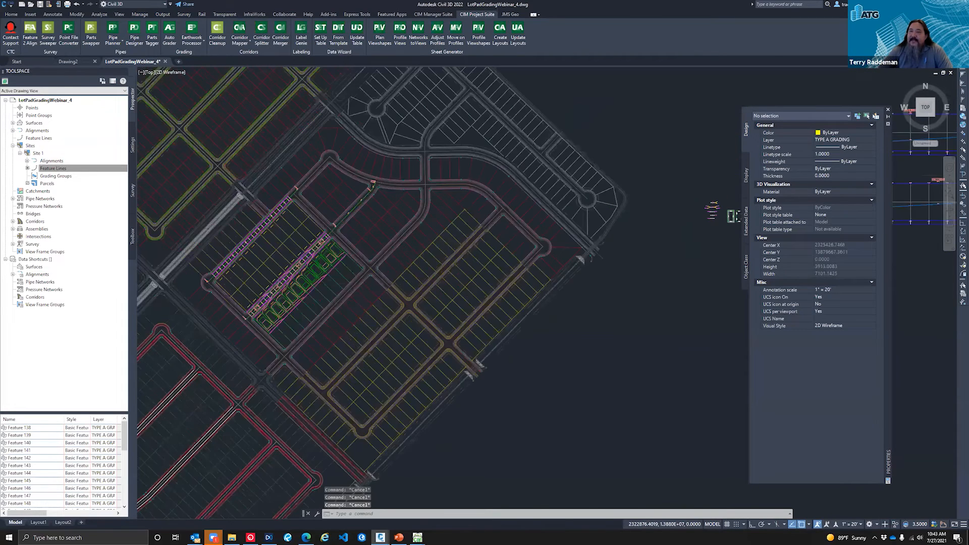
{"action": "scroll", "coordinate": [256, 312], "scroll_direction": "up", "scroll_amount": 9}
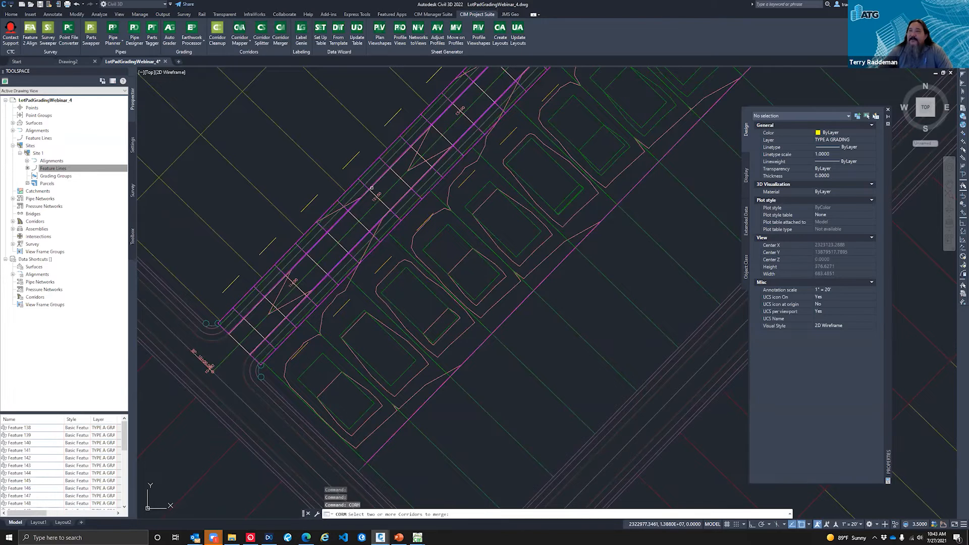
{"action": "left_click", "coordinate": [371, 188]}
{"action": "left_click", "coordinate": [373, 192]}
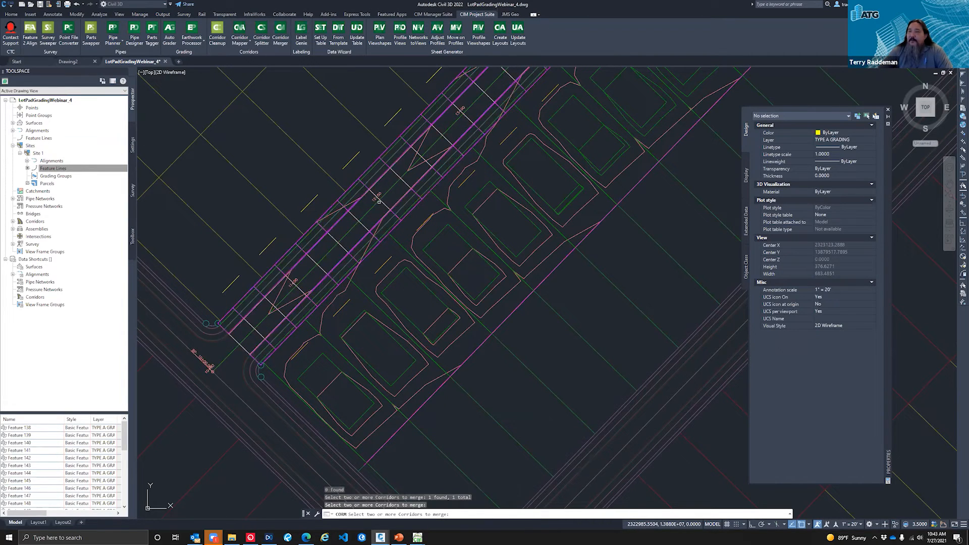
{"action": "key", "text": "Escape"}
Step: Bring up the Corridor Mapper target setup for the Road A corridor
{"action": "left_click", "coordinate": [241, 45]}
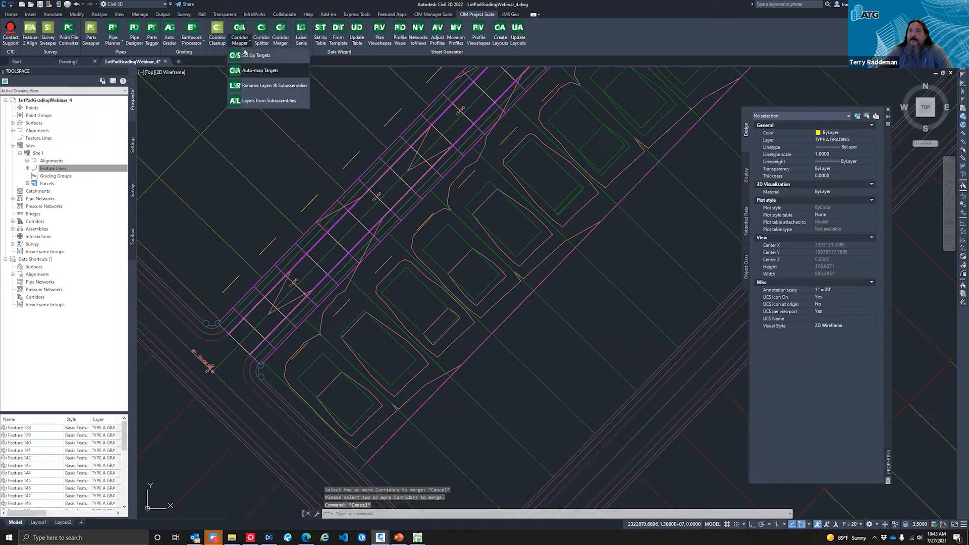
{"action": "left_click", "coordinate": [251, 57]}
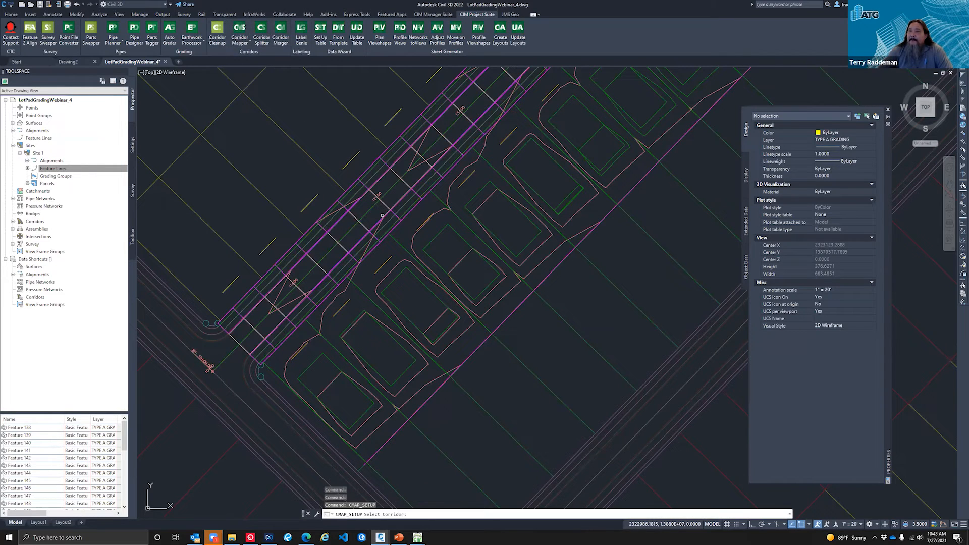
{"action": "left_click", "coordinate": [384, 218]}
{"action": "left_click", "coordinate": [385, 216]}
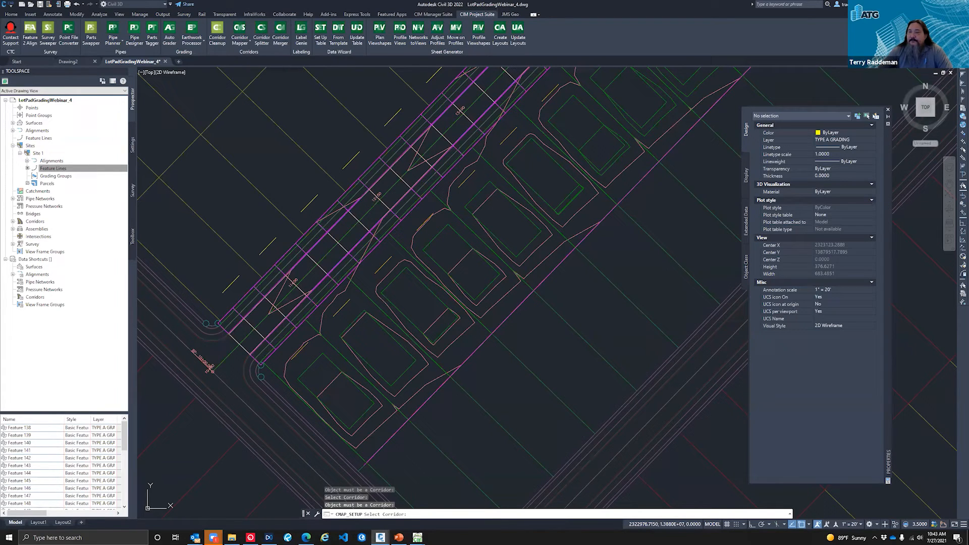
{"action": "left_click", "coordinate": [207, 360]}
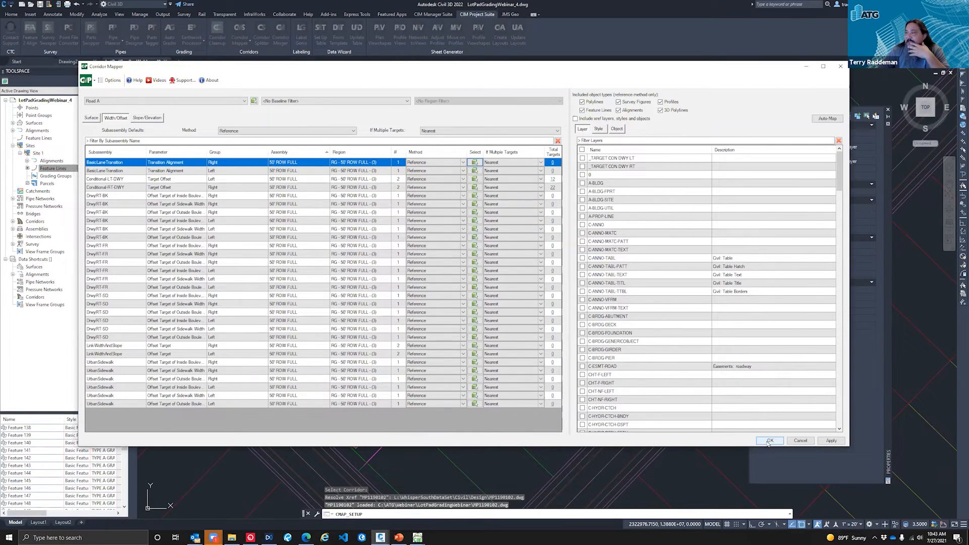
Step: Check the target layers of Conditional-LT-DWY and Conditional-RT-DWY and map the Road A corridor's targets
{"action": "left_click", "coordinate": [124, 179]}
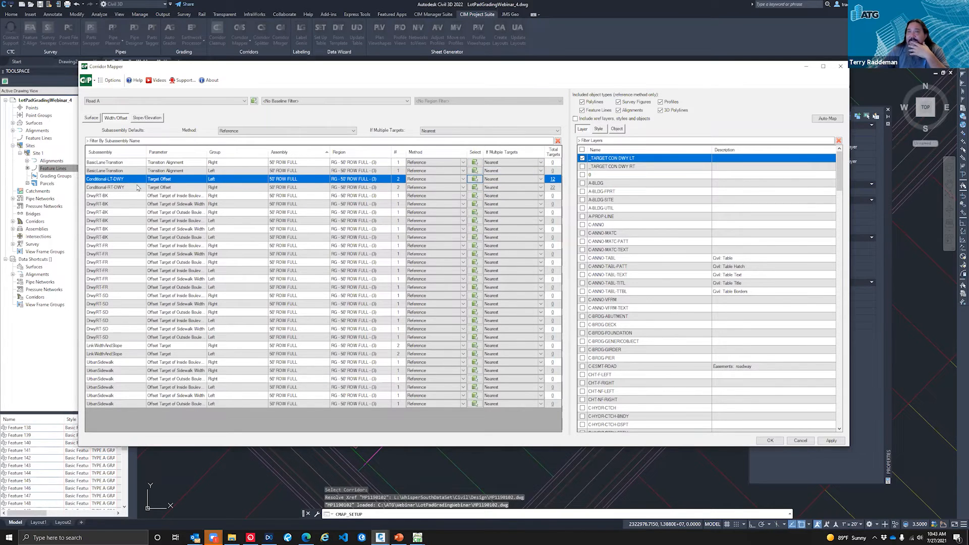
{"action": "left_click", "coordinate": [139, 188]}
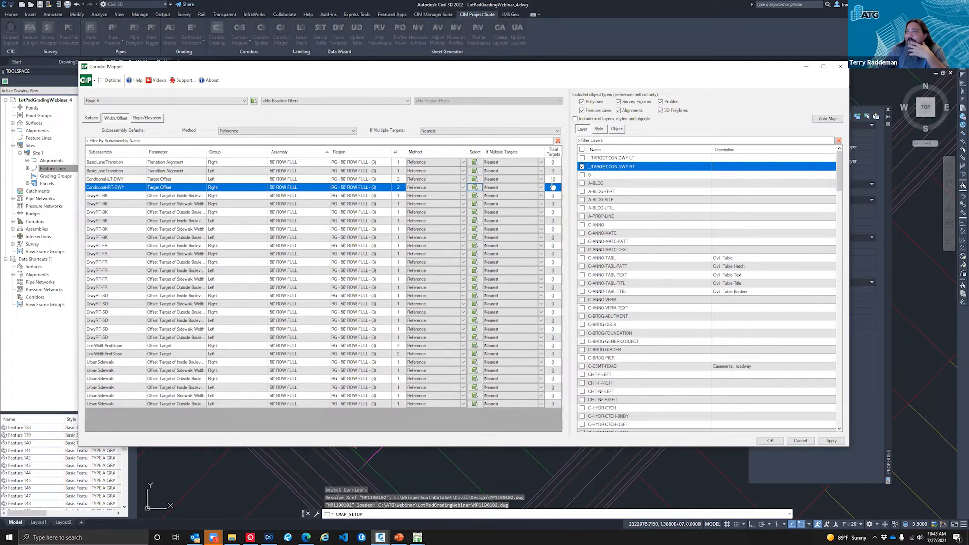
{"action": "left_click", "coordinate": [770, 441]}
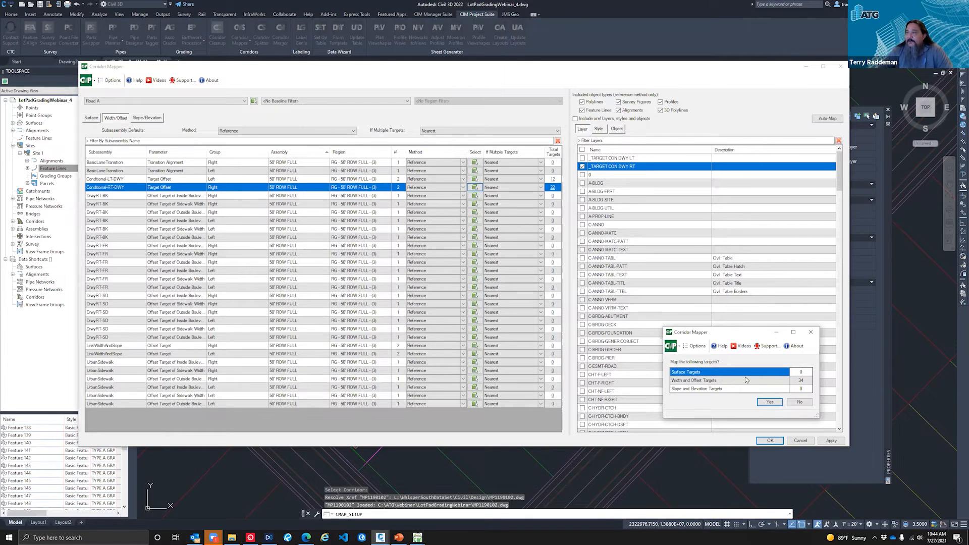
{"action": "left_click", "coordinate": [770, 402]}
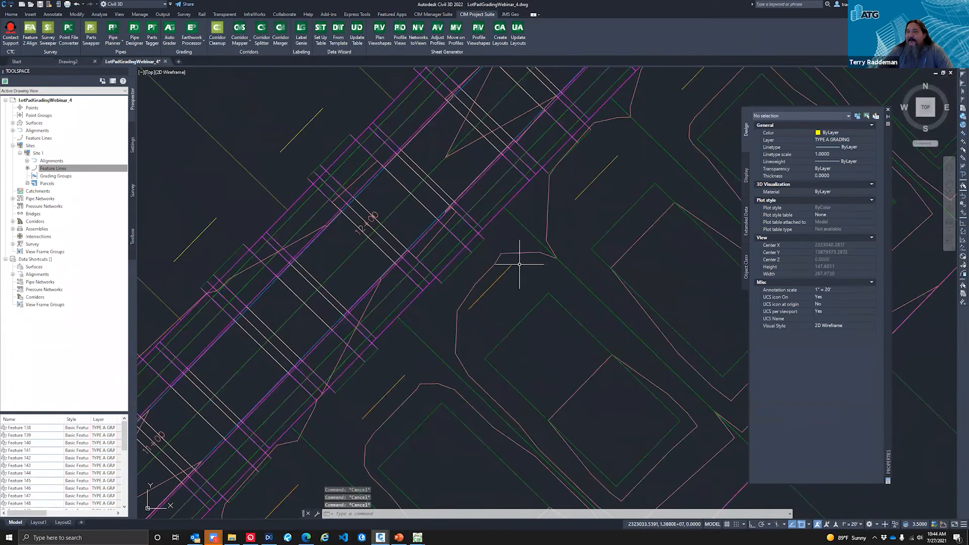
Step: Review the Side Lot B family's surface settings and perpendicular grading definition in Auto Grader, leaving both unchanged
{"action": "scroll", "coordinate": [509, 285], "scroll_direction": "down", "scroll_amount": 2}
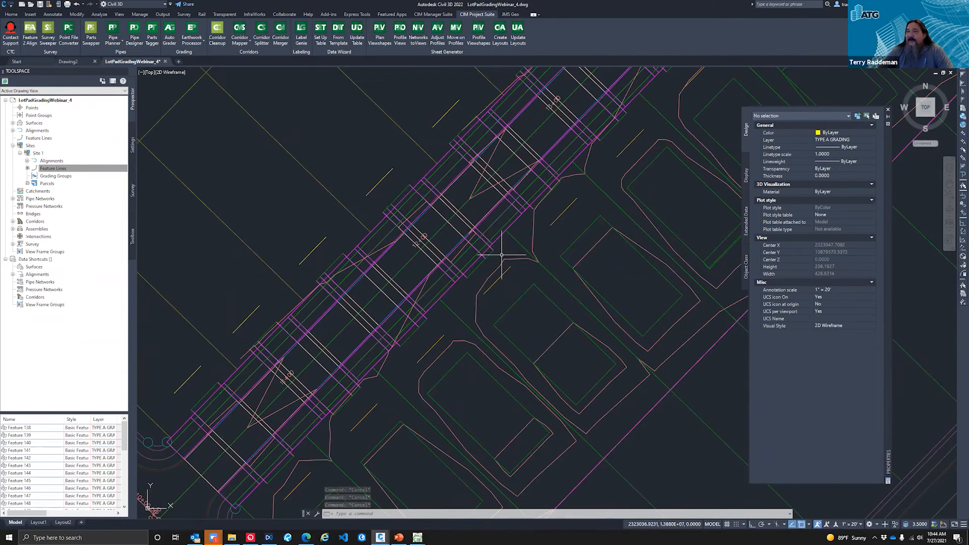
{"action": "scroll", "coordinate": [421, 296], "scroll_direction": "down", "scroll_amount": 4}
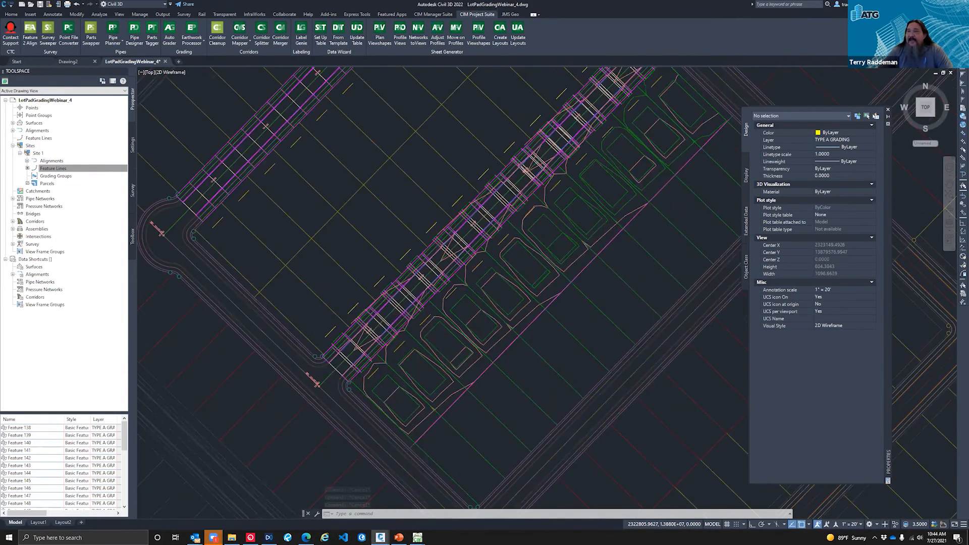
{"action": "scroll", "coordinate": [290, 297], "scroll_direction": "down", "scroll_amount": 2}
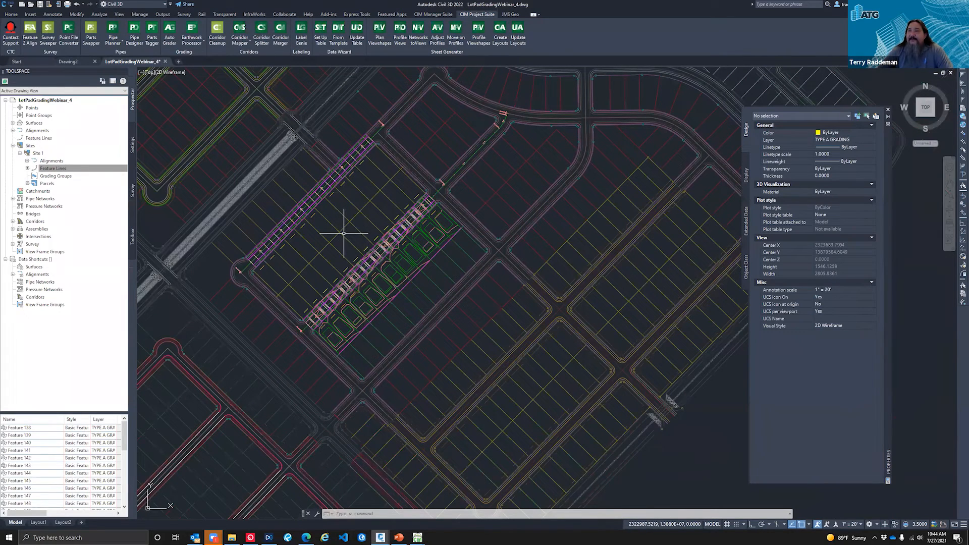
{"action": "scroll", "coordinate": [344, 233], "scroll_direction": "up", "scroll_amount": 10}
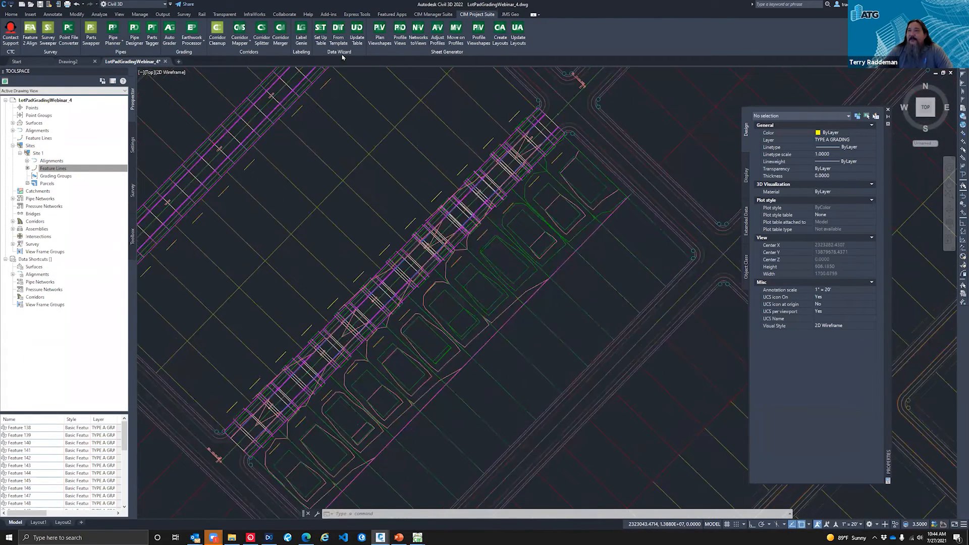
{"action": "left_click", "coordinate": [170, 37]}
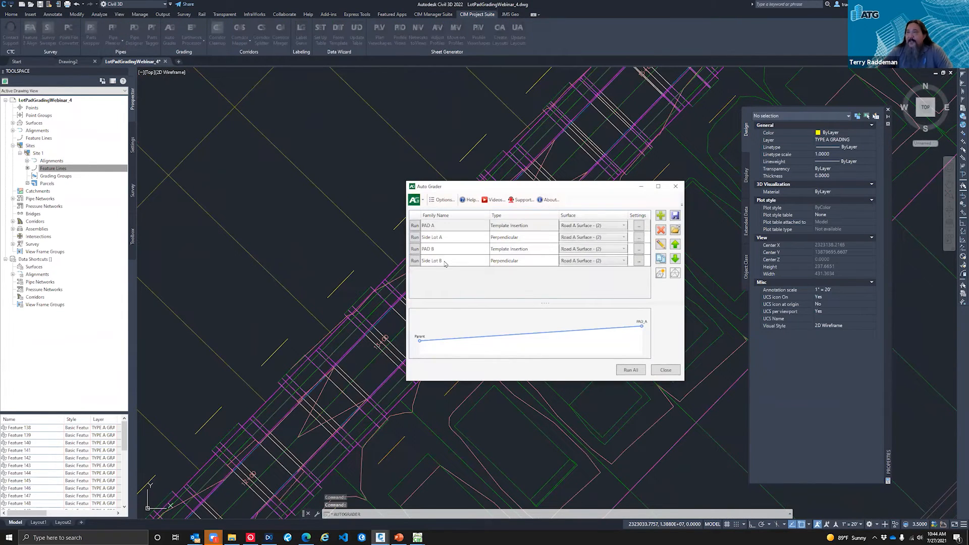
{"action": "left_click", "coordinate": [448, 262]}
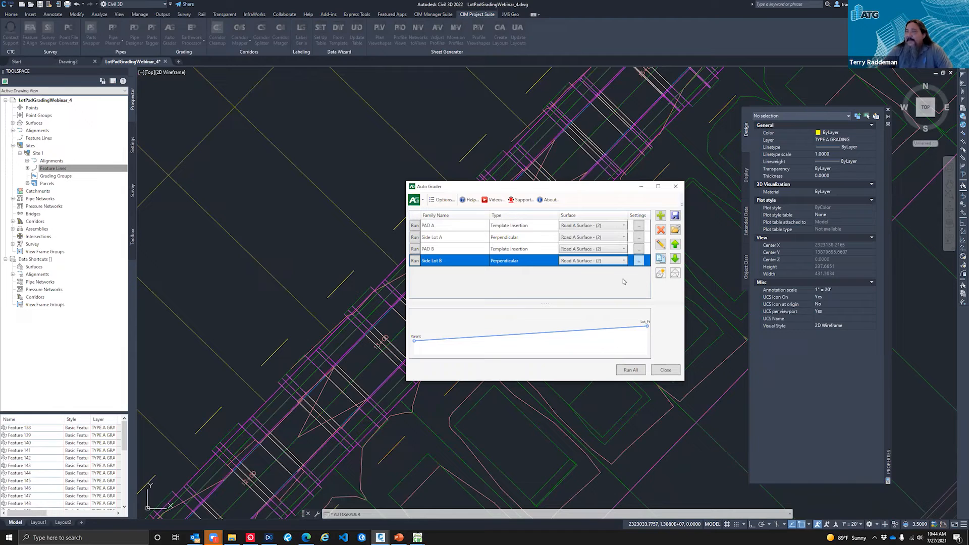
{"action": "left_click", "coordinate": [638, 261]}
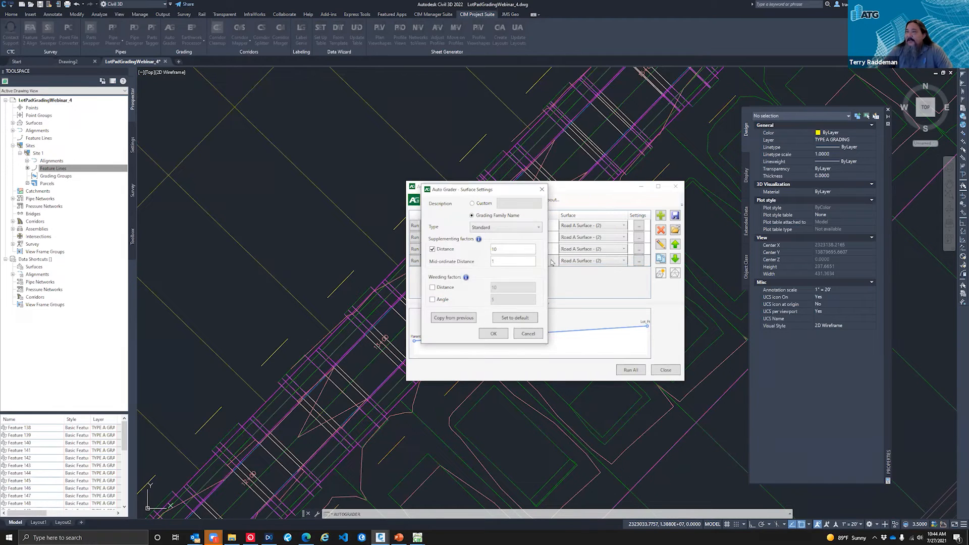
{"action": "left_click", "coordinate": [528, 333]}
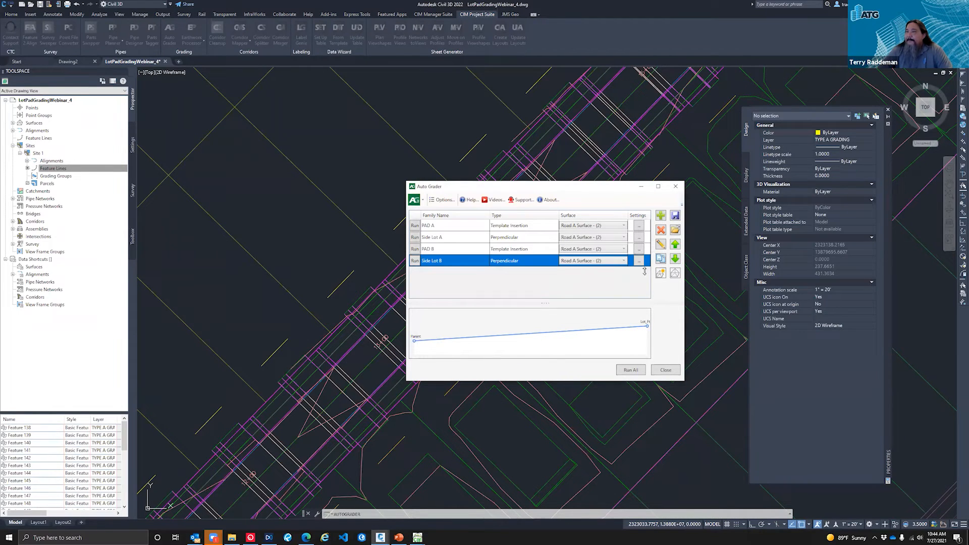
{"action": "left_click", "coordinate": [596, 273]}
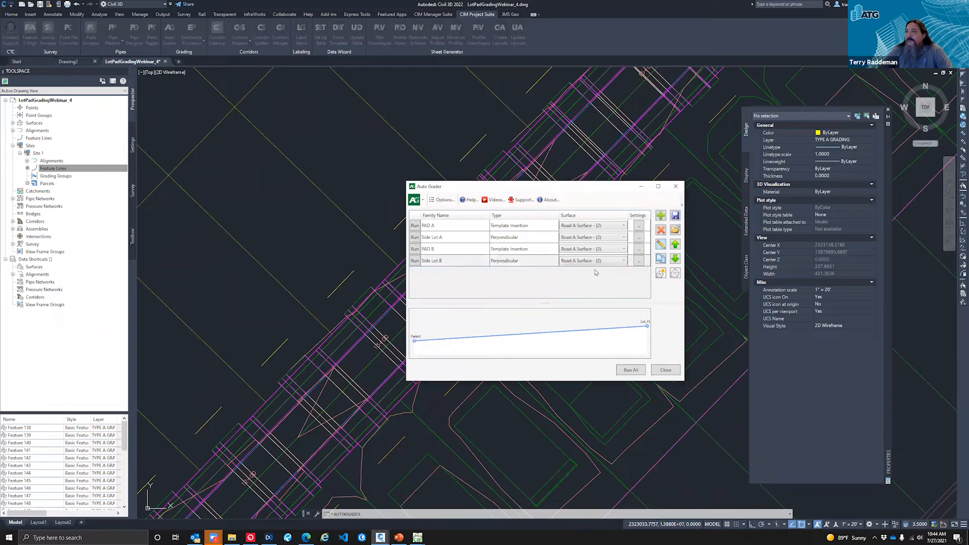
{"action": "double_click", "coordinate": [496, 324]}
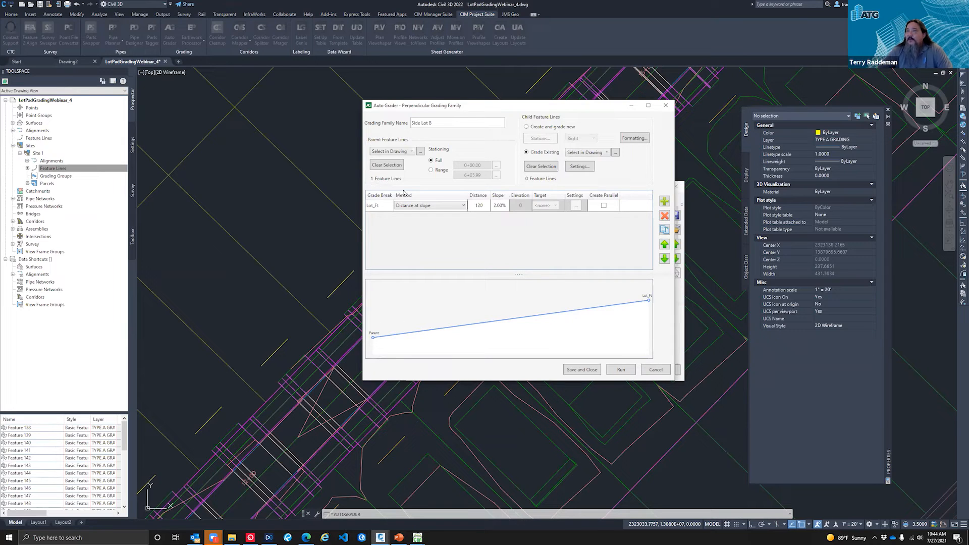
{"action": "left_click", "coordinate": [657, 372]}
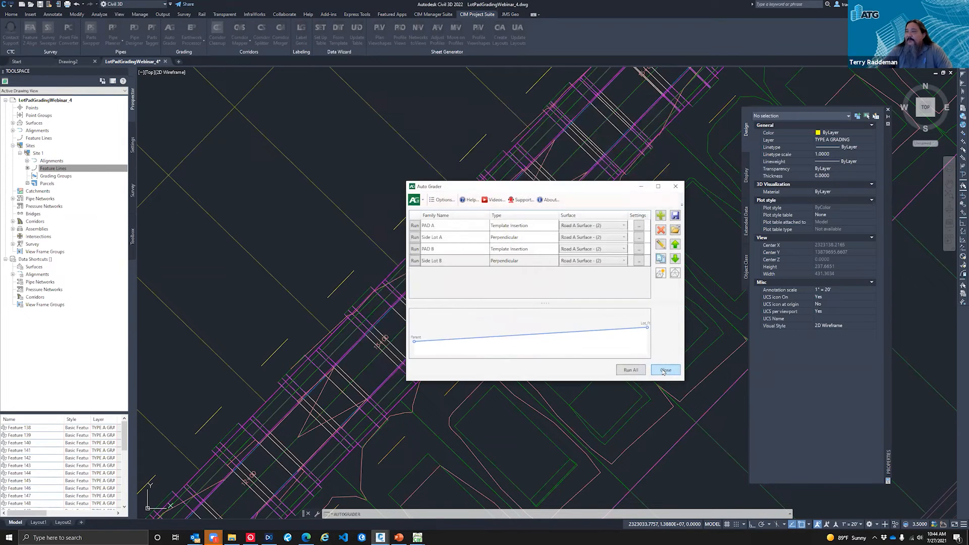
Step: Run Create Feature Lines from Objects with the Xref option and select the lot lines of the ungraded block across Road A
{"action": "scroll", "coordinate": [524, 303], "scroll_direction": "down", "scroll_amount": 4}
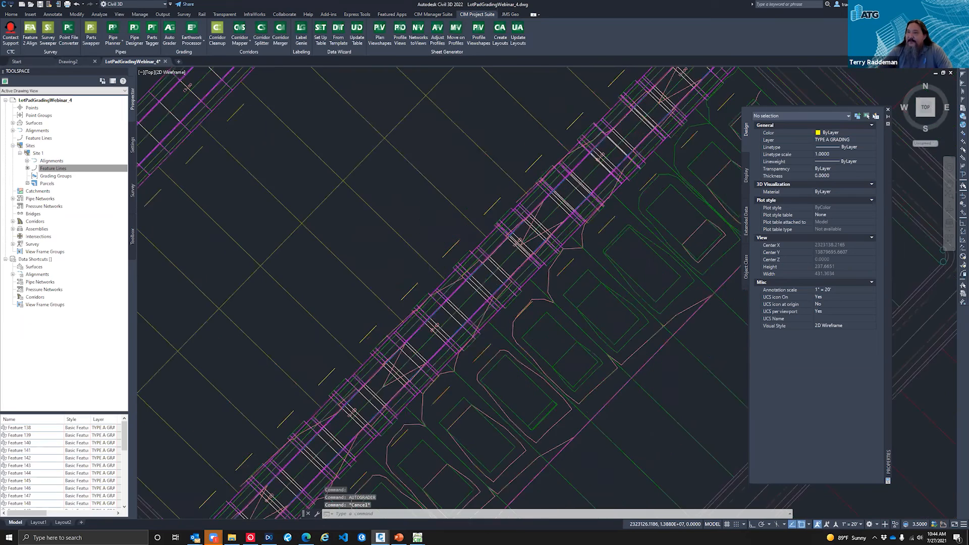
{"action": "left_click", "coordinate": [11, 14]}
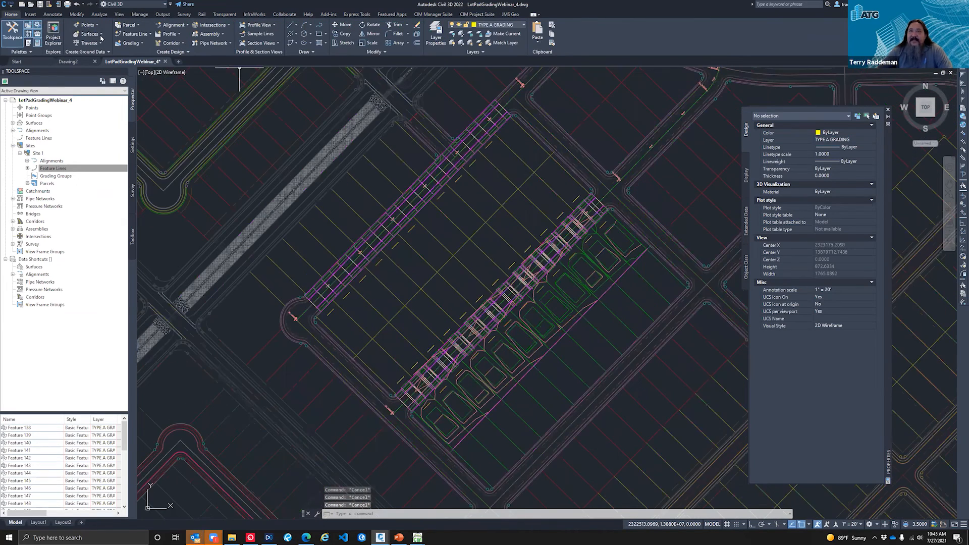
{"action": "left_click", "coordinate": [133, 34]}
{"action": "left_click", "coordinate": [166, 63]}
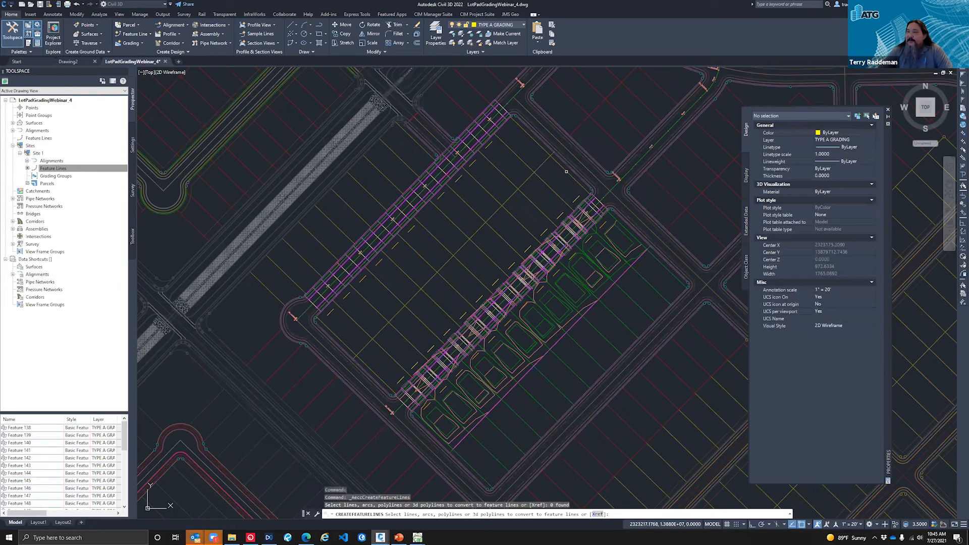
{"action": "type", "text": "x"}
{"action": "key", "text": "Return"}
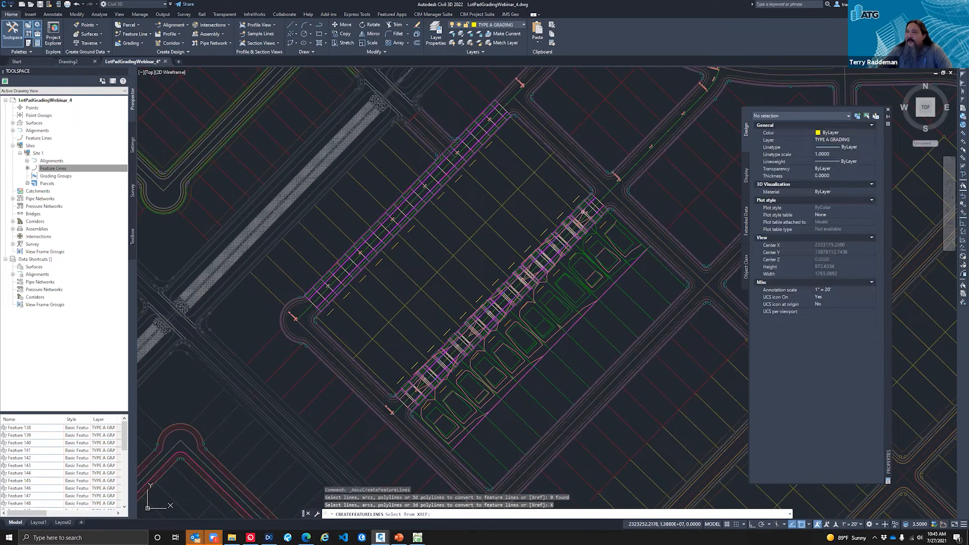
{"action": "left_click", "coordinate": [565, 171]}
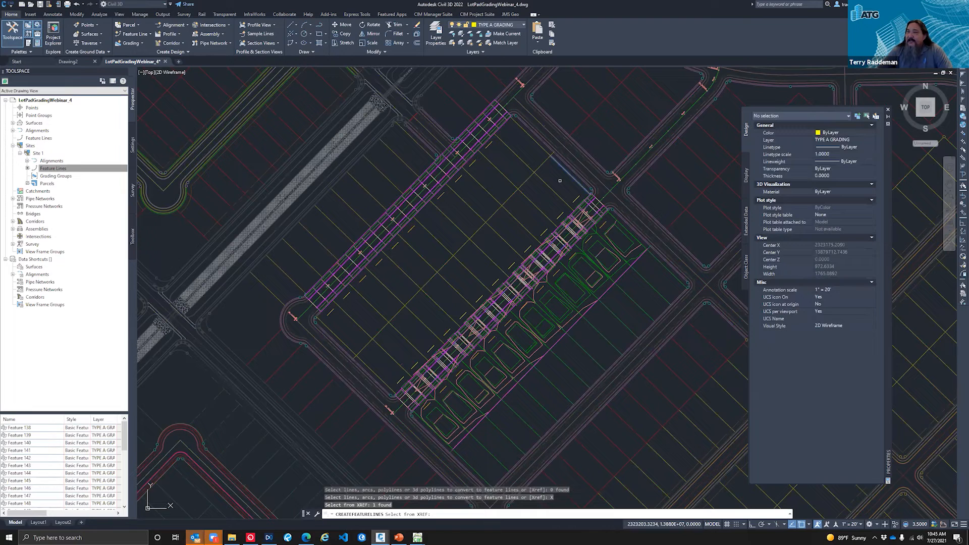
{"action": "left_click_drag", "start_coordinate": [559, 180], "coordinate": [376, 376]}
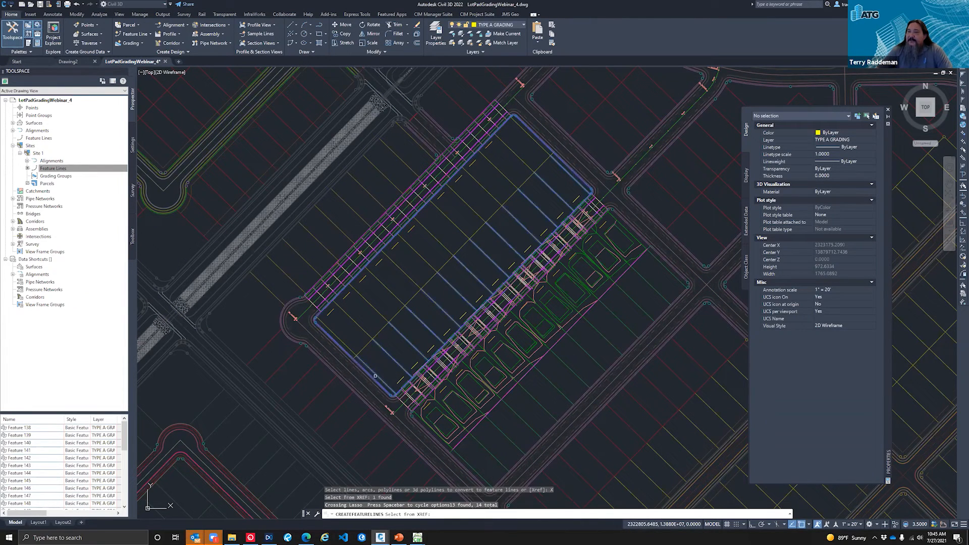
Step: Remove the block's outer boundary from the feature line selection, keeping the side lot lines selected
{"action": "scroll", "coordinate": [373, 379], "scroll_direction": "up", "scroll_amount": 4}
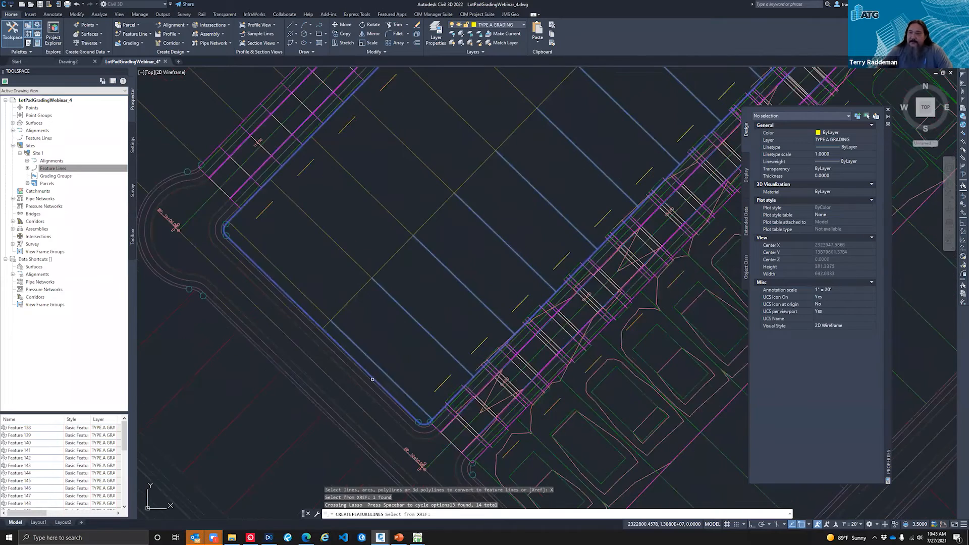
{"action": "type", "text": "r"}
{"action": "key", "text": "Return"}
{"action": "left_click", "coordinate": [372, 380]}
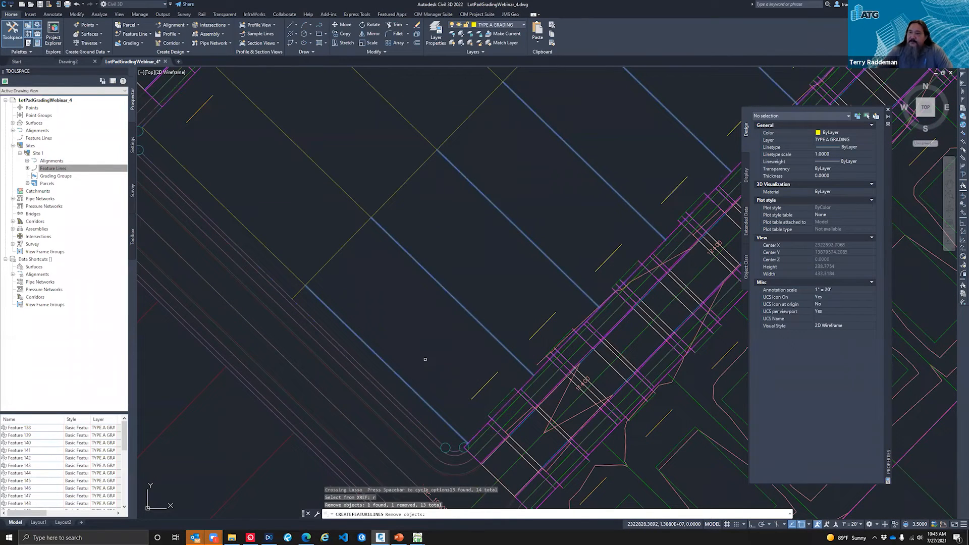
Step: Finish the selection and create the side lot feature lines in Site 1 with the Basic Feature Line style on the selected entity layer
{"action": "scroll", "coordinate": [406, 345], "scroll_direction": "down", "scroll_amount": 2}
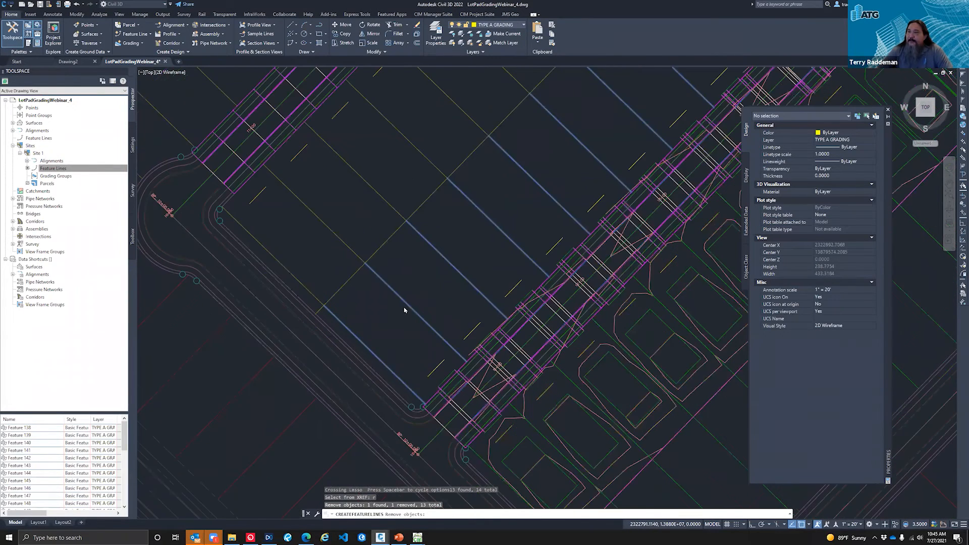
{"action": "scroll", "coordinate": [403, 310], "scroll_direction": "down", "scroll_amount": 5}
{"action": "key", "text": "Return"}
{"action": "left_click", "coordinate": [447, 369]}
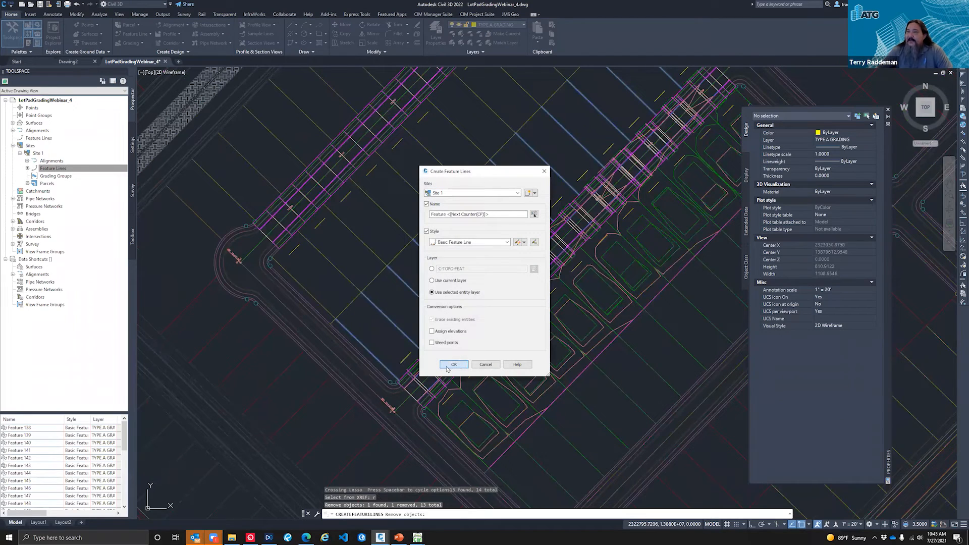
Step: Move all the new side lot feature lines of the block to layer TYPE B GRADING and check one line's layer
{"action": "scroll", "coordinate": [312, 381], "scroll_direction": "down", "scroll_amount": 2}
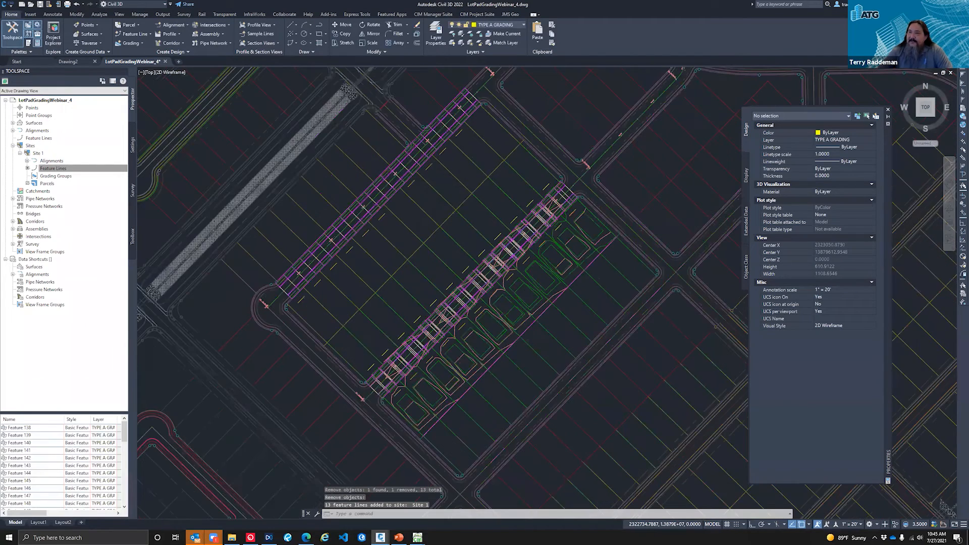
{"action": "scroll", "coordinate": [314, 389], "scroll_direction": "down", "scroll_amount": 3}
{"action": "scroll", "coordinate": [464, 223], "scroll_direction": "up", "scroll_amount": 2}
{"action": "left_click", "coordinate": [466, 226]}
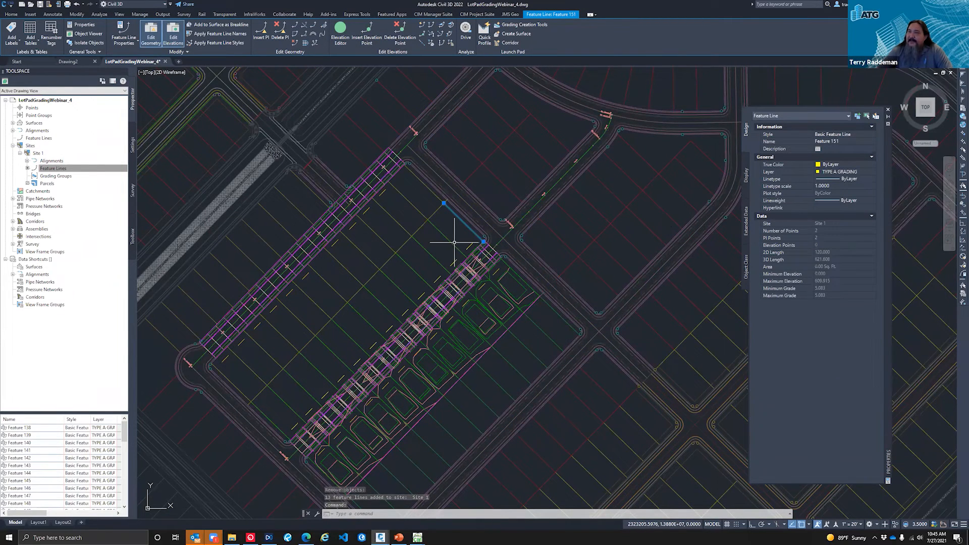
{"action": "left_click", "coordinate": [454, 244]}
{"action": "left_click", "coordinate": [433, 256]}
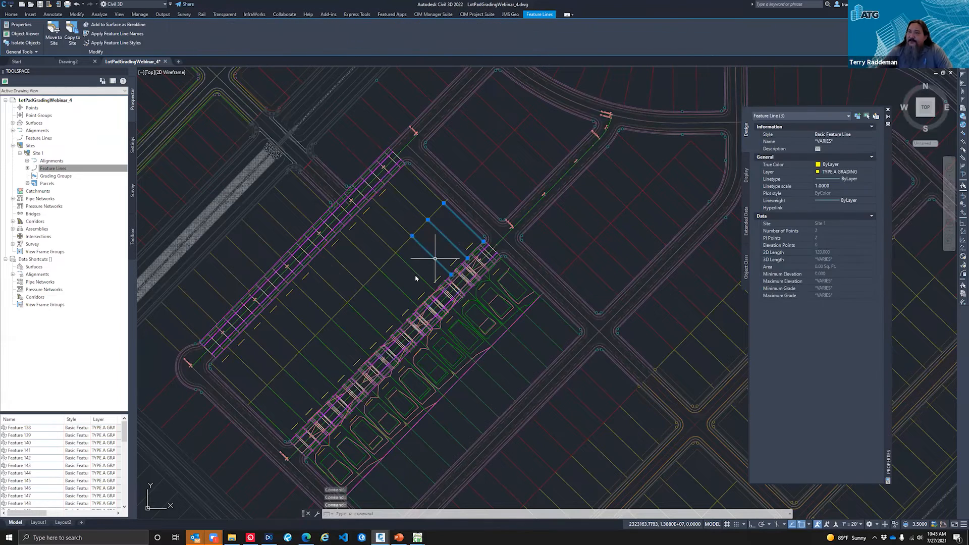
{"action": "left_click", "coordinate": [416, 273]}
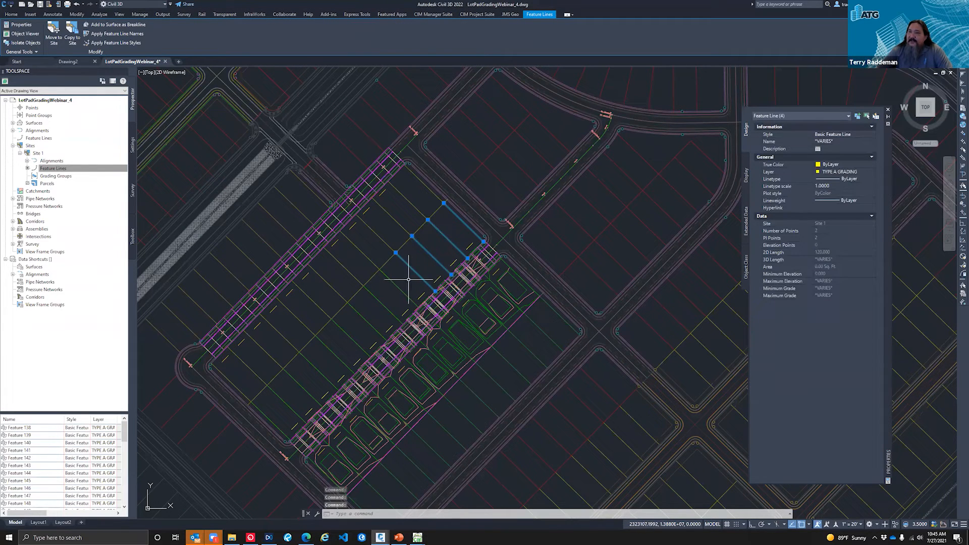
{"action": "mouse_move", "coordinate": [409, 280]}
{"action": "left_mouse_down"}
{"action": "mouse_move", "coordinate": [270, 414]}
{"action": "mouse_move", "coordinate": [292, 363]}
{"action": "left_mouse_up"}
{"action": "left_click", "coordinate": [271, 359], "text": "shift"}
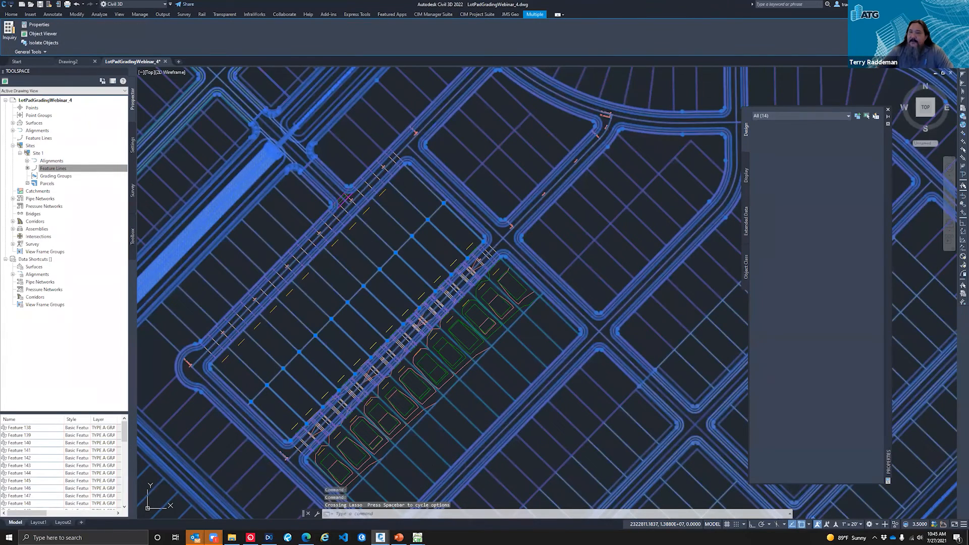
{"action": "left_click", "coordinate": [845, 174]}
{"action": "left_click", "coordinate": [847, 173]}
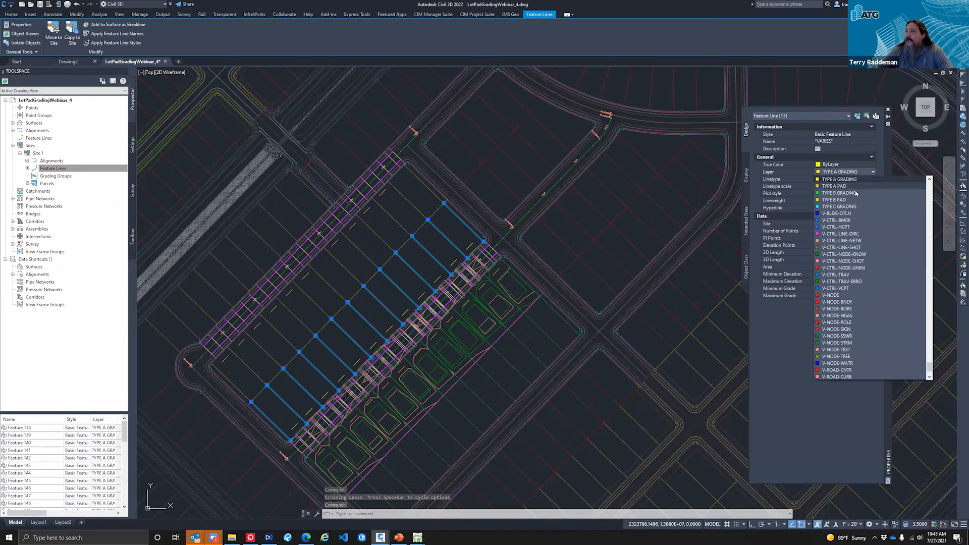
{"action": "left_click", "coordinate": [848, 193]}
{"action": "key", "text": "Escape"}
{"action": "key", "text": "Escape"}
{"action": "key", "text": "Escape"}
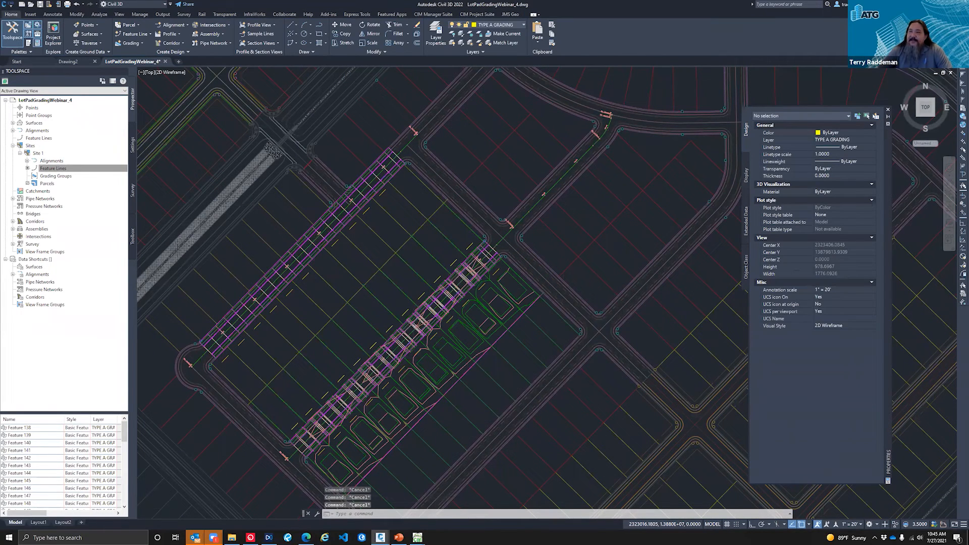
{"action": "scroll", "coordinate": [367, 372], "scroll_direction": "up", "scroll_amount": 2}
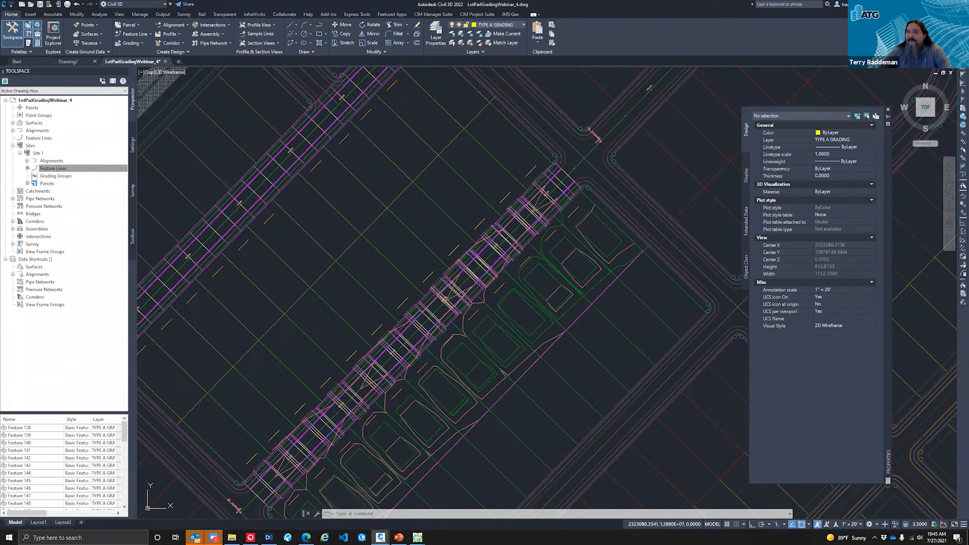
{"action": "left_click", "coordinate": [414, 235]}
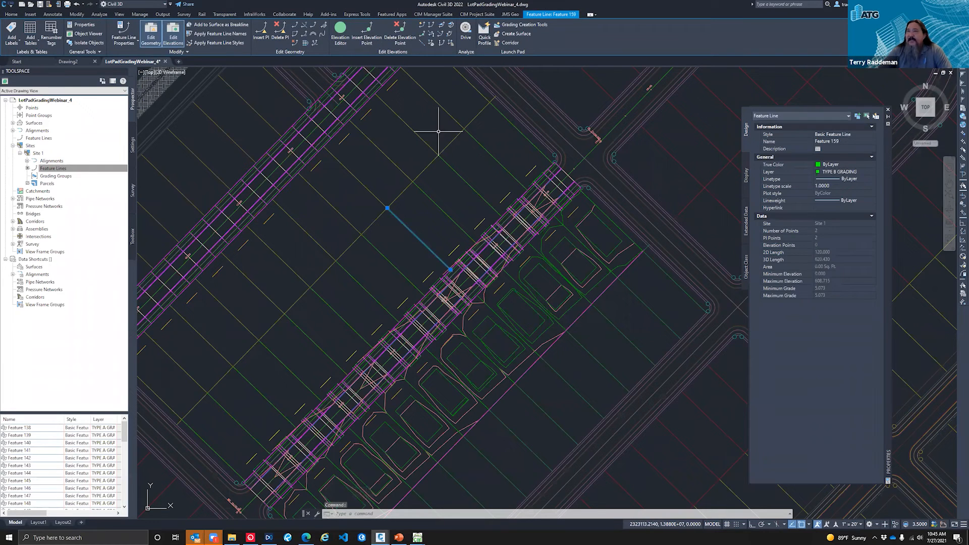
{"action": "key", "text": "Escape"}
{"action": "key", "text": "Escape"}
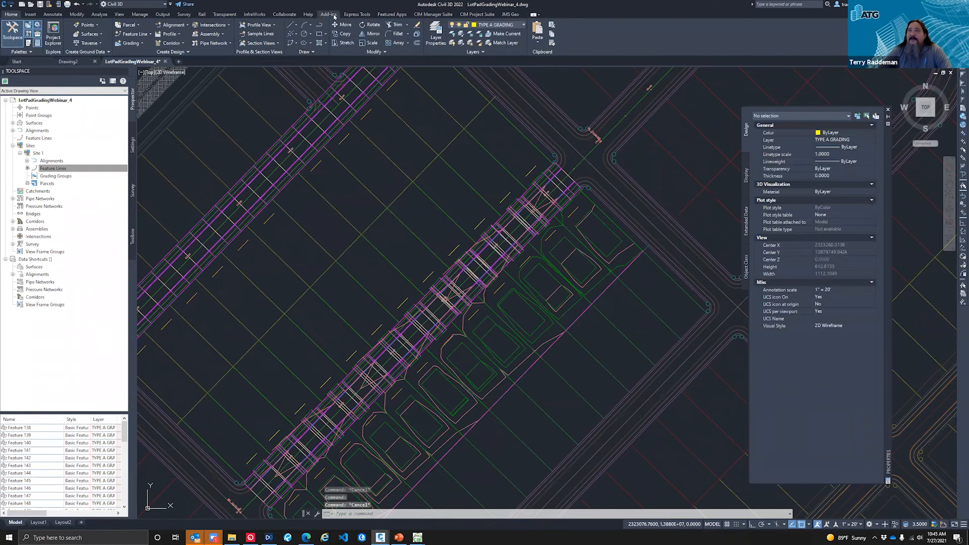
Step: Select the block's side lot lines in the drawing as Side Lot B's existing child feature lines, save the family, and run it in Auto Grader
{"action": "left_click", "coordinate": [477, 14]}
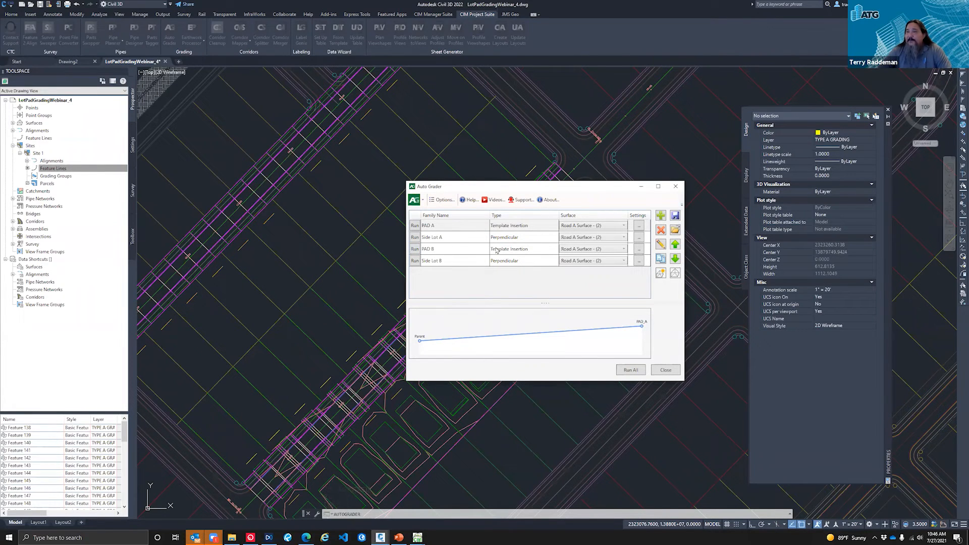
{"action": "left_click", "coordinate": [430, 263]}
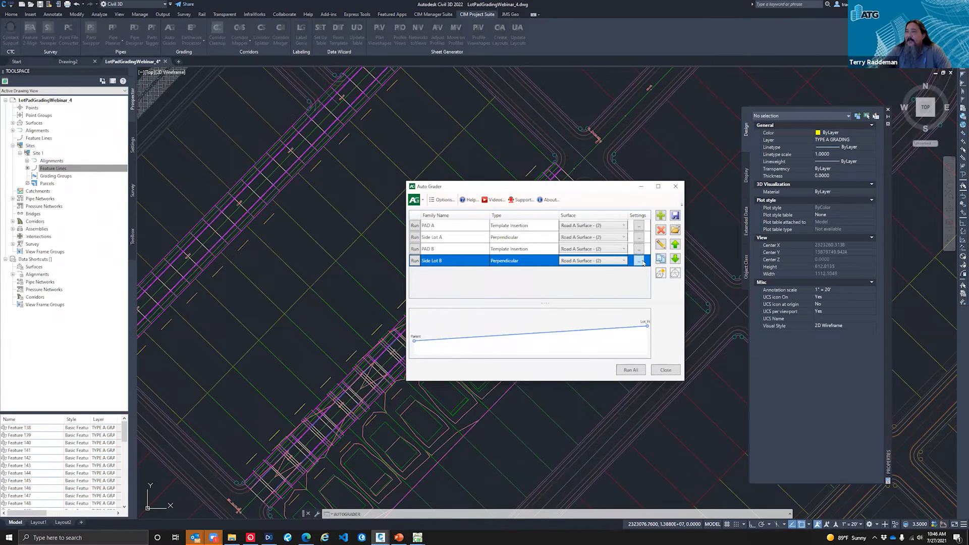
{"action": "left_click", "coordinate": [660, 256]}
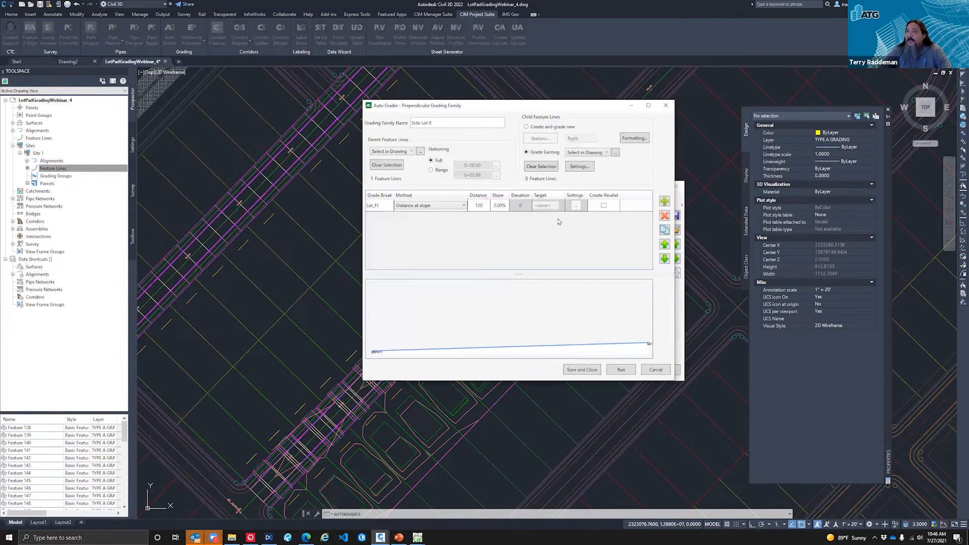
{"action": "left_click", "coordinate": [606, 153]}
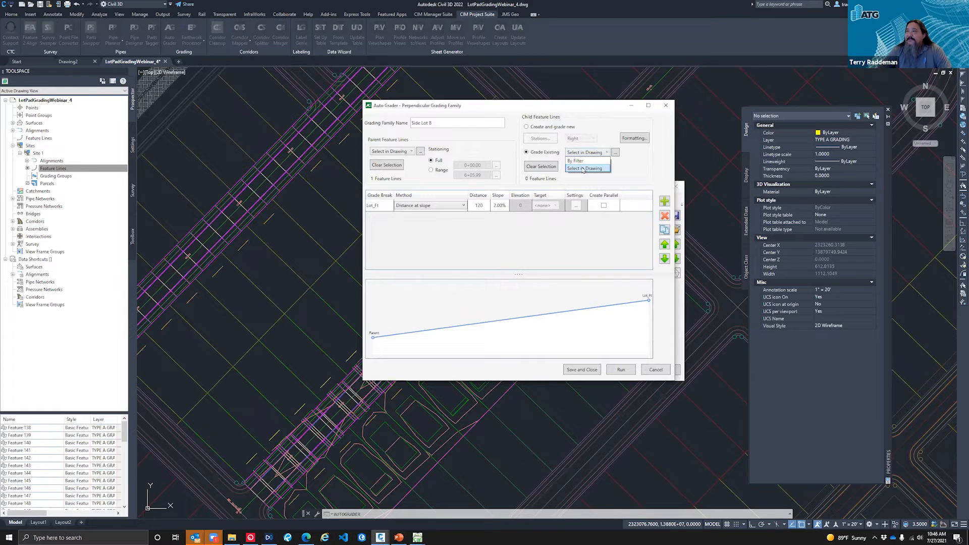
{"action": "left_click", "coordinate": [587, 169]}
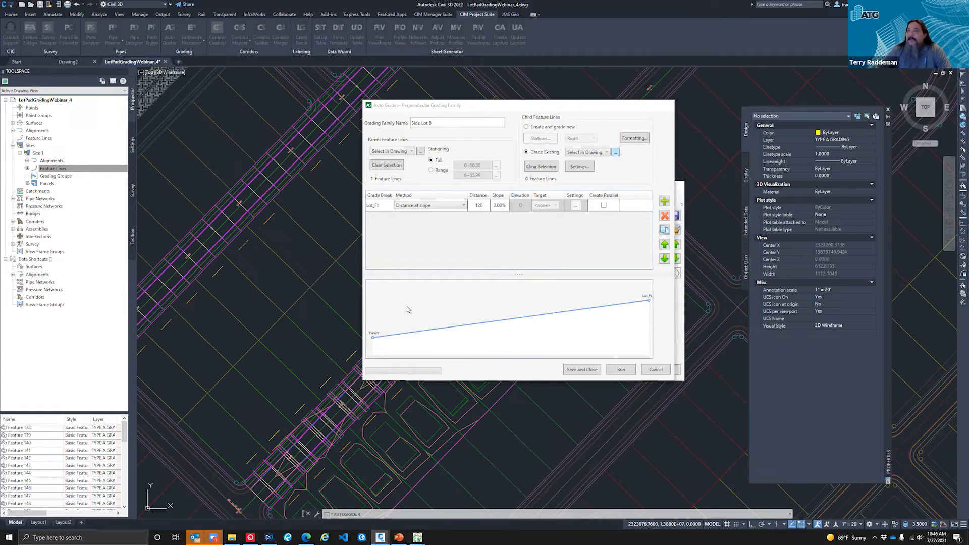
{"action": "left_click", "coordinate": [615, 153]}
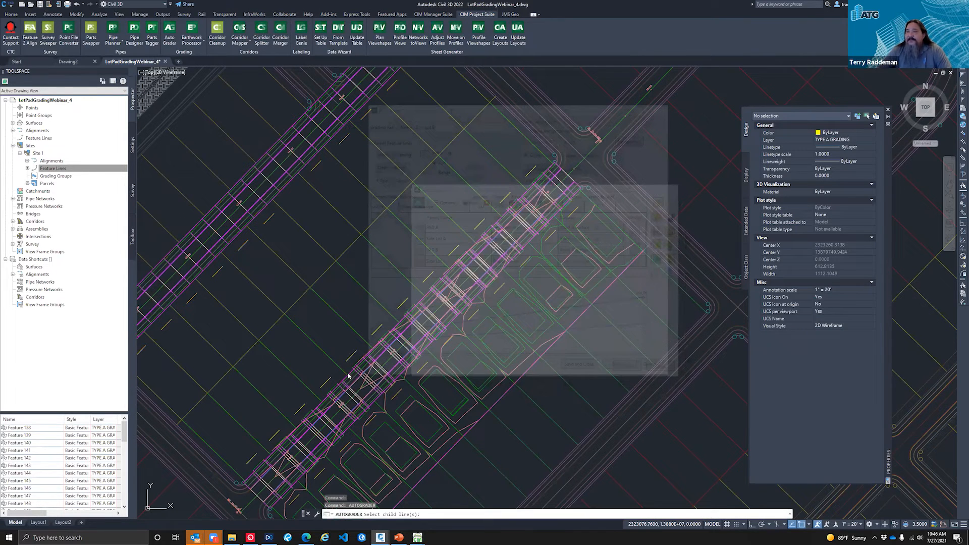
{"action": "left_click", "coordinate": [324, 398]}
{"action": "key", "text": "Return"}
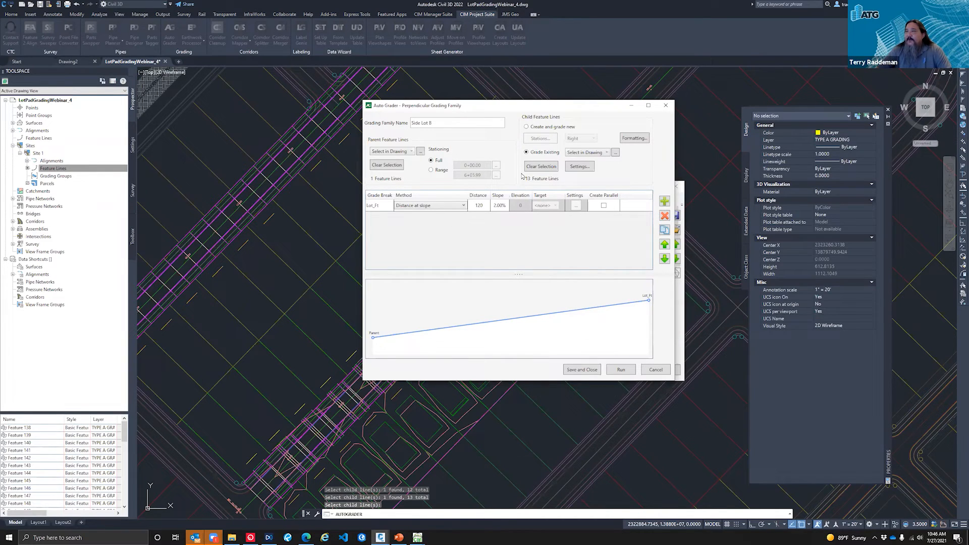
{"action": "left_click", "coordinate": [580, 371]}
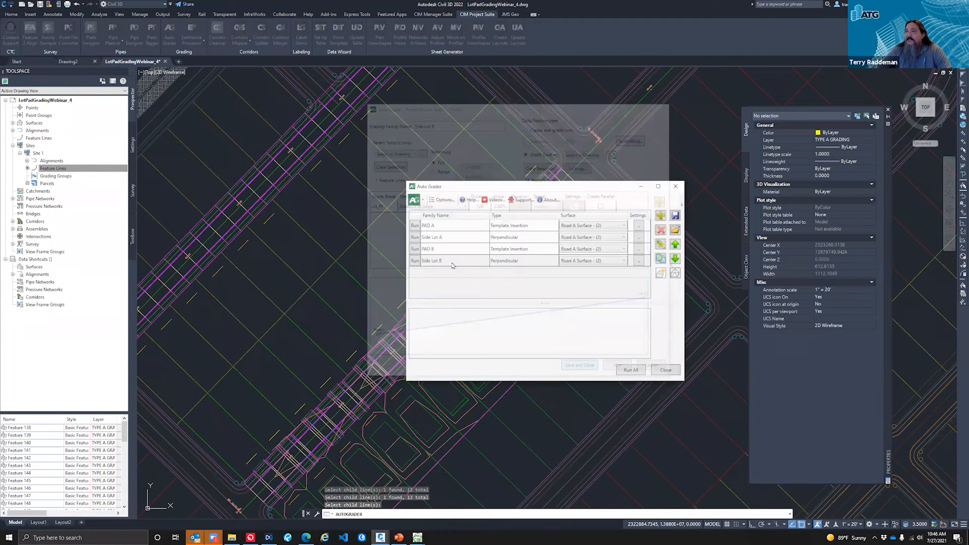
{"action": "left_click", "coordinate": [415, 261]}
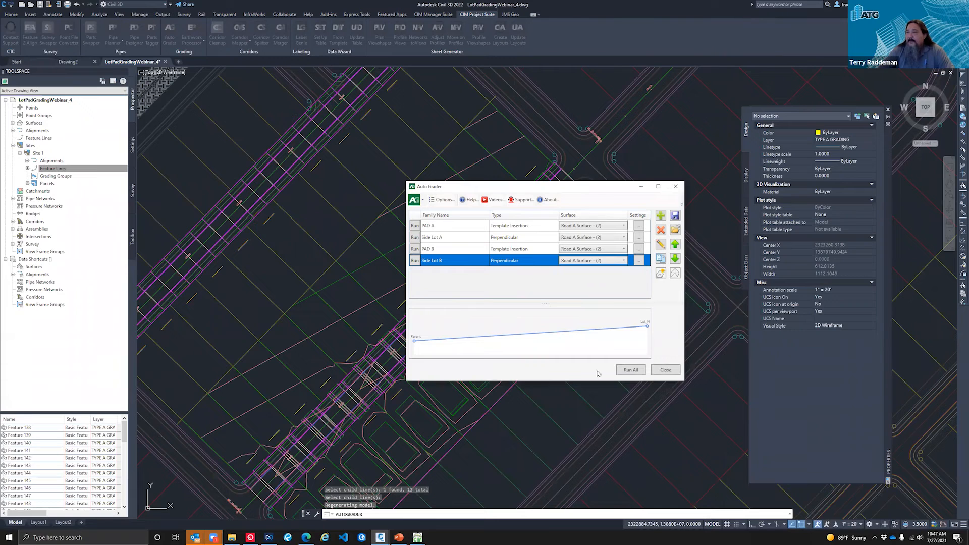
{"action": "left_click", "coordinate": [664, 370]}
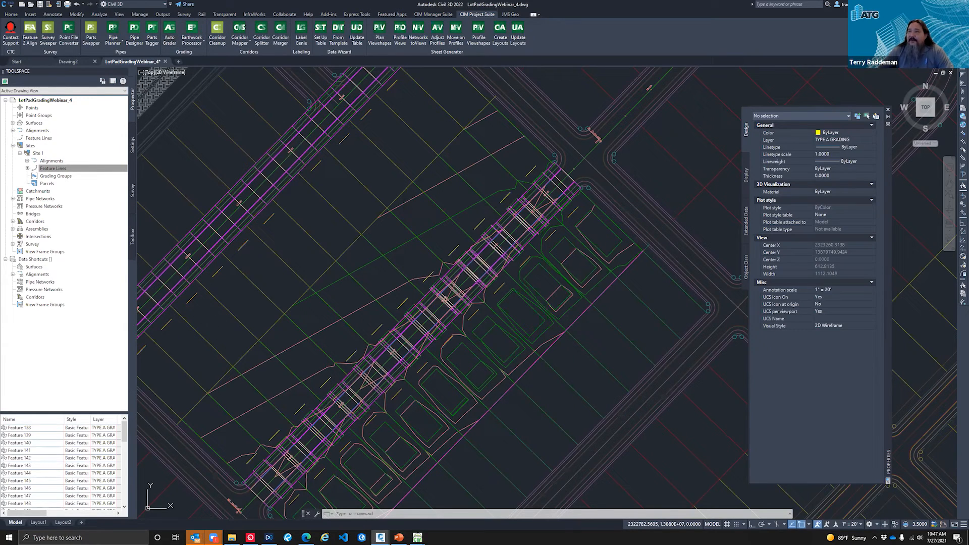
Step: Check the PAD B template grading family's settings in Auto Grader, save it, and run it to place the pads along Road A
{"action": "left_click", "coordinate": [170, 32]}
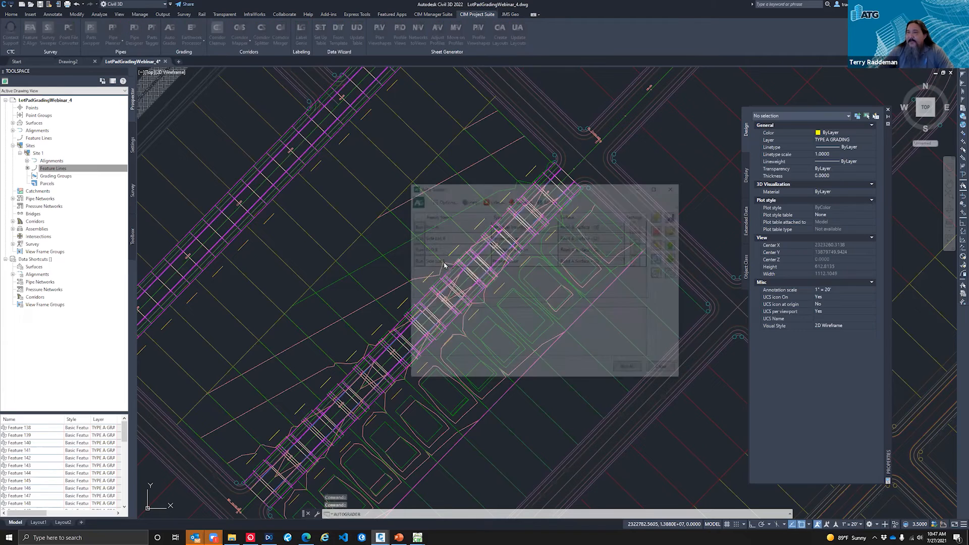
{"action": "left_click", "coordinate": [439, 251]}
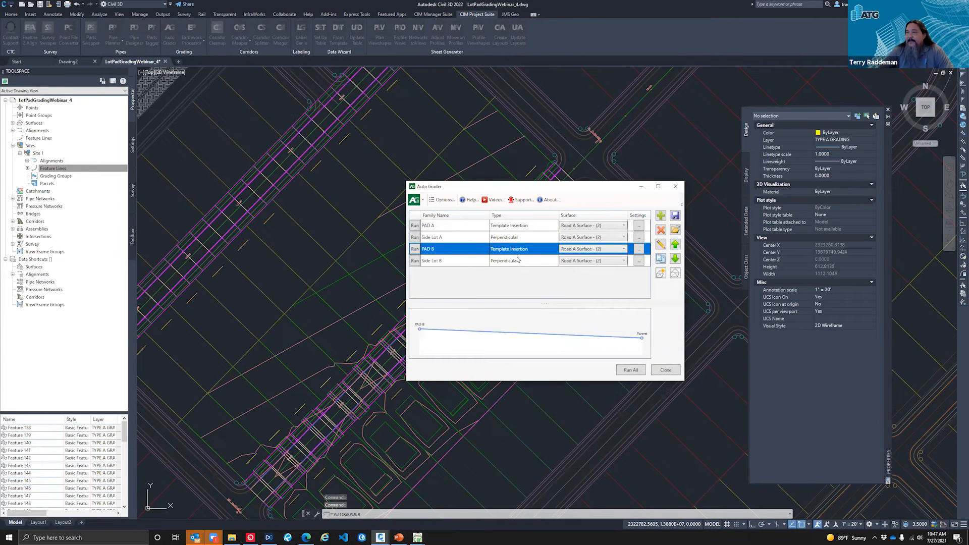
{"action": "left_click", "coordinate": [662, 245]}
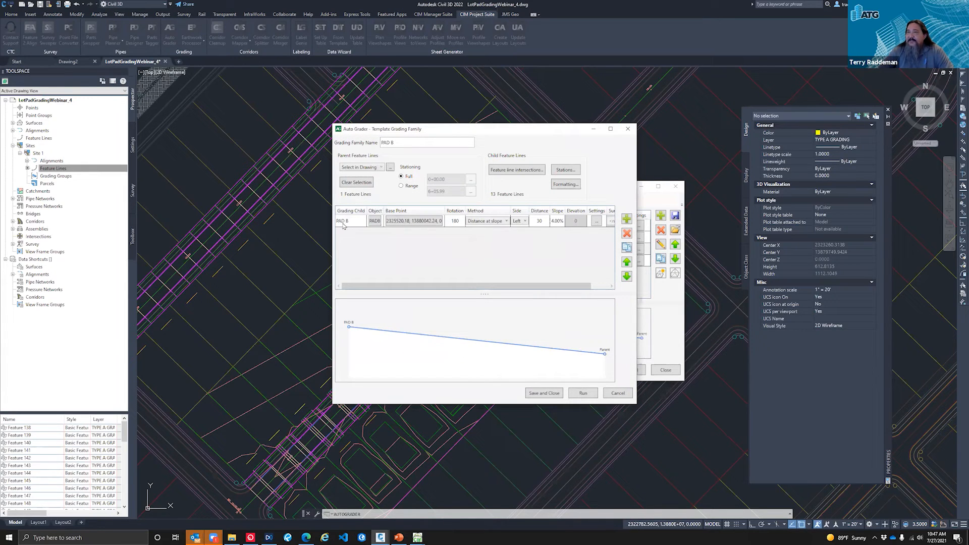
{"action": "left_click", "coordinate": [413, 222]}
{"action": "left_click", "coordinate": [545, 393]}
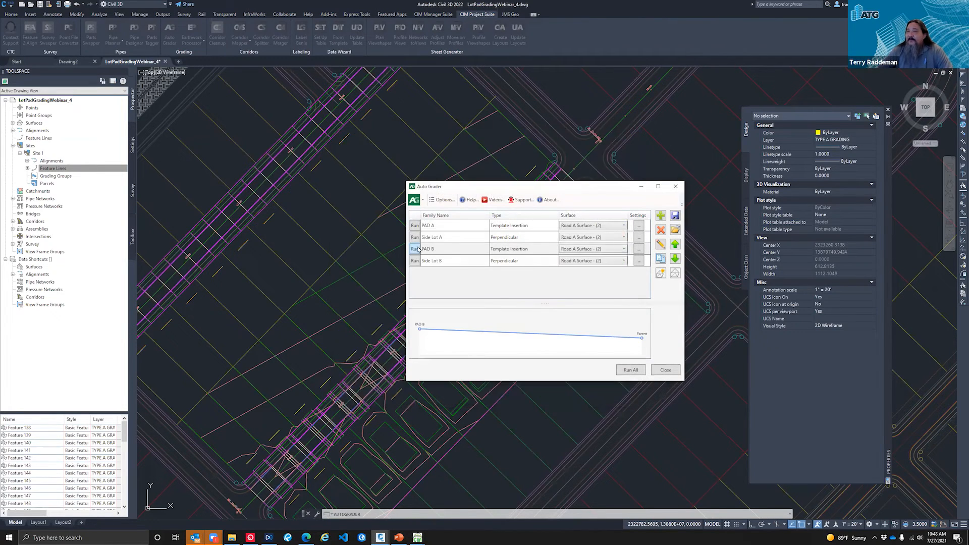
{"action": "left_click", "coordinate": [415, 250]}
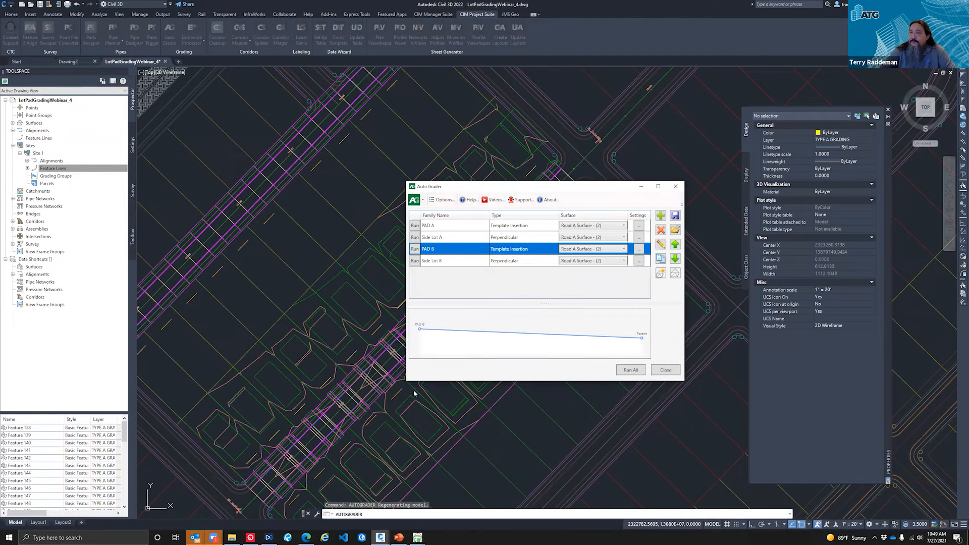
{"action": "left_click", "coordinate": [665, 370]}
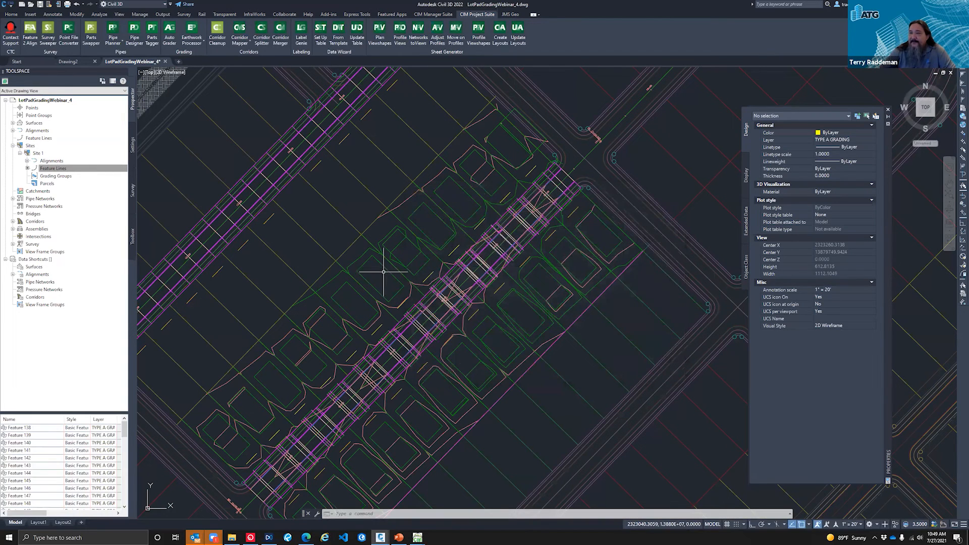
Step: Inspect the properties of one generated Type B pad and the side lot feature line beside it
{"action": "left_click", "coordinate": [389, 271]}
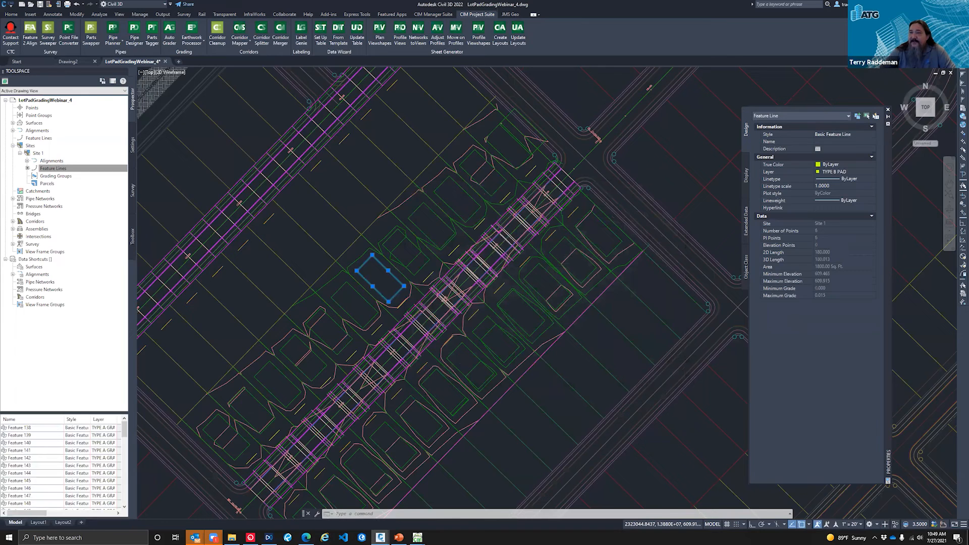
{"action": "scroll", "coordinate": [389, 273], "scroll_direction": "up", "scroll_amount": 4}
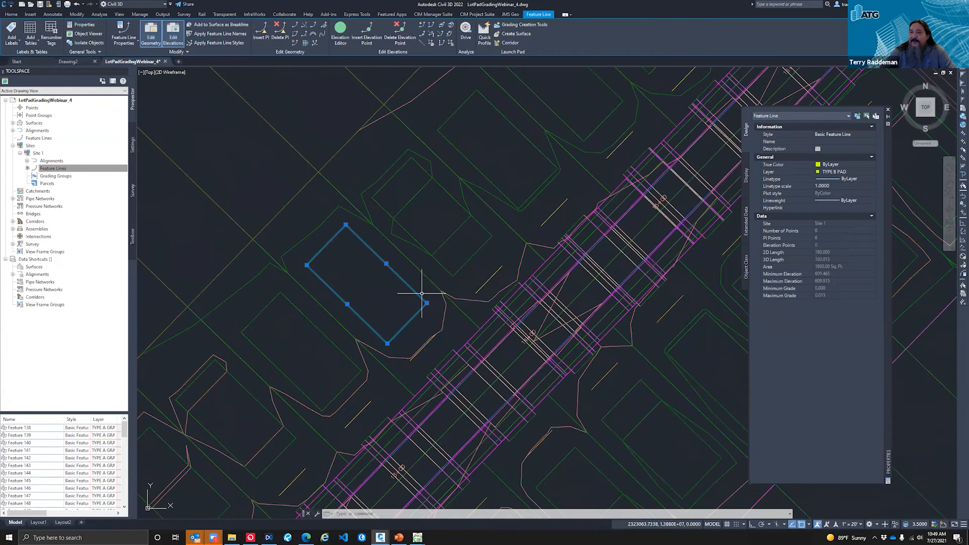
{"action": "key", "text": "Delete"}
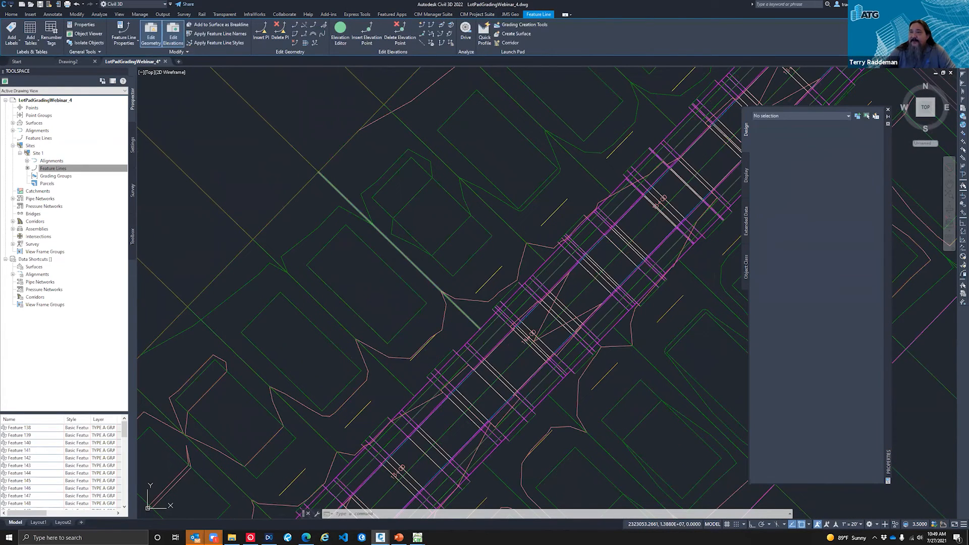
{"action": "left_click", "coordinate": [402, 252]}
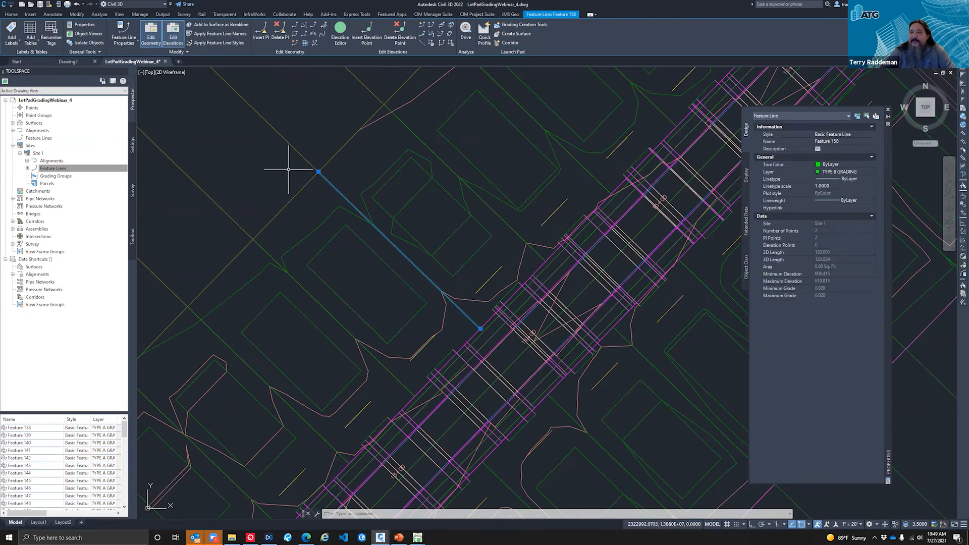
{"action": "key", "text": "Delete"}
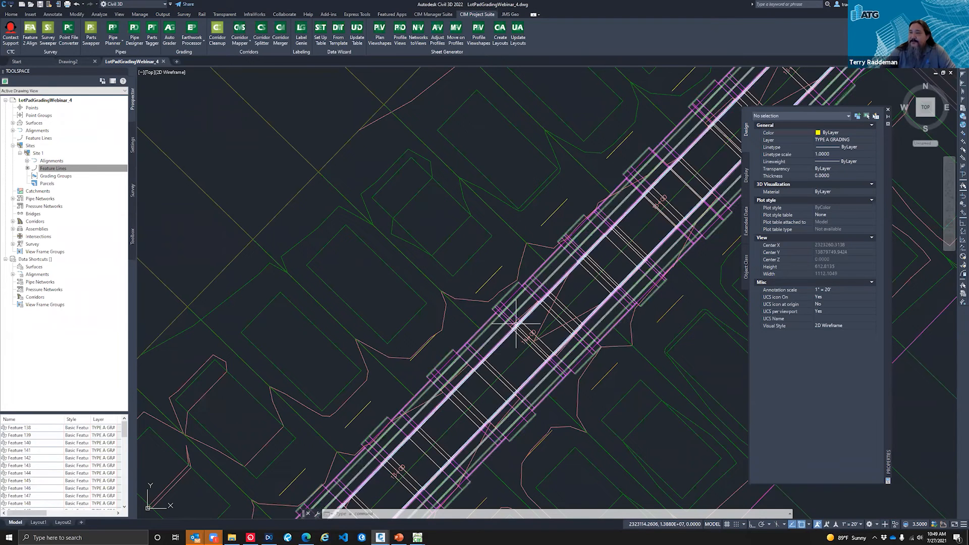
Step: Check the Road A corridor against the surrounding pads, clear the selection, and save the drawing
{"action": "left_click", "coordinate": [502, 302]}
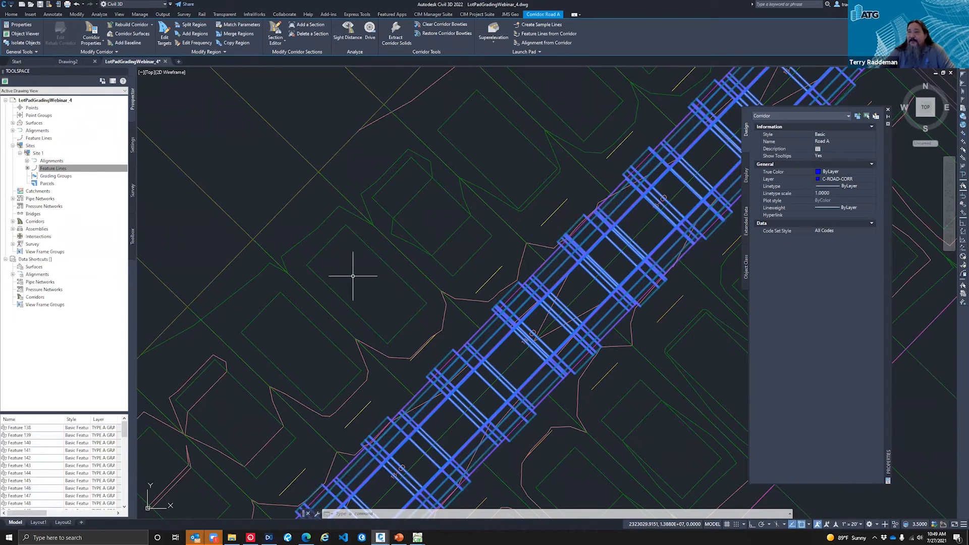
{"action": "mouse_move", "coordinate": [311, 290]}
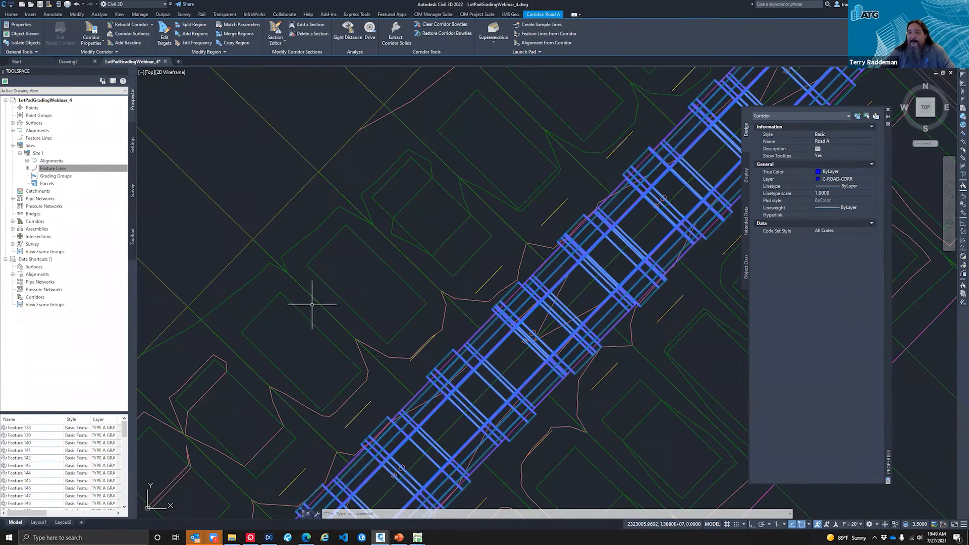
{"action": "scroll", "coordinate": [289, 234], "scroll_direction": "down", "scroll_amount": 2}
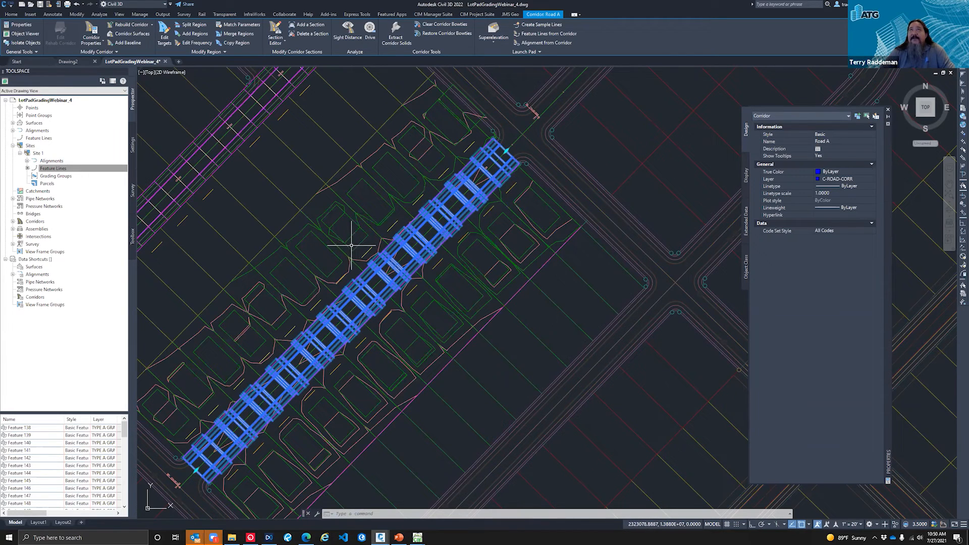
{"action": "mouse_move", "coordinate": [333, 268]}
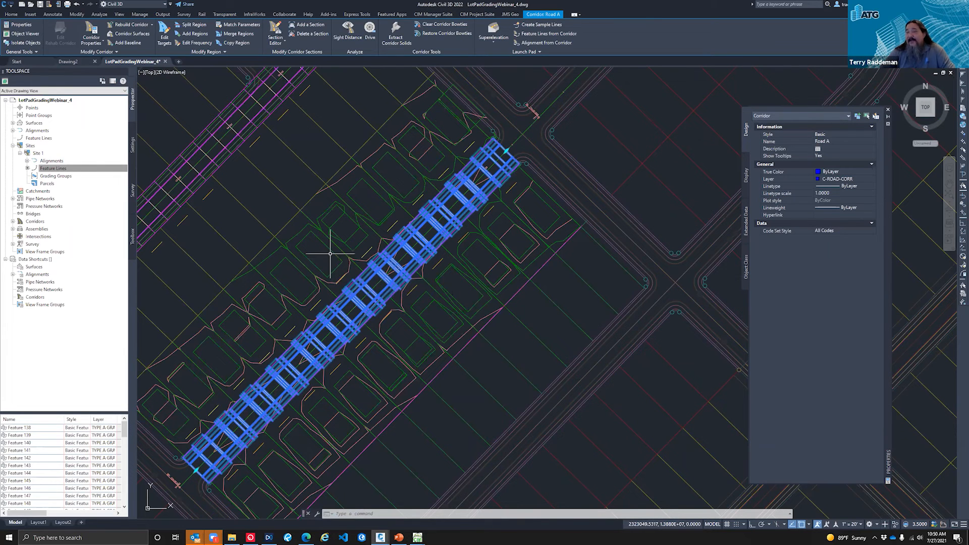
{"action": "scroll", "coordinate": [329, 255], "scroll_direction": "up", "scroll_amount": 2}
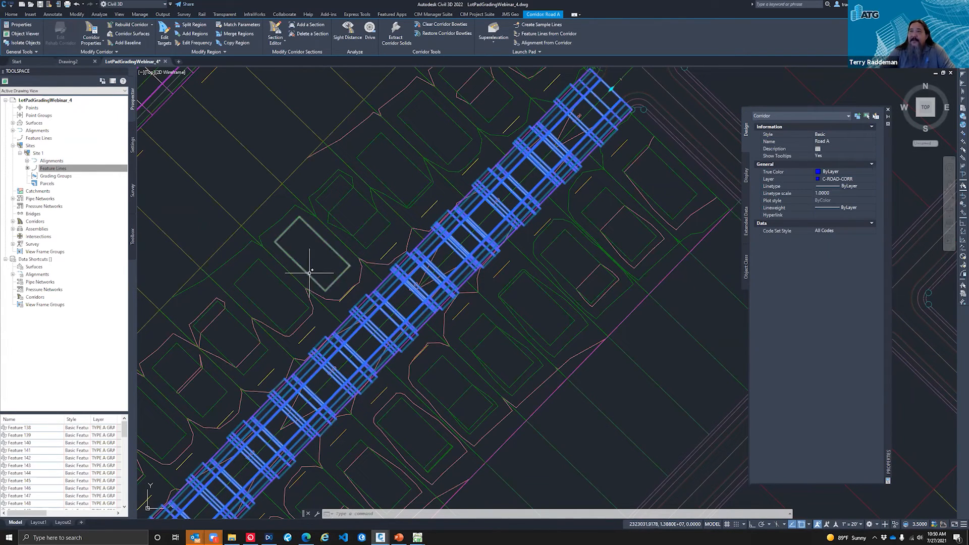
{"action": "key", "text": "Escape"}
{"action": "key", "text": "Escape"}
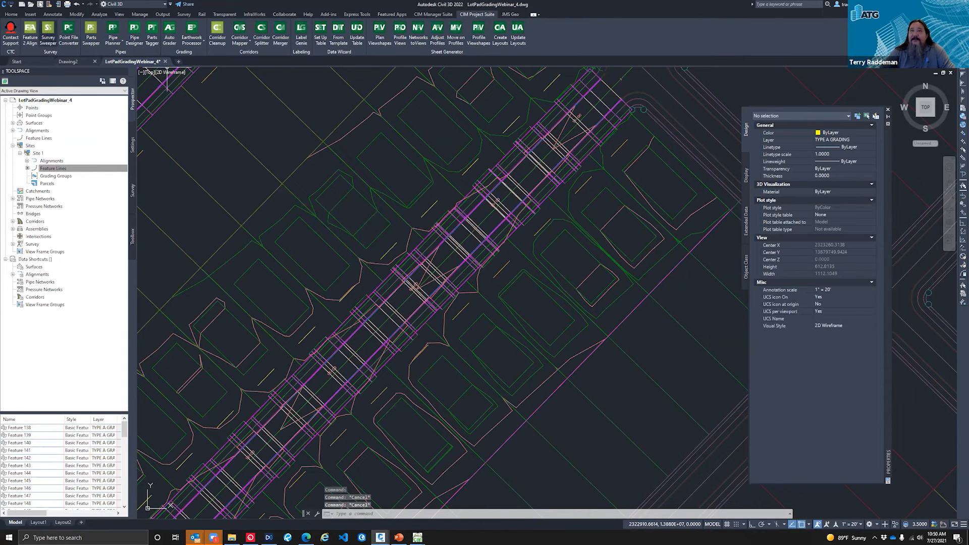
{"action": "key", "text": "ctrl+s"}
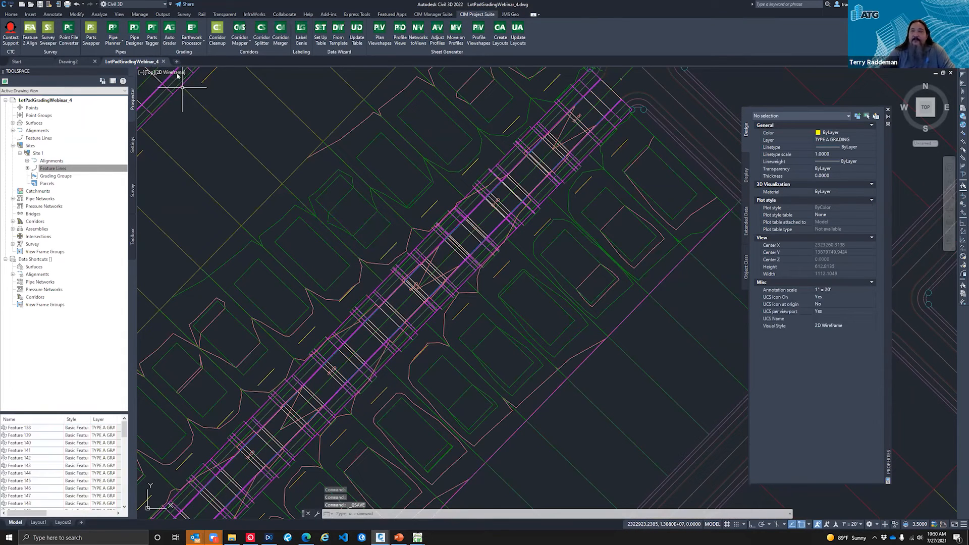
Step: Switch to the Realistic visual style, tilt the model to an isometric view, and zoom to the site
{"action": "left_click", "coordinate": [173, 72]}
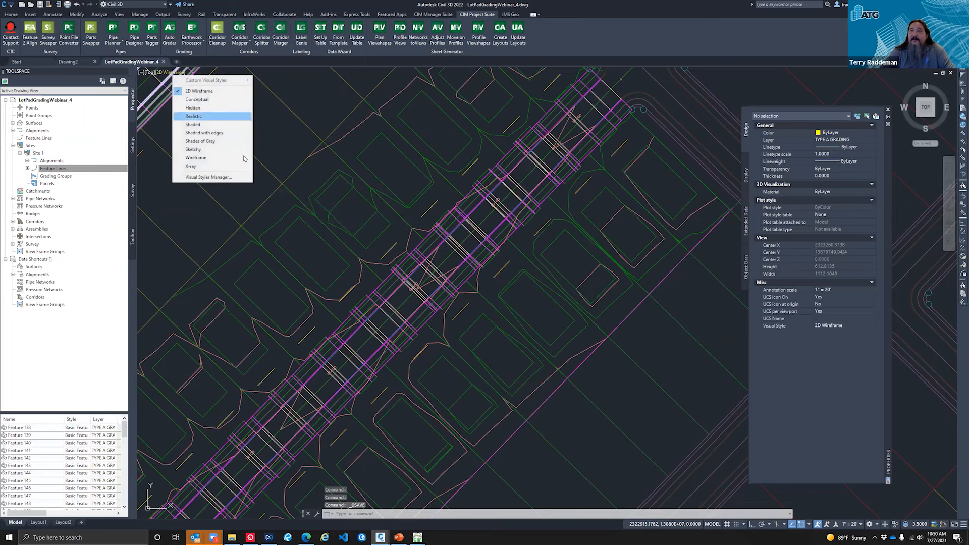
{"action": "left_click", "coordinate": [207, 117]}
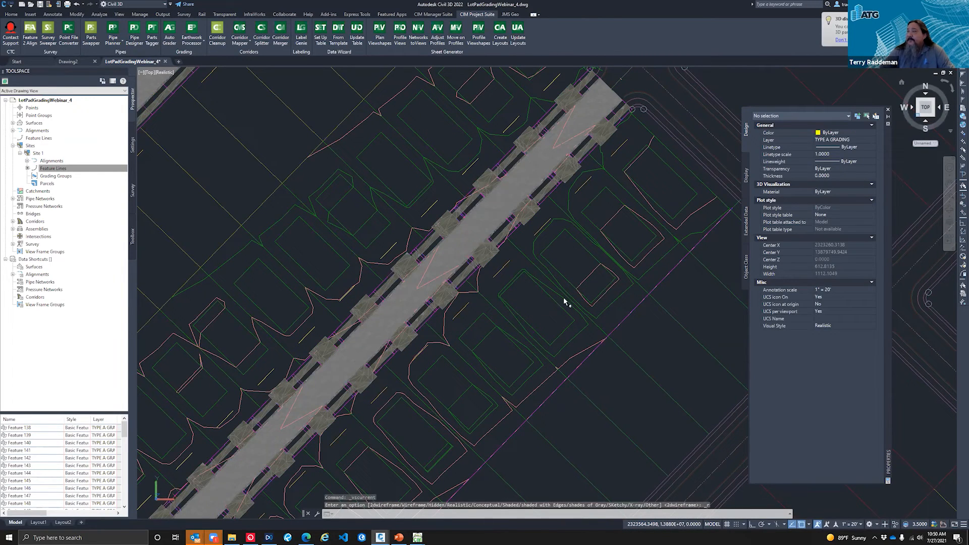
{"action": "middle_click_drag", "start_coordinate": [469, 327], "coordinate": [503, 263], "text": "shift"}
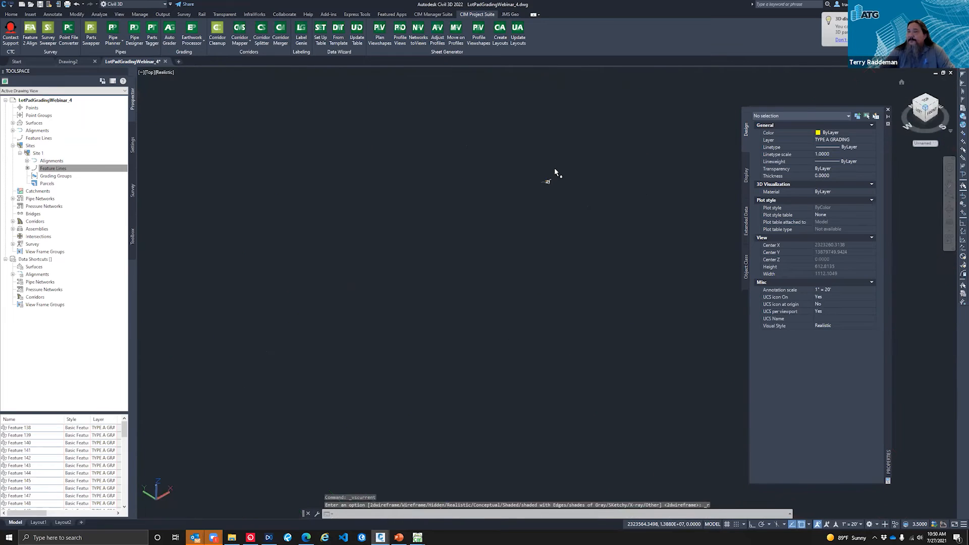
{"action": "type", "text": "z"}
{"action": "key", "text": "Return"}
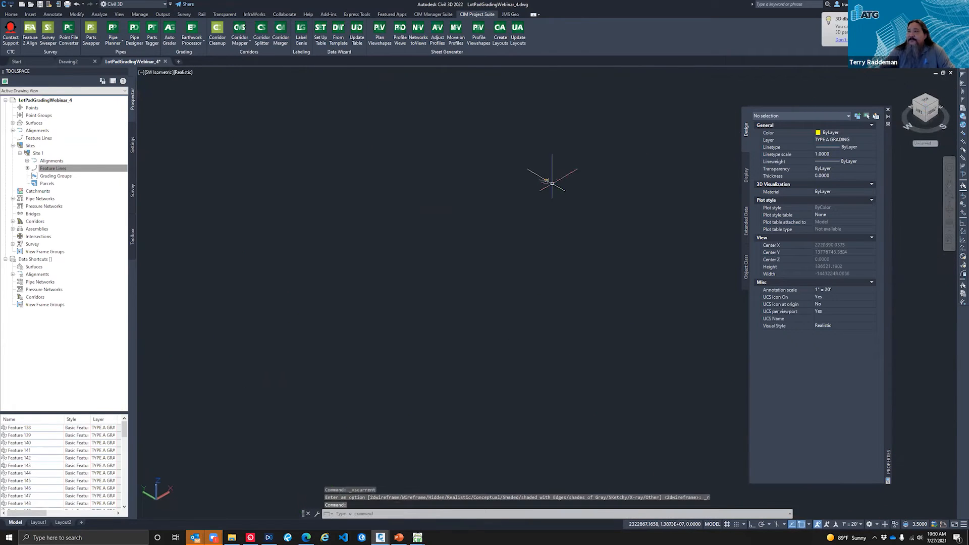
{"action": "left_click", "coordinate": [553, 176]}
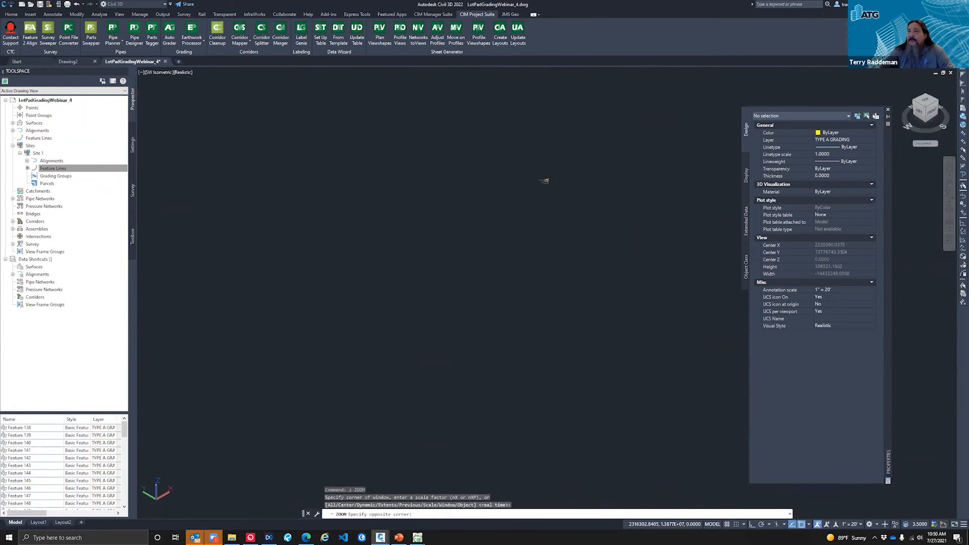
{"action": "left_click", "coordinate": [544, 181]}
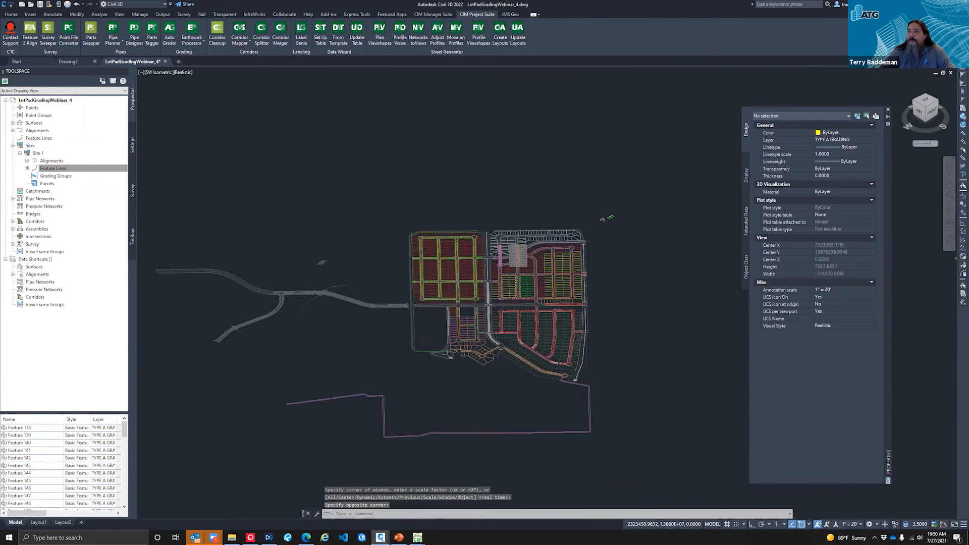
Step: Examine the shaded Road A corridor and its surface up close in 3D from several angles
{"action": "scroll", "coordinate": [517, 267], "scroll_direction": "up", "scroll_amount": 4}
{"action": "mouse_move", "coordinate": [640, 437]}
{"action": "middle_mouse_down", "text": "shift"}
{"action": "mouse_move", "coordinate": [624, 429]}
{"action": "mouse_move", "coordinate": [654, 432]}
{"action": "mouse_move", "coordinate": [637, 430]}
{"action": "middle_mouse_up", "text": "shift"}
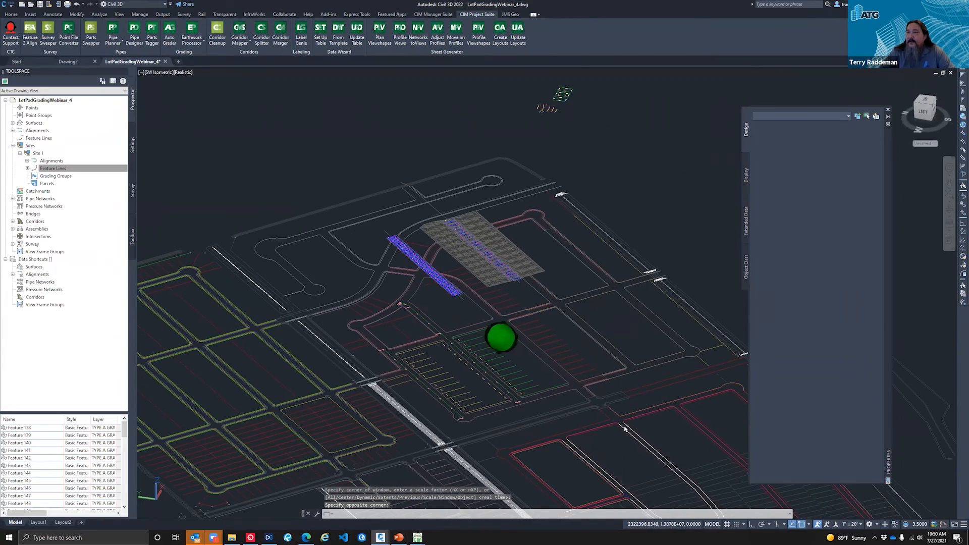
{"action": "scroll", "coordinate": [624, 429], "scroll_direction": "up", "scroll_amount": 5}
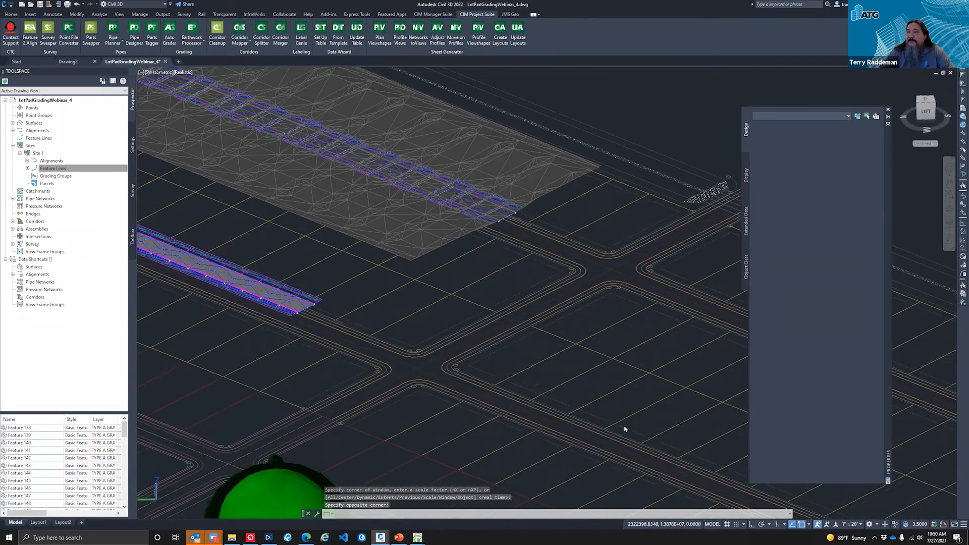
{"action": "scroll", "coordinate": [624, 429], "scroll_direction": "up", "scroll_amount": 5}
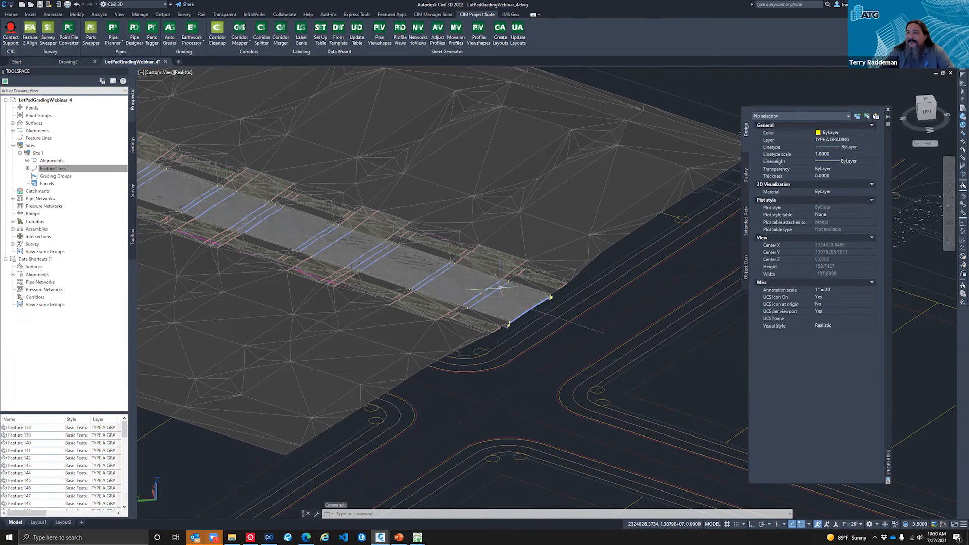
{"action": "left_click", "coordinate": [527, 313]}
{"action": "mouse_move", "coordinate": [582, 350]}
{"action": "middle_mouse_down", "text": "shift"}
{"action": "mouse_move", "coordinate": [588, 378]}
{"action": "mouse_move", "coordinate": [637, 386]}
{"action": "middle_mouse_up", "text": "shift"}
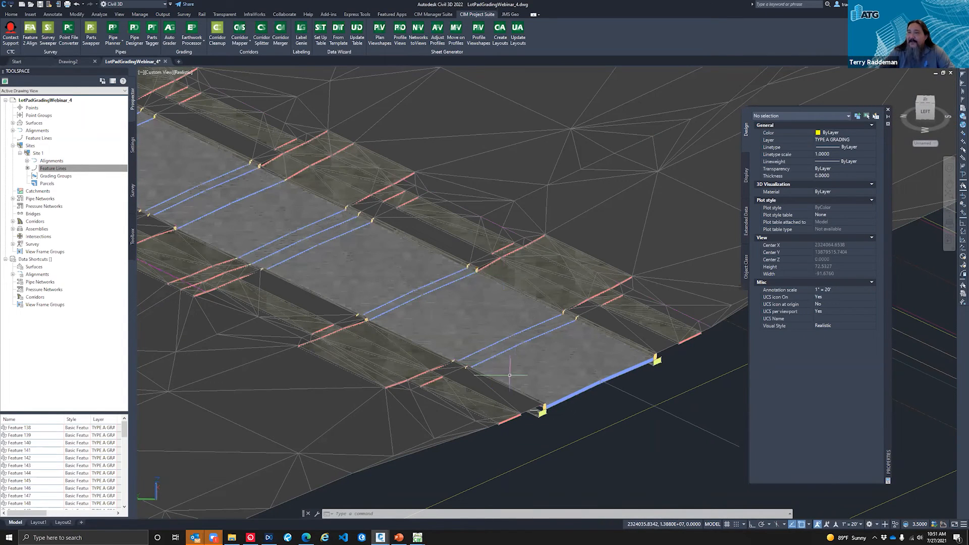
{"action": "left_click", "coordinate": [514, 374]}
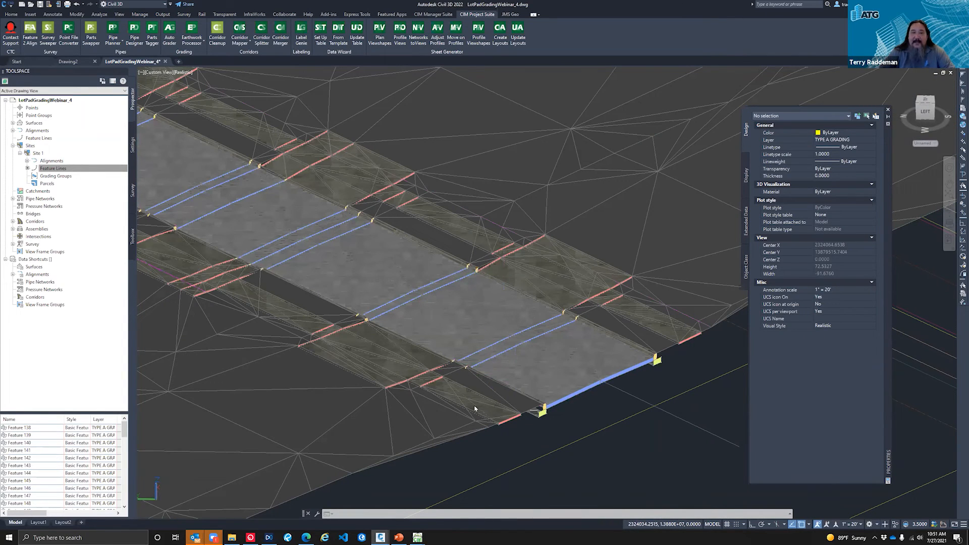
{"action": "middle_click_drag", "start_coordinate": [579, 409], "coordinate": [188, 74], "text": "shift"}
Step: Restore the 2D Wireframe visual style
{"action": "left_click", "coordinate": [188, 74]}
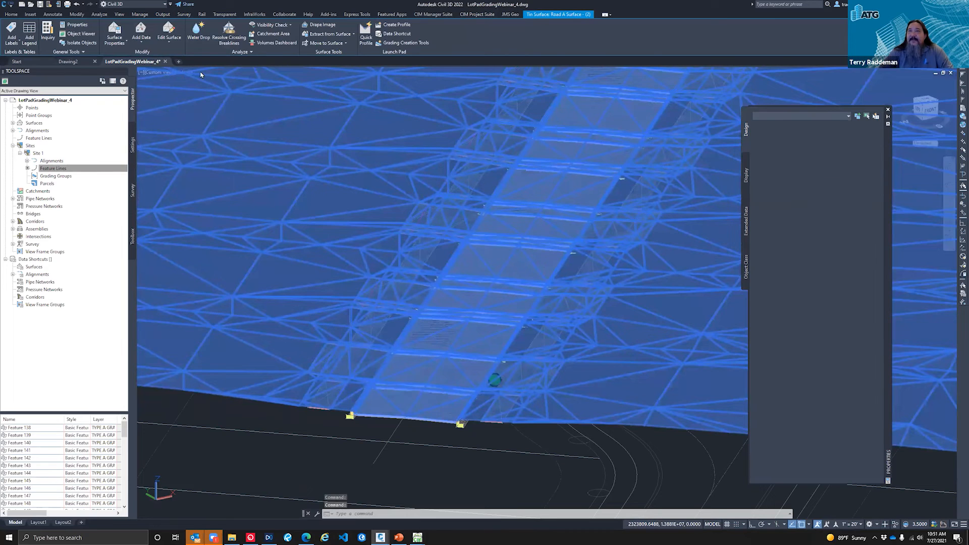
{"action": "key", "text": "Escape"}
{"action": "left_click", "coordinate": [184, 75]}
{"action": "left_click", "coordinate": [185, 72]}
{"action": "left_click", "coordinate": [194, 81]}
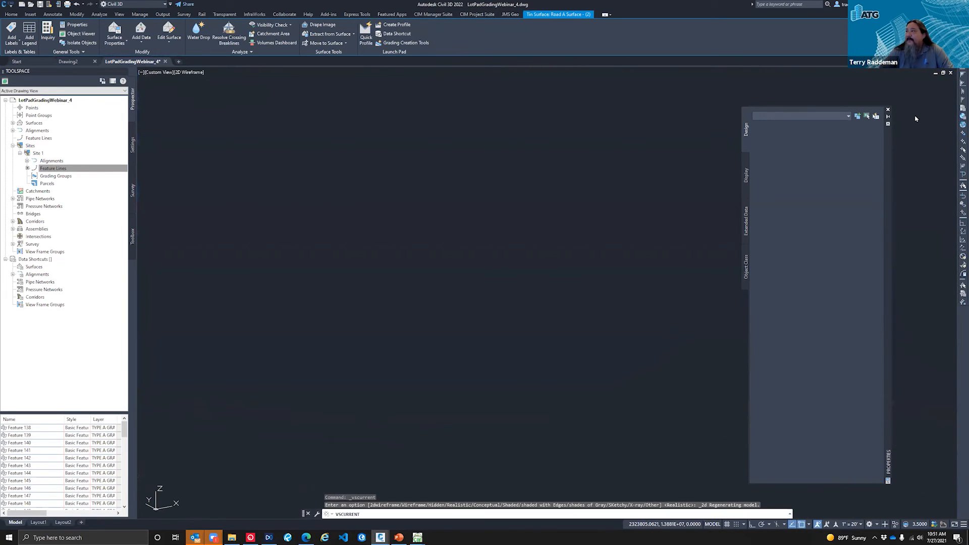
Step: Return to the plan view of the current UCS and frame the graded block along Road A
{"action": "type", "text": "plan"}
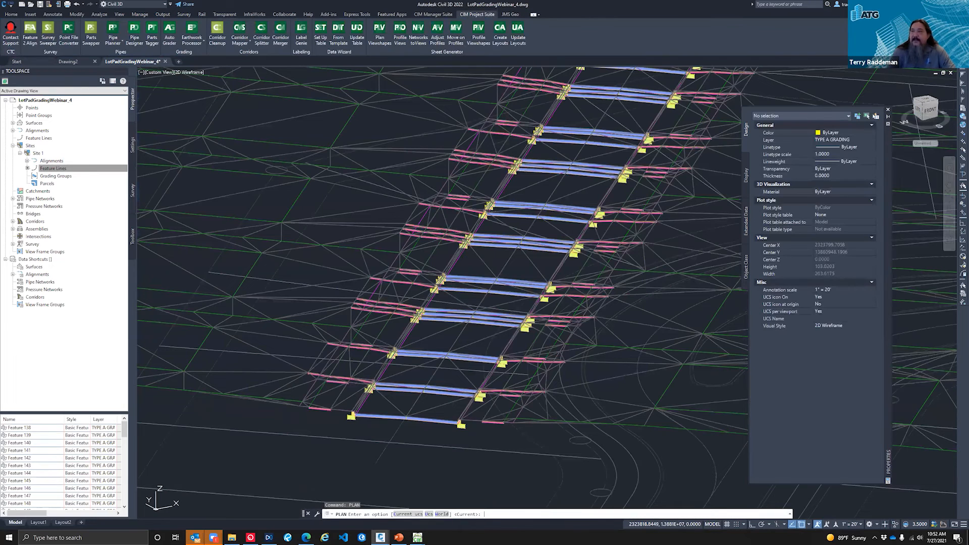
{"action": "key", "text": "Return"}
{"action": "key", "text": "Return"}
{"action": "type", "text": "z"}
{"action": "key", "text": "Return"}
{"action": "left_click", "coordinate": [541, 264]}
{"action": "left_click", "coordinate": [514, 306]}
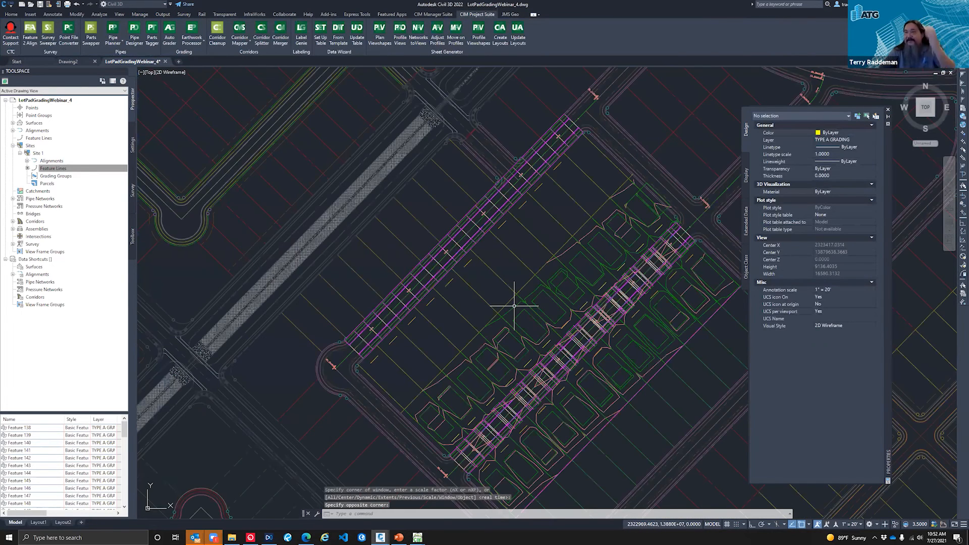
{"action": "middle_click_drag", "start_coordinate": [596, 470], "coordinate": [512, 410]}
{"action": "scroll", "coordinate": [512, 410], "scroll_direction": "up", "scroll_amount": 2}
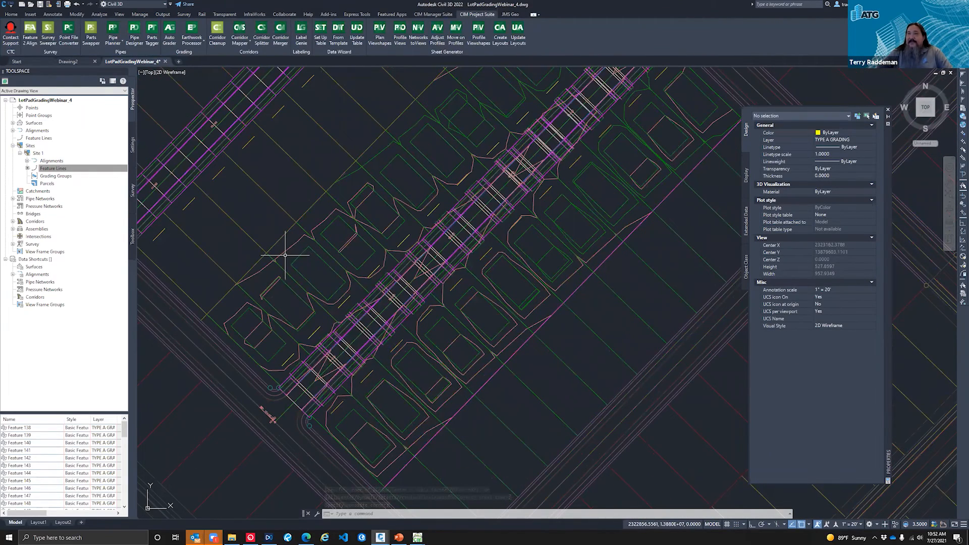
{"action": "scroll", "coordinate": [285, 255], "scroll_direction": "down", "scroll_amount": 2}
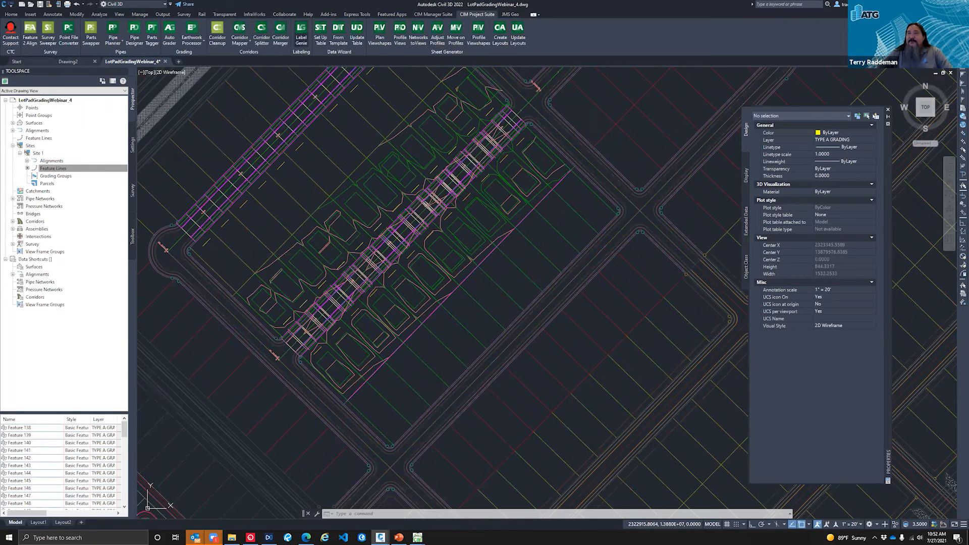
Step: Start Label Genie, move its window clear of the graded lots, and load the label template 001 - Webinar Lot Lines
{"action": "left_click", "coordinate": [301, 33]}
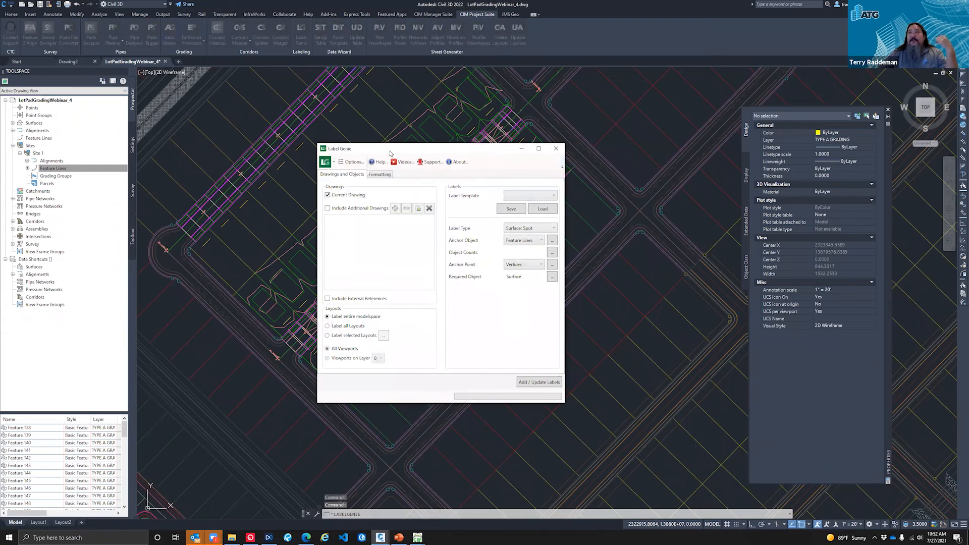
{"action": "left_click_drag", "start_coordinate": [407, 135], "coordinate": [407, 135]}
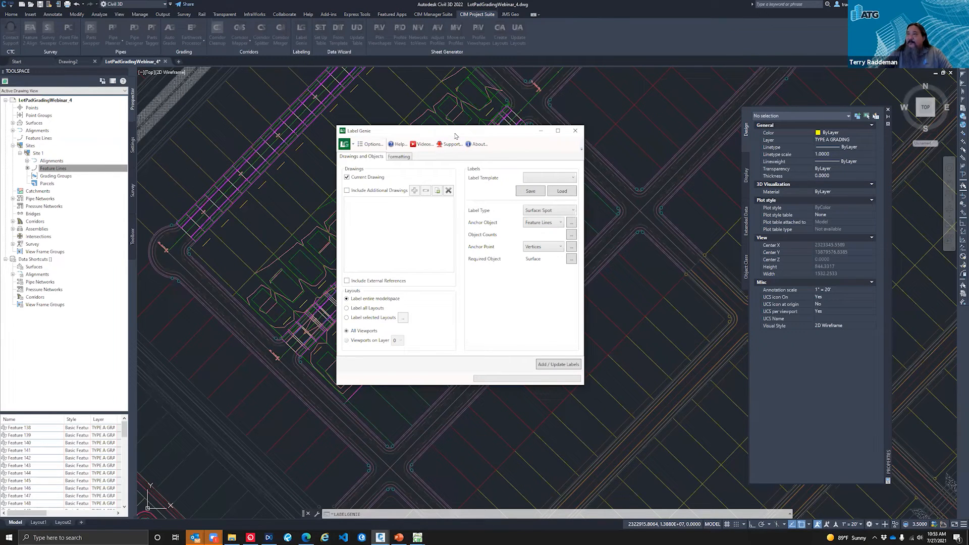
{"action": "left_click_drag", "start_coordinate": [444, 131], "coordinate": [705, 123]}
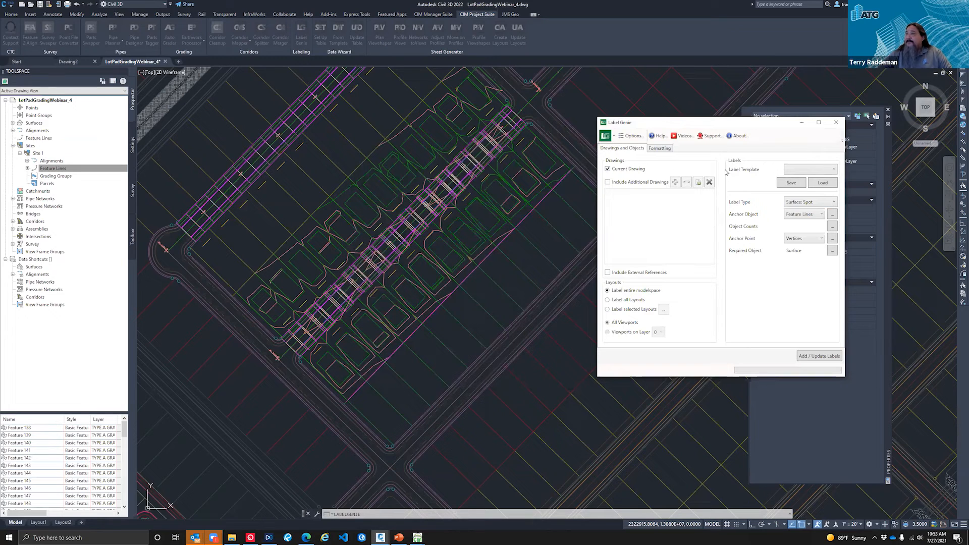
{"action": "left_click", "coordinate": [803, 172]}
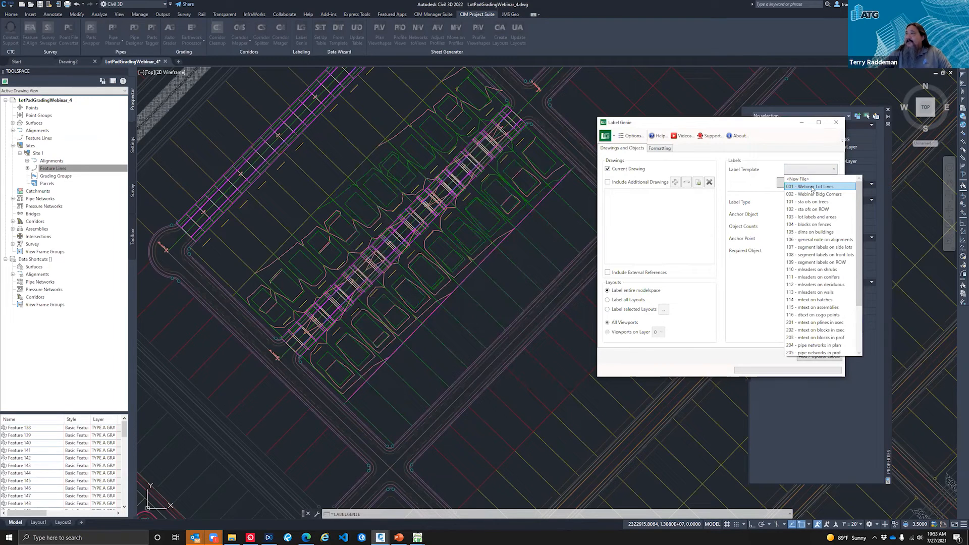
{"action": "left_click", "coordinate": [812, 188]}
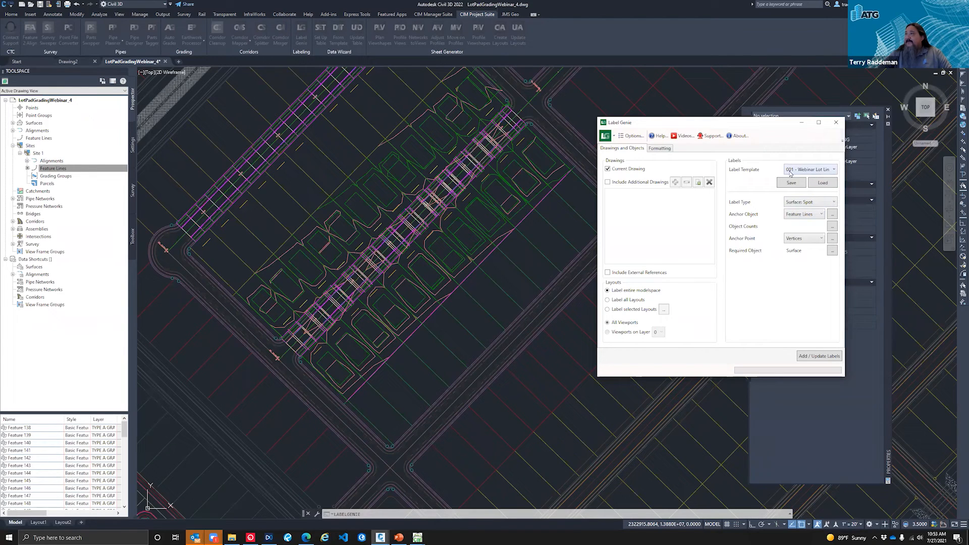
{"action": "left_click", "coordinate": [821, 184]}
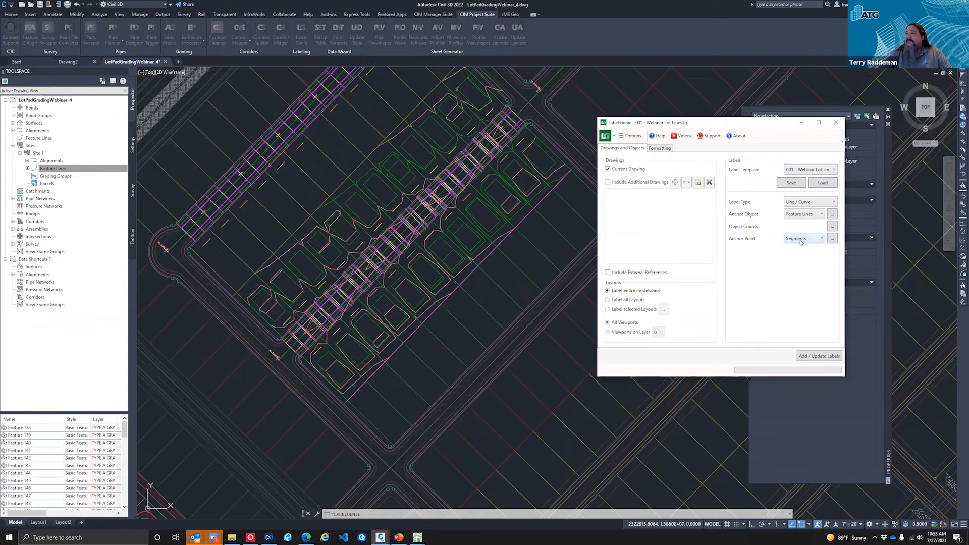
Step: Review the loaded lot line template's label type, anchor settings, line and curve styles, and available feature line fields
{"action": "left_click", "coordinate": [660, 149]}
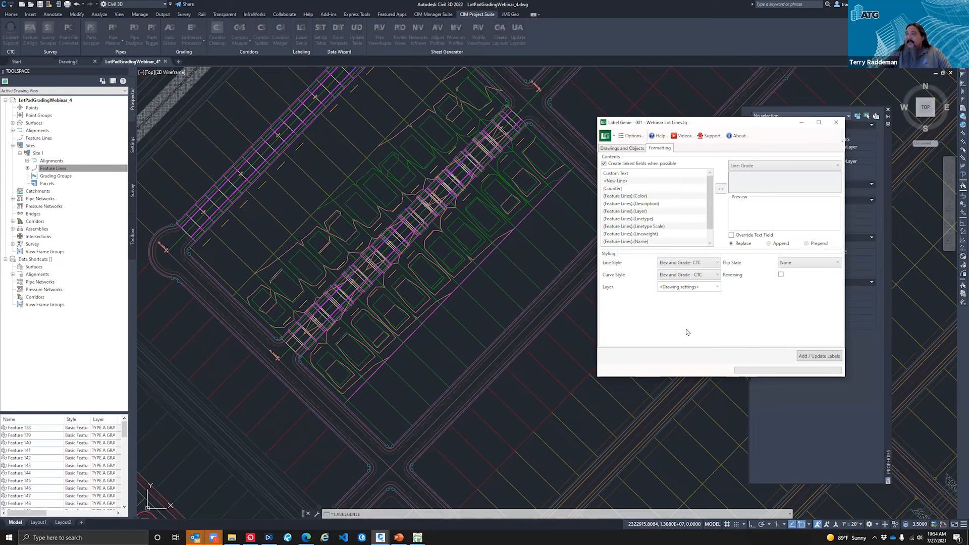
{"action": "left_click", "coordinate": [623, 150]}
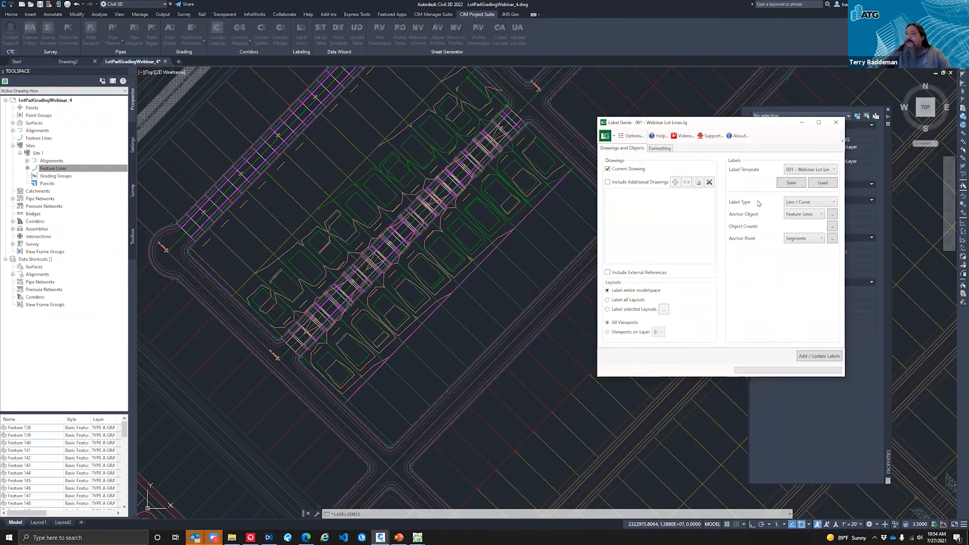
{"action": "left_click", "coordinate": [659, 150]}
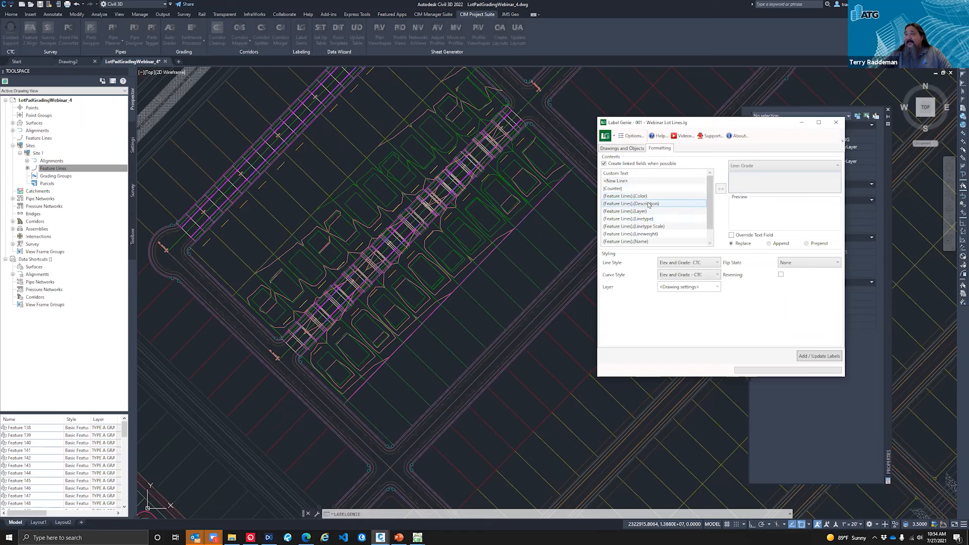
{"action": "left_click", "coordinate": [631, 198]}
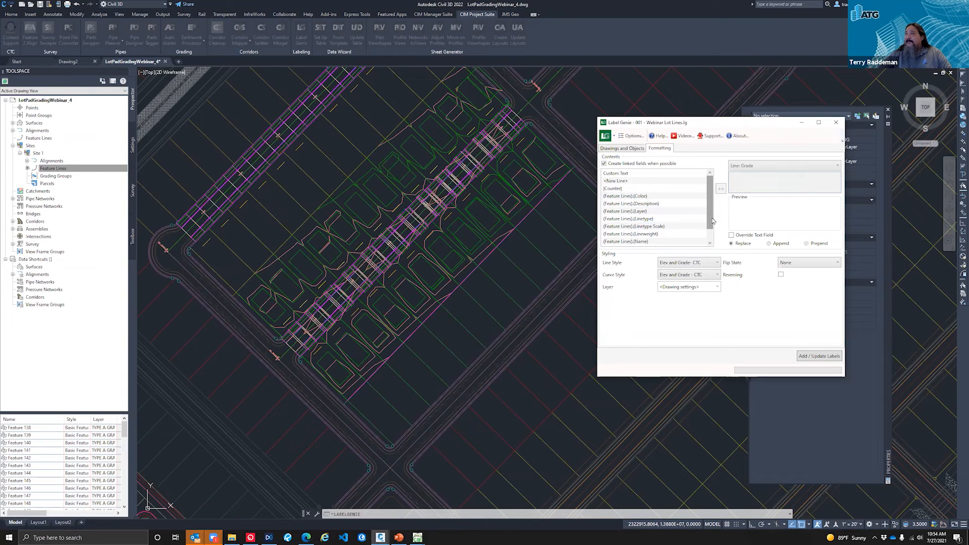
{"action": "left_click_drag", "start_coordinate": [712, 218], "coordinate": [713, 238]}
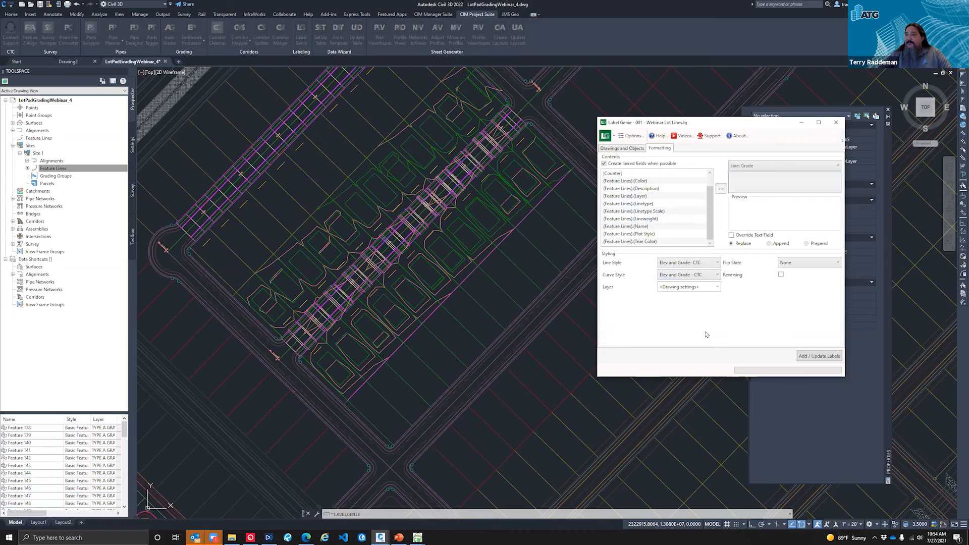
Step: Label the lot line feature line segments throughout modelspace using the loaded lot line template
{"action": "left_click", "coordinate": [633, 150]}
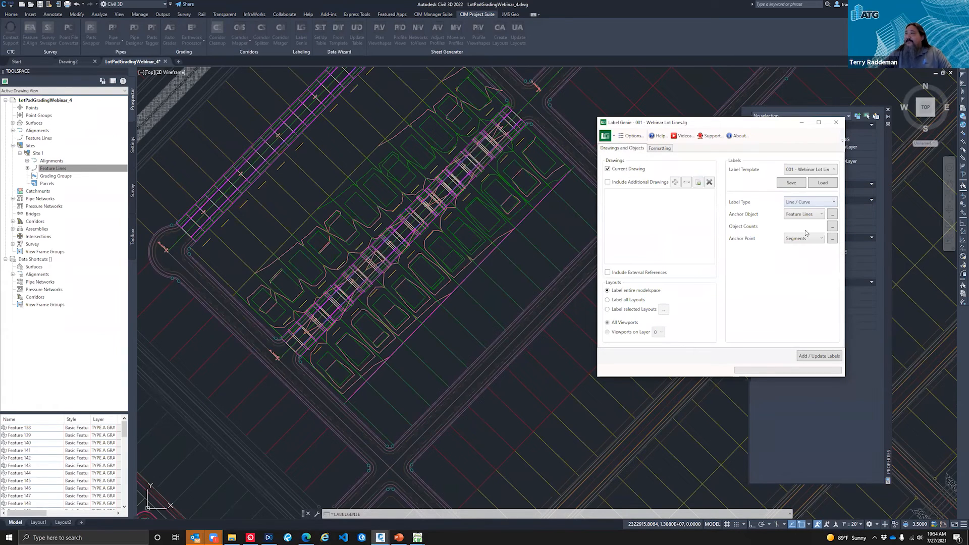
{"action": "left_click", "coordinate": [821, 358]}
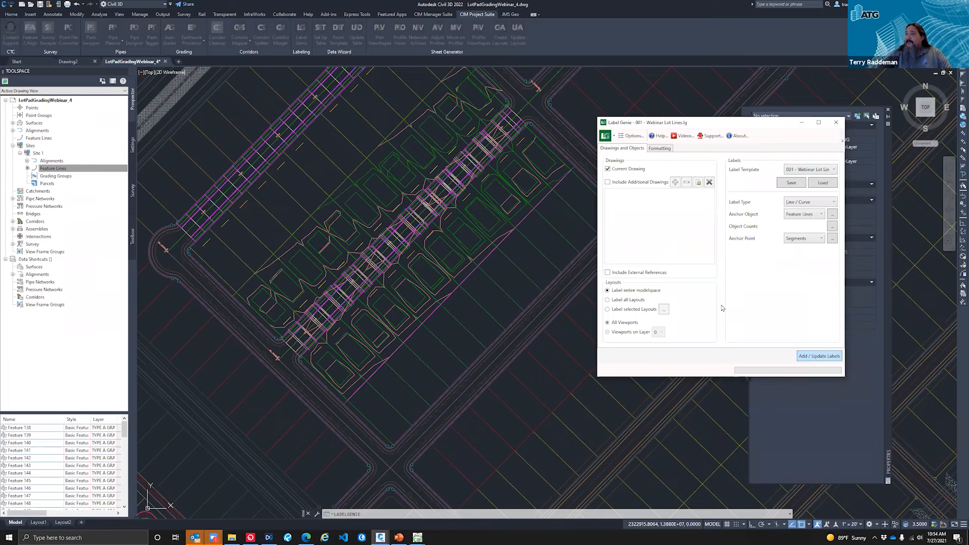
{"action": "left_click", "coordinate": [817, 356]}
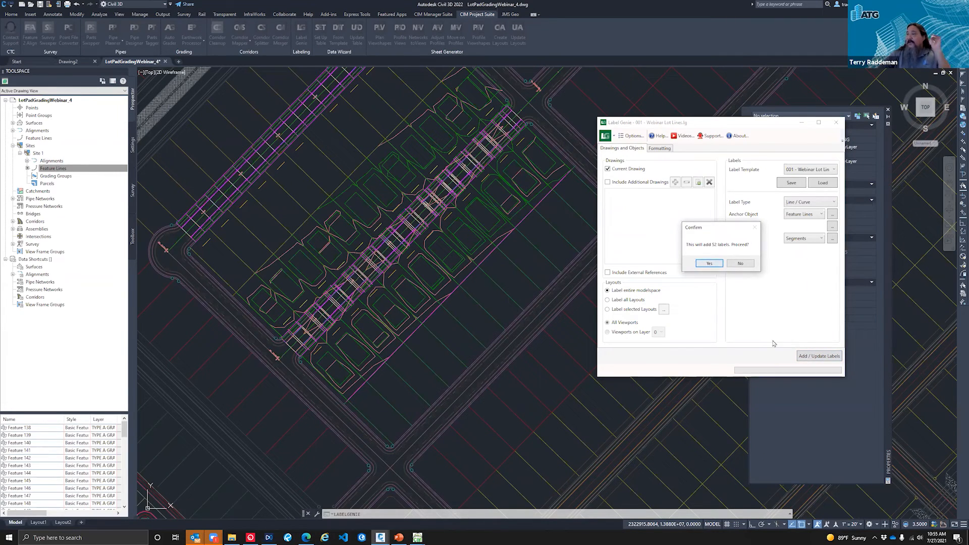
{"action": "left_click", "coordinate": [709, 264]}
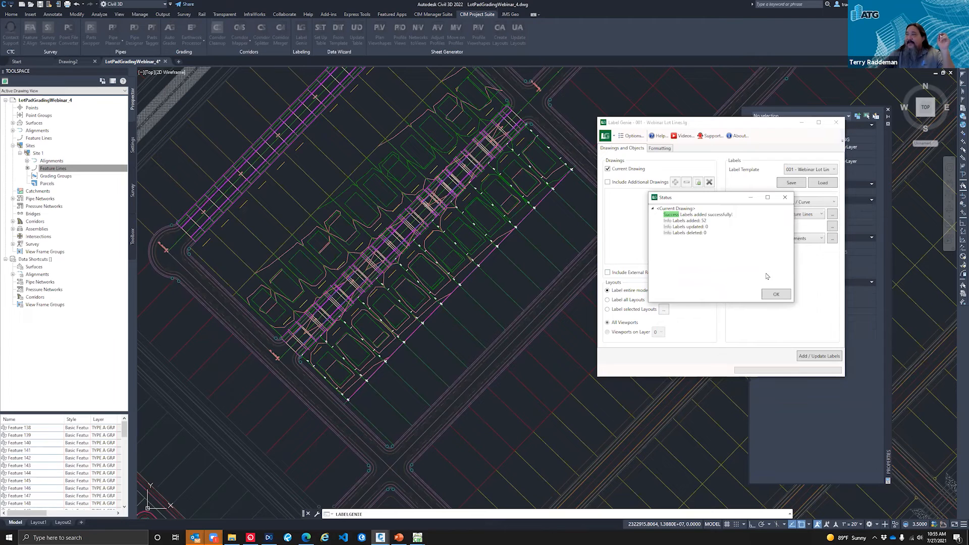
{"action": "left_click", "coordinate": [775, 294]}
Step: Examine the new elevation and grade labels along the side lot feature lines on the southeast side of Road A
{"action": "scroll", "coordinate": [489, 233], "scroll_direction": "up", "scroll_amount": 2}
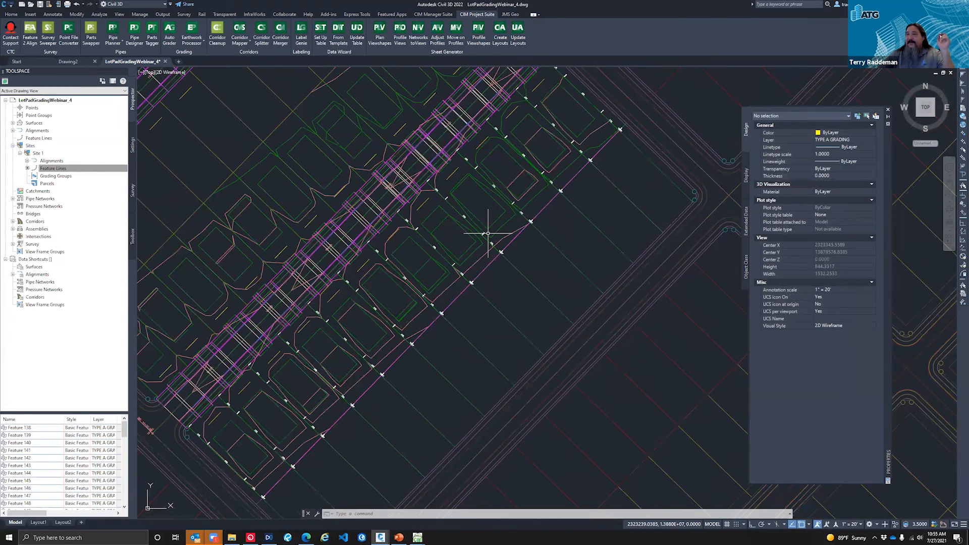
{"action": "scroll", "coordinate": [488, 234], "scroll_direction": "up", "scroll_amount": 2}
{"action": "left_click", "coordinate": [473, 242]}
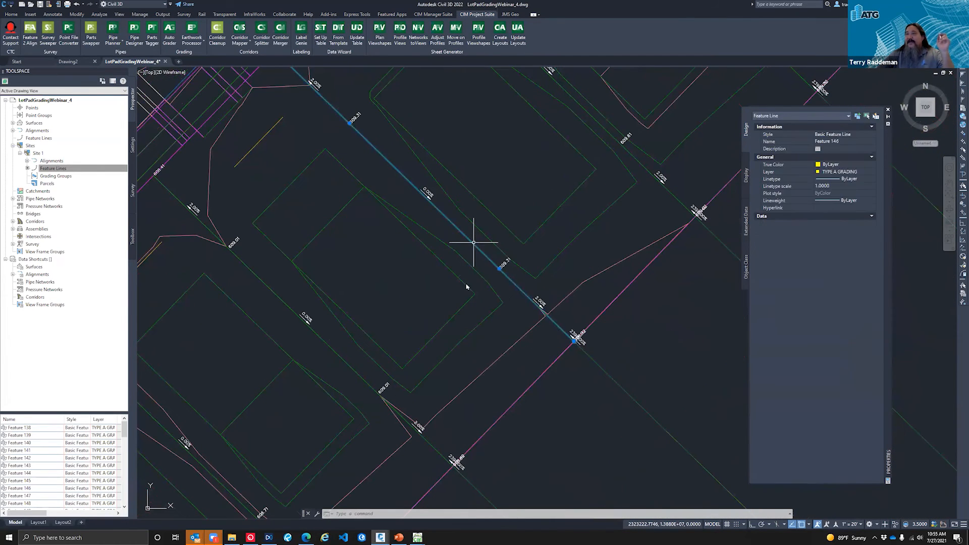
{"action": "scroll", "coordinate": [466, 360], "scroll_direction": "down", "scroll_amount": 2}
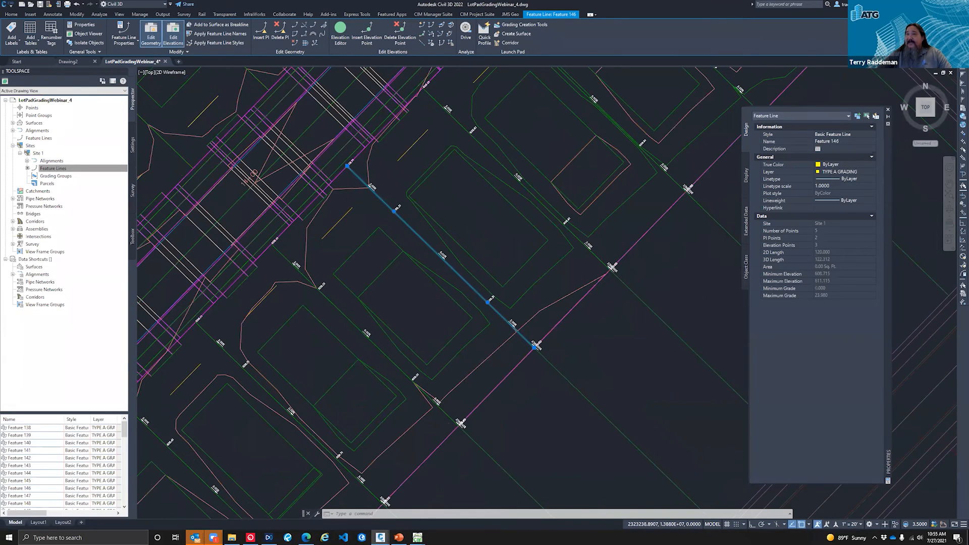
{"action": "scroll", "coordinate": [509, 305], "scroll_direction": "down", "scroll_amount": 4}
{"action": "scroll", "coordinate": [488, 281], "scroll_direction": "down", "scroll_amount": 2}
{"action": "scroll", "coordinate": [493, 281], "scroll_direction": "up", "scroll_amount": 6}
{"action": "key", "text": "Escape"}
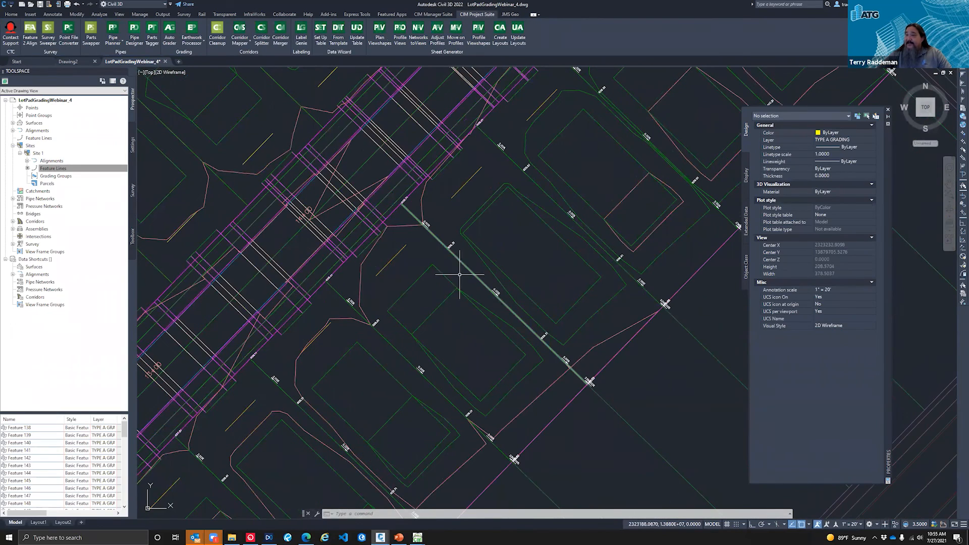
{"action": "scroll", "coordinate": [454, 251], "scroll_direction": "up", "scroll_amount": 4}
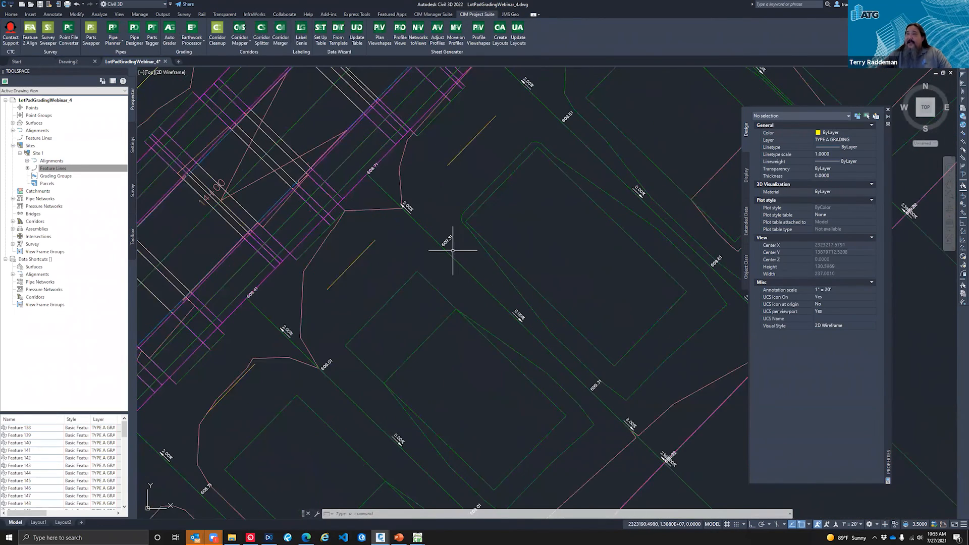
{"action": "scroll", "coordinate": [432, 226], "scroll_direction": "down", "scroll_amount": 2}
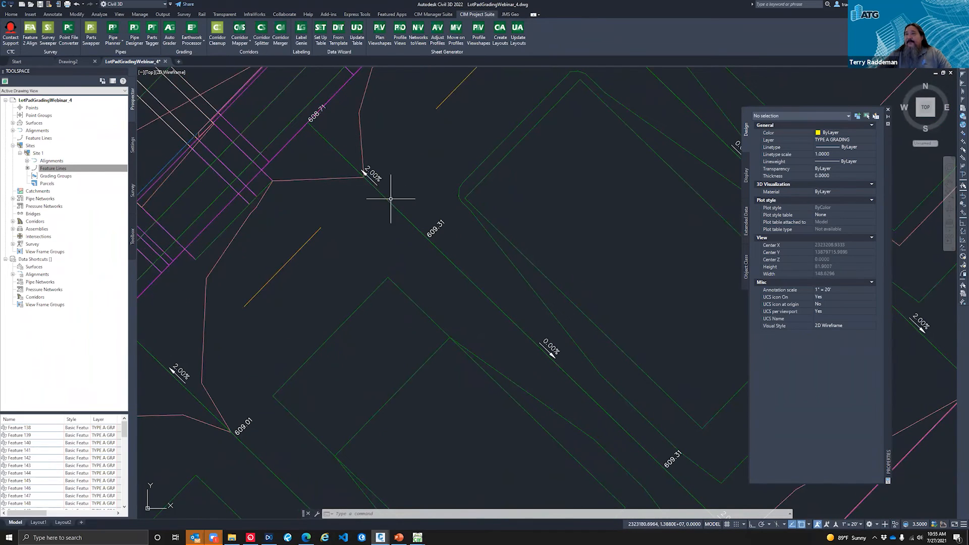
{"action": "scroll", "coordinate": [411, 244], "scroll_direction": "down", "scroll_amount": 4}
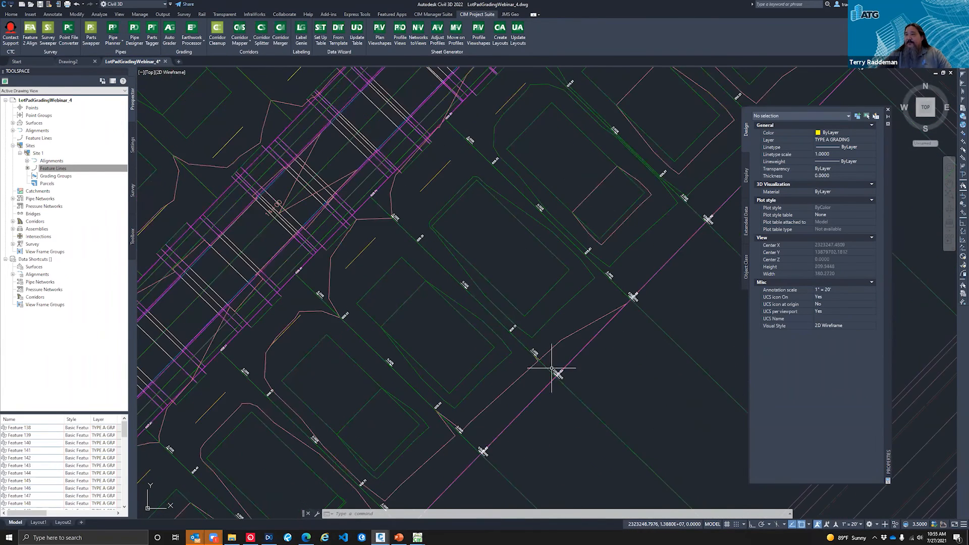
{"action": "scroll", "coordinate": [449, 266], "scroll_direction": "down", "scroll_amount": 2}
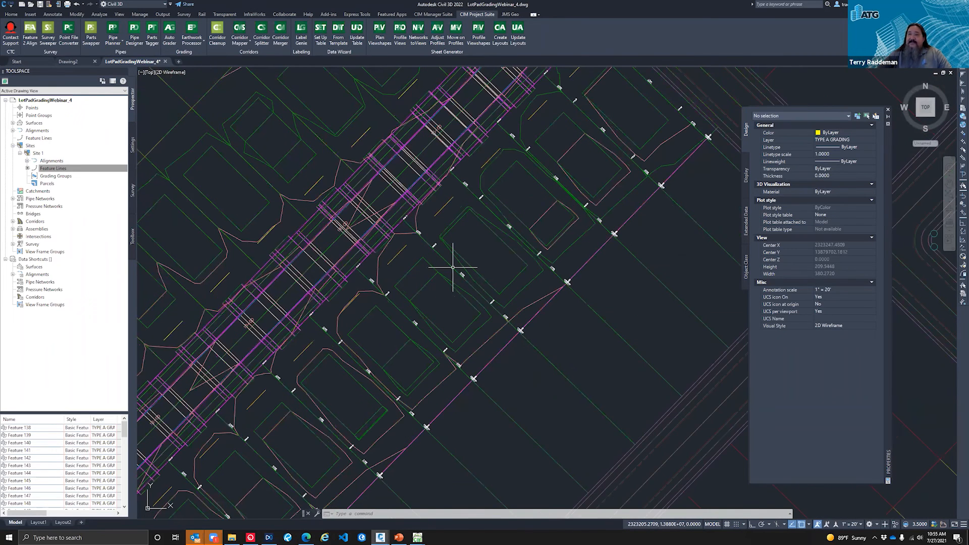
{"action": "scroll", "coordinate": [435, 348], "scroll_direction": "down", "scroll_amount": 2}
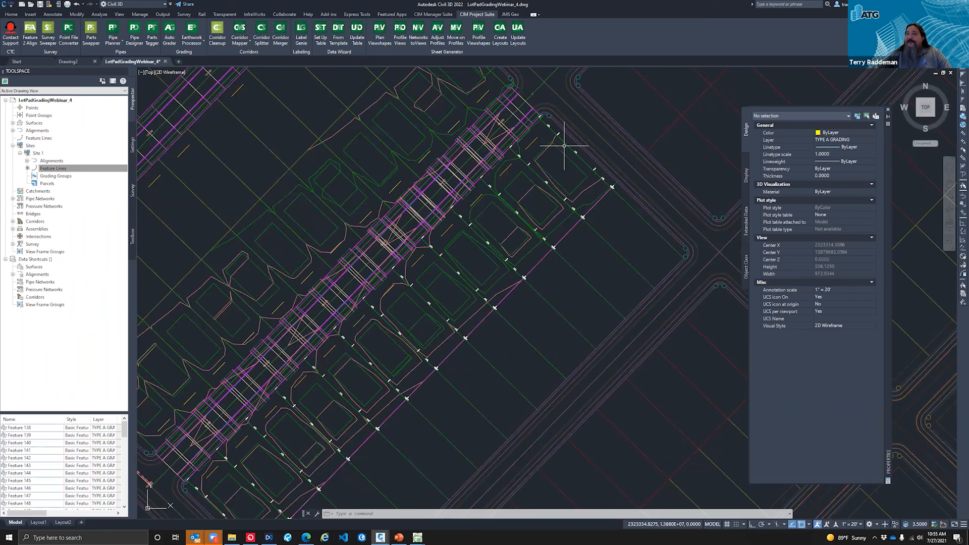
{"action": "mouse_move", "coordinate": [567, 144]}
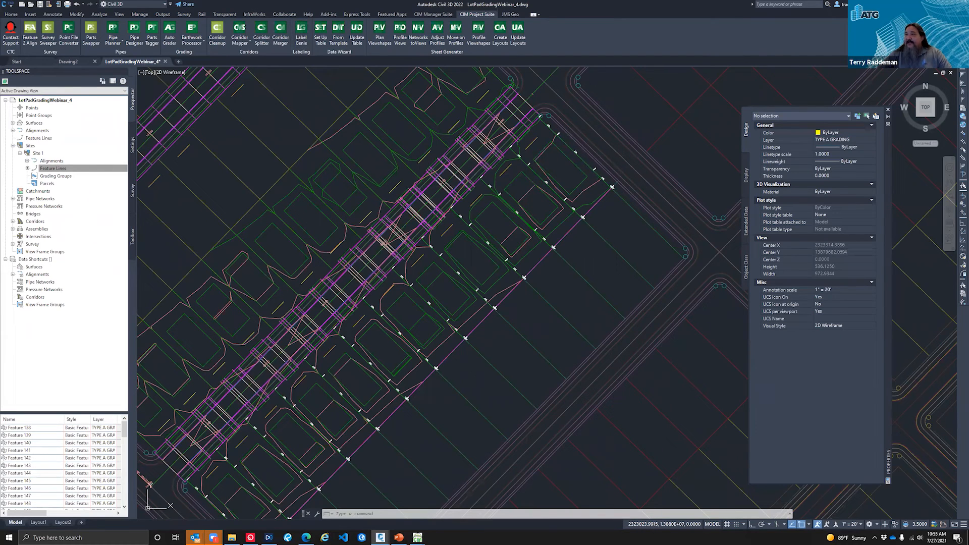
Step: Start Label Genie again and load the label template 002 - Webinar Bldg Corners
{"action": "left_click", "coordinate": [302, 33]}
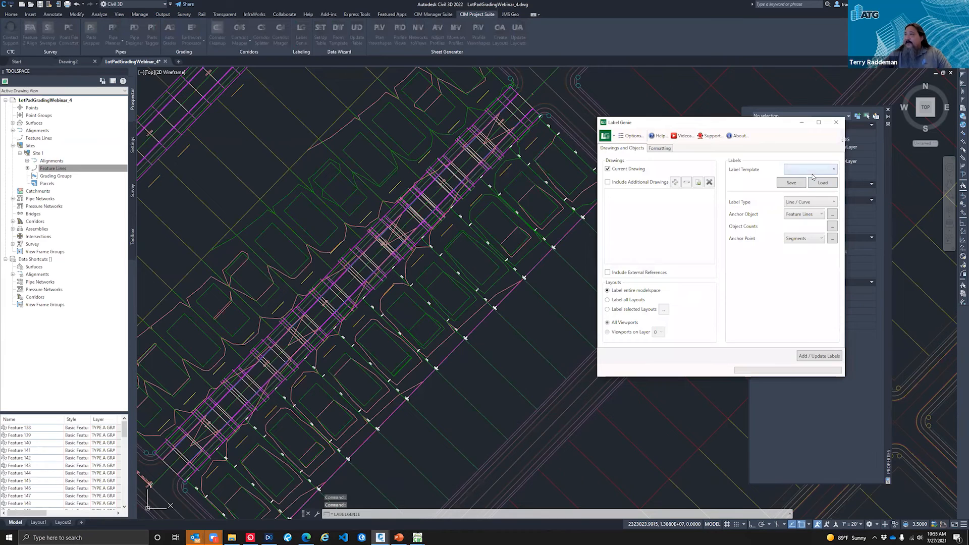
{"action": "left_click", "coordinate": [813, 171]}
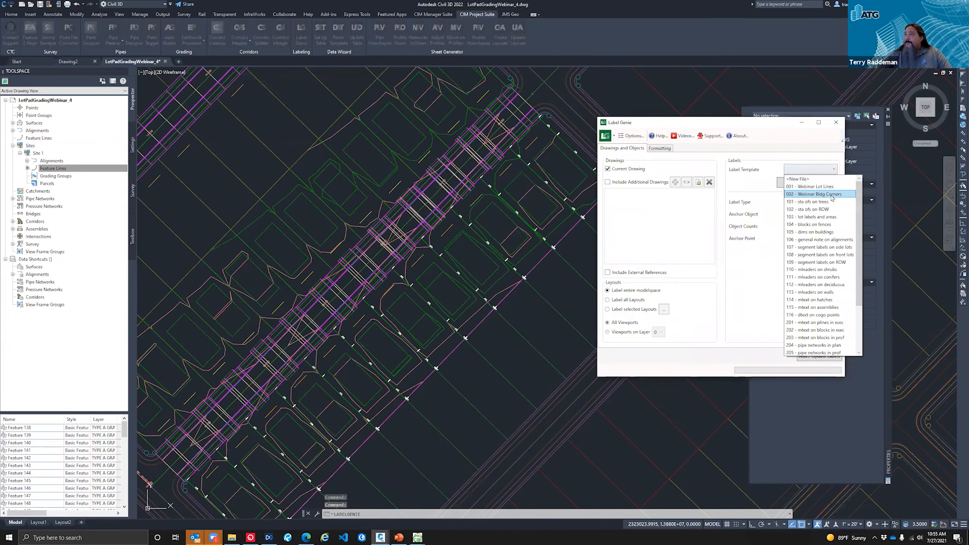
{"action": "left_click", "coordinate": [830, 195]}
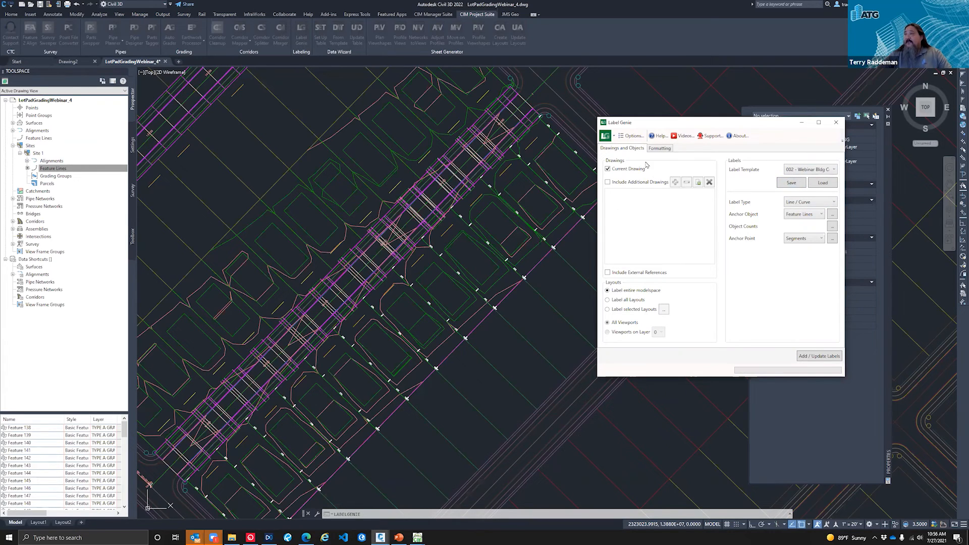
{"action": "left_click", "coordinate": [631, 135]}
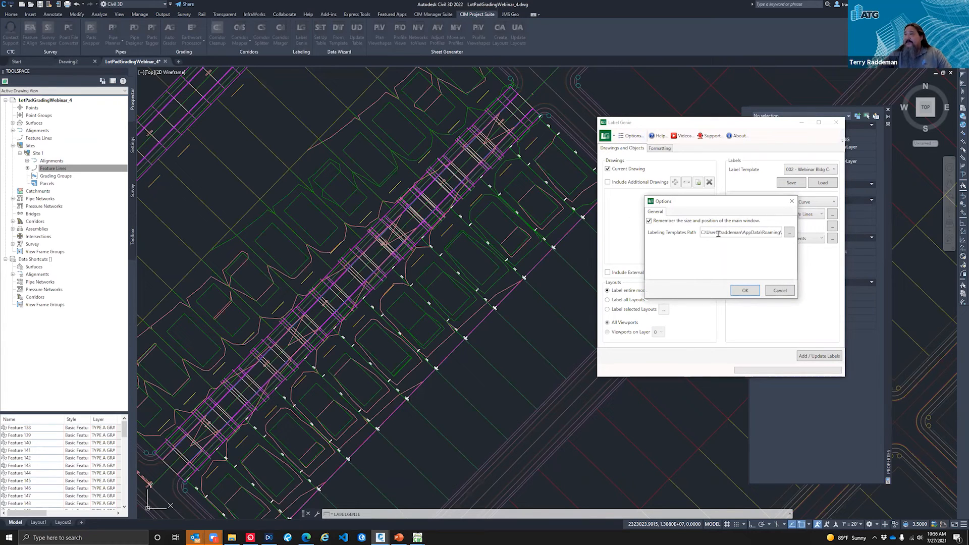
{"action": "left_click", "coordinate": [781, 292]}
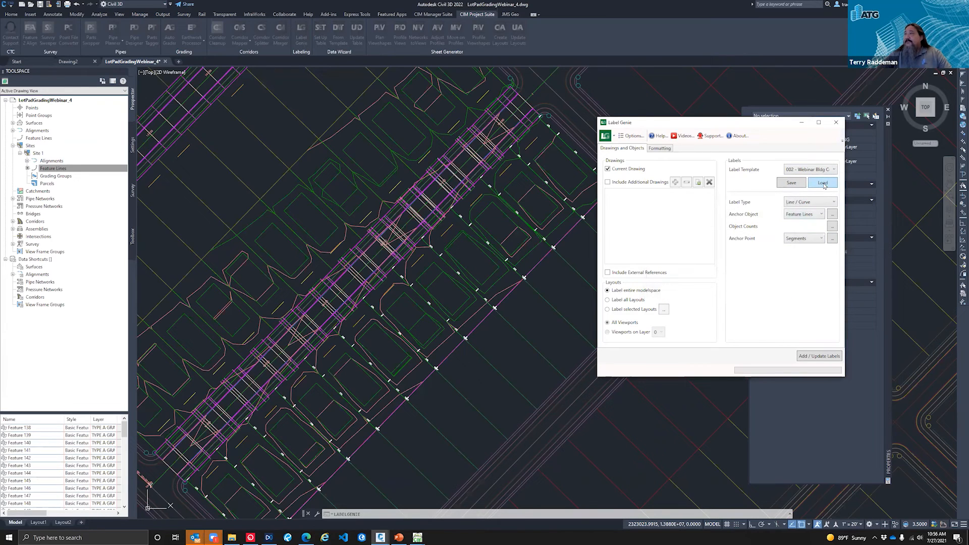
{"action": "left_click", "coordinate": [660, 148]}
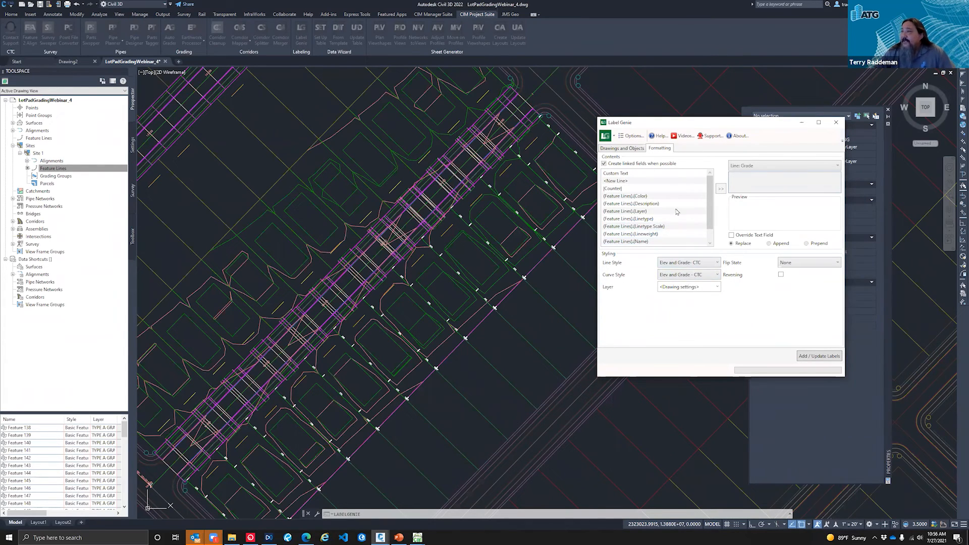
{"action": "left_click", "coordinate": [622, 148]}
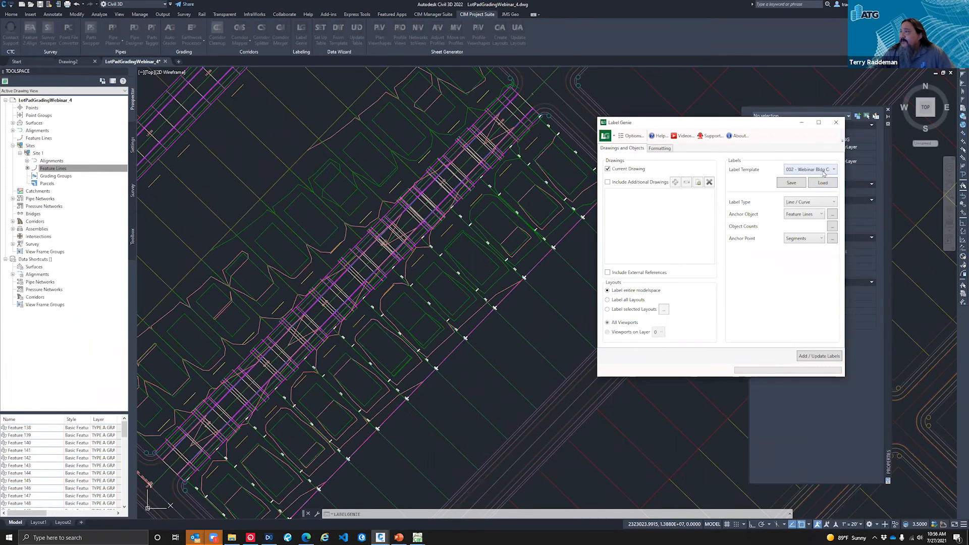
{"action": "left_click", "coordinate": [823, 170]}
{"action": "left_click", "coordinate": [834, 186]}
{"action": "left_click", "coordinate": [832, 186]}
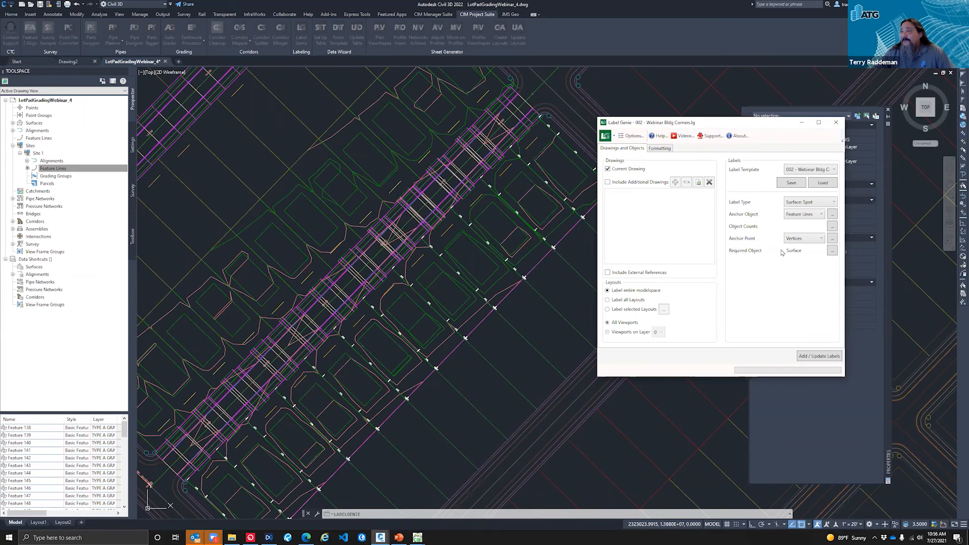
Step: Check the required surface filter and add the surface spot labels at the building pad feature line vertices
{"action": "left_click", "coordinate": [832, 251]}
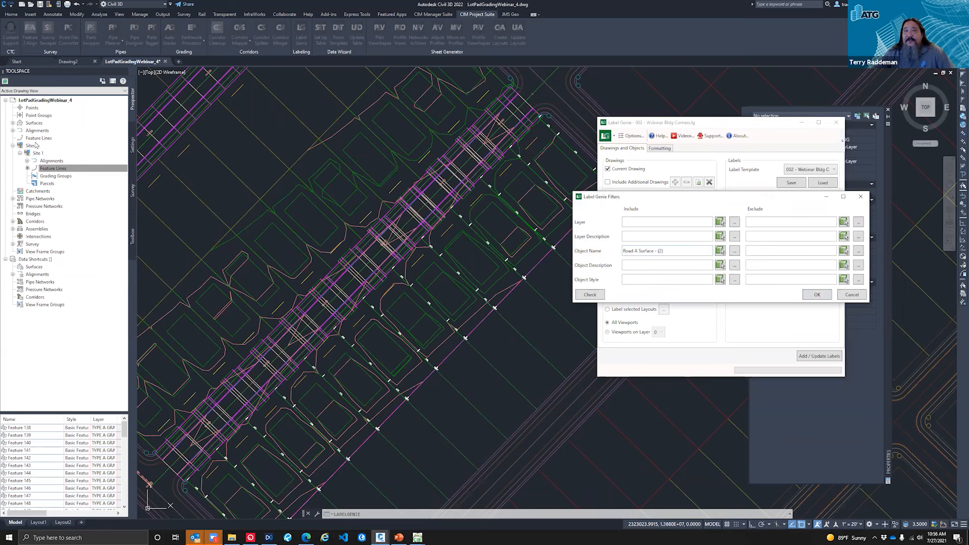
{"action": "left_click", "coordinate": [860, 298]}
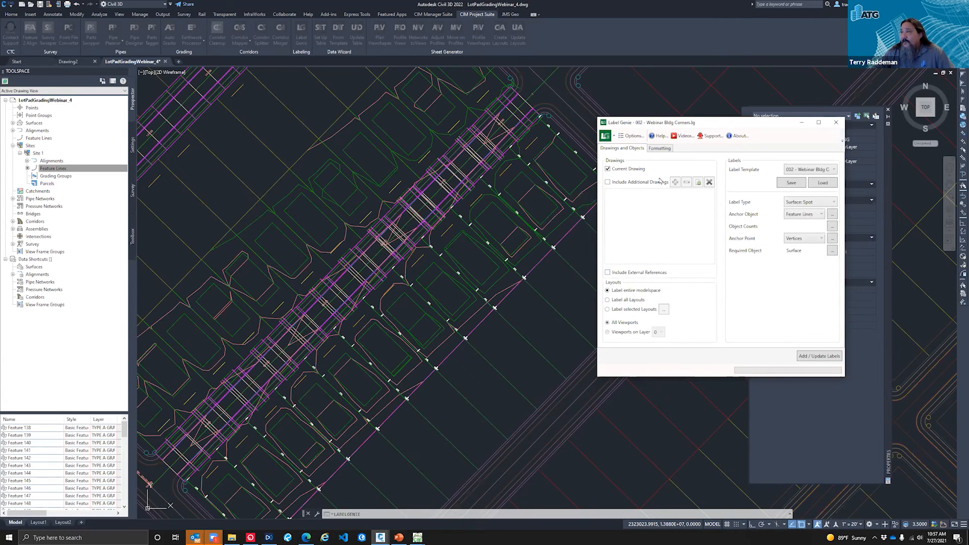
{"action": "left_click", "coordinate": [810, 356]}
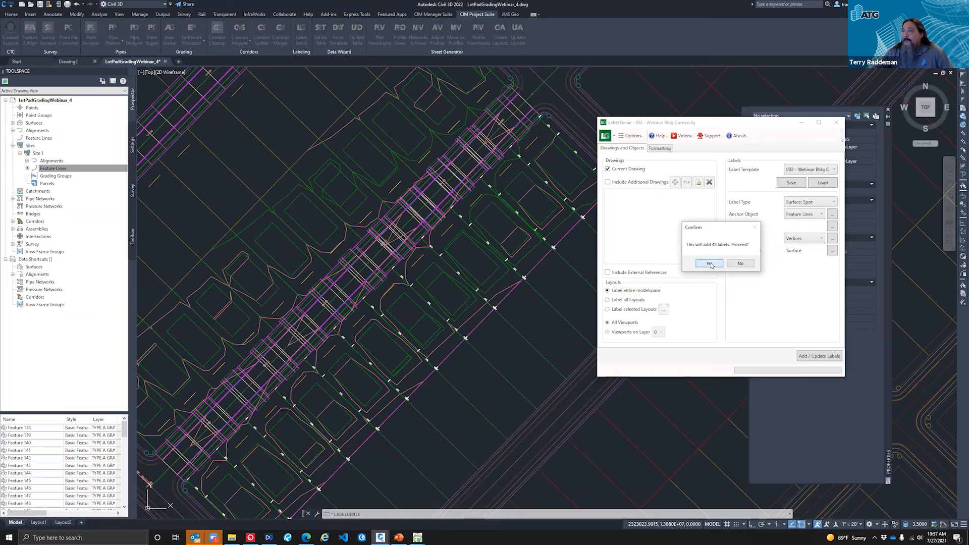
{"action": "left_click", "coordinate": [709, 263]}
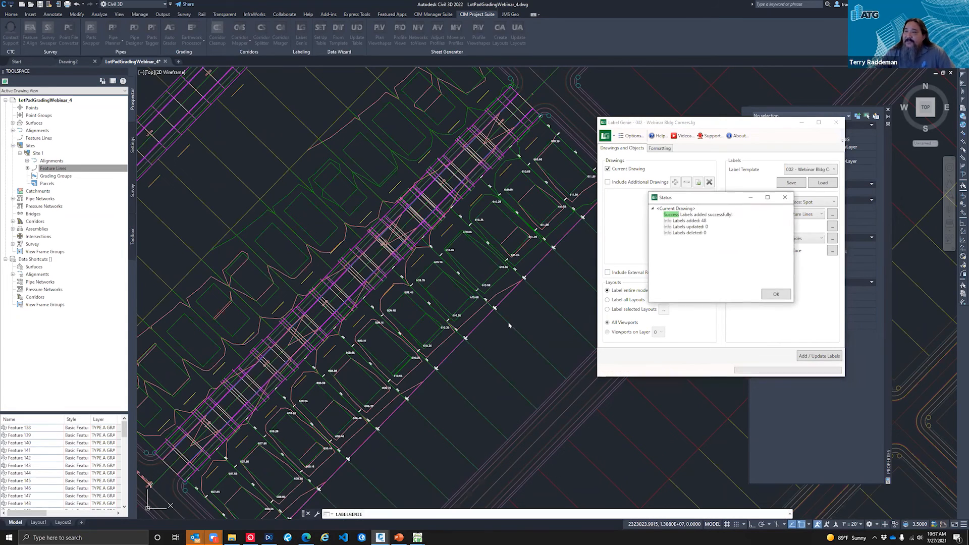
{"action": "left_click", "coordinate": [779, 295]}
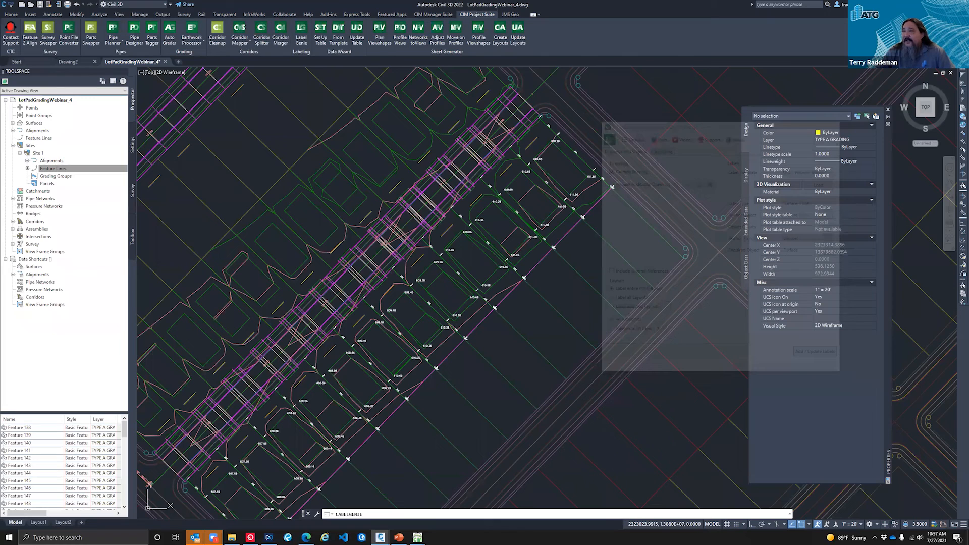
Step: Examine the spot elevation labels at the pad corners and inspect one label's surface and style in a widened Properties palette
{"action": "scroll", "coordinate": [530, 272], "scroll_direction": "up", "scroll_amount": 4}
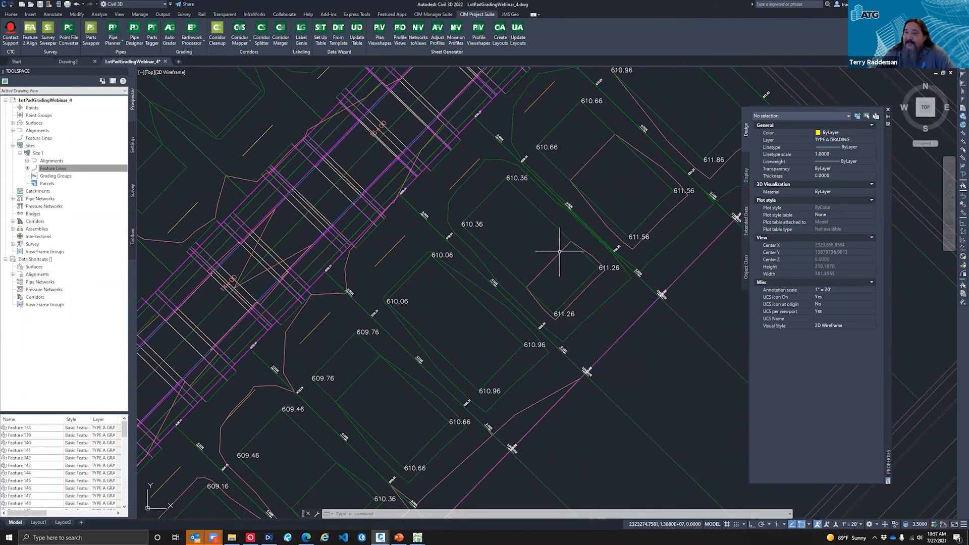
{"action": "scroll", "coordinate": [559, 252], "scroll_direction": "down", "scroll_amount": 2}
{"action": "scroll", "coordinate": [557, 252], "scroll_direction": "down", "scroll_amount": 2}
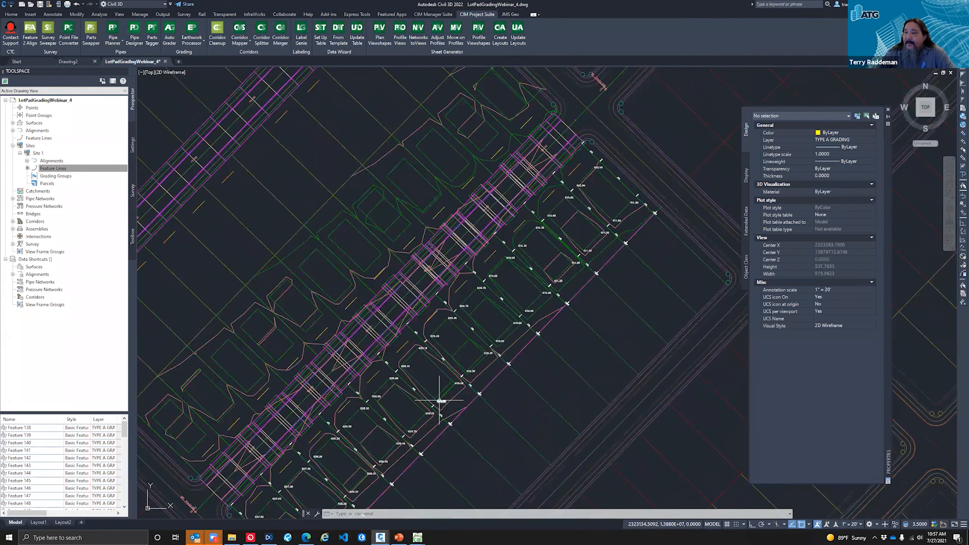
{"action": "scroll", "coordinate": [444, 395], "scroll_direction": "up", "scroll_amount": 3}
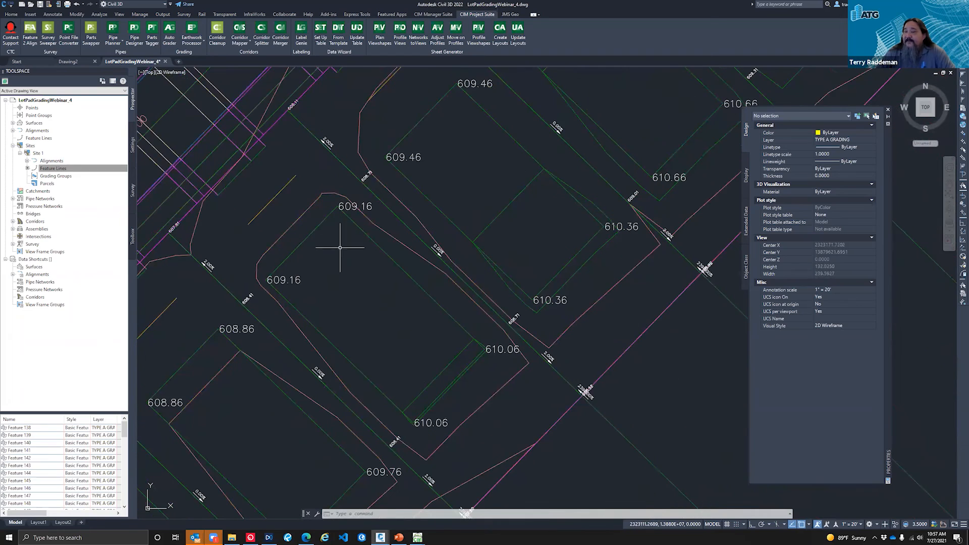
{"action": "left_click", "coordinate": [351, 208]}
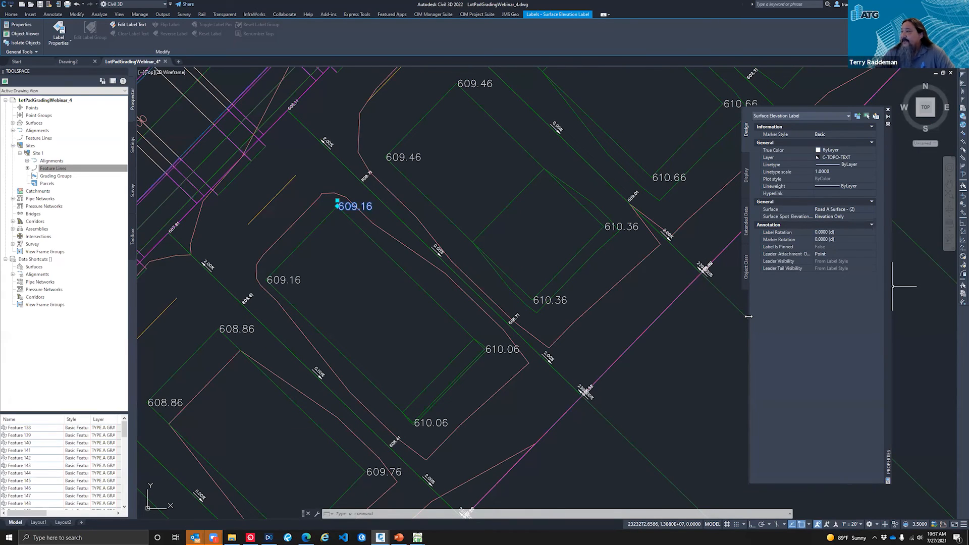
{"action": "left_click_drag", "start_coordinate": [749, 317], "coordinate": [666, 282]}
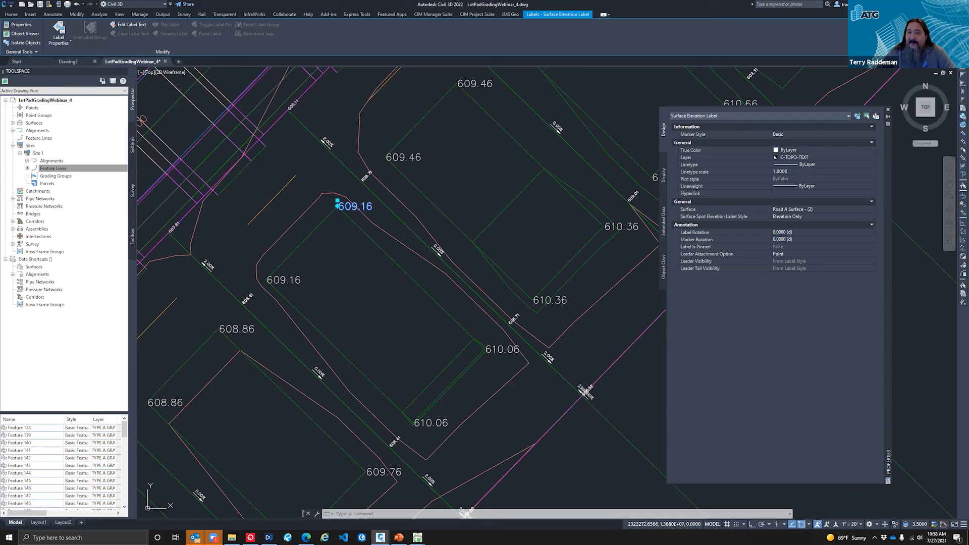
{"action": "scroll", "coordinate": [442, 224], "scroll_direction": "down", "scroll_amount": 3}
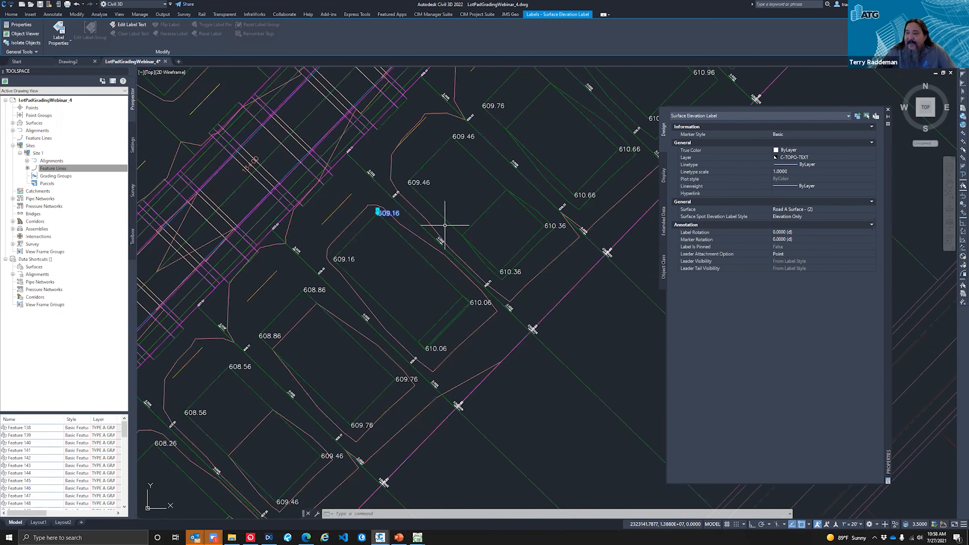
{"action": "scroll", "coordinate": [445, 226], "scroll_direction": "down", "scroll_amount": 2}
{"action": "scroll", "coordinate": [444, 225], "scroll_direction": "down", "scroll_amount": 3}
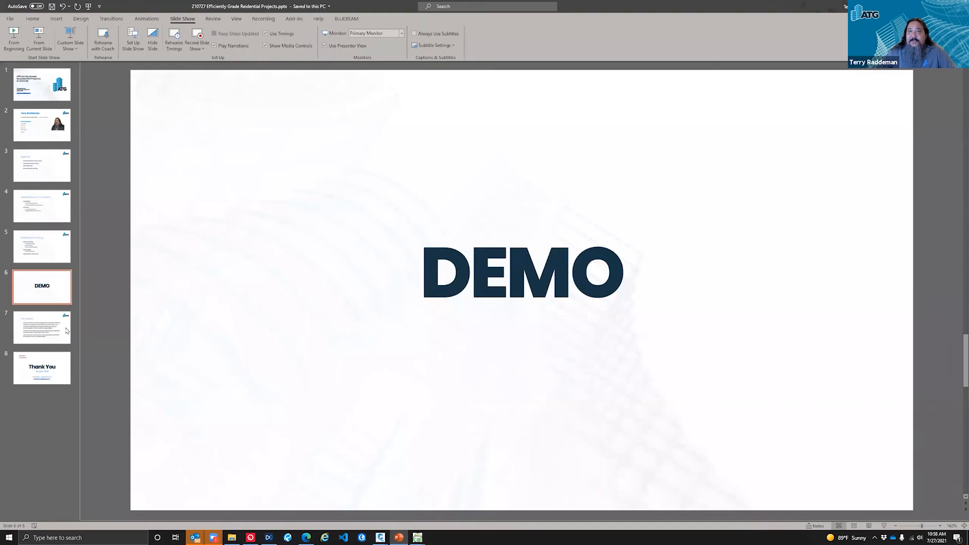
Step: Switch to the PowerPoint webinar presentation, start its slide show from the beginning and advance to the Residential Grading slide
{"action": "left_click", "coordinate": [21, 45]}
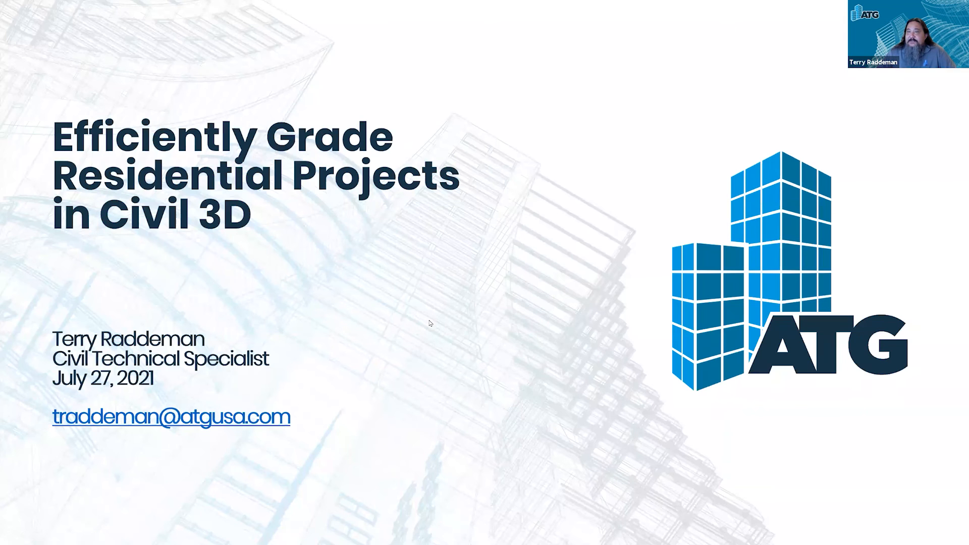
{"action": "key", "text": "Right"}
{"action": "key", "text": "Right"}
{"action": "key", "text": "Right"}
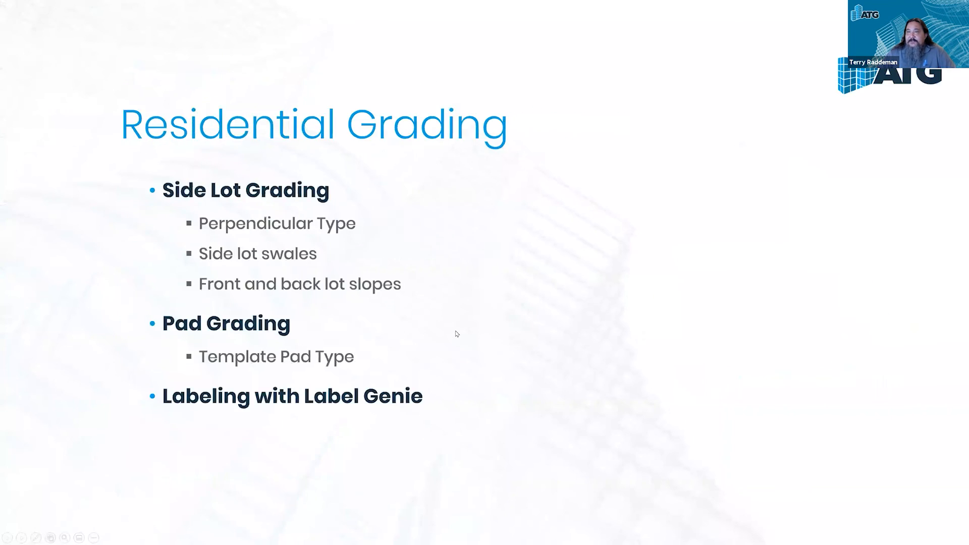